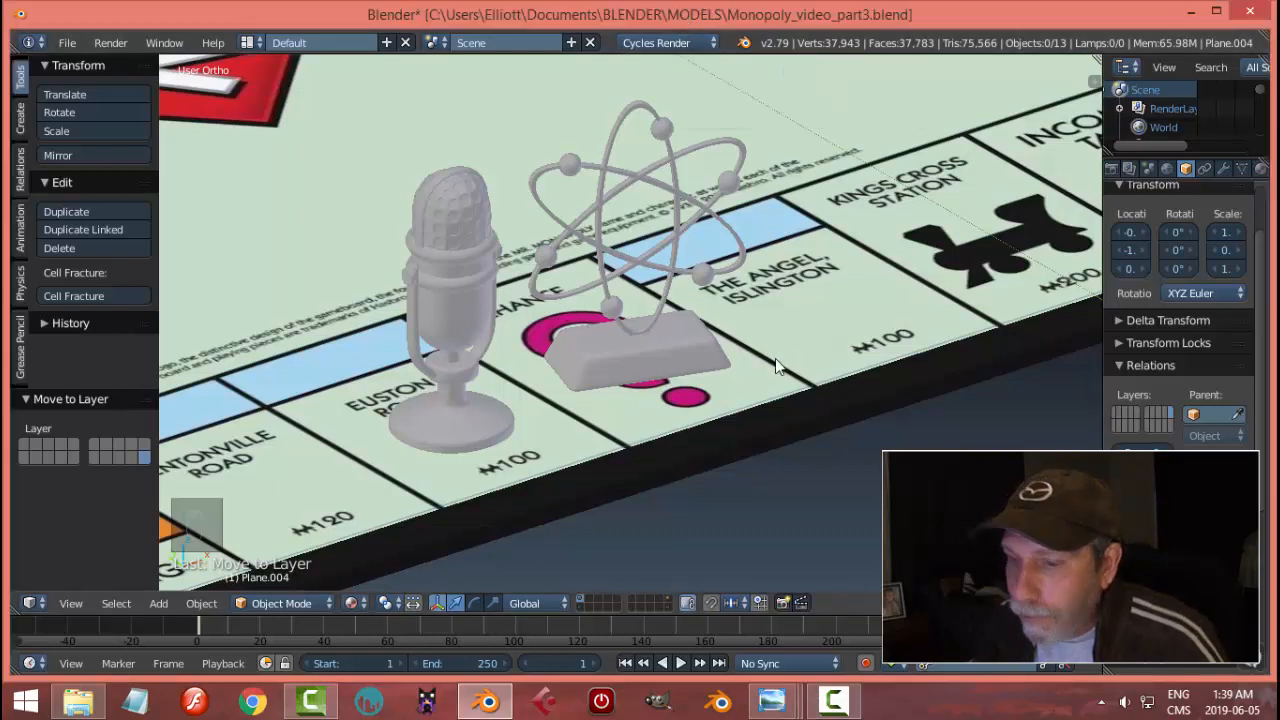
# - Save the file and add a UV sphere with 18 segments and 8 rings on the empty second layer
pyautogui.hotkey('ctrl', 's')
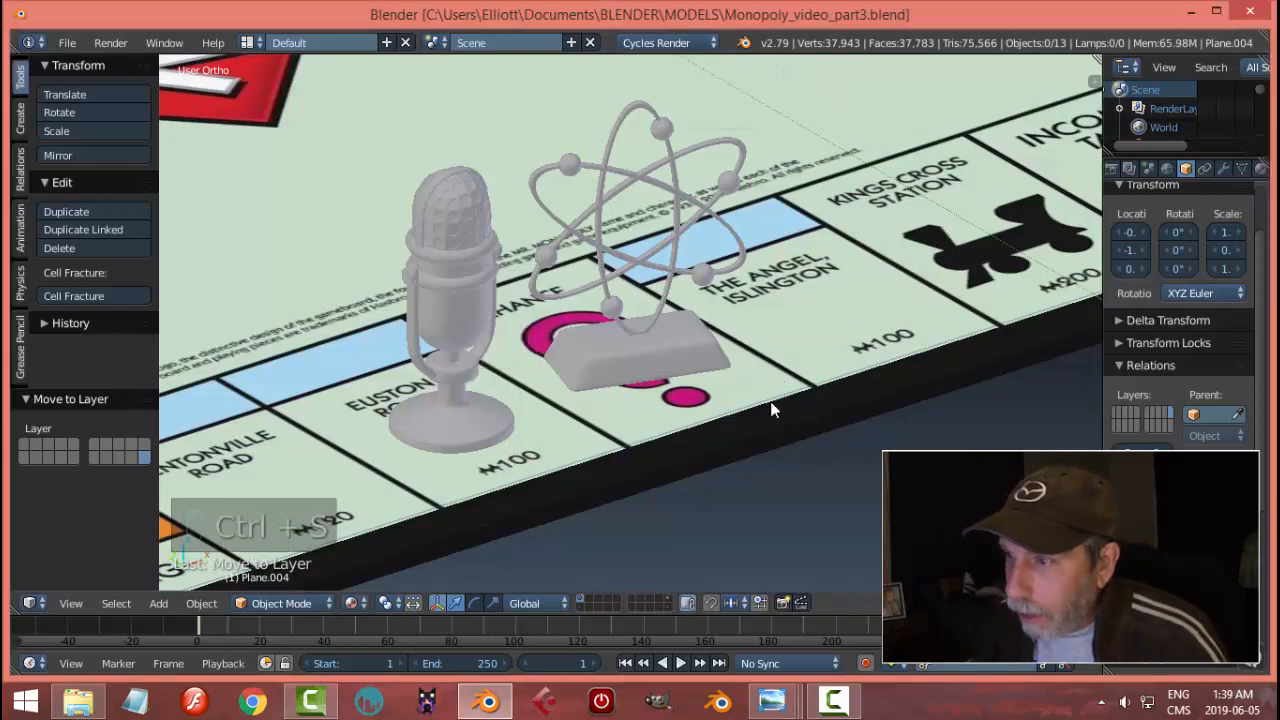
pyautogui.click(590, 598)
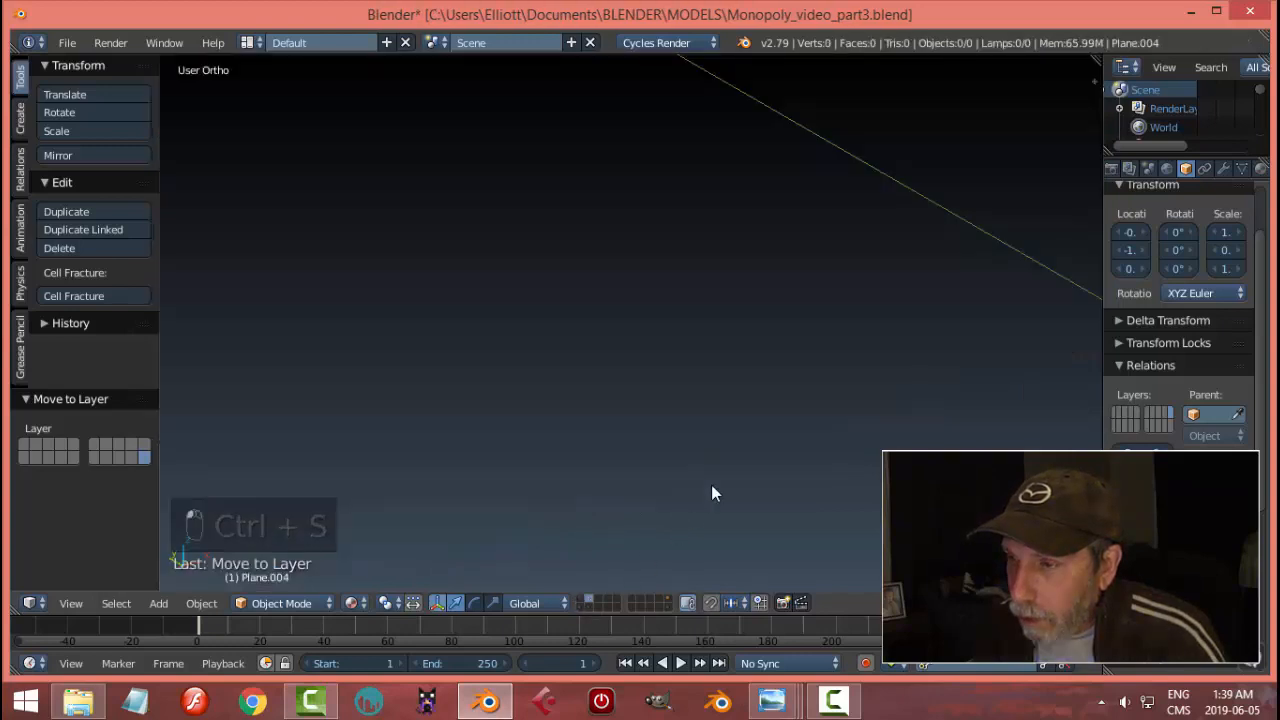
pyautogui.scroll(-8, 762, 415)
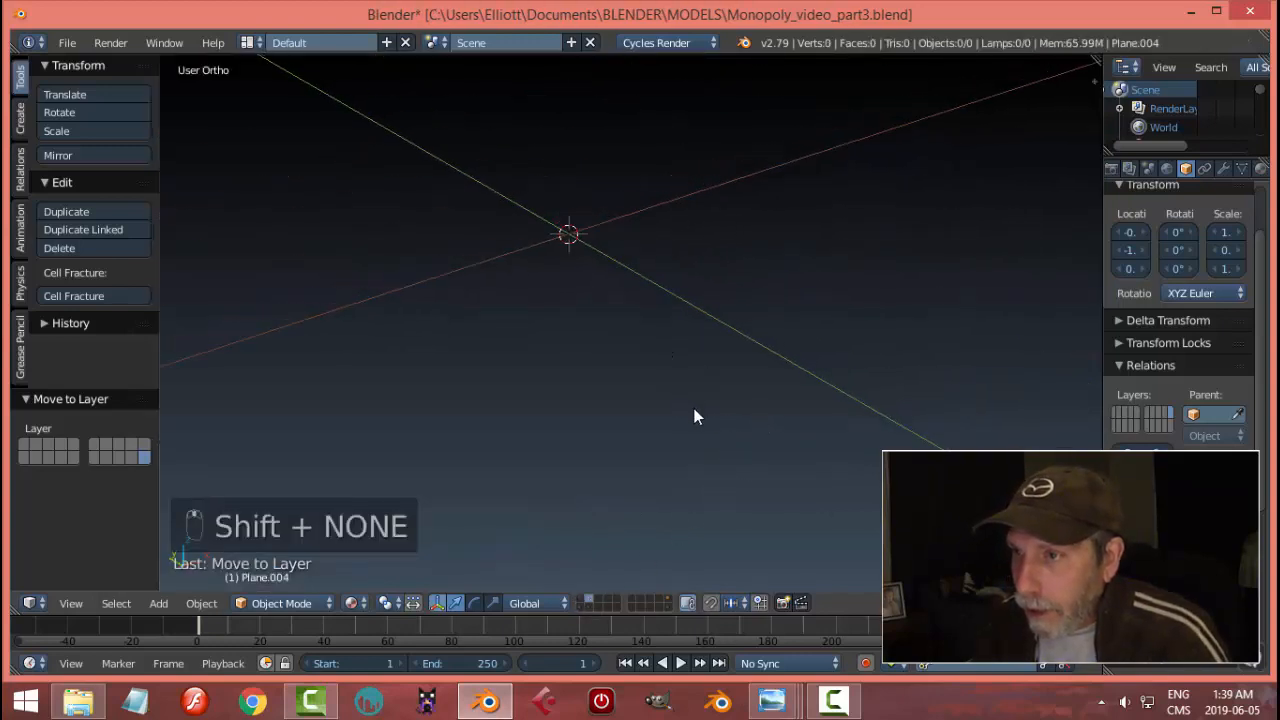
pyautogui.press('KP_1')
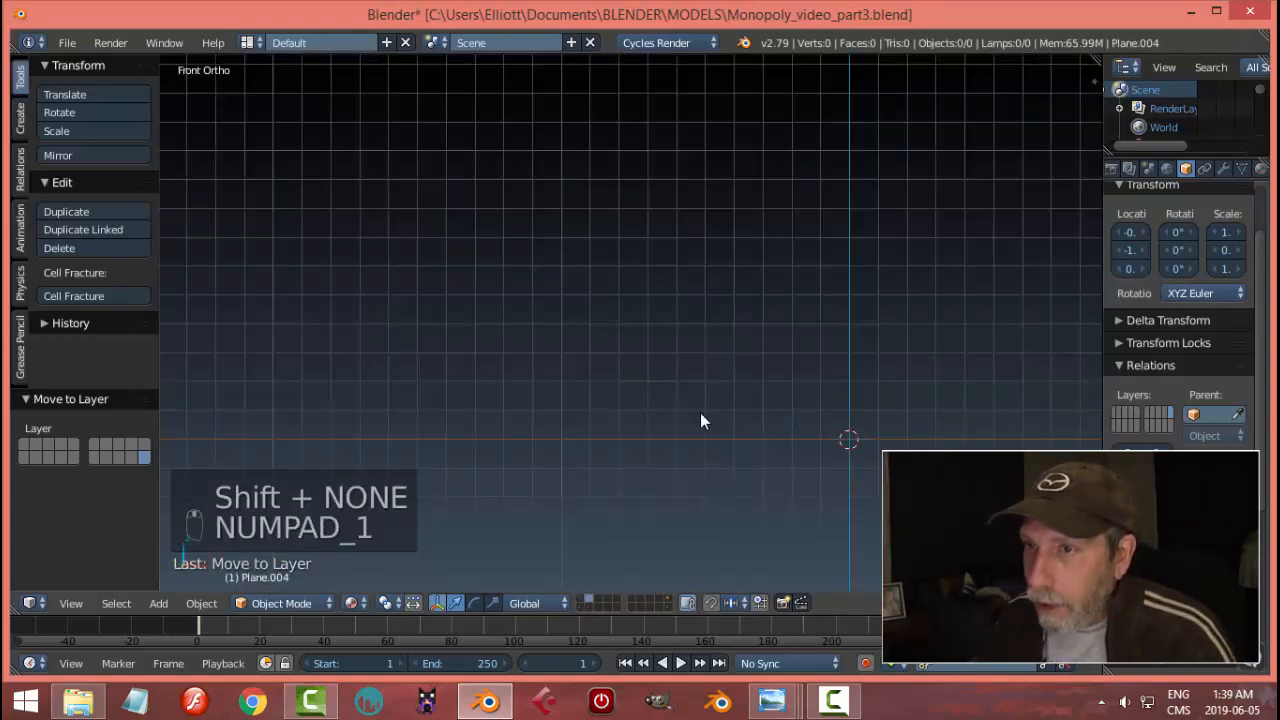
pyautogui.keyDown('shift'); pyautogui.moveTo(700, 412); pyautogui.dragTo(683, 320, button='middle'); pyautogui.keyUp('shift')
pyautogui.hotkey('shift', 'a')
pyautogui.moveTo(715, 322)
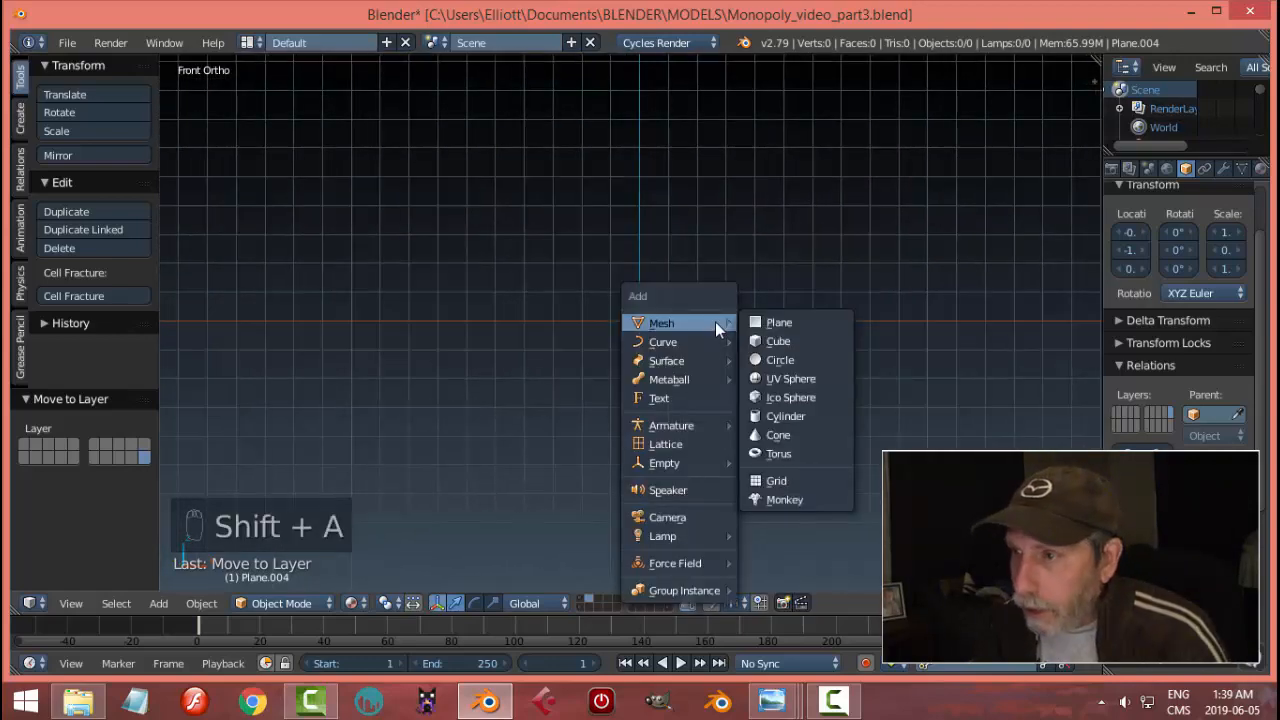
pyautogui.click(782, 375)
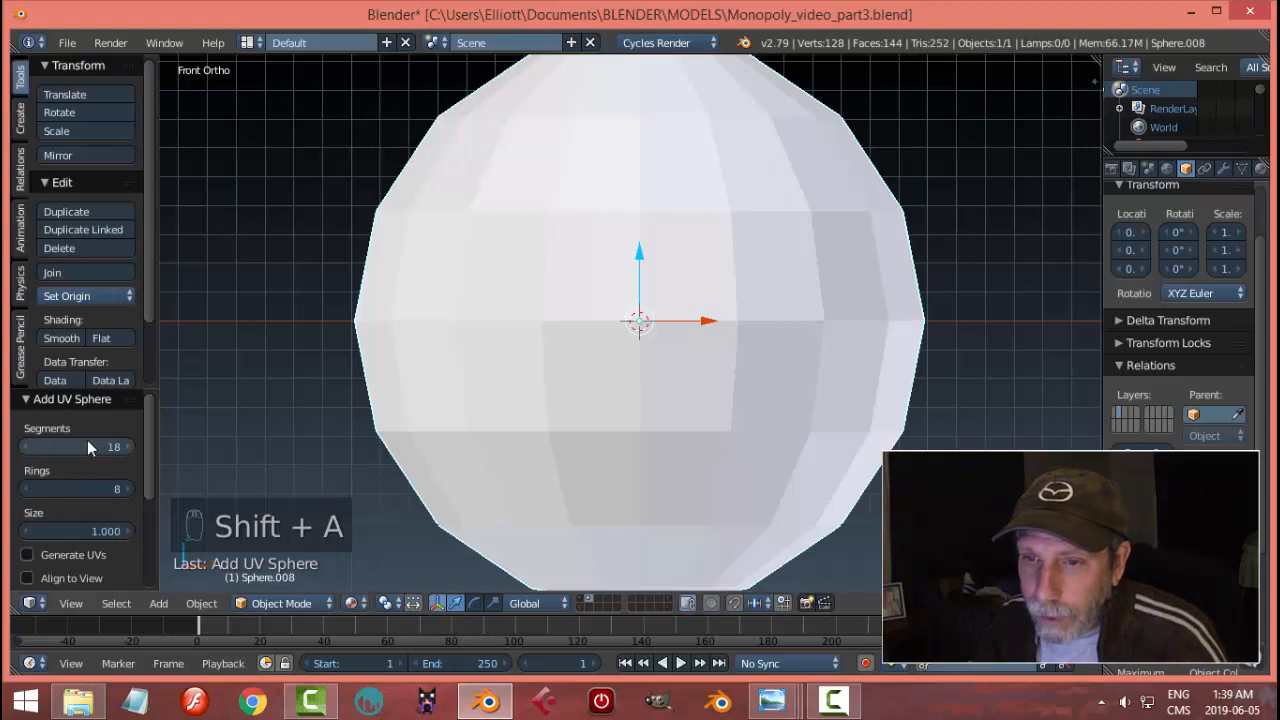
# - Assign the existing Material.003 to the new sphere
pyautogui.click(1259, 169)
pyautogui.click(1122, 293)
pyautogui.click(1030, 321)
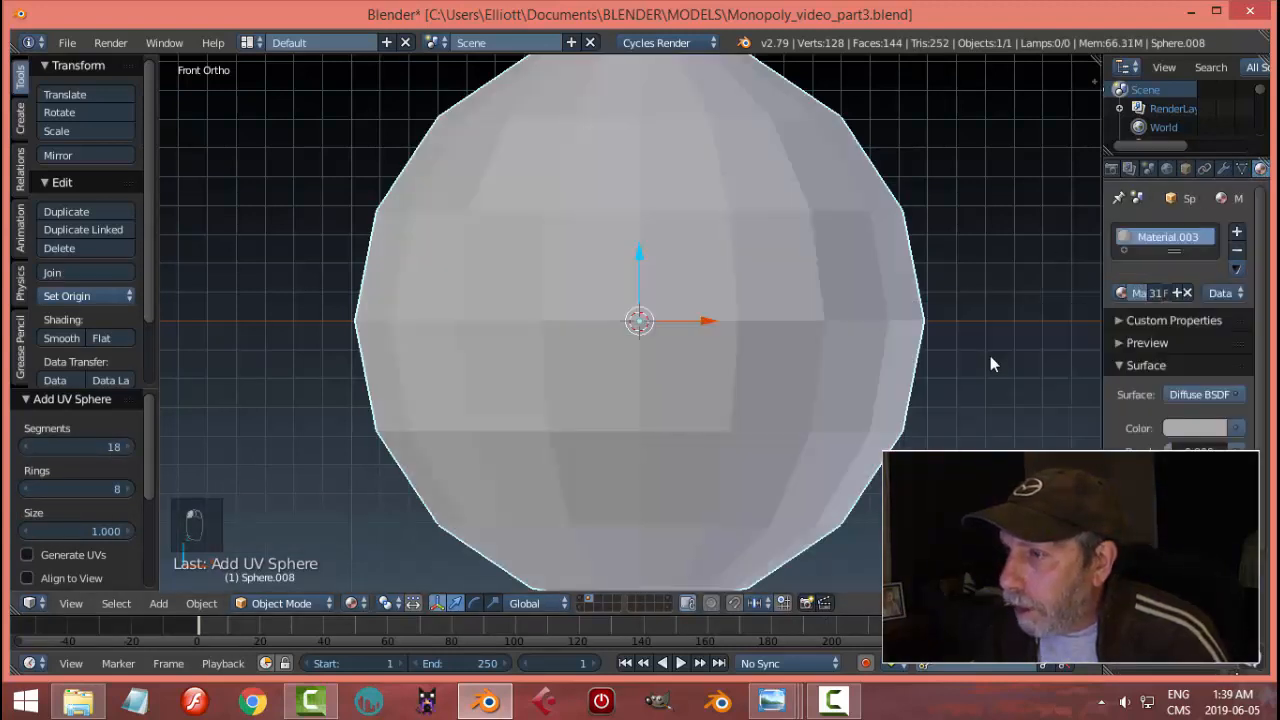
# - Scale the sphere to about 0.29 and move it about -0.33 along X
pyautogui.scroll(-3, 891, 334)
pyautogui.keyDown('shift'); pyautogui.moveTo(852, 345); pyautogui.dragTo(829, 323, button='middle'); pyautogui.keyUp('shift')
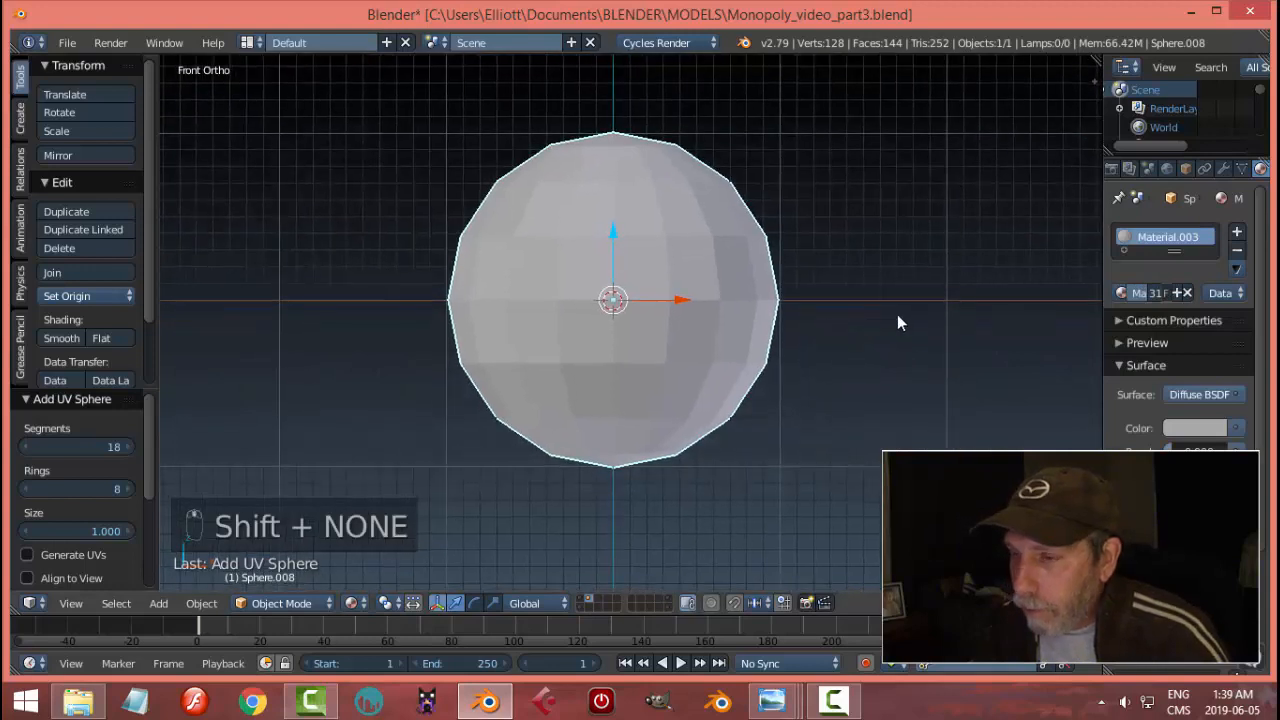
pyautogui.press('s')
pyautogui.click(696, 311)
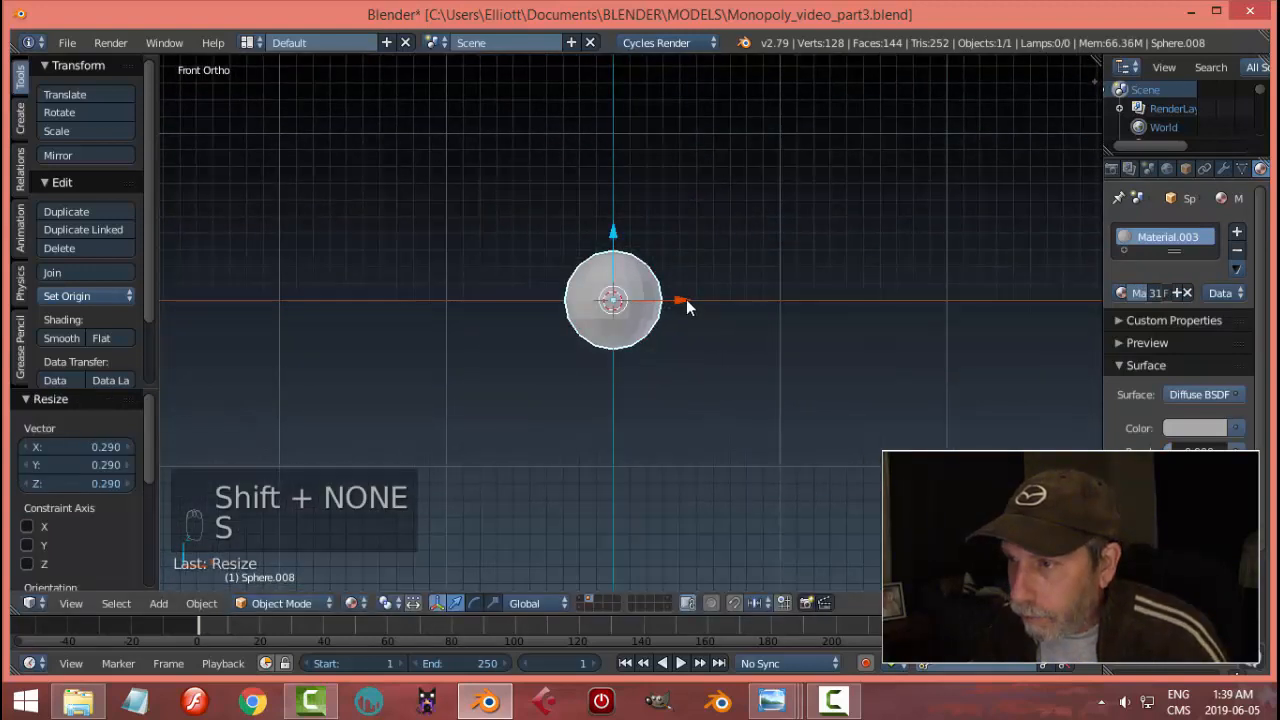
pyautogui.moveTo(686, 300); pyautogui.dragTo(631, 300)
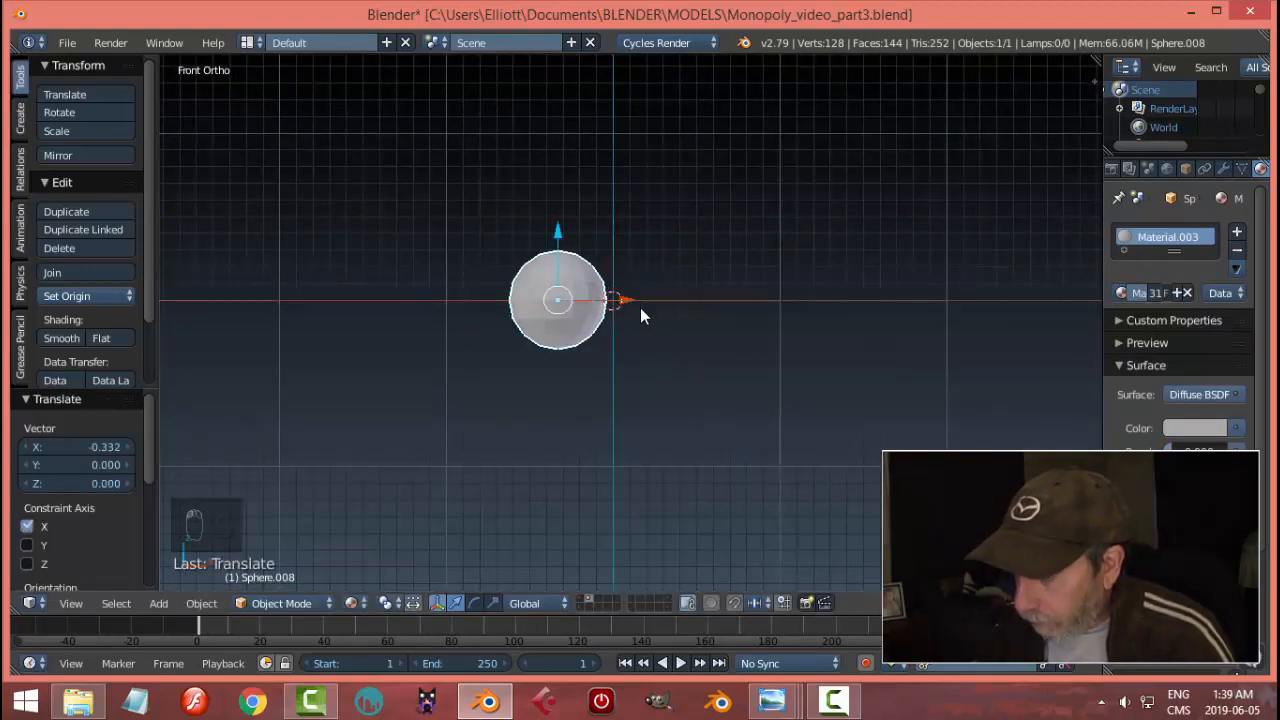
# - Enter Edit Mode on the sphere and set vertex selection with wireframe shading
pyautogui.press('KP_Decimal')
pyautogui.press('Tab')
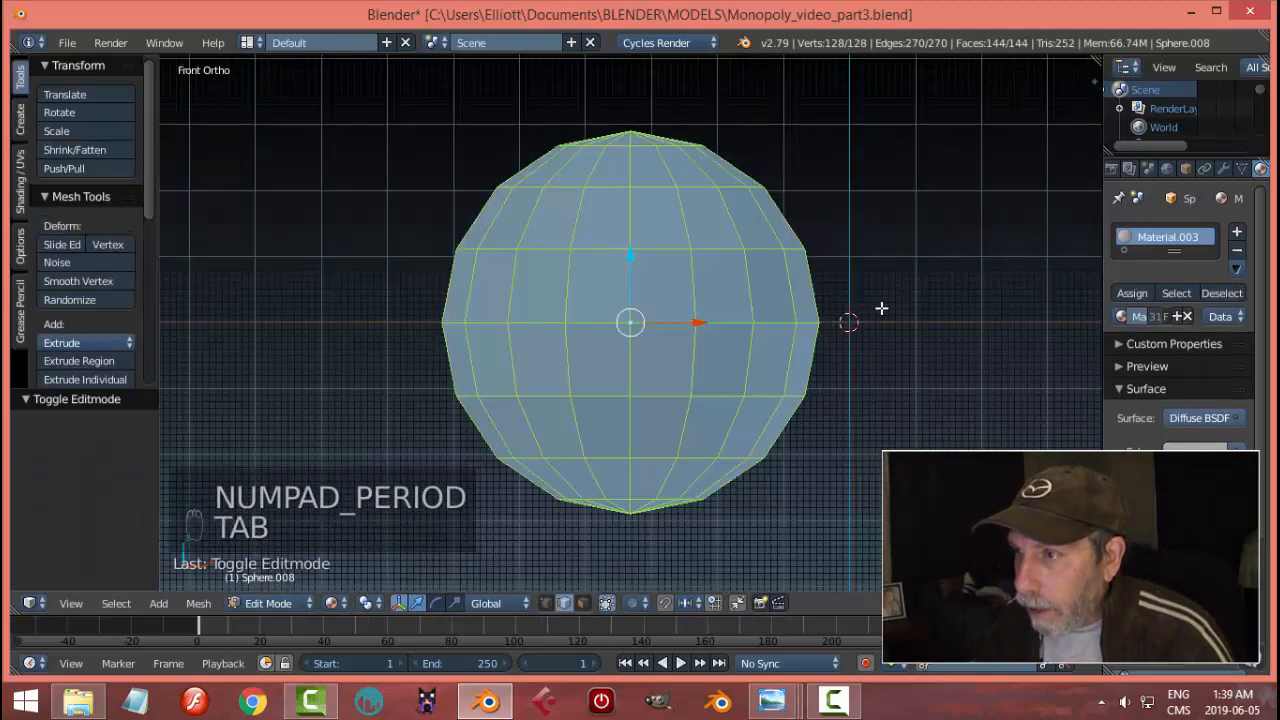
pyautogui.keyDown('shift'); pyautogui.moveTo(881, 308); pyautogui.dragTo(797, 286, button='middle'); pyautogui.keyUp('shift')
pyautogui.hotkey('ctrl', 'Tab')
pyautogui.click(796, 272)
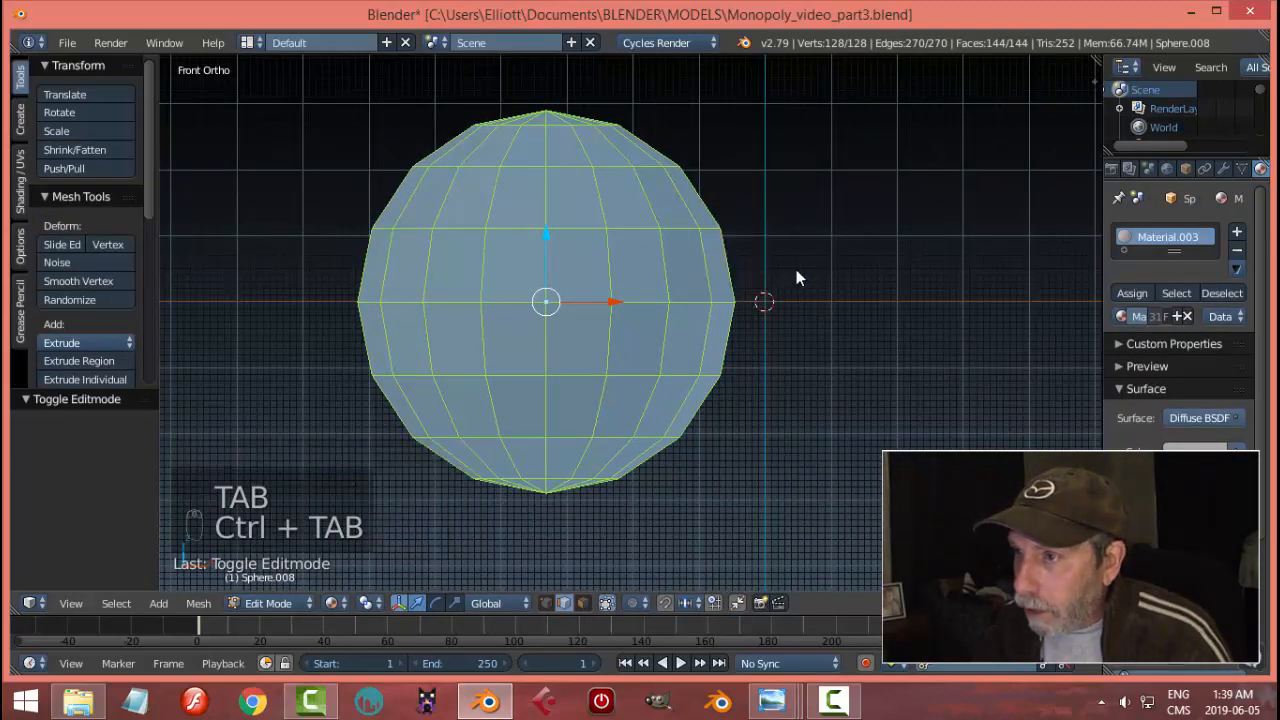
pyautogui.hotkey('ctrl', 'Tab')
pyautogui.click(795, 251)
pyautogui.press('z')
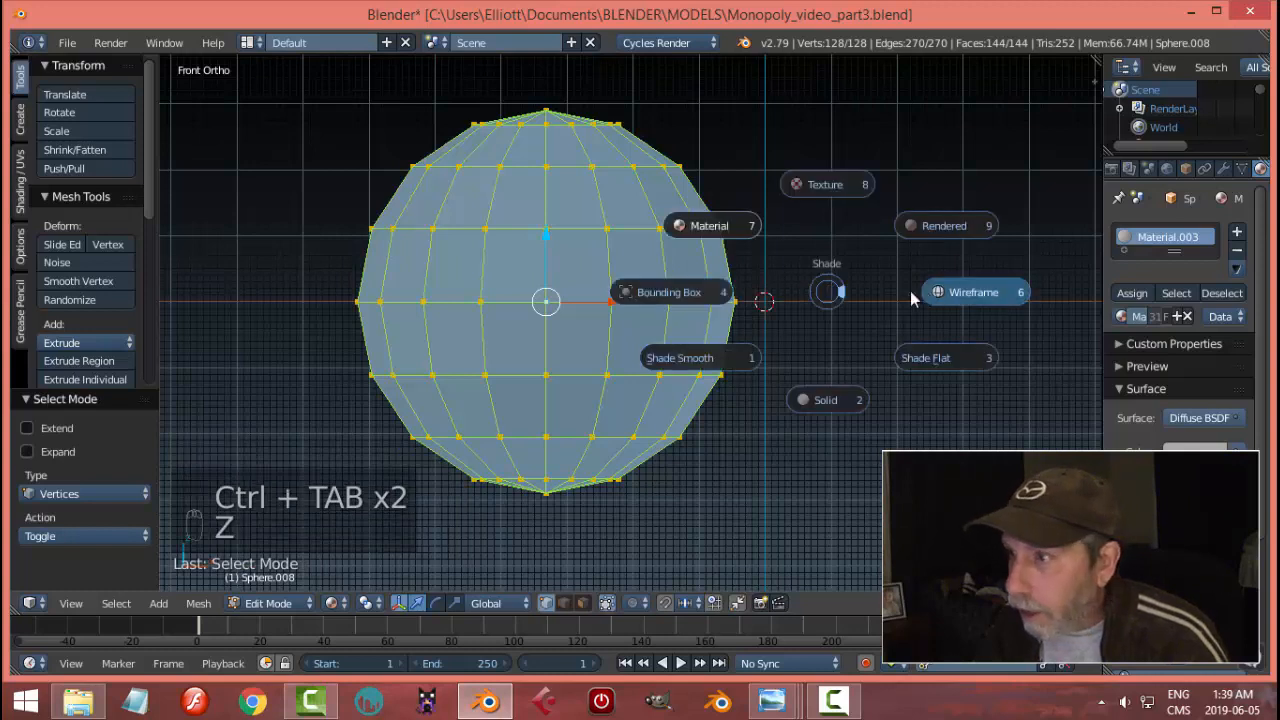
pyautogui.click(923, 288)
# - Delete the patch of vertices spanning the five middle rows on the sphere's +X side to open it
pyautogui.press('a')
pyautogui.press('b')
pyautogui.moveTo(657, 152); pyautogui.dragTo(754, 240)
pyautogui.press('b')
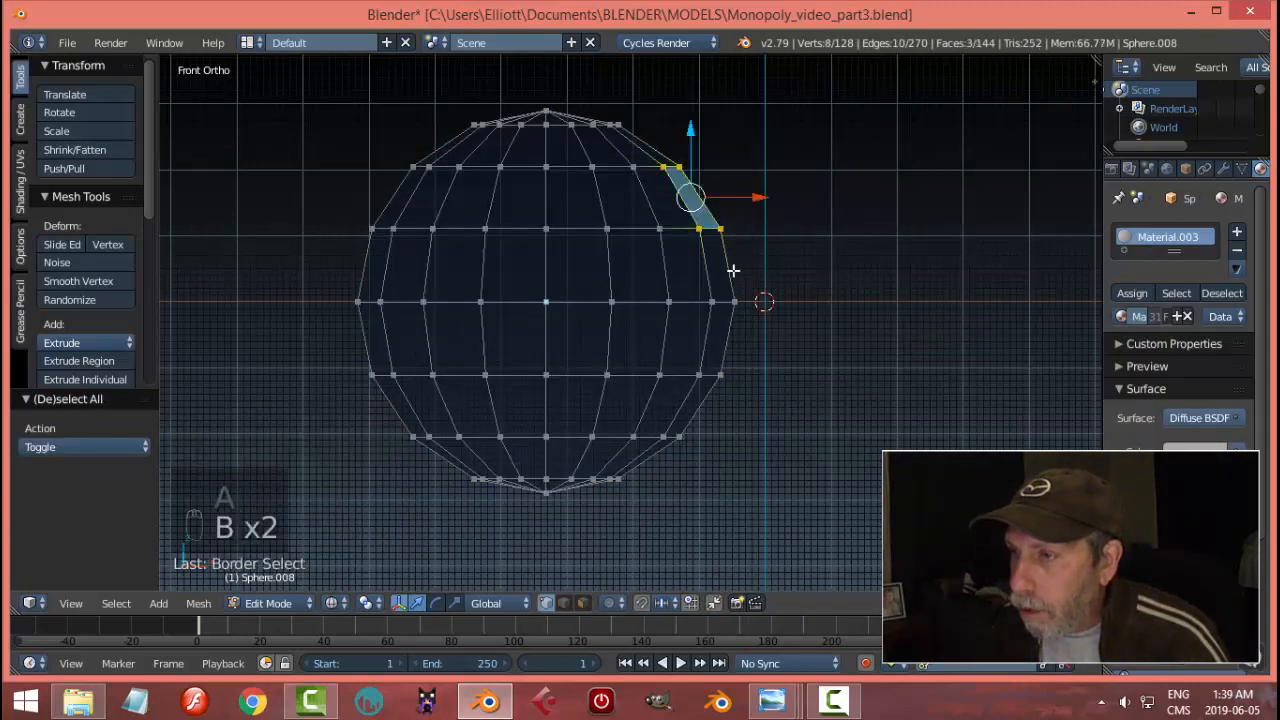
pyautogui.press('b')
pyautogui.moveTo(700, 277); pyautogui.dragTo(760, 331)
pyautogui.press('b')
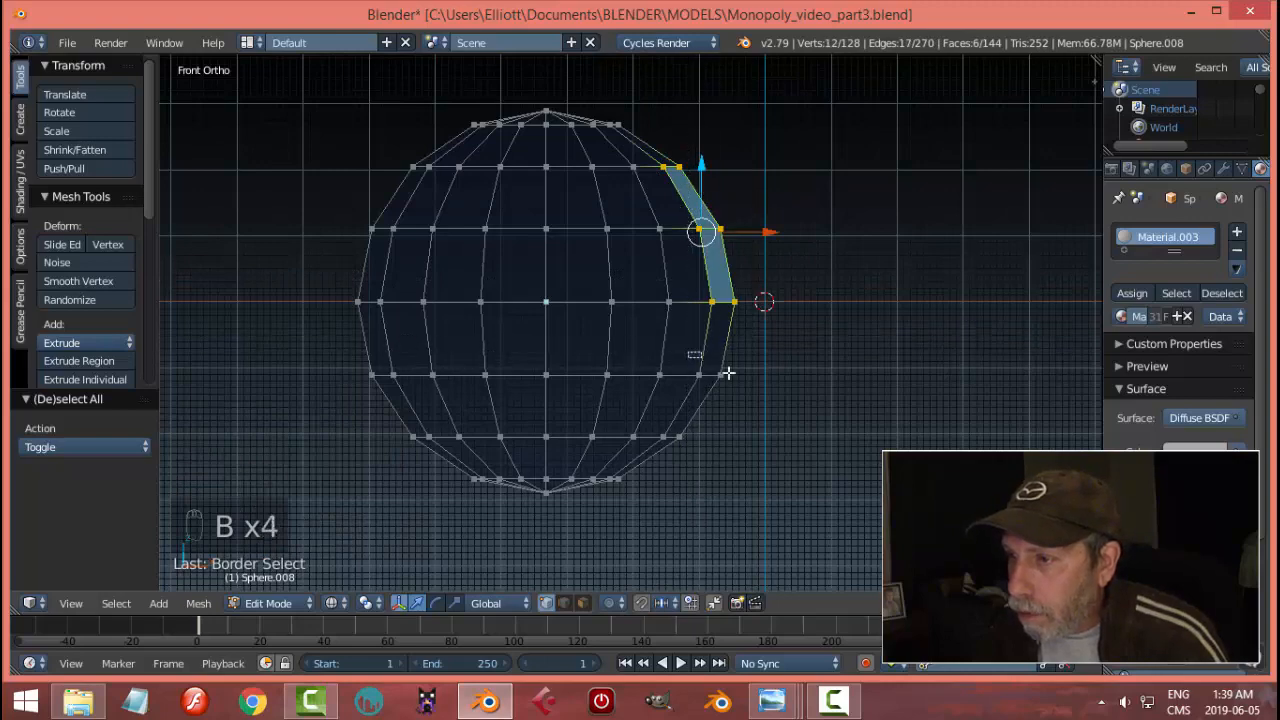
pyautogui.moveTo(688, 352); pyautogui.dragTo(737, 390)
pyautogui.moveTo(824, 362); pyautogui.dragTo(766, 356, button='middle')
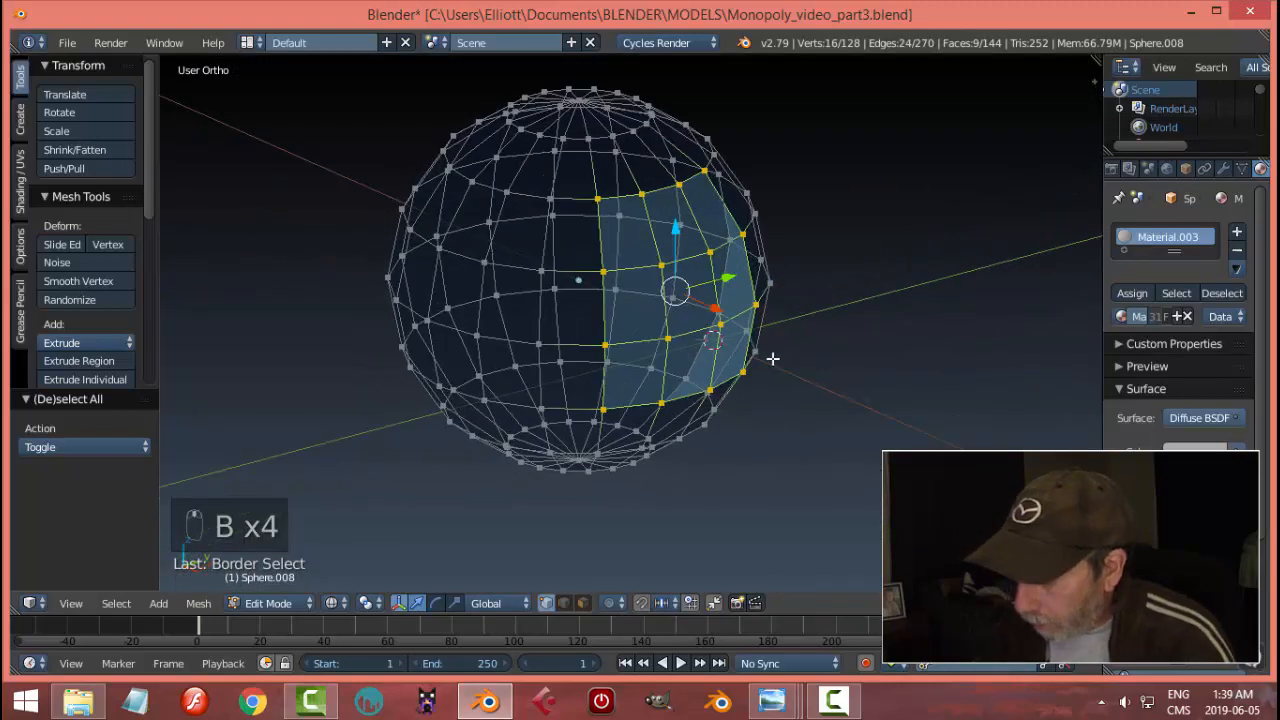
pyautogui.press('KP_1')
pyautogui.press('b')
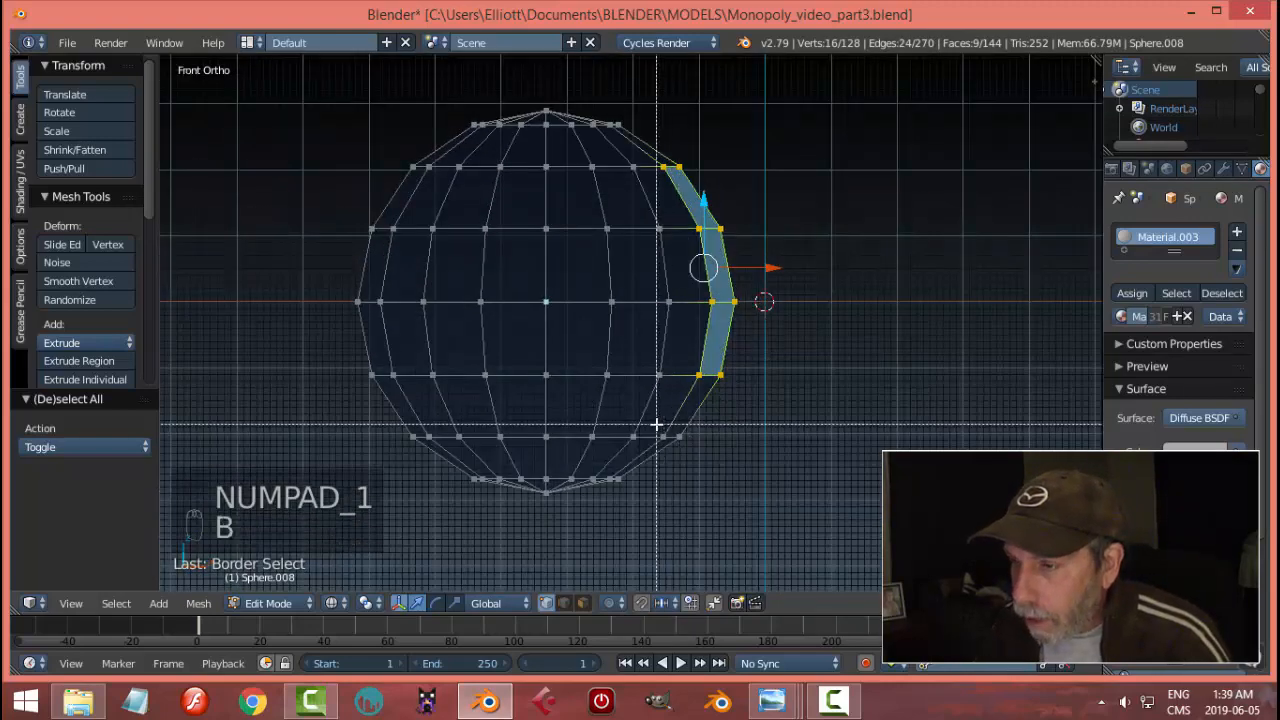
pyautogui.moveTo(651, 420); pyautogui.dragTo(752, 453)
pyautogui.press('x')
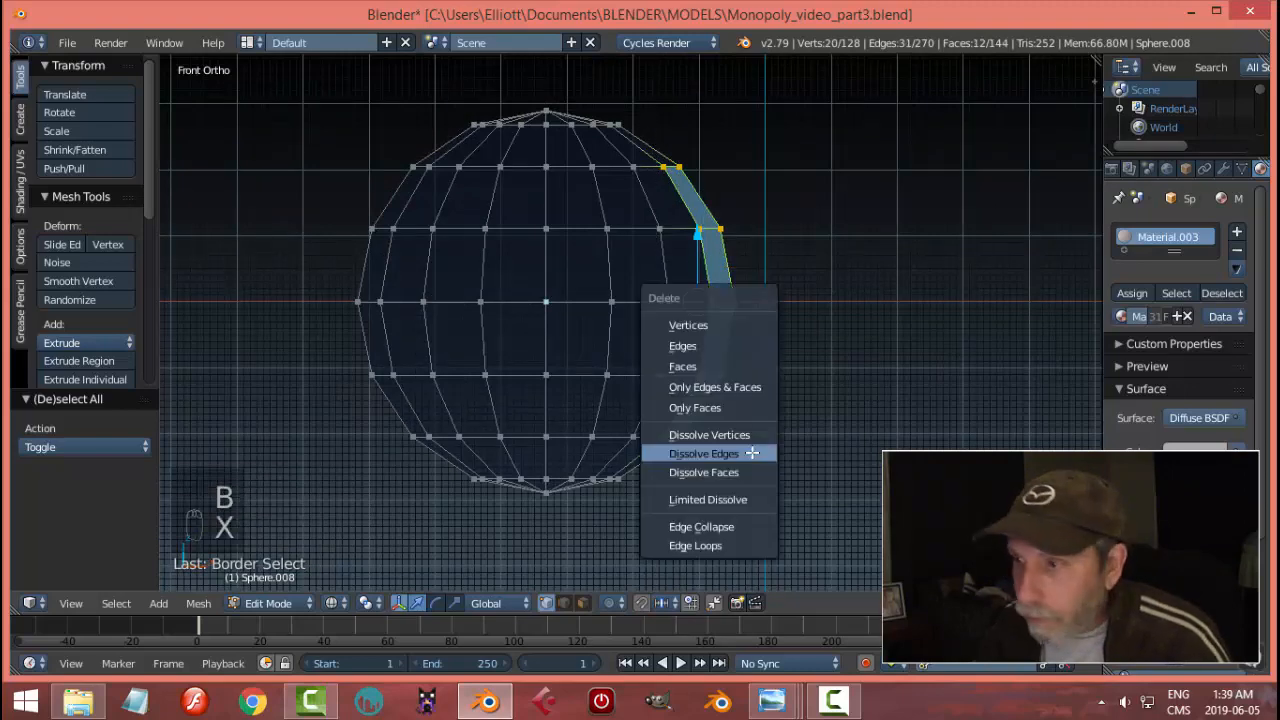
pyautogui.click(733, 324)
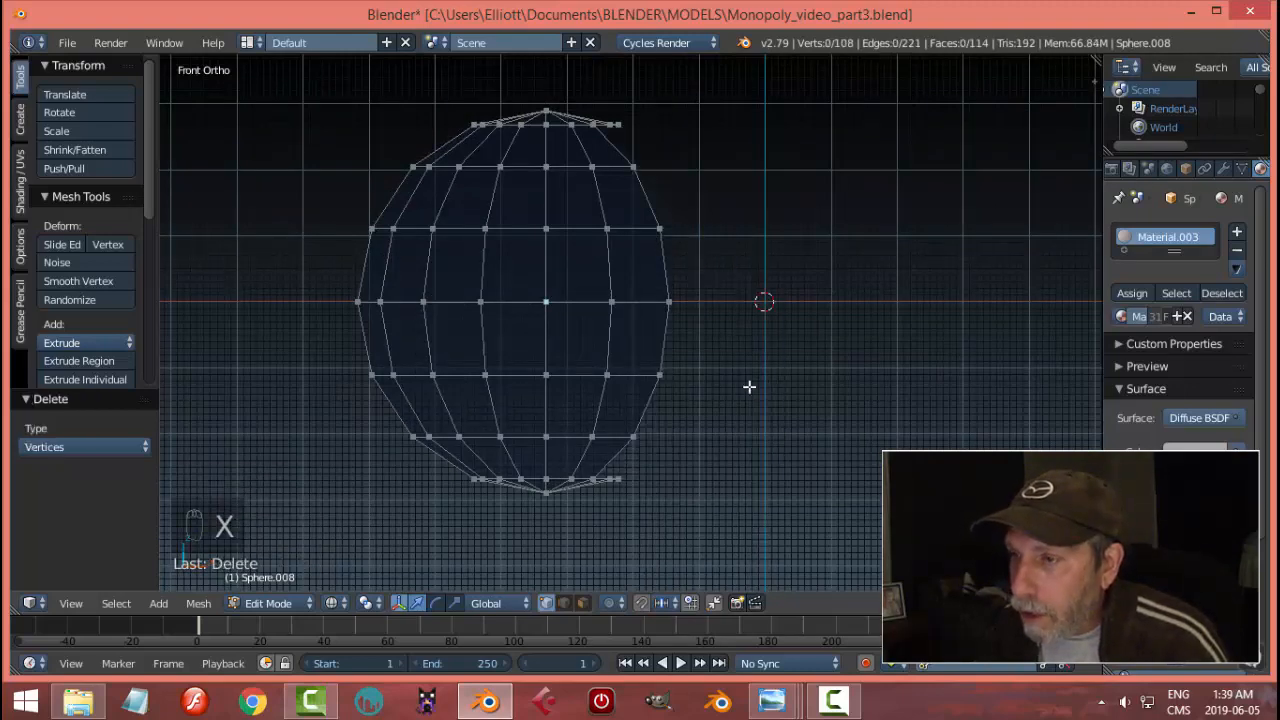
# - Duplicate the whole open sphere mesh in place and rotate the copy 180° about Z
pyautogui.scroll(-2, 750, 399)
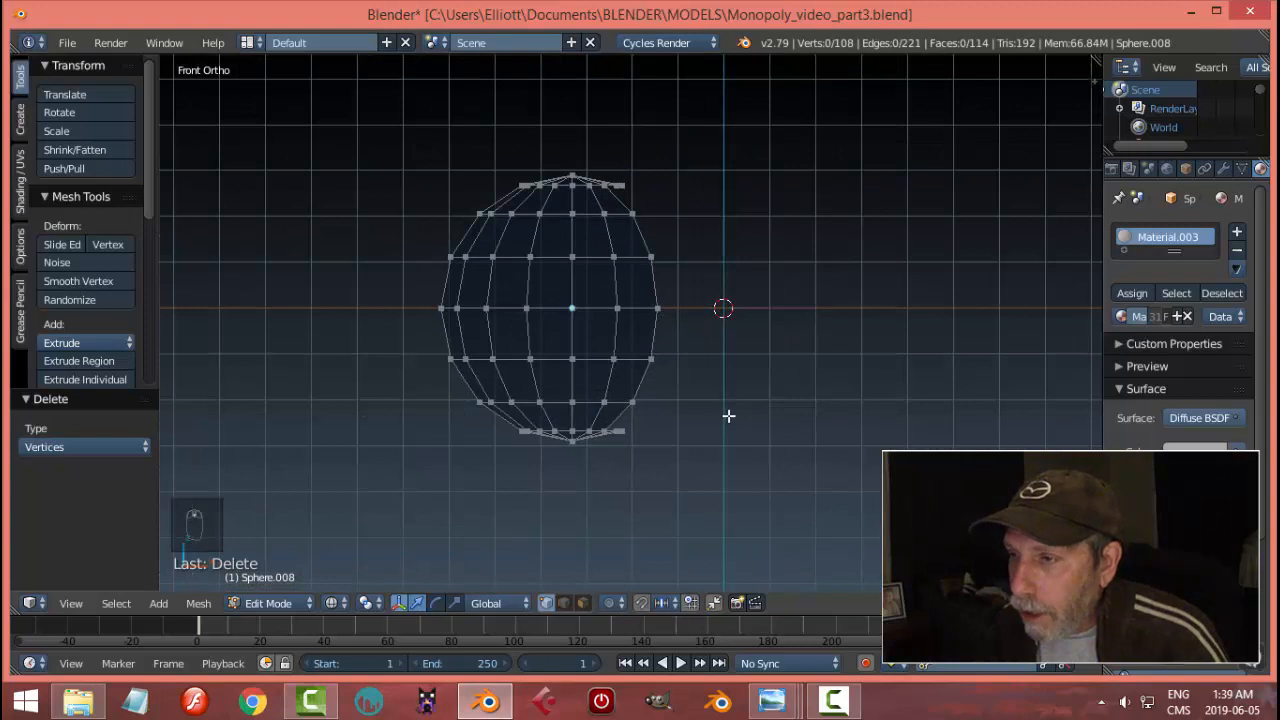
pyautogui.press('a')
pyautogui.hotkey('shift', 'd')
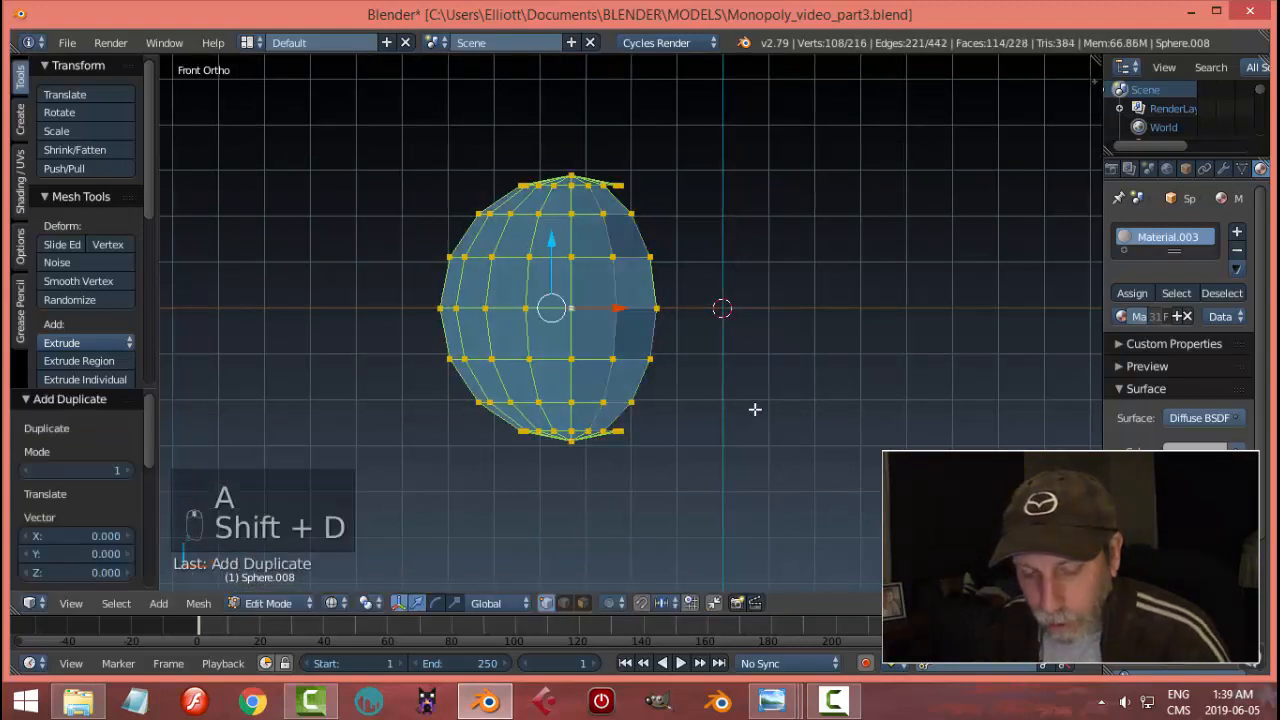
pyautogui.write('r180')
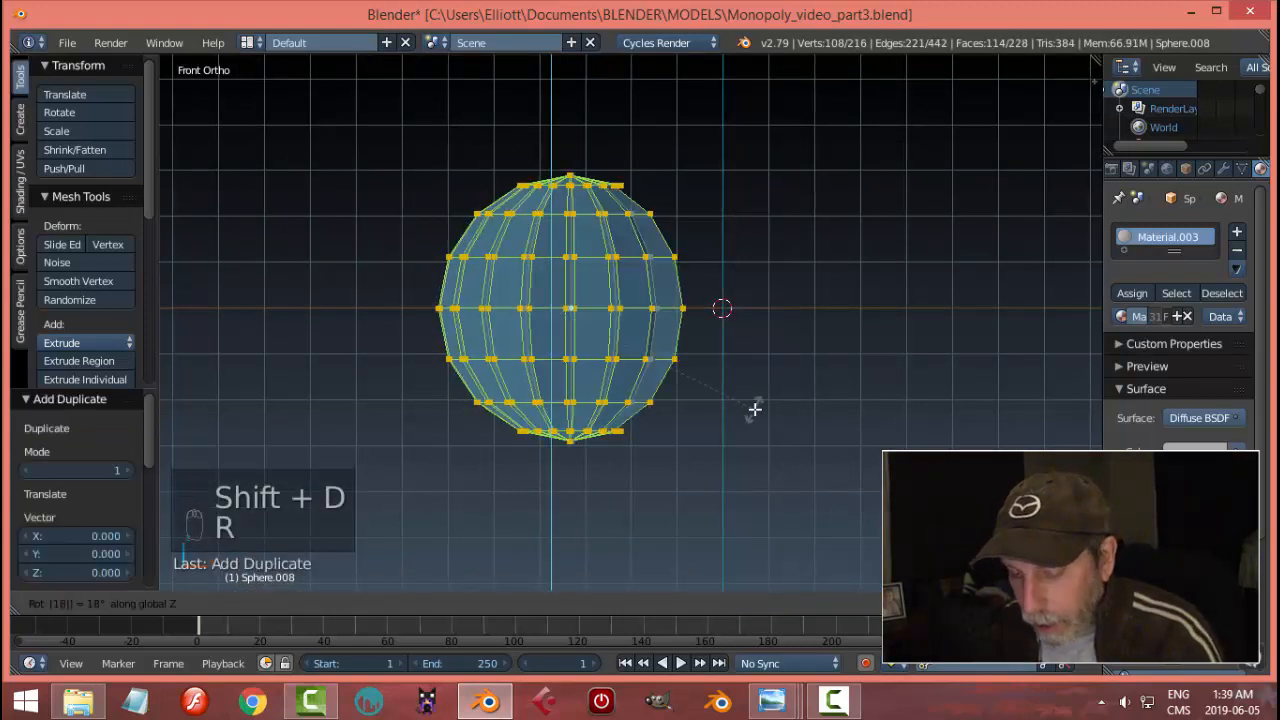
pyautogui.press('Return')
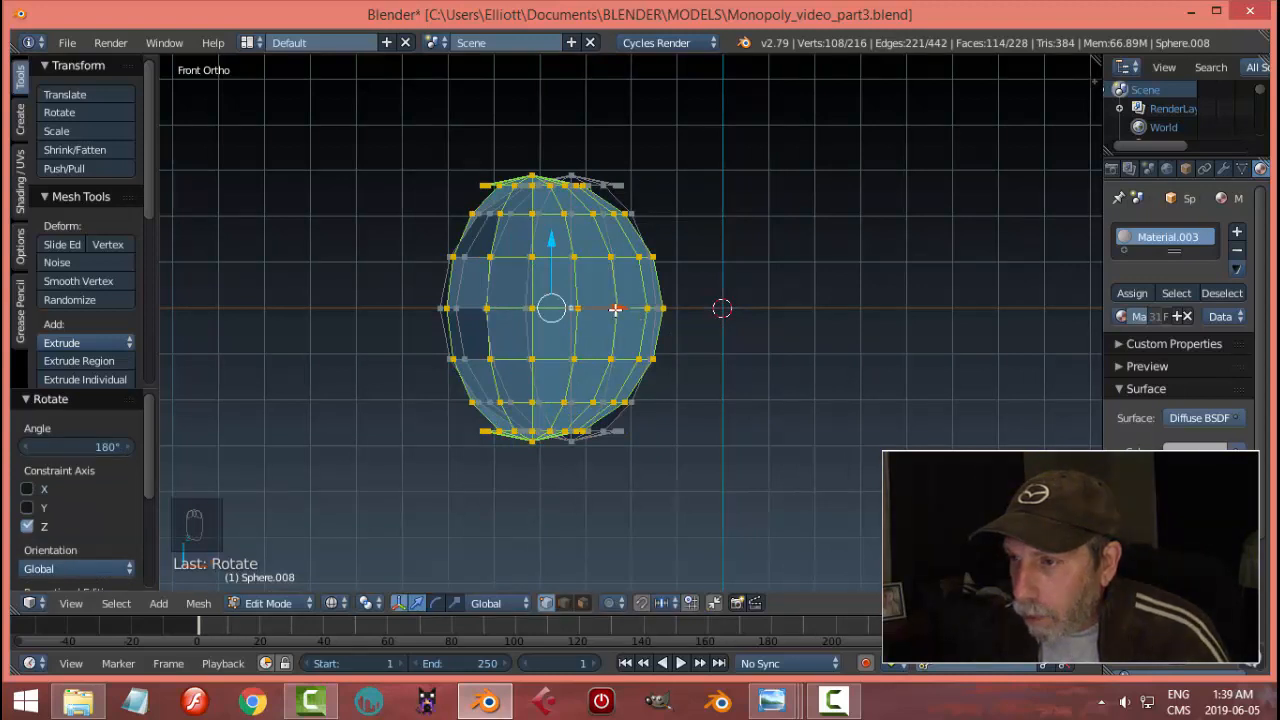
# - Move the rotated copy about 0.6 along X so the two openings face each other
pyautogui.press('g')
pyautogui.press('x')
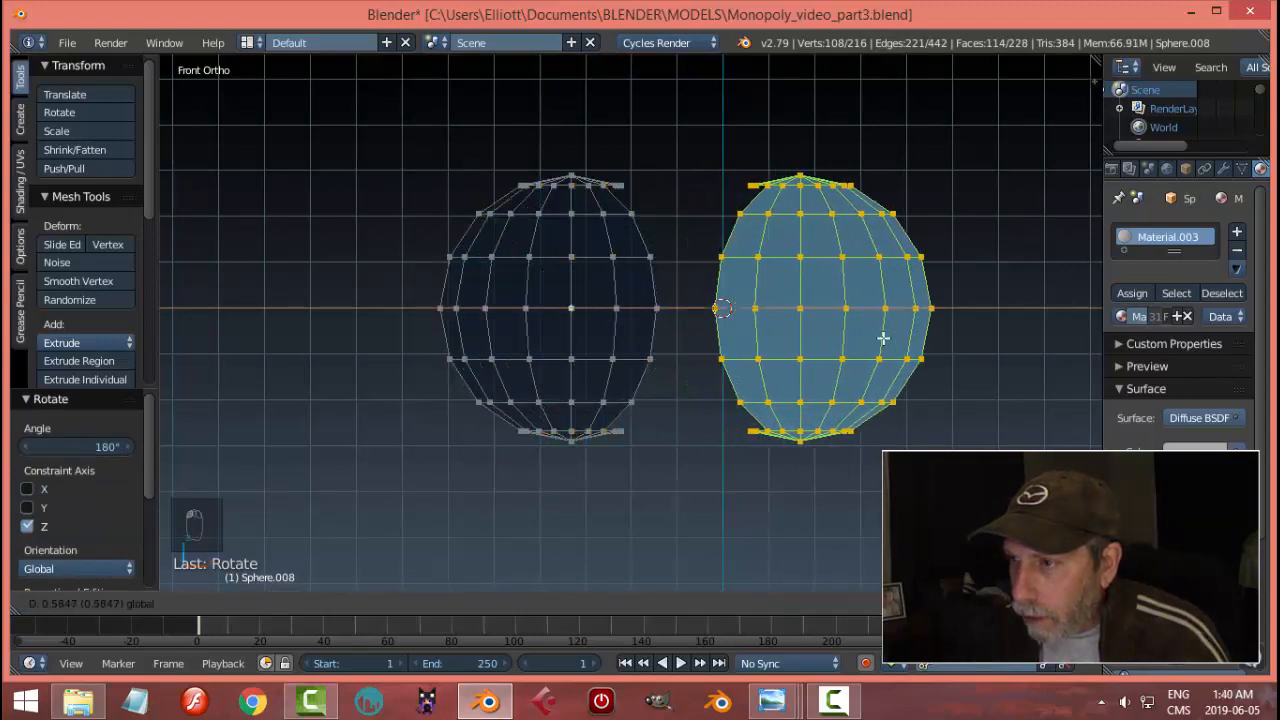
pyautogui.click(889, 340)
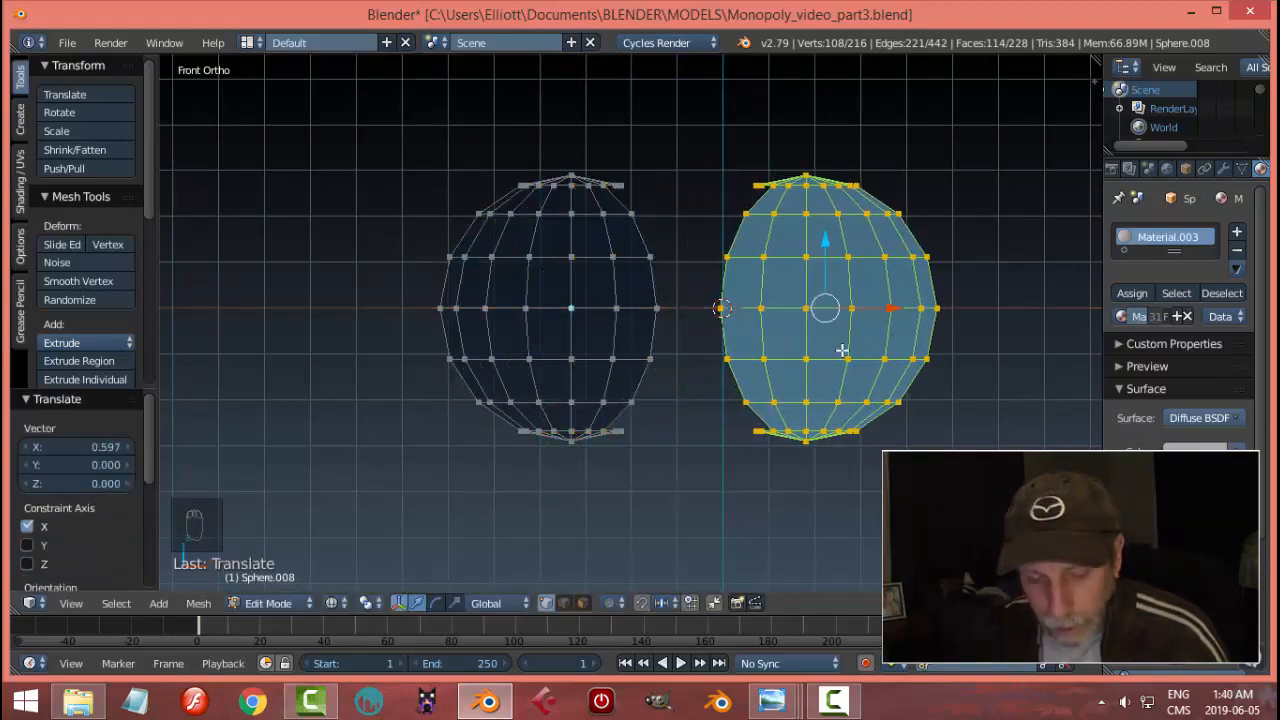
pyautogui.press('a')
pyautogui.keyDown('alt'); pyautogui.rightClick(722, 276); pyautogui.keyUp('alt')
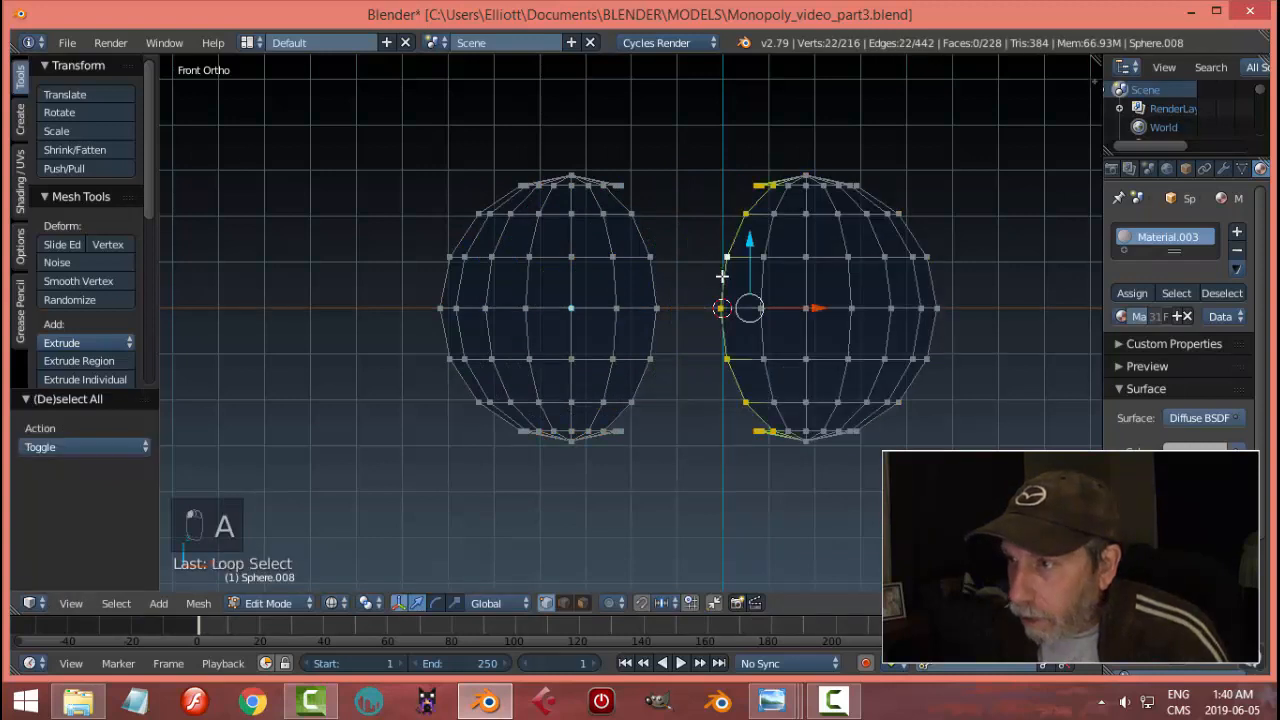
pyautogui.keyDown('alt'); pyautogui.keyDown('shift'); pyautogui.rightClick(659, 281); pyautogui.keyUp('shift'); pyautogui.keyUp('alt')
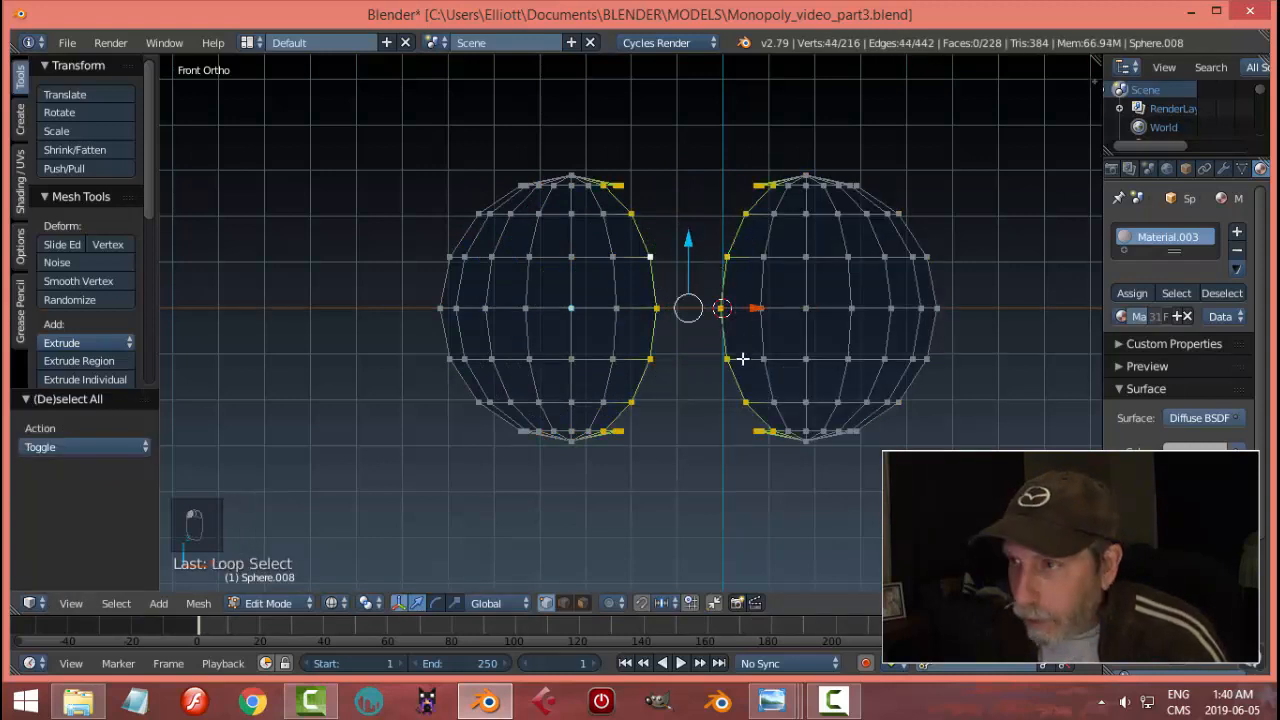
pyautogui.press('a')
# - Delete the protruding vertices beside the upper poles on the facing sides of both spheres
pyautogui.press('b')
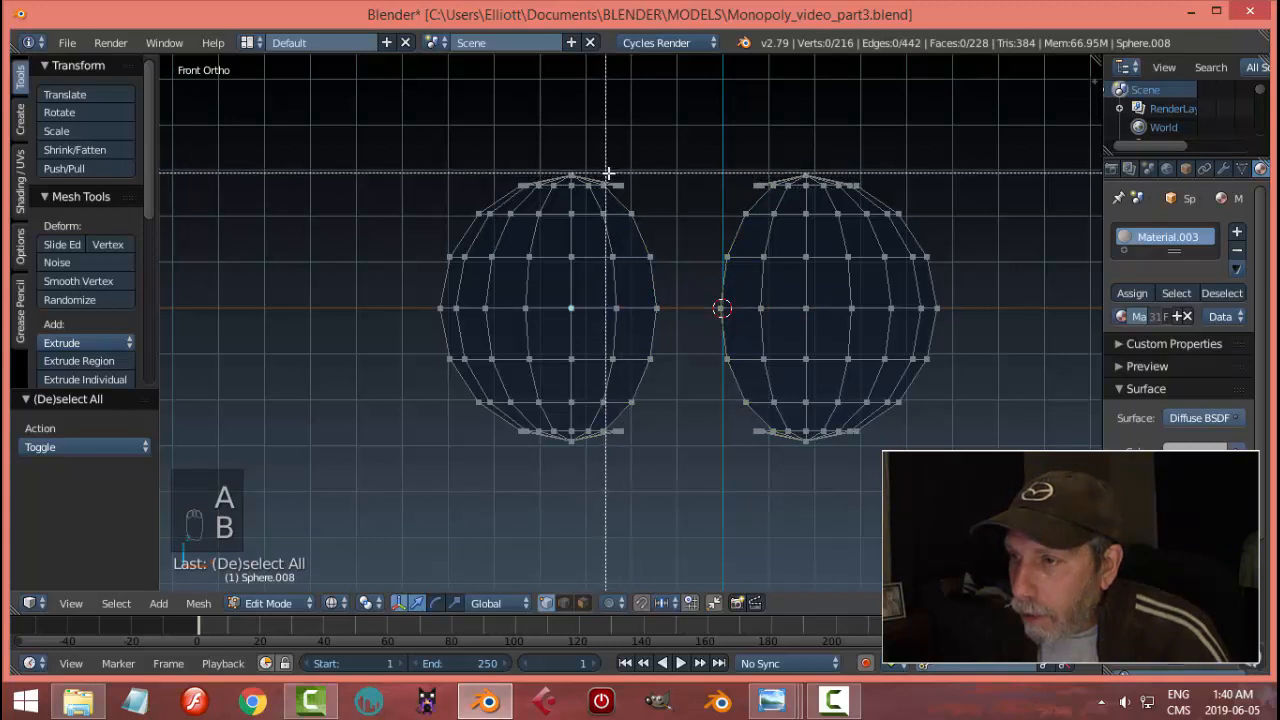
pyautogui.moveTo(608, 174); pyautogui.dragTo(637, 194)
pyautogui.press('x')
pyautogui.click(637, 194)
pyautogui.press('b')
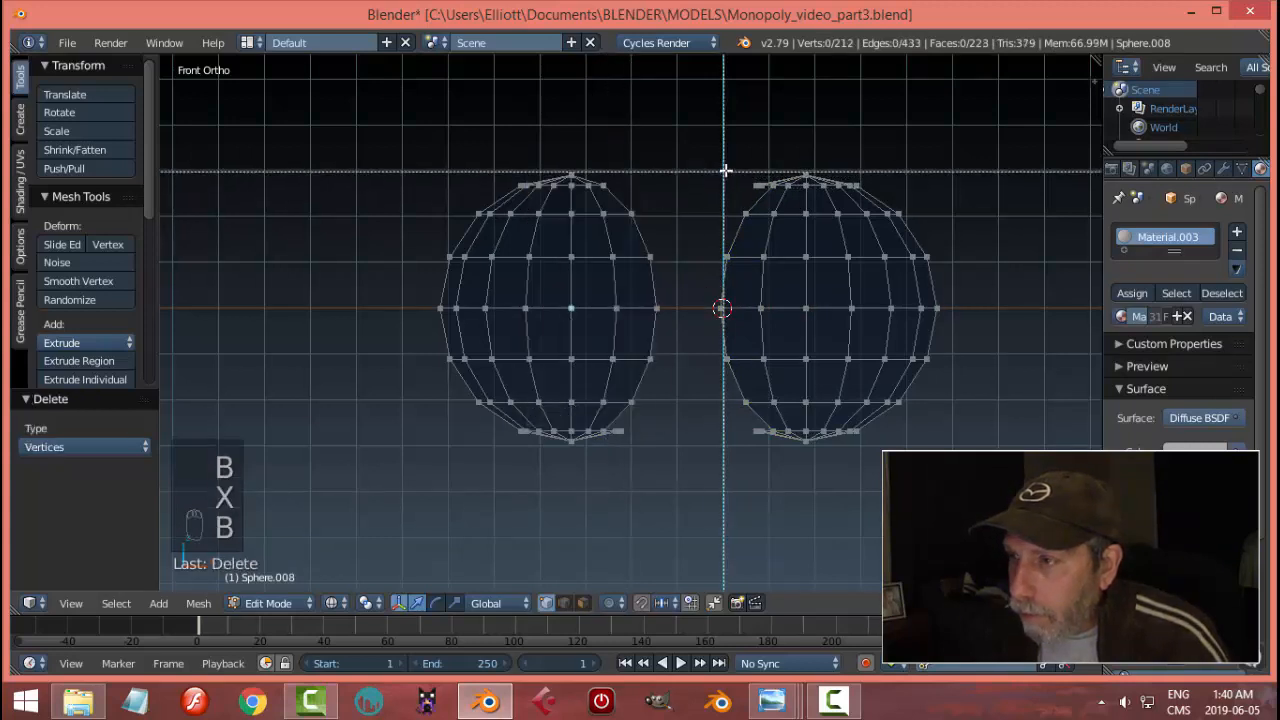
pyautogui.moveTo(729, 170); pyautogui.dragTo(765, 195)
pyautogui.press('x')
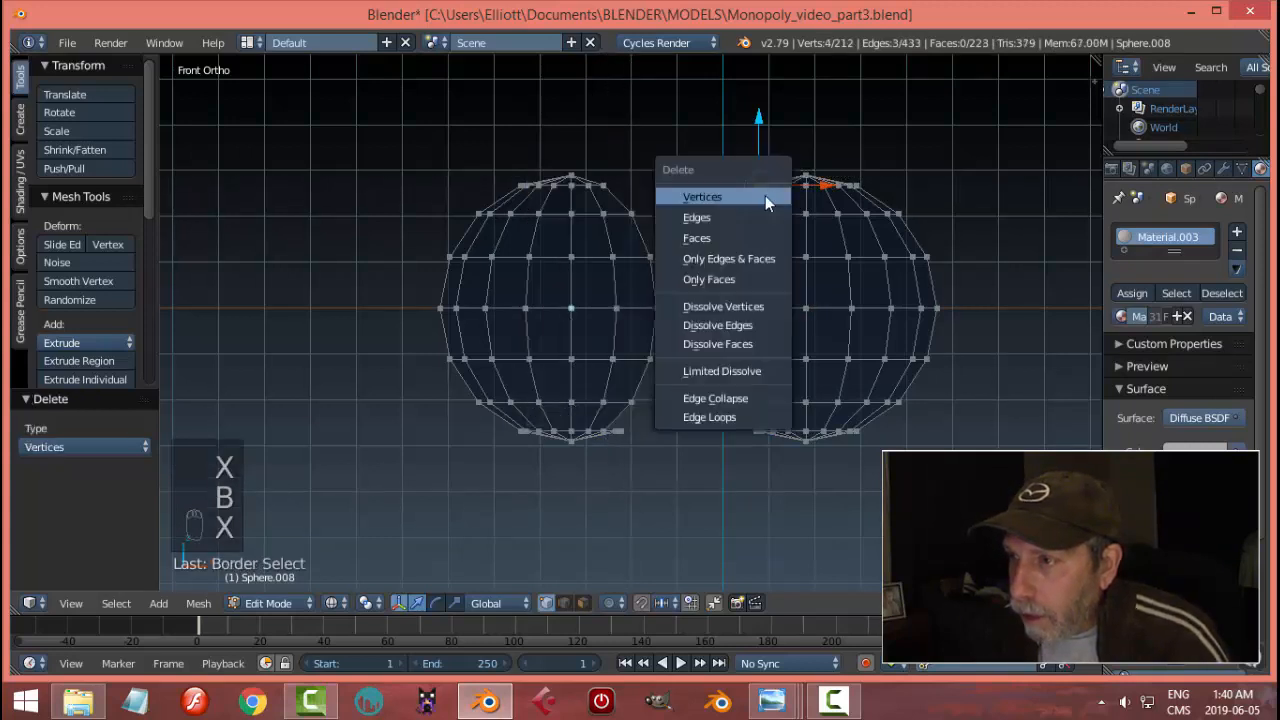
pyautogui.click(765, 195)
# - Delete the protruding vertices beside the lower poles on the facing sides of both spheres
pyautogui.press('b')
pyautogui.moveTo(733, 422); pyautogui.dragTo(765, 442)
pyautogui.press('x')
pyautogui.click(749, 431)
pyautogui.press('b')
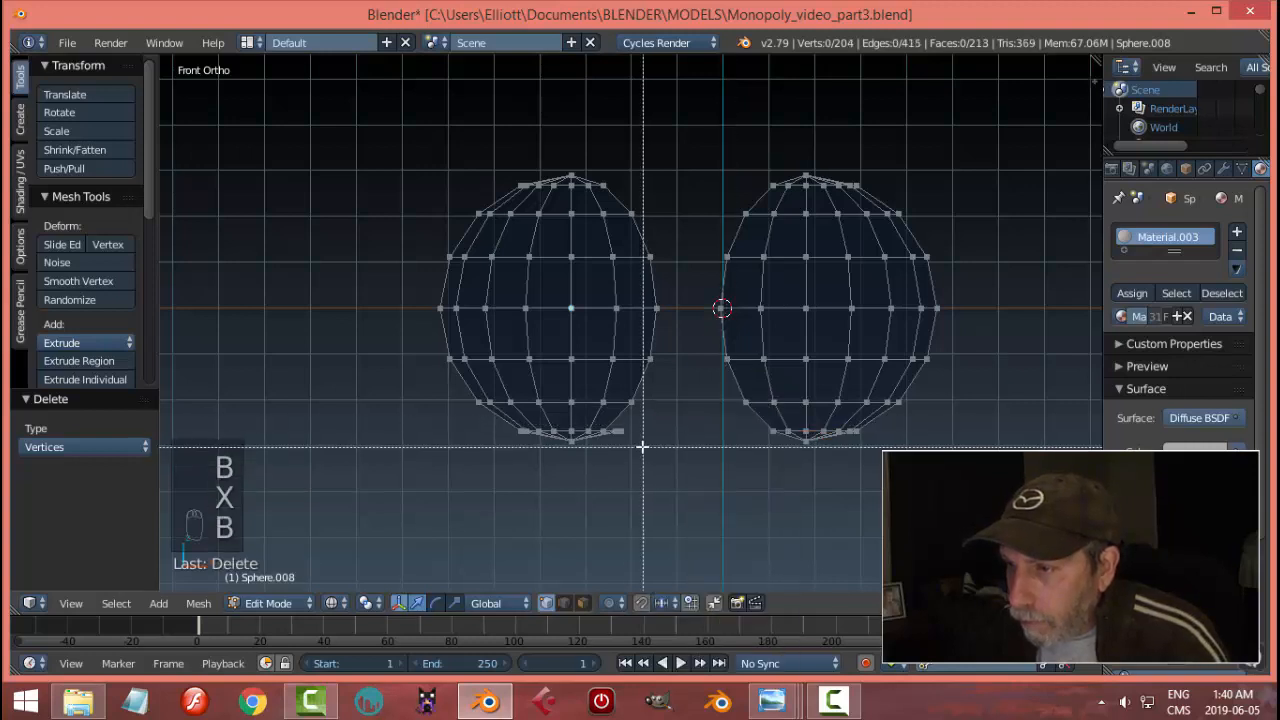
pyautogui.moveTo(629, 437); pyautogui.dragTo(612, 426)
pyautogui.press('x')
pyautogui.click(611, 424)
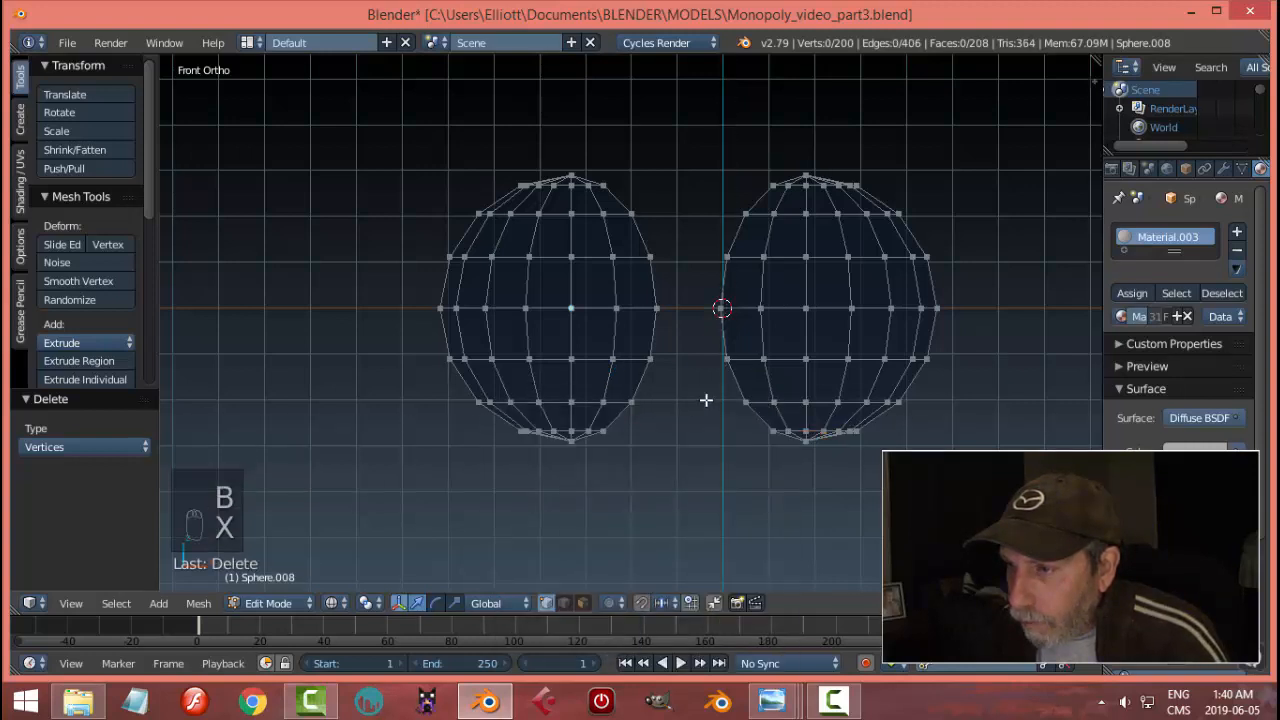
# - Select the facing open edge loops of the two spheres and join them with Bridge Edge Loops
pyautogui.moveTo(706, 400); pyautogui.dragTo(674, 426, button='middle')
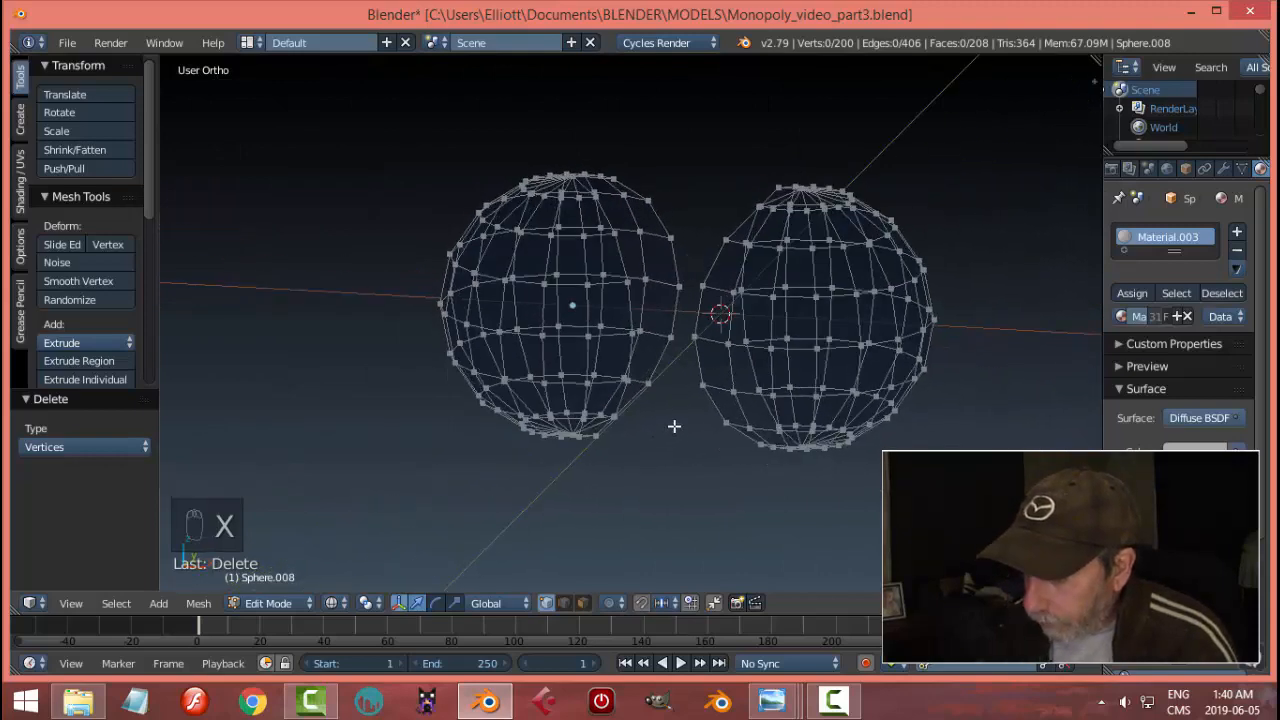
pyautogui.press('KP_1')
pyautogui.keyDown('alt'); pyautogui.click(656, 287); pyautogui.keyUp('alt')
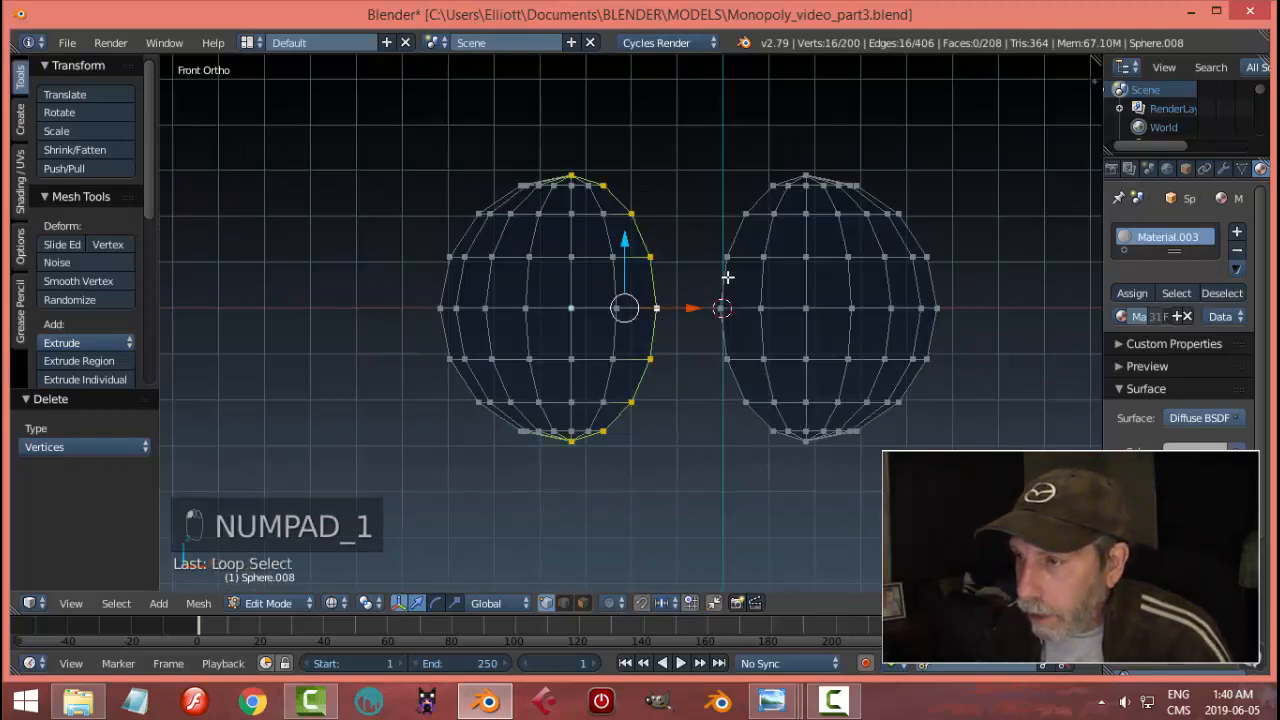
pyautogui.keyDown('alt'); pyautogui.keyDown('shift'); pyautogui.click(726, 277); pyautogui.keyUp('shift'); pyautogui.keyUp('alt')
pyautogui.hotkey('ctrl', 'e')
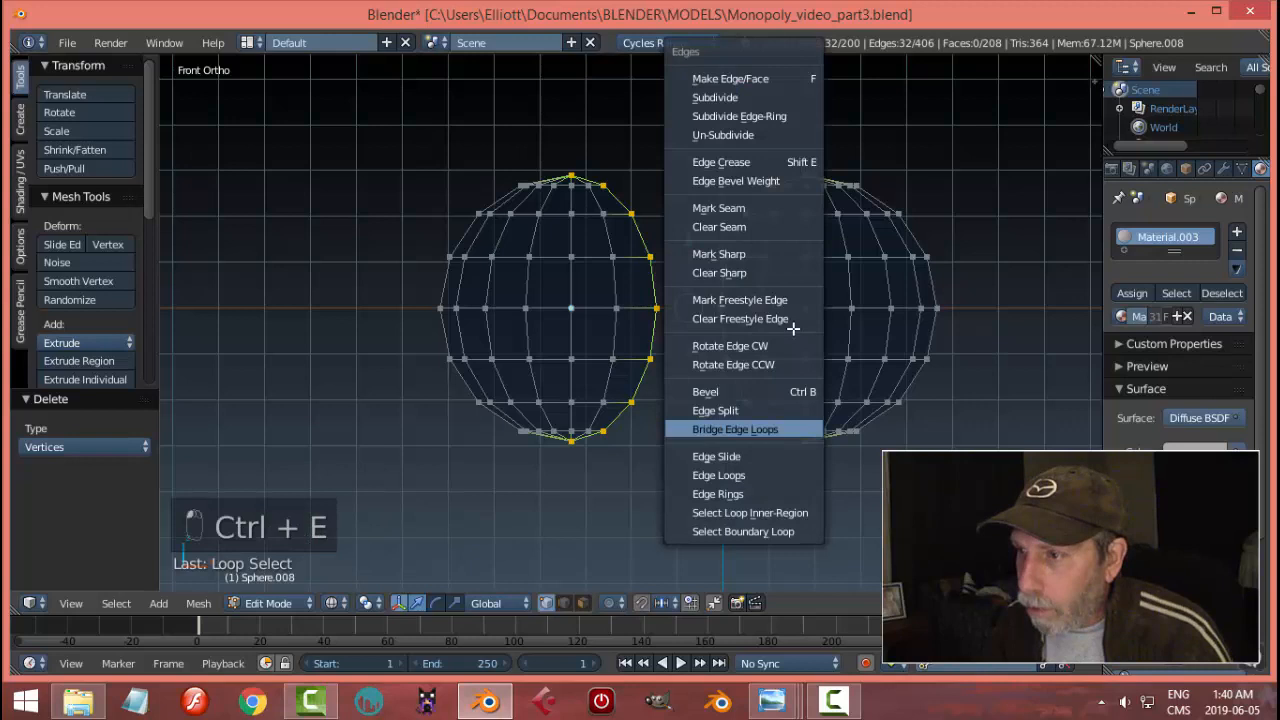
pyautogui.click(760, 428)
pyautogui.press('a')
pyautogui.press('q')
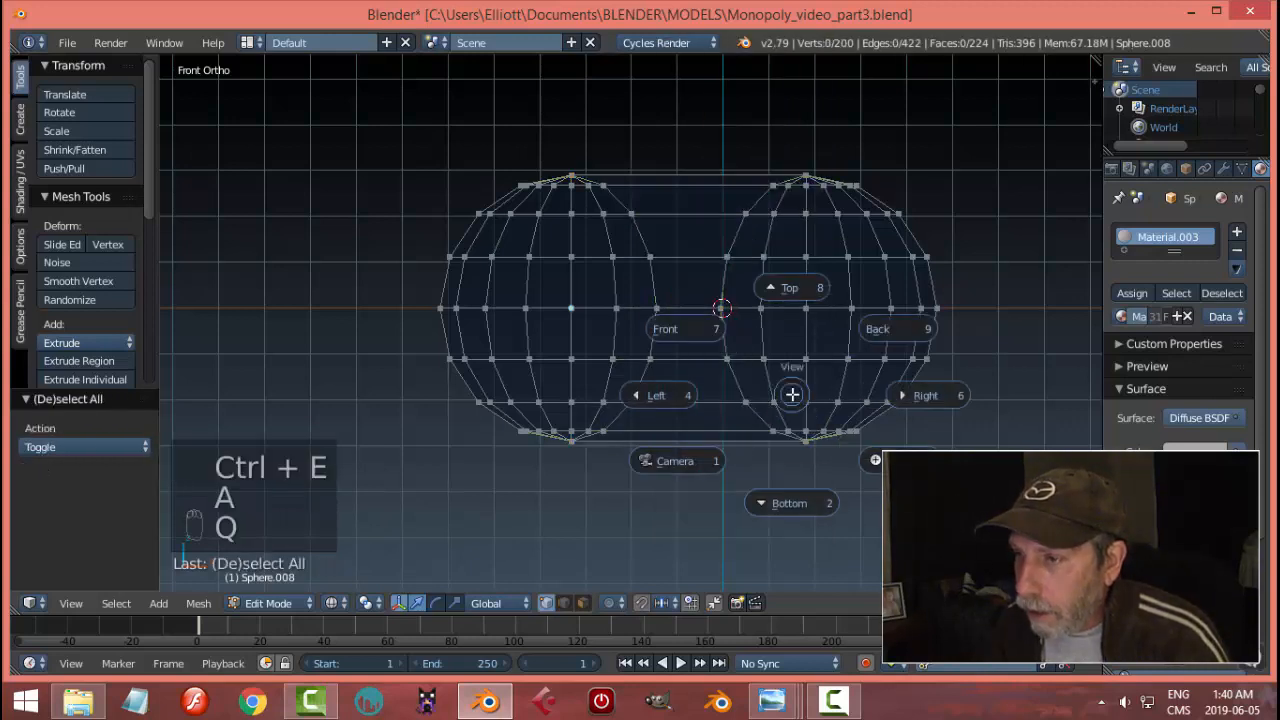
pyautogui.press('Escape')
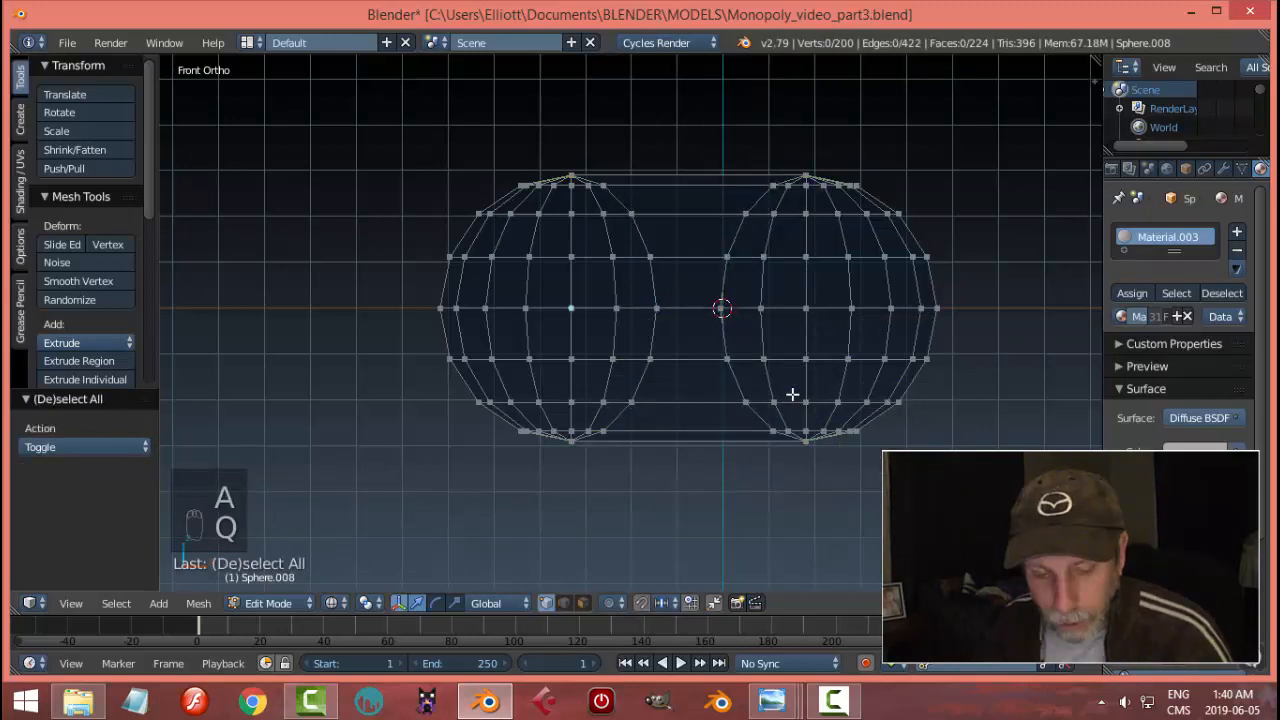
# - In solid shading and face select mode, select the underside faces around both lower poles and the bridge faces between them
pyautogui.press('z')
pyautogui.click(789, 504)
pyautogui.moveTo(814, 463)
pyautogui.mouseDown(button='middle')
pyautogui.moveTo(796, 445)
pyautogui.moveTo(788, 320)
pyautogui.moveTo(811, 371)
pyautogui.mouseUp(button='middle')
pyautogui.hotkey('ctrl', 'Tab')
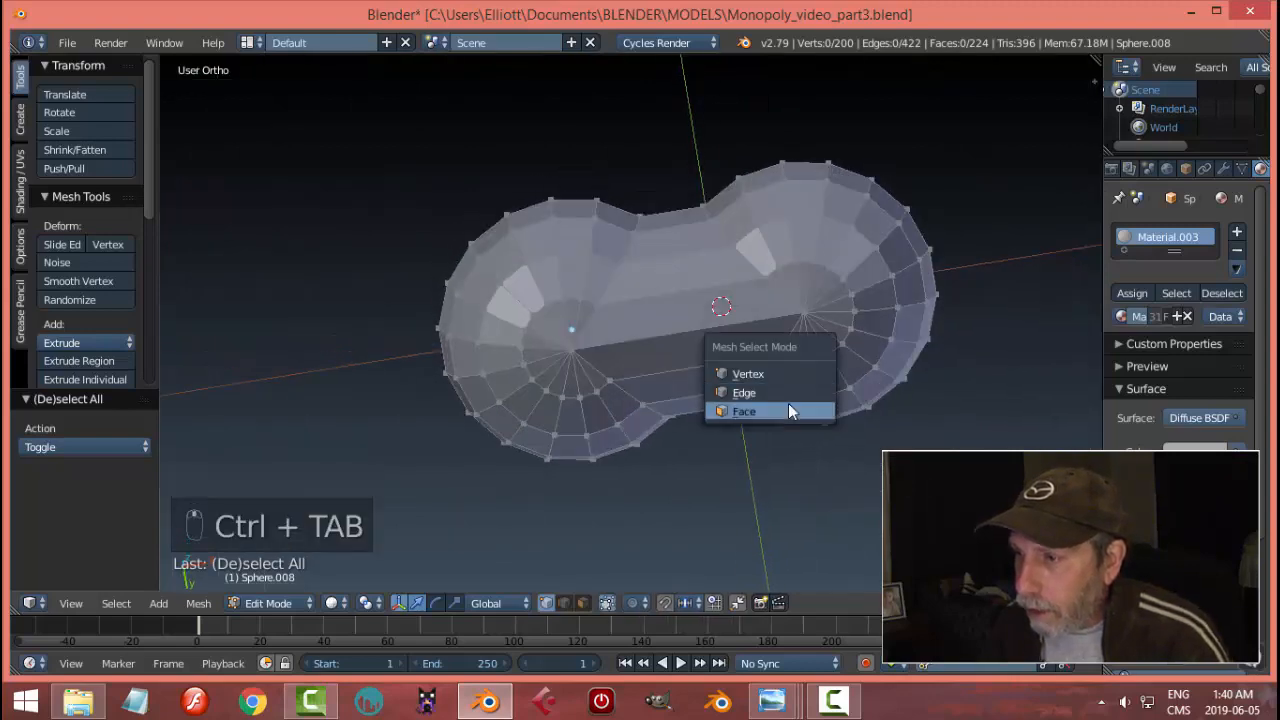
pyautogui.click(788, 411)
pyautogui.scroll(2, 871, 306)
pyautogui.keyDown('shift'); pyautogui.moveTo(871, 306); pyautogui.dragTo(823, 349, button='middle'); pyautogui.keyUp('shift')
pyautogui.press('c')
pyautogui.click(836, 349)
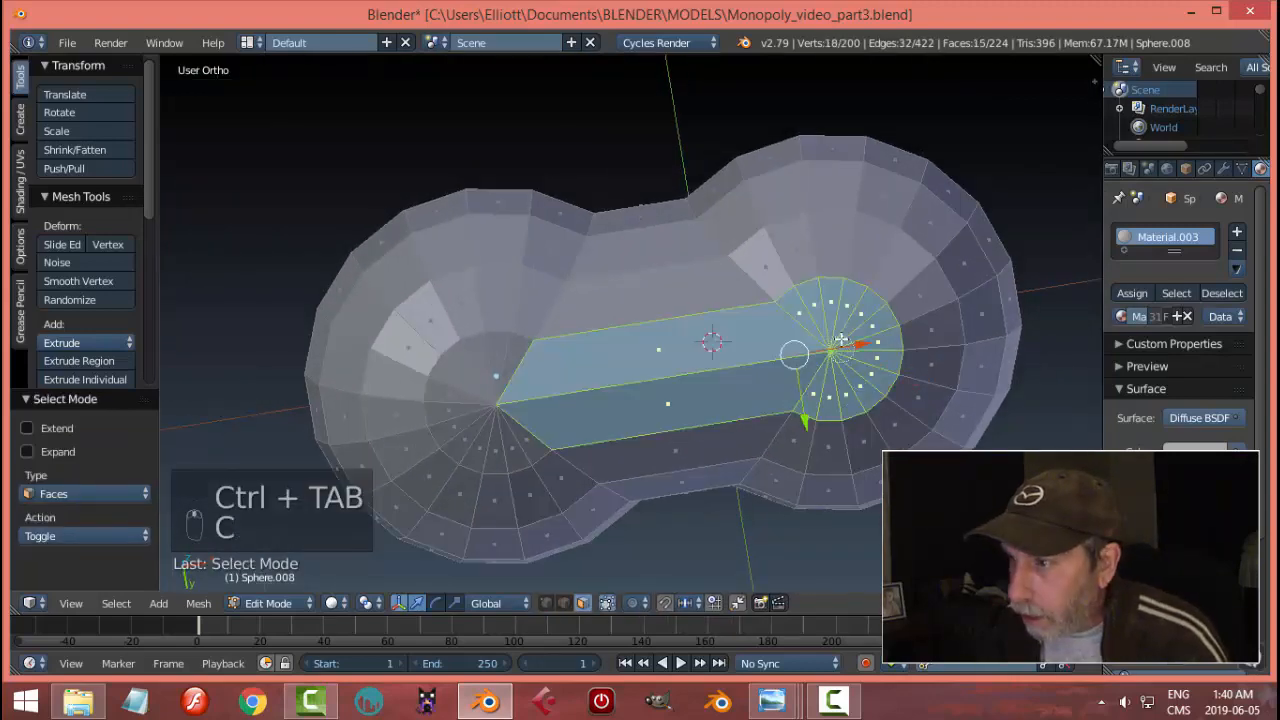
pyautogui.moveTo(505, 360); pyautogui.dragTo(489, 426)
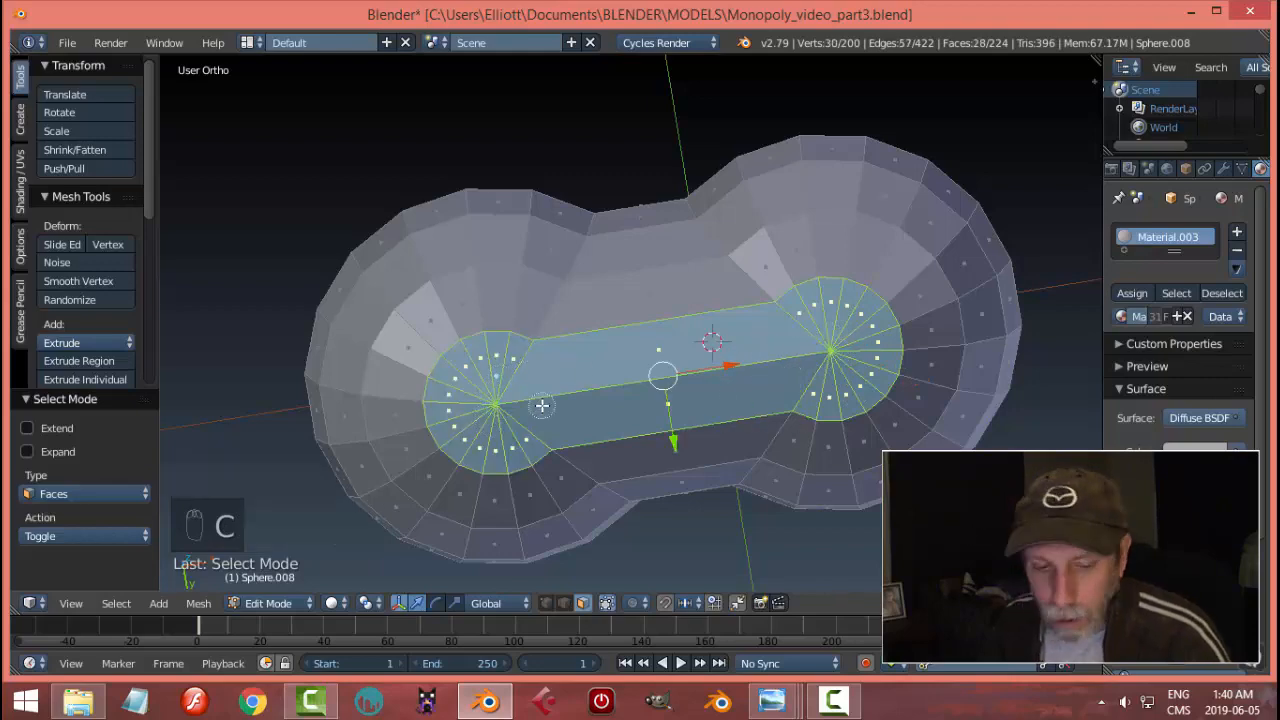
# - Extrude the selected underside faces straight down about 0.66, and move them about 0.08 further down along Z
pyautogui.press('KP_1')
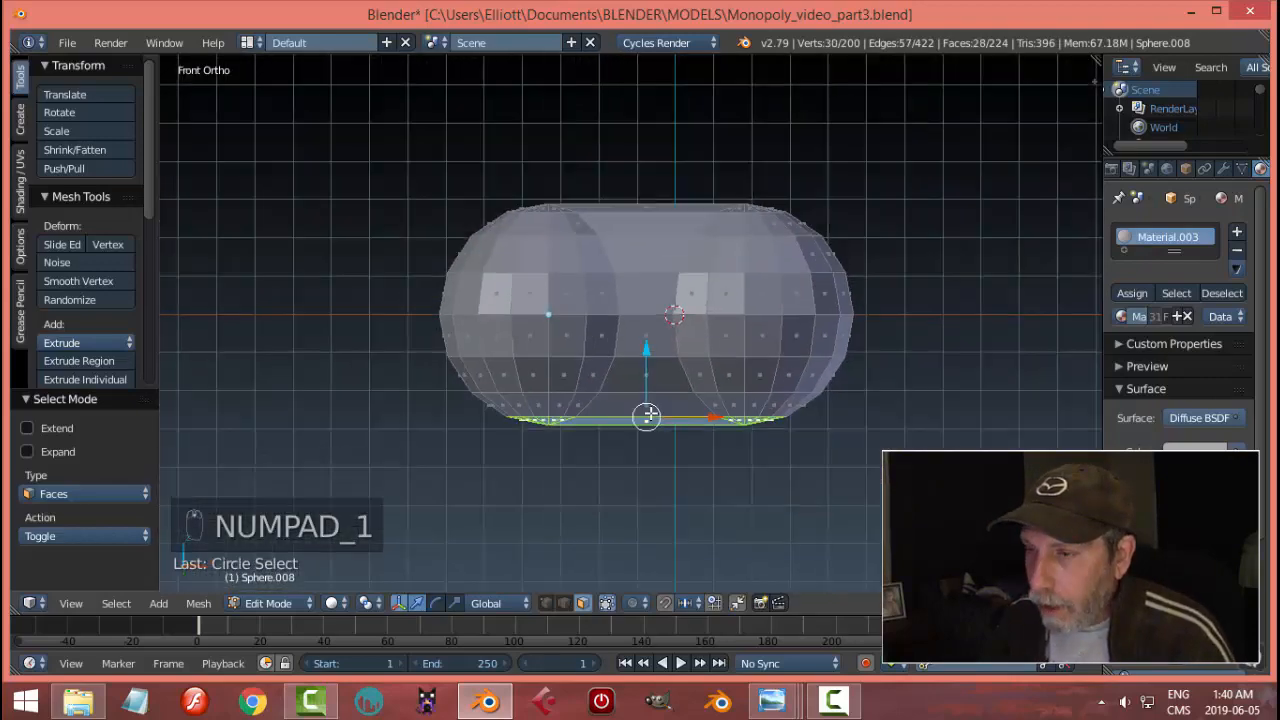
pyautogui.press('e')
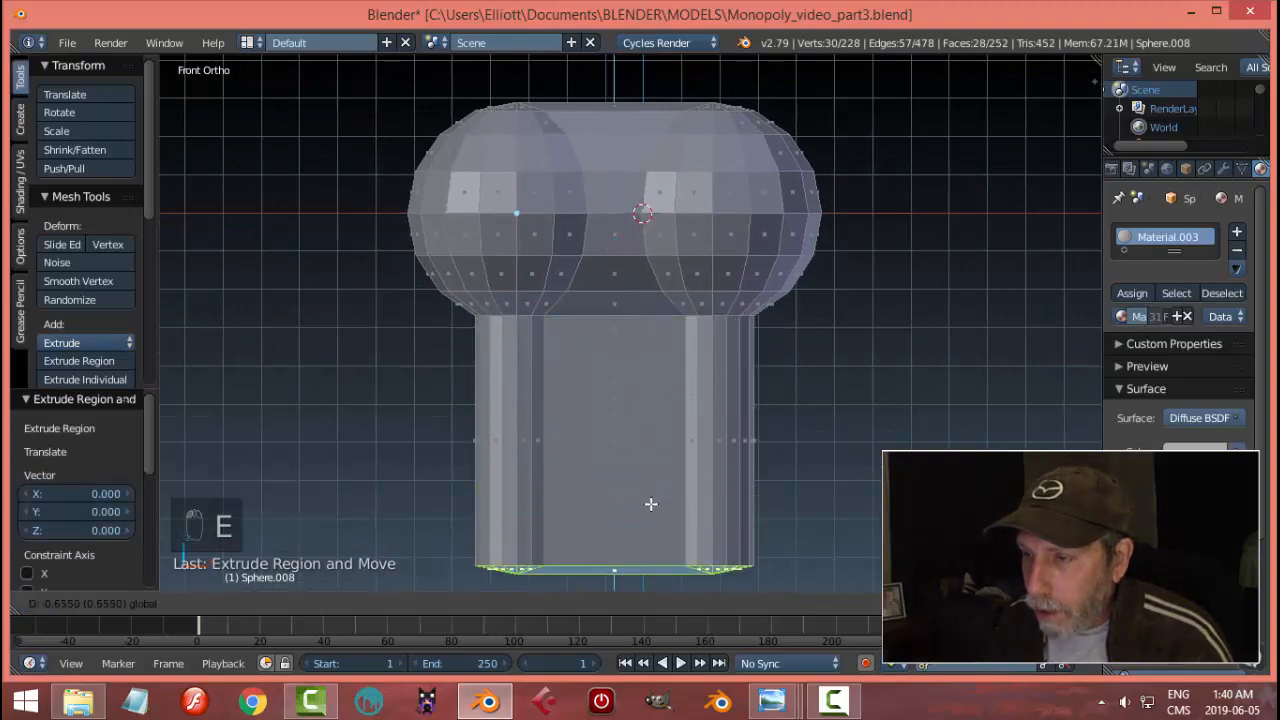
pyautogui.click(651, 504)
pyautogui.scroll(-2, 651, 453)
pyautogui.moveTo(626, 407); pyautogui.dragTo(627, 425)
# - Delete the selected faces closing the lower end of the stem and return to Object Mode
pyautogui.press('x')
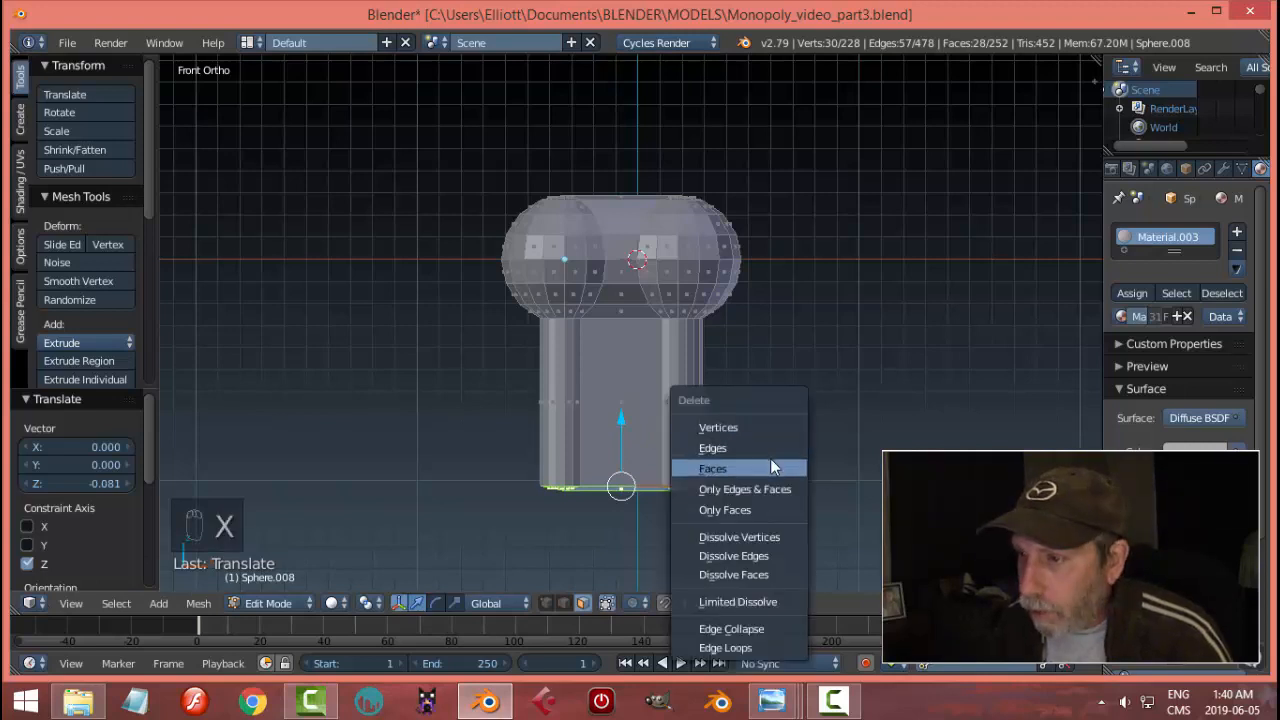
pyautogui.click(770, 466)
pyautogui.press('Tab')
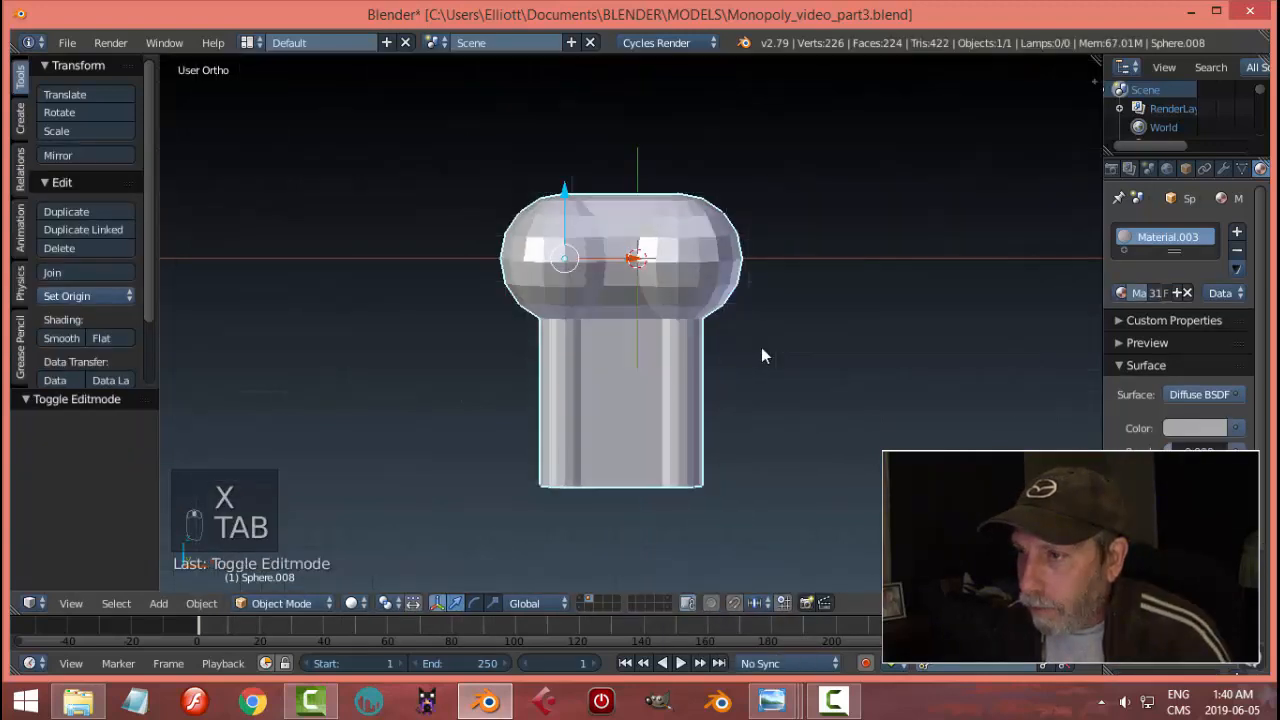
pyautogui.moveTo(761, 356); pyautogui.dragTo(788, 351, button='middle')
# - In Edit Mode, add one centred vertical loop cut through the bridge and stem
pyautogui.press('Tab')
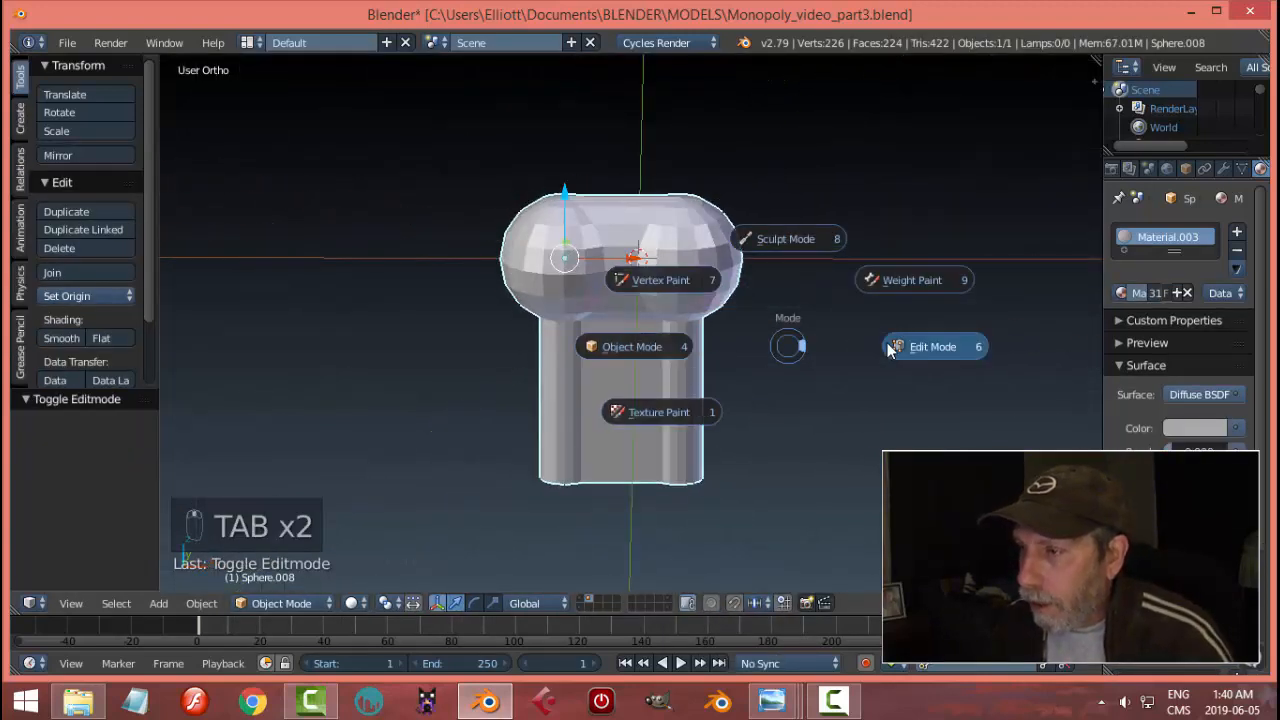
pyautogui.click(888, 347)
pyautogui.hotkey('ctrl', 'r')
pyautogui.click(617, 312)
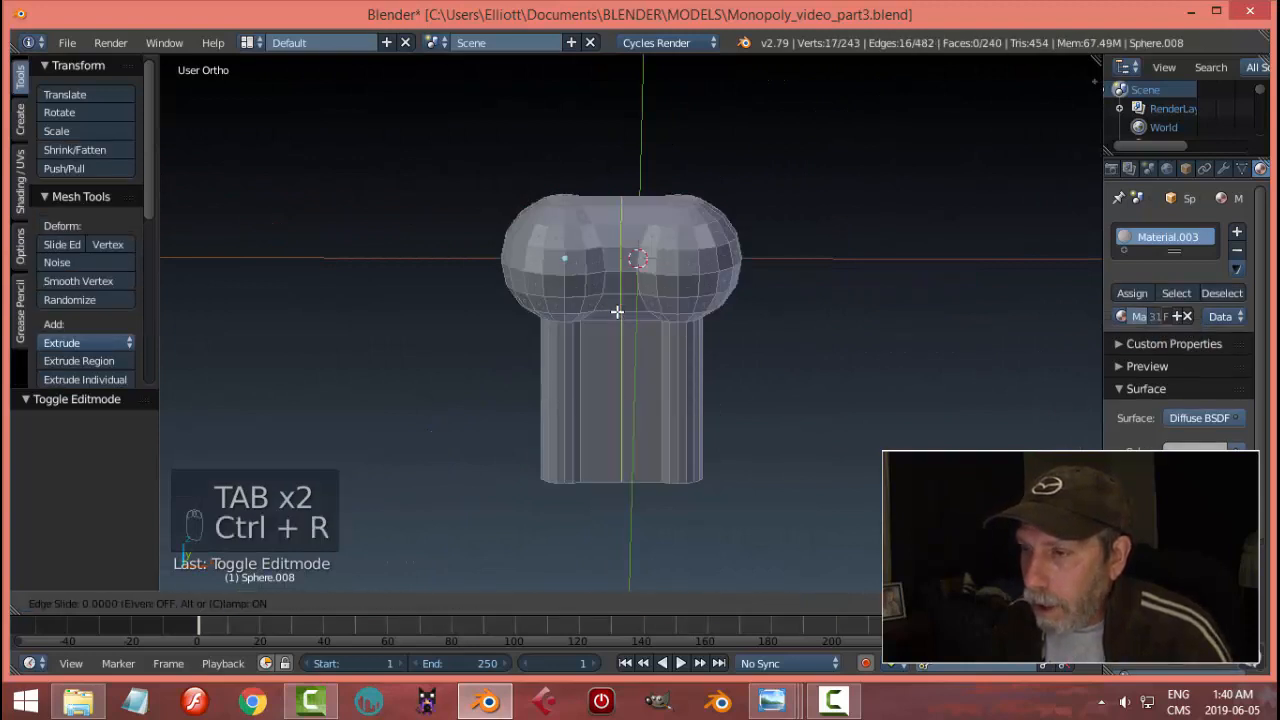
pyautogui.rightClick(617, 312)
# - Bevel the new centre loop with an offset of about 0.075 and 2 segments
pyautogui.moveTo(743, 340); pyautogui.dragTo(749, 320, button='middle')
pyautogui.hotkey('ctrl', 'b')
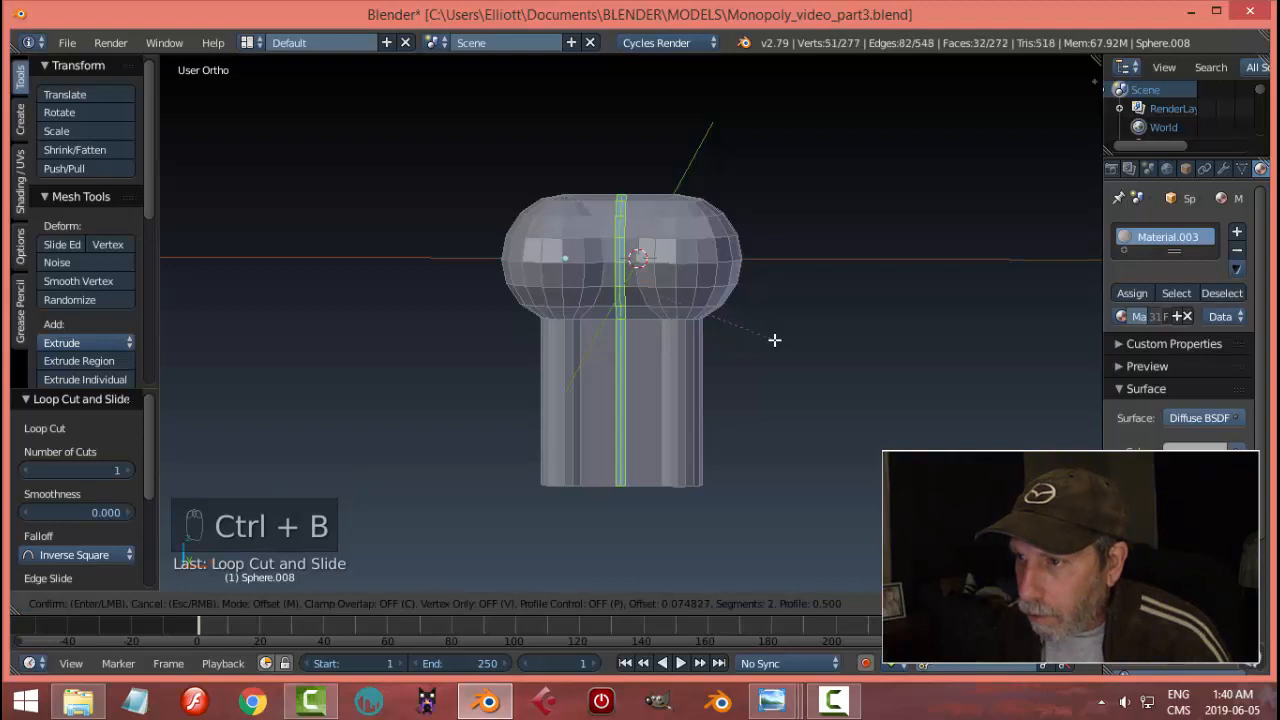
pyautogui.click(774, 340)
pyautogui.press('a')
# - With proportional editing enabled, scale the middle edge loop along Z to about 0.92 with a smooth falloff size of 0.42
pyautogui.scroll(2, 620, 252)
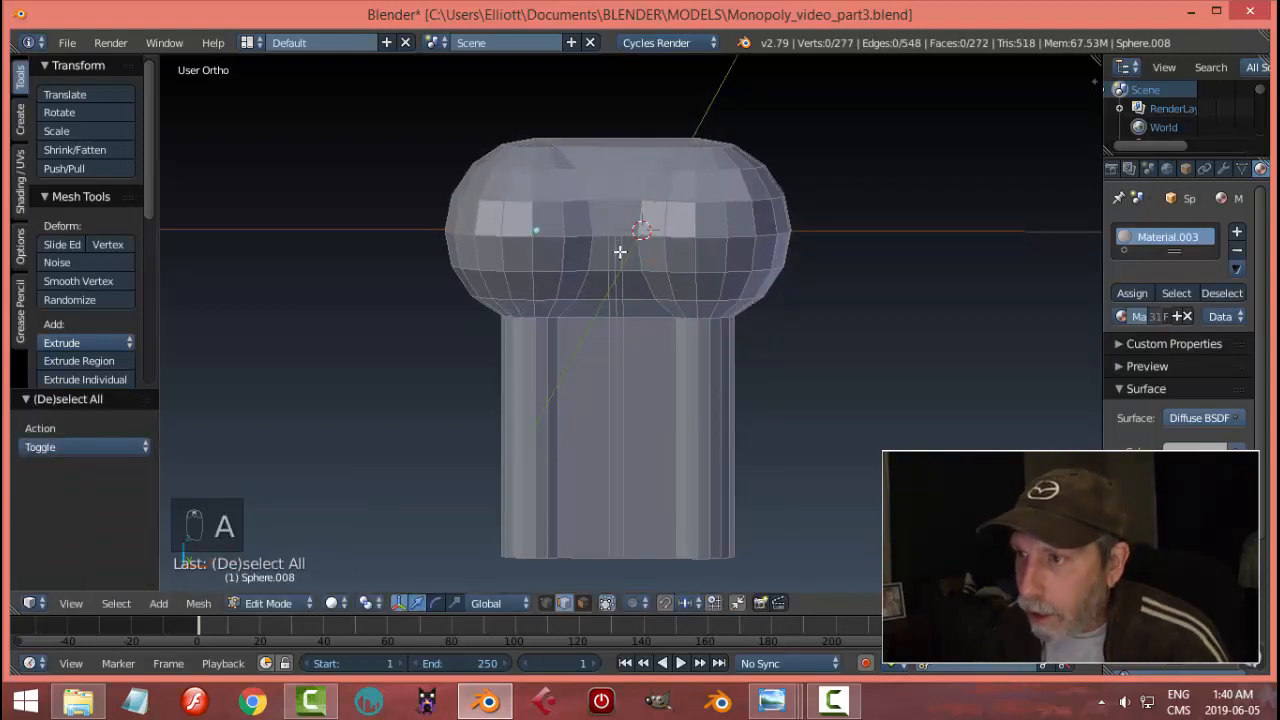
pyautogui.keyDown('alt'); pyautogui.rightClick(618, 225); pyautogui.keyUp('alt')
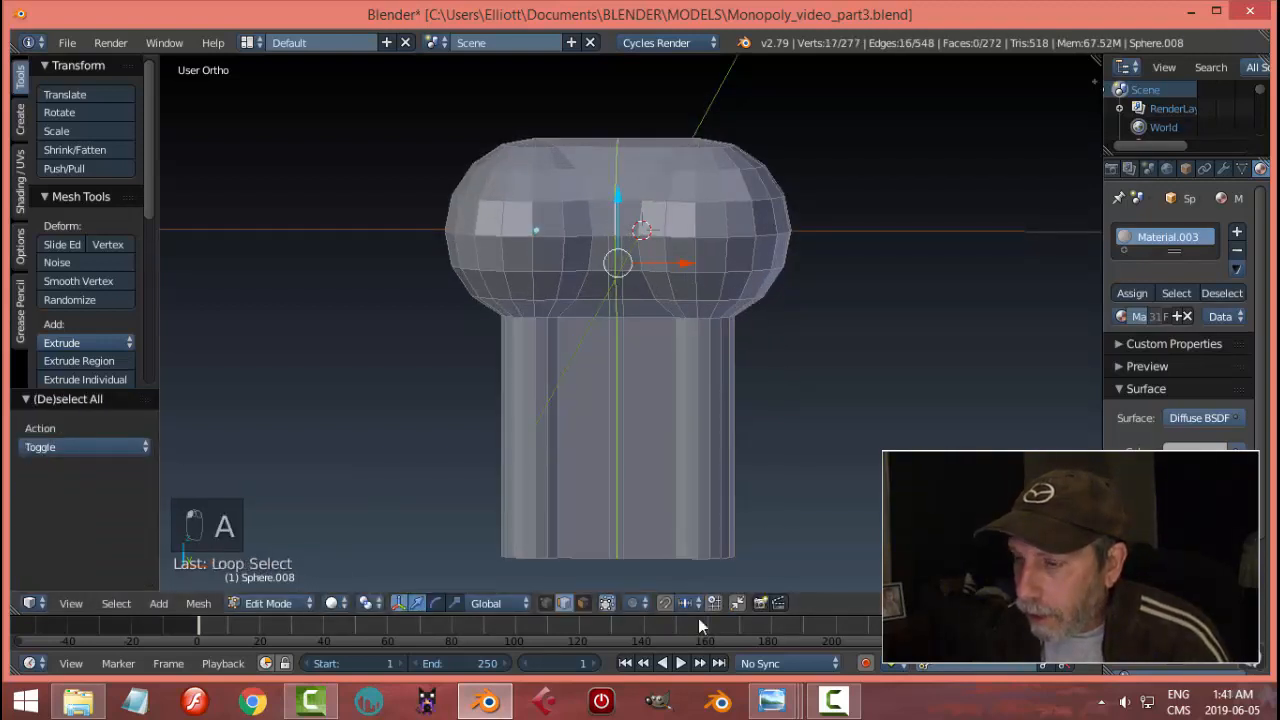
pyautogui.click(631, 603)
pyautogui.click(660, 557)
pyautogui.moveTo(870, 410); pyautogui.dragTo(850, 419, button='middle')
pyautogui.press('s')
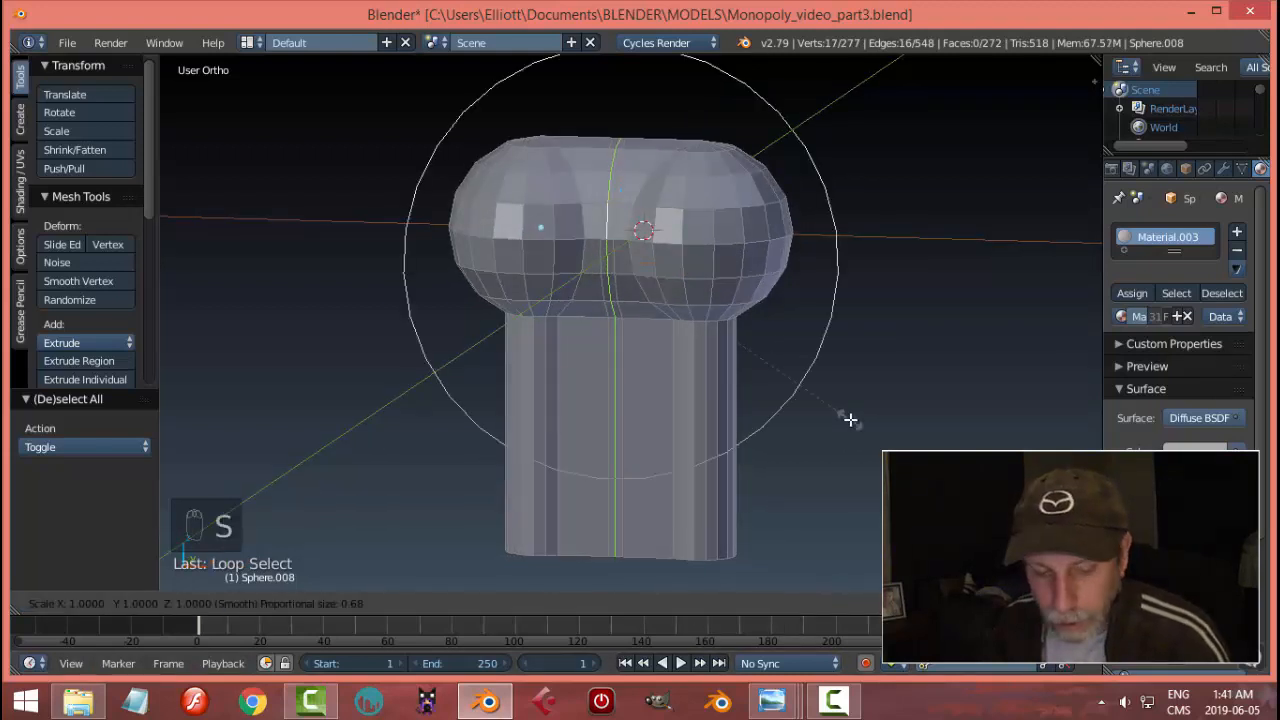
pyautogui.scroll(5, 848, 417)
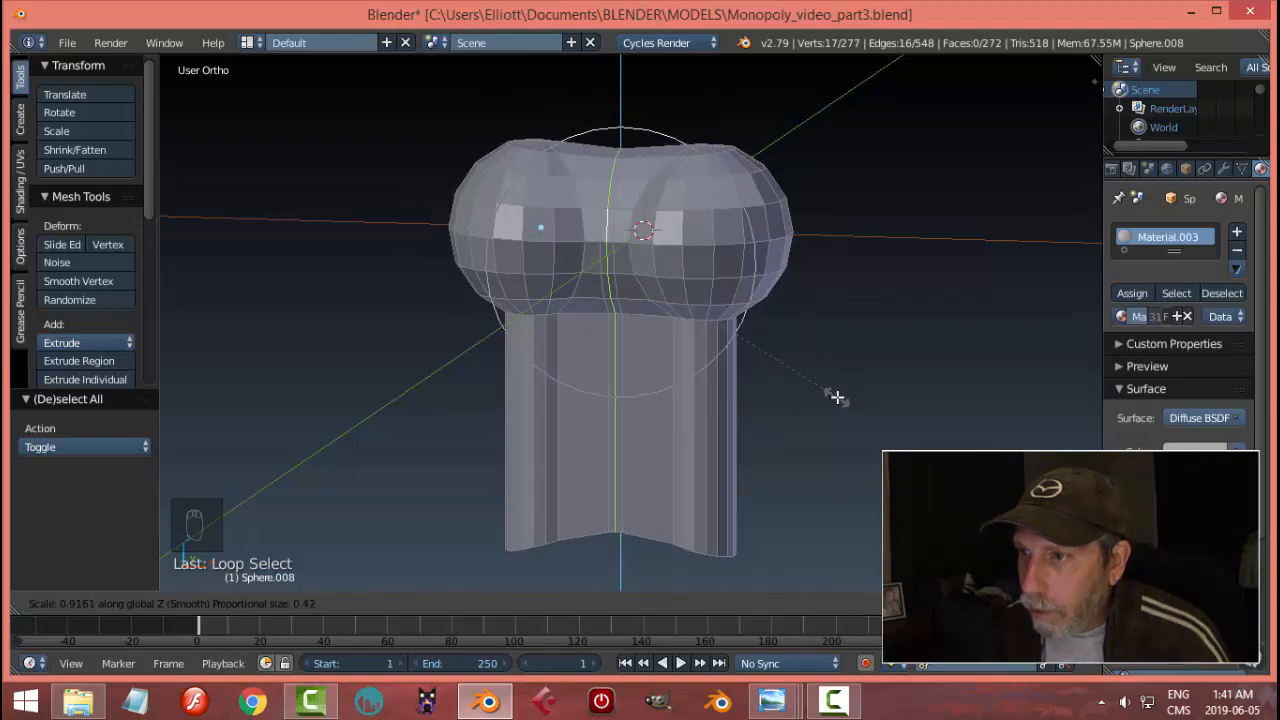
pyautogui.click(837, 397)
pyautogui.press('a')
# - Select the stem's lower edge loop in front wireframe view and flatten it by scaling to 0 along Z
pyautogui.press('KP_1')
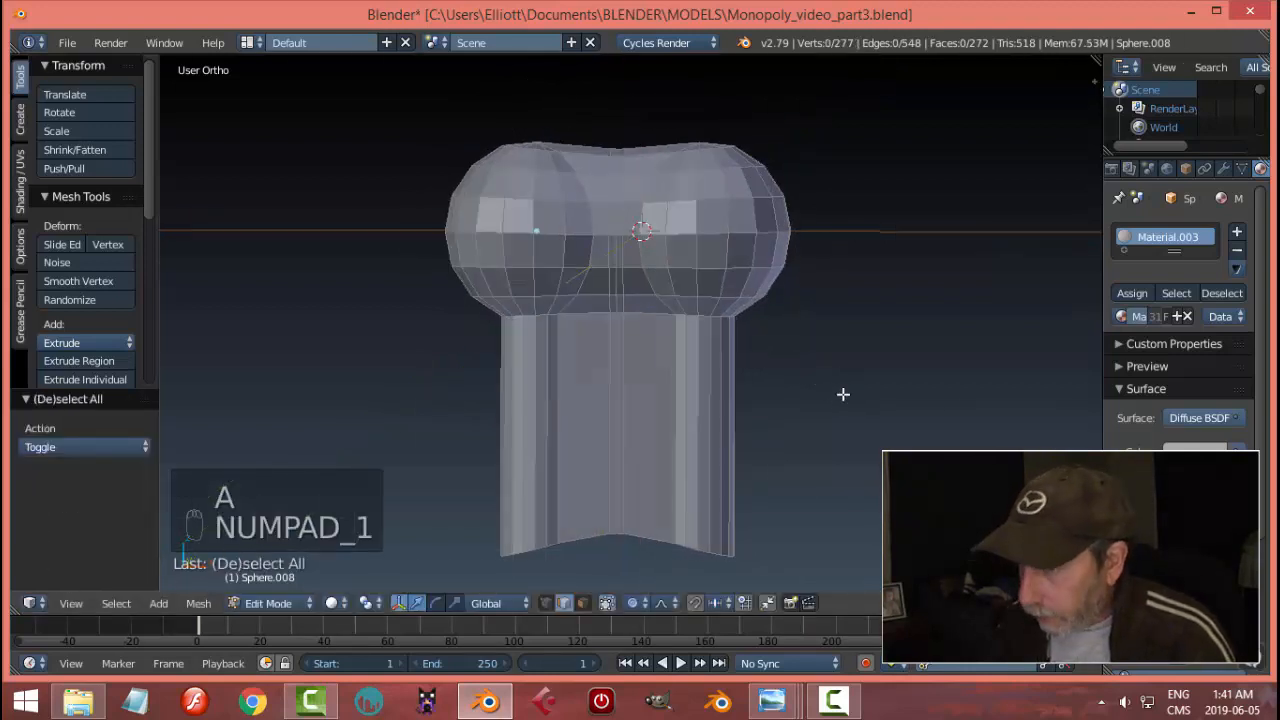
pyautogui.press('z')
pyautogui.click(934, 395)
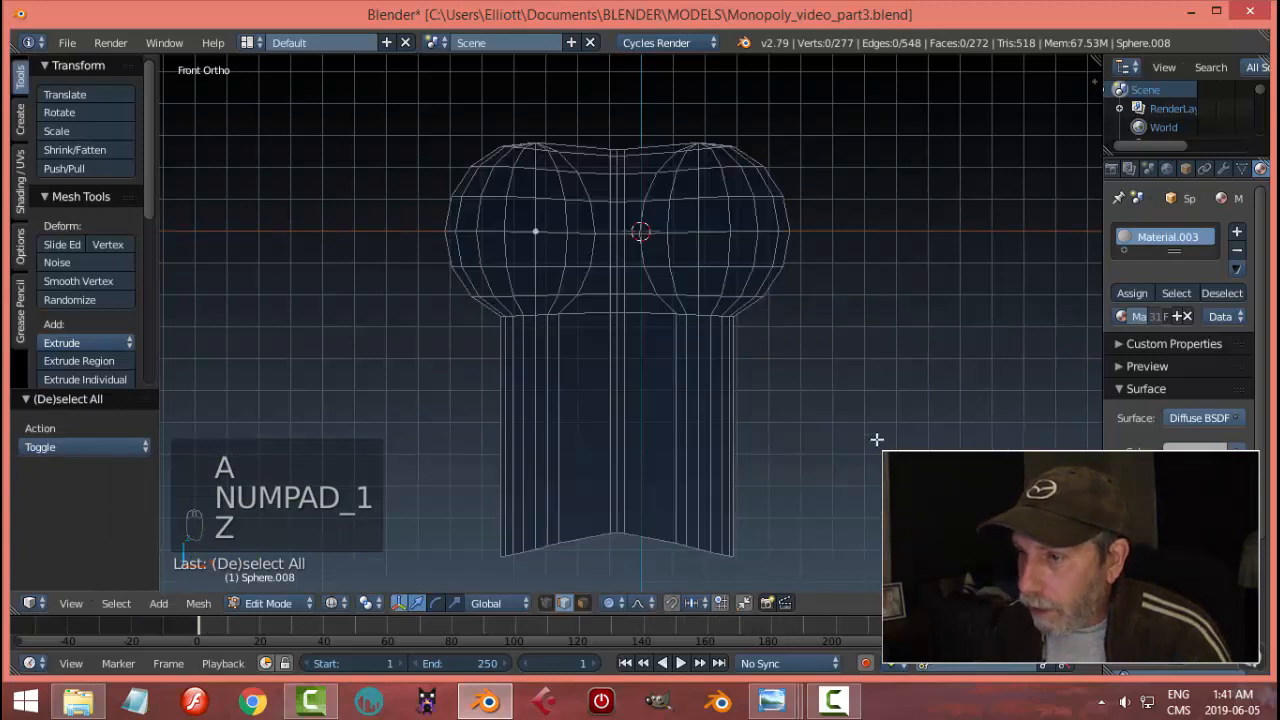
pyautogui.press('b')
pyautogui.moveTo(782, 578); pyautogui.dragTo(418, 505)
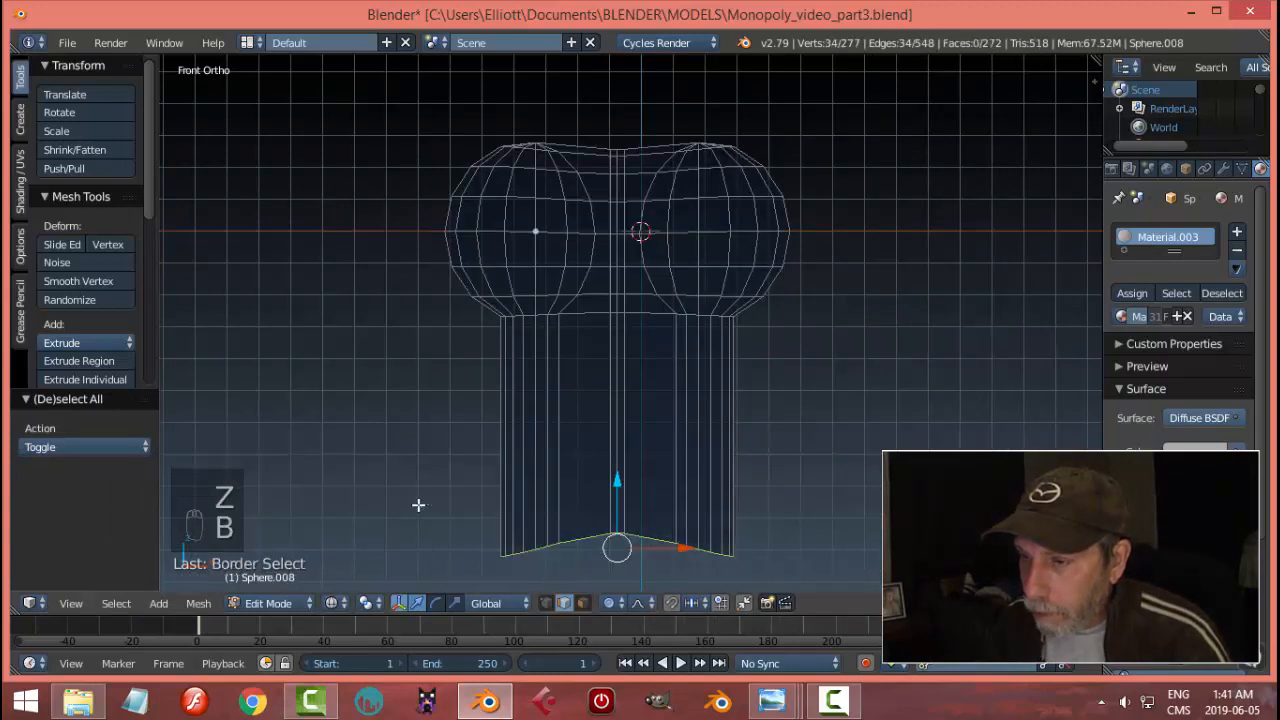
pyautogui.press('s')
pyautogui.press('z')
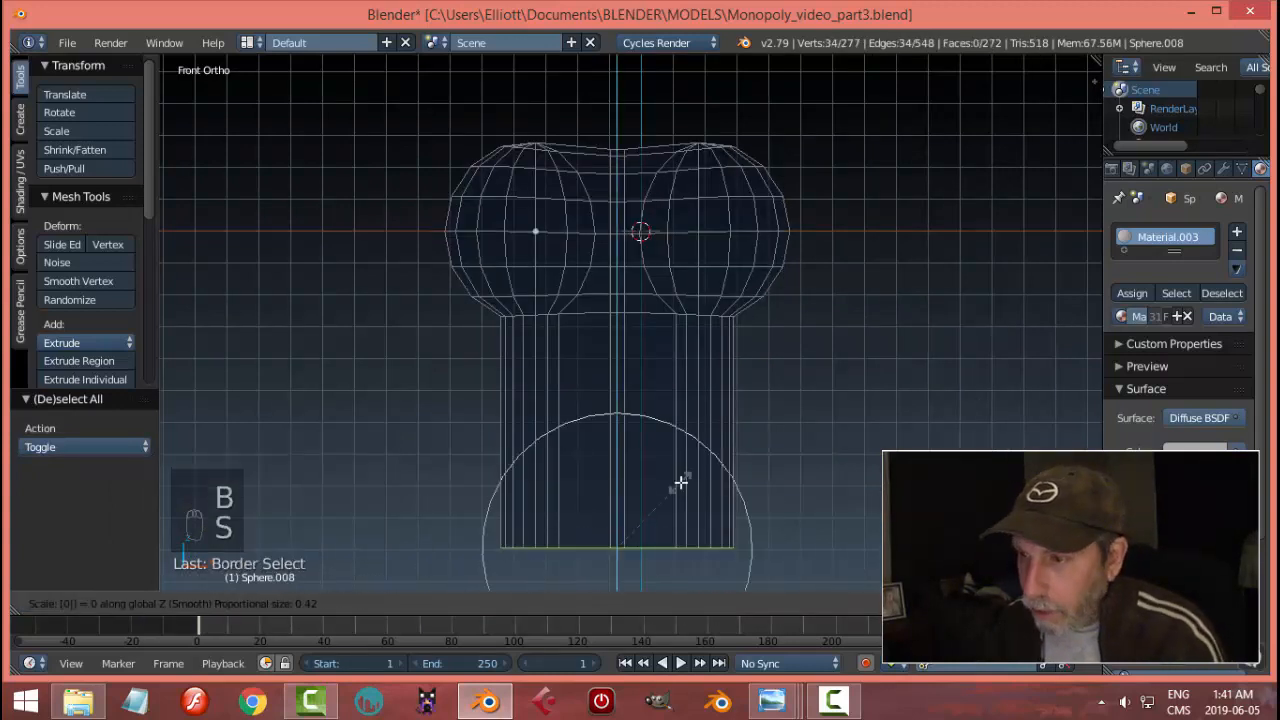
pyautogui.press('0')
pyautogui.press('Return')
pyautogui.press('a')
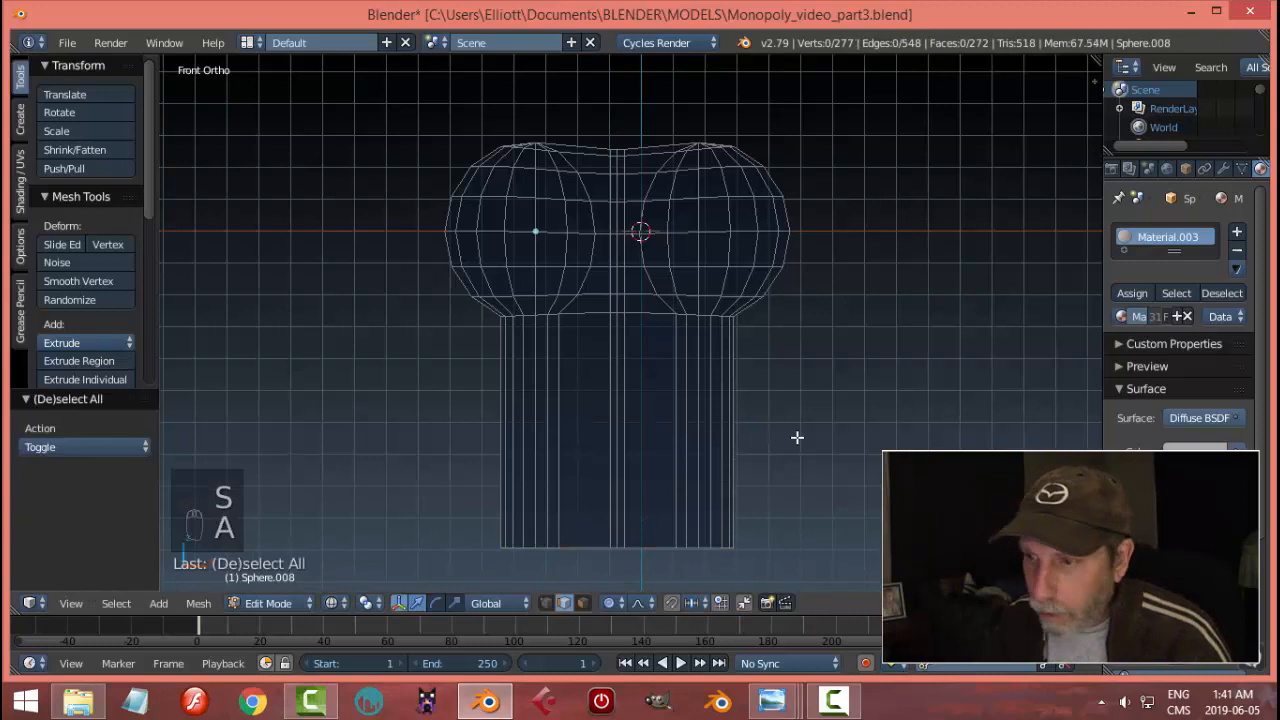
# - Disable proportional editing and return the piece to Object Mode with solid shading
pyautogui.click(612, 603)
pyautogui.click(623, 580)
pyautogui.press('Tab')
pyautogui.click(667, 435)
pyautogui.scroll(-3, 845, 368)
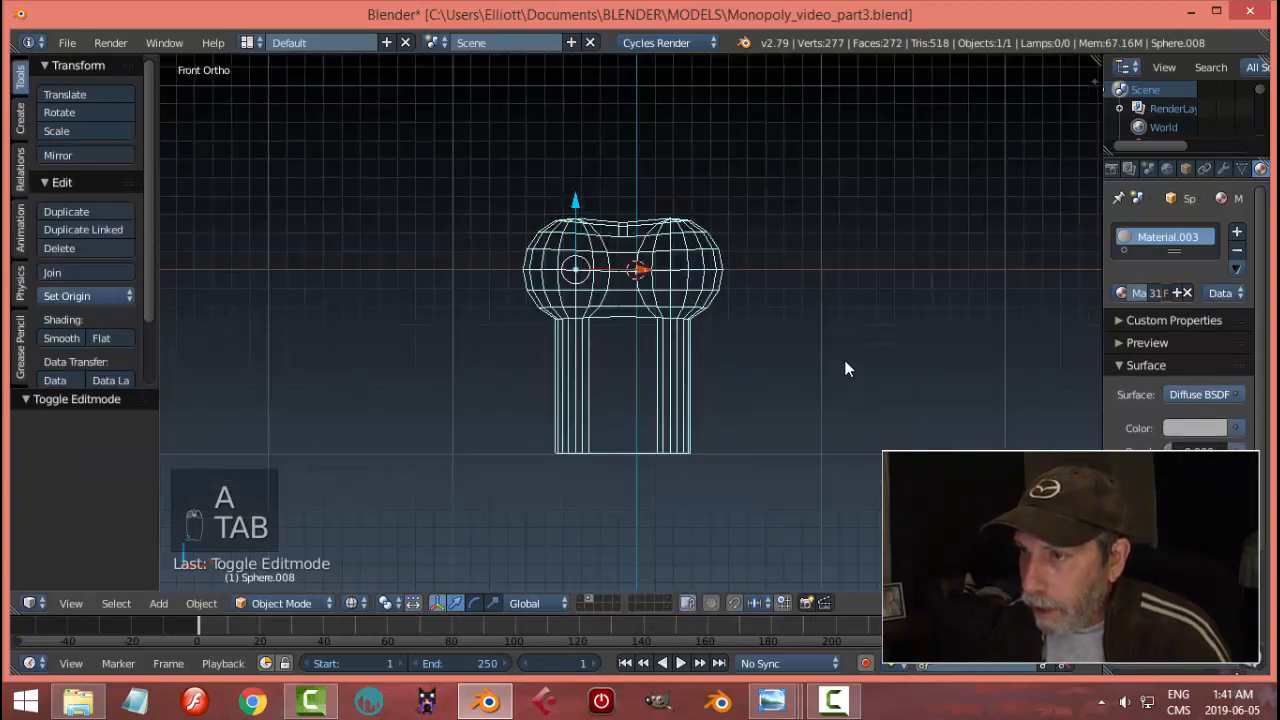
pyautogui.press('z')
pyautogui.click(846, 471)
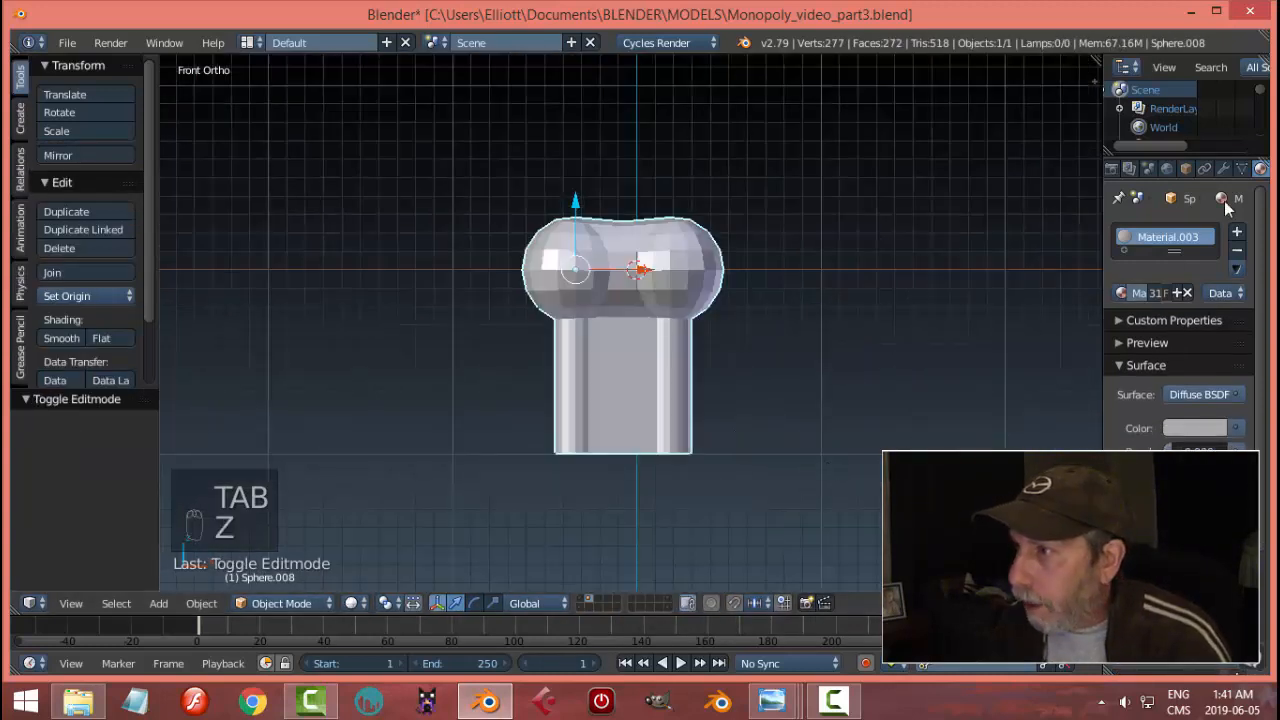
# - Add a Subdivision Surface modifier with 2 view subdivisions to the piece and apply smooth shading
pyautogui.click(1223, 168)
pyautogui.click(1230, 232)
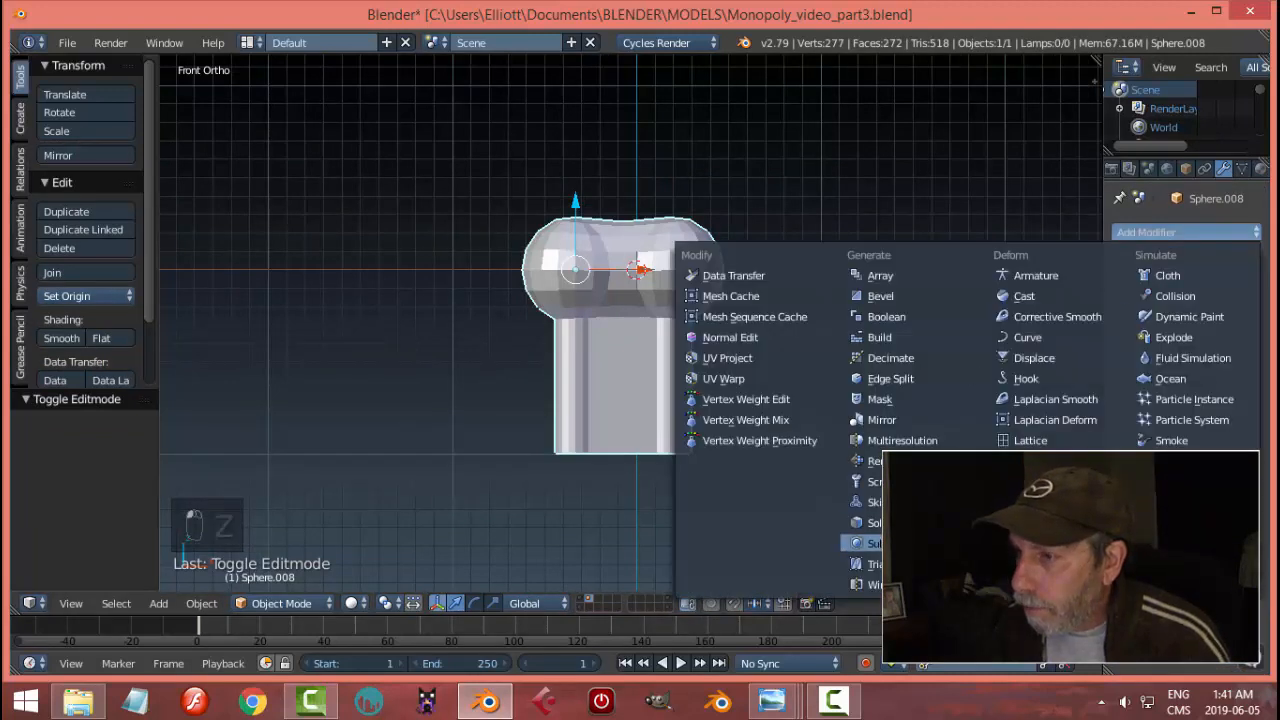
pyautogui.click(870, 543)
pyautogui.hotkey('ctrl', '2')
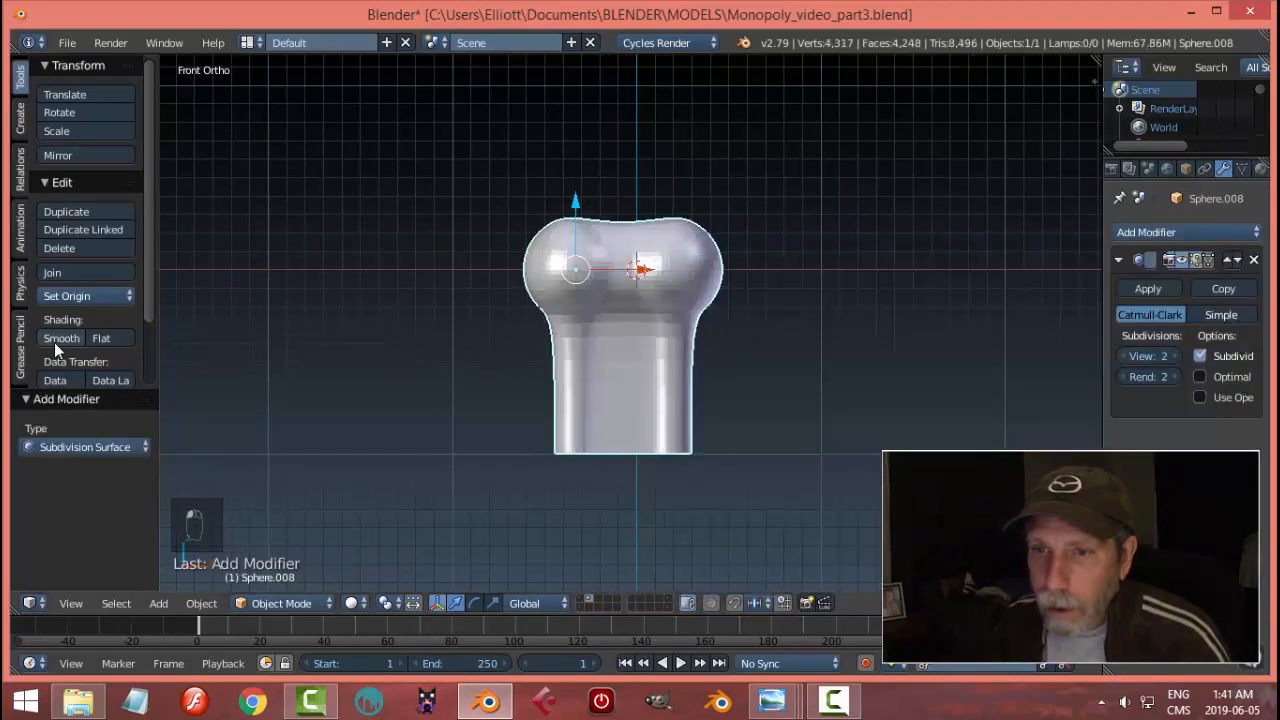
pyautogui.click(57, 340)
pyautogui.press('a')
# - Add a mesh plane at the 3D cursor and scale it to about 0.72 along X in Edit Mode
pyautogui.moveTo(606, 350)
pyautogui.mouseDown(button='middle')
pyautogui.moveTo(654, 386)
pyautogui.moveTo(531, 462)
pyautogui.moveTo(825, 317)
pyautogui.moveTo(706, 414)
pyautogui.moveTo(600, 450)
pyautogui.moveTo(768, 303)
pyautogui.moveTo(800, 331)
pyautogui.moveTo(679, 380)
pyautogui.moveTo(606, 441)
pyautogui.moveTo(813, 262)
pyautogui.moveTo(702, 295)
pyautogui.moveTo(674, 268)
pyautogui.moveTo(711, 203)
pyautogui.moveTo(677, 283)
pyautogui.moveTo(783, 317)
pyautogui.moveTo(663, 284)
pyautogui.moveTo(632, 356)
pyautogui.moveTo(605, 367)
pyautogui.moveTo(623, 325)
pyautogui.mouseUp(button='middle')
pyautogui.hotkey('shift', 'a')
pyautogui.moveTo(717, 340)
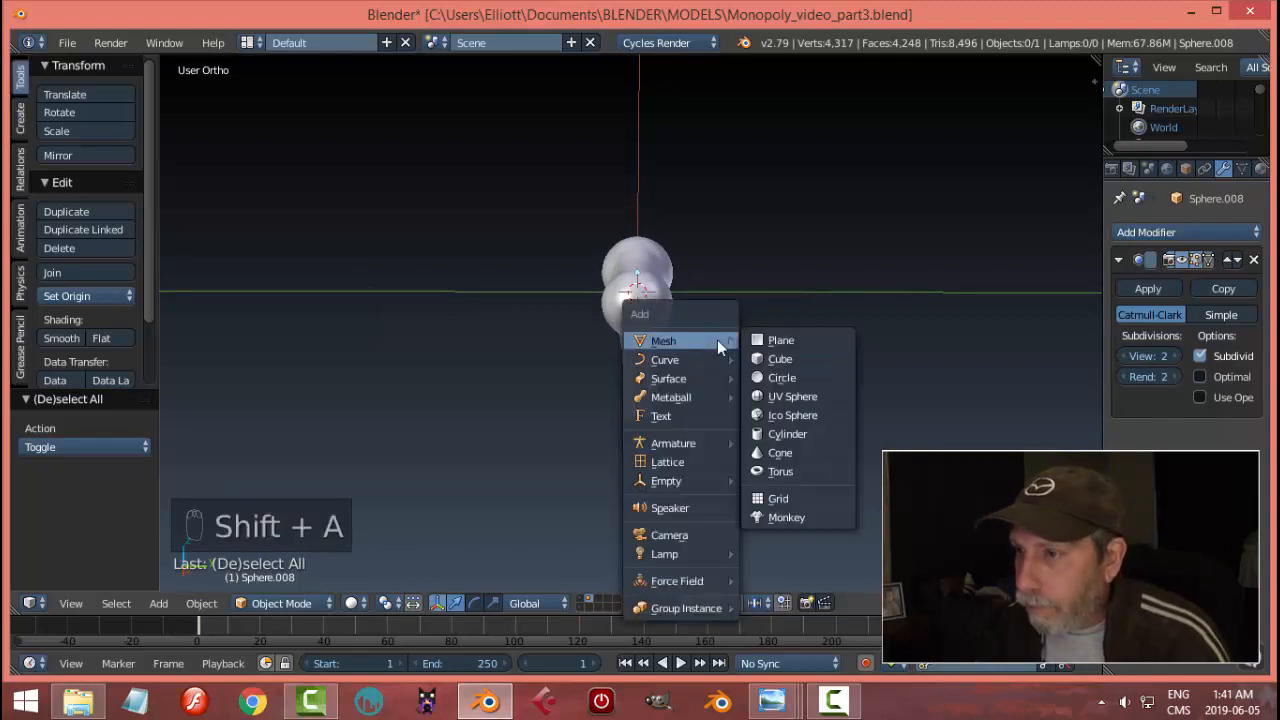
pyautogui.click(765, 340)
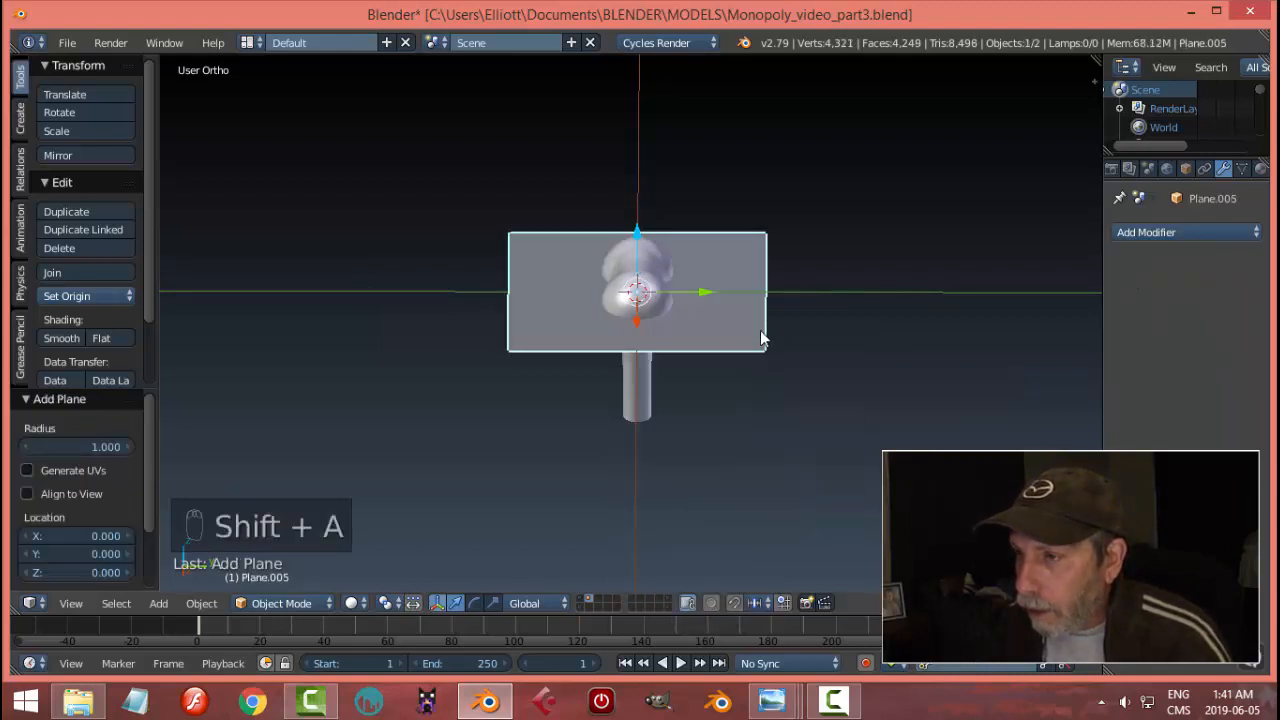
pyautogui.moveTo(760, 330); pyautogui.dragTo(887, 388, button='middle')
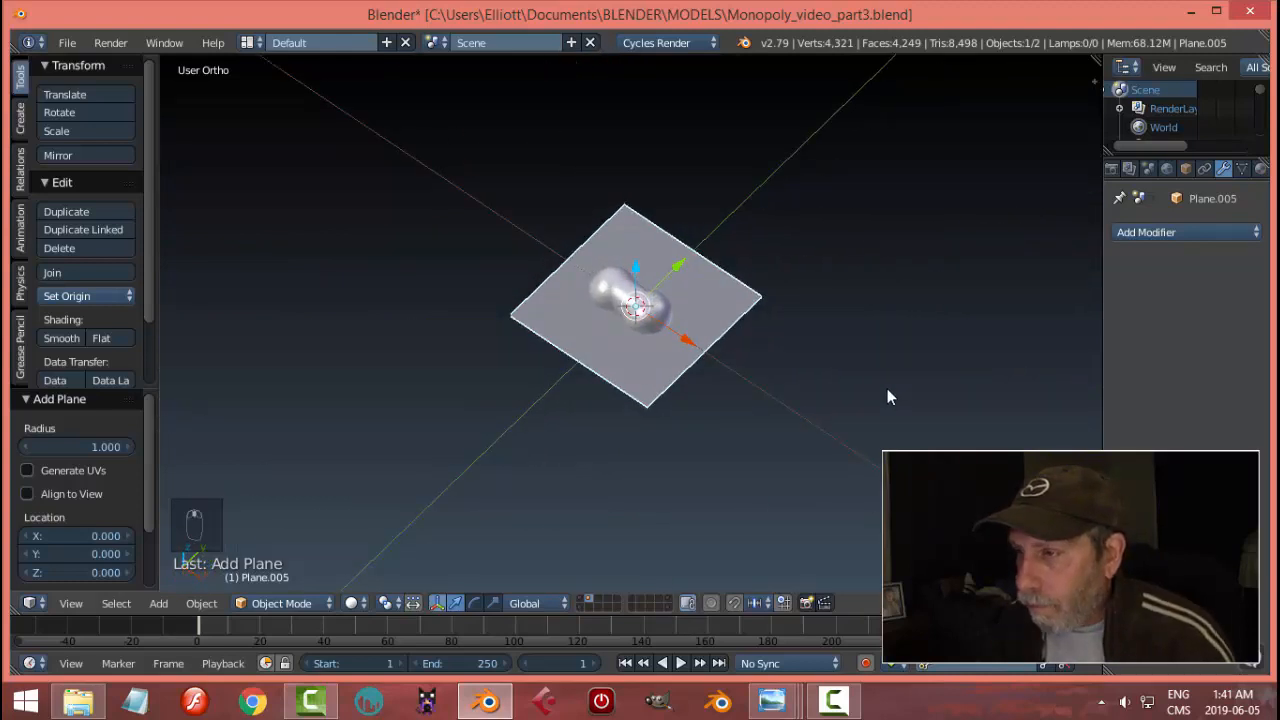
pyautogui.press('Tab')
pyautogui.click(1005, 390)
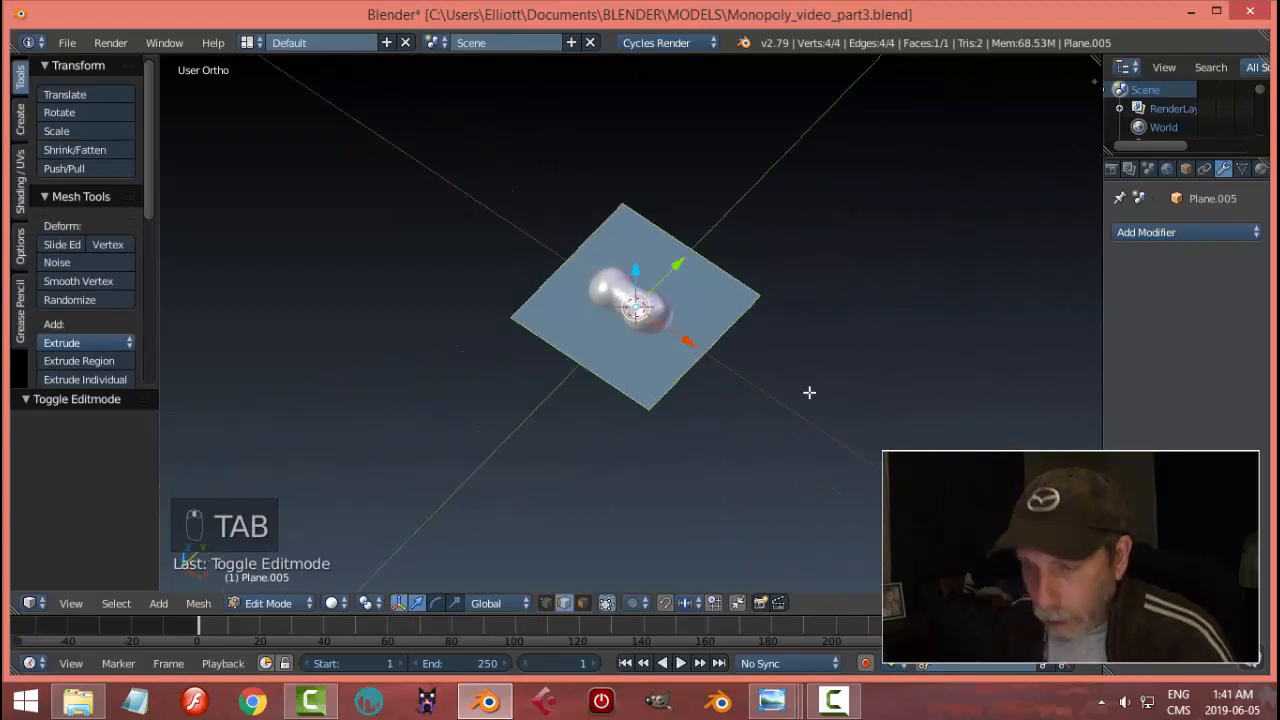
pyautogui.press('s')
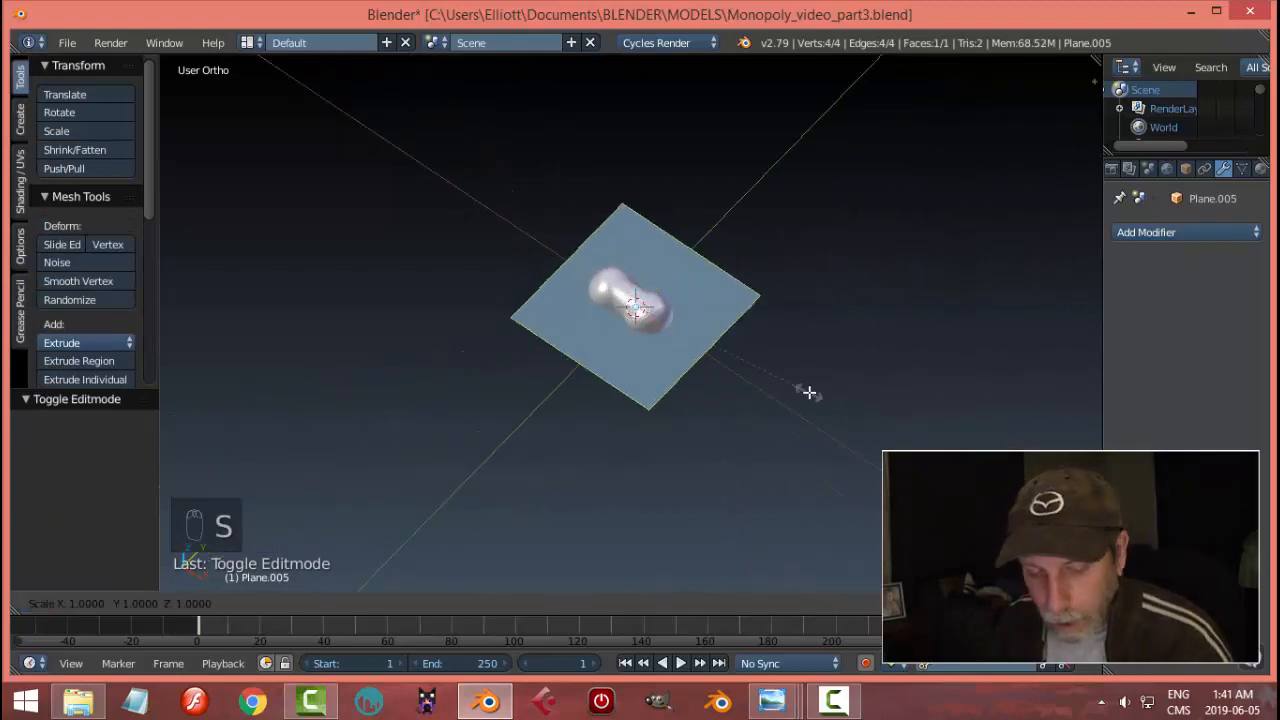
pyautogui.click(760, 368)
# - Extrude the plane into a rectangular block and lower it along Z to the lower end of the stem
pyautogui.moveTo(751, 422); pyautogui.dragTo(652, 325, button='middle')
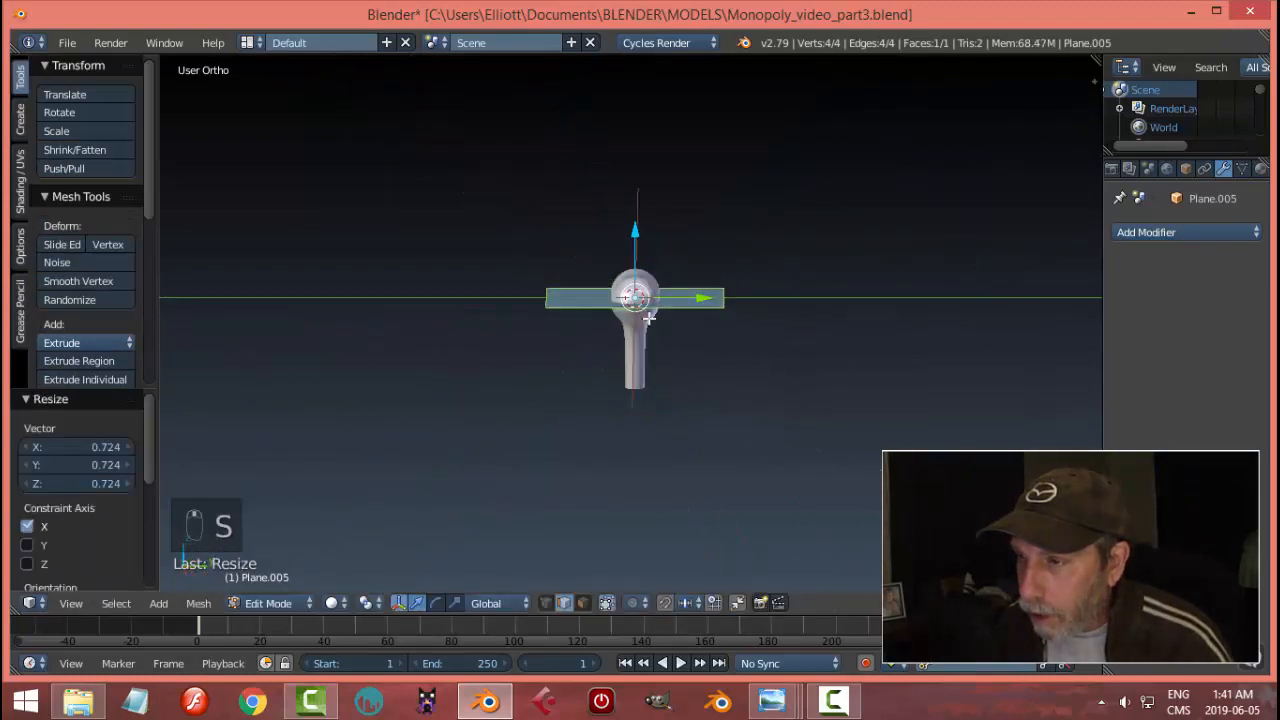
pyautogui.press('e')
pyautogui.click(652, 325)
pyautogui.moveTo(638, 233); pyautogui.dragTo(640, 302)
pyautogui.press('a')
pyautogui.press('a')
pyautogui.press('a')
# - Scale the rectangular block and recalculate its normals to face outward
pyautogui.moveTo(700, 335); pyautogui.dragTo(651, 391, button='middle')
pyautogui.press('s')
pyautogui.click(778, 412)
pyautogui.press('a')
pyautogui.press('a')
pyautogui.hotkey('ctrl', 'n')
pyautogui.press('a')
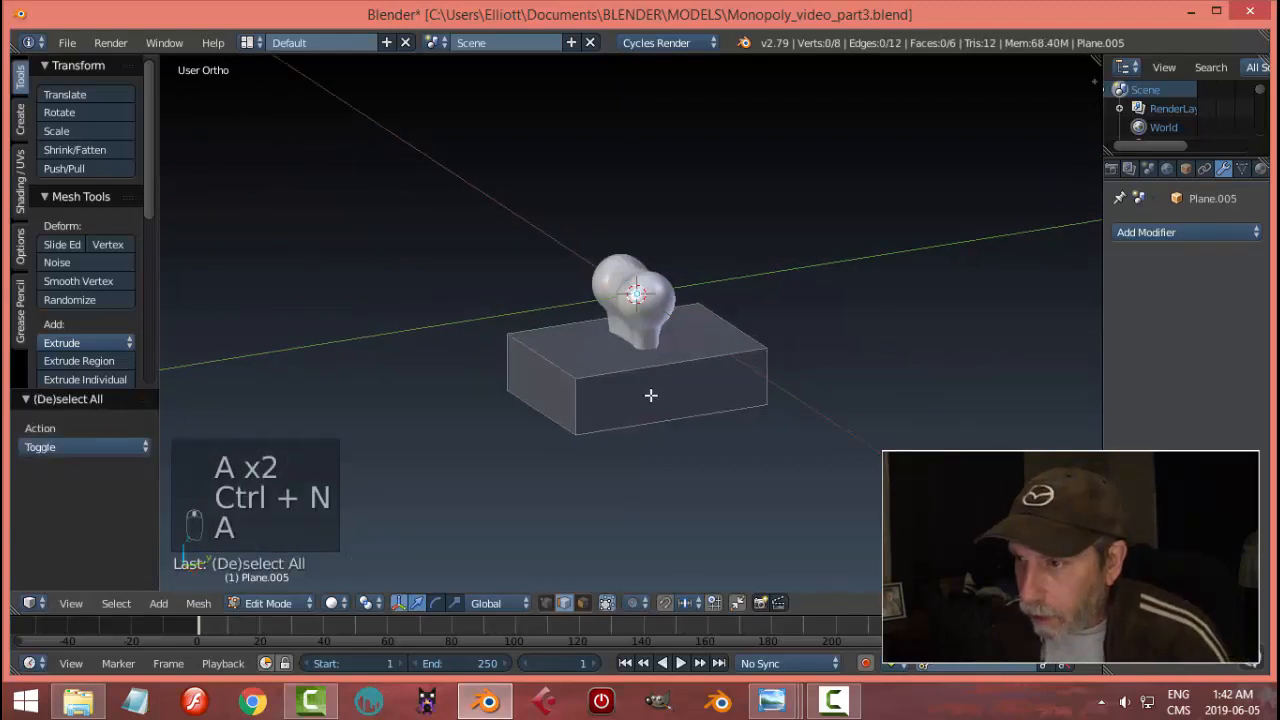
# - Add seven loop cuts across the block's length and five across its width, keeping them evenly spaced
pyautogui.hotkey('ctrl', 'r')
pyautogui.scroll(6, 643, 391)
pyautogui.click(643, 390)
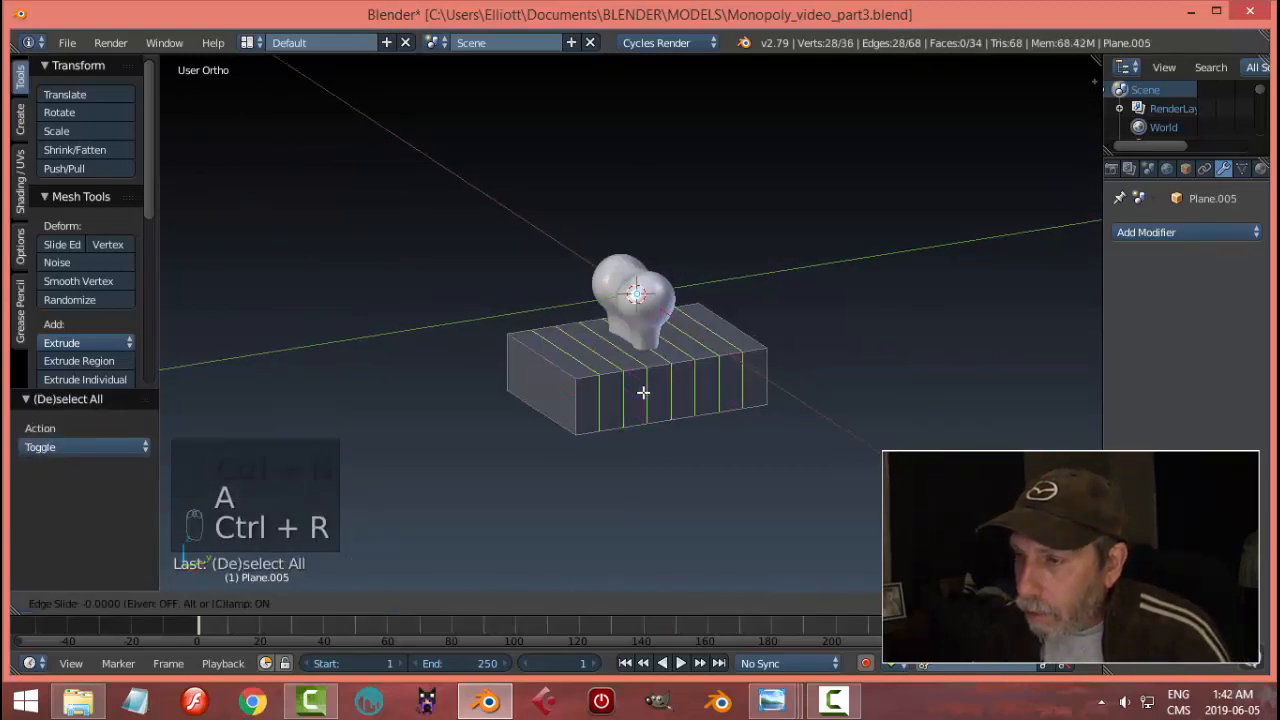
pyautogui.rightClick(630, 418)
pyautogui.moveTo(630, 418); pyautogui.dragTo(586, 376, button='middle')
pyautogui.hotkey('ctrl', 'r')
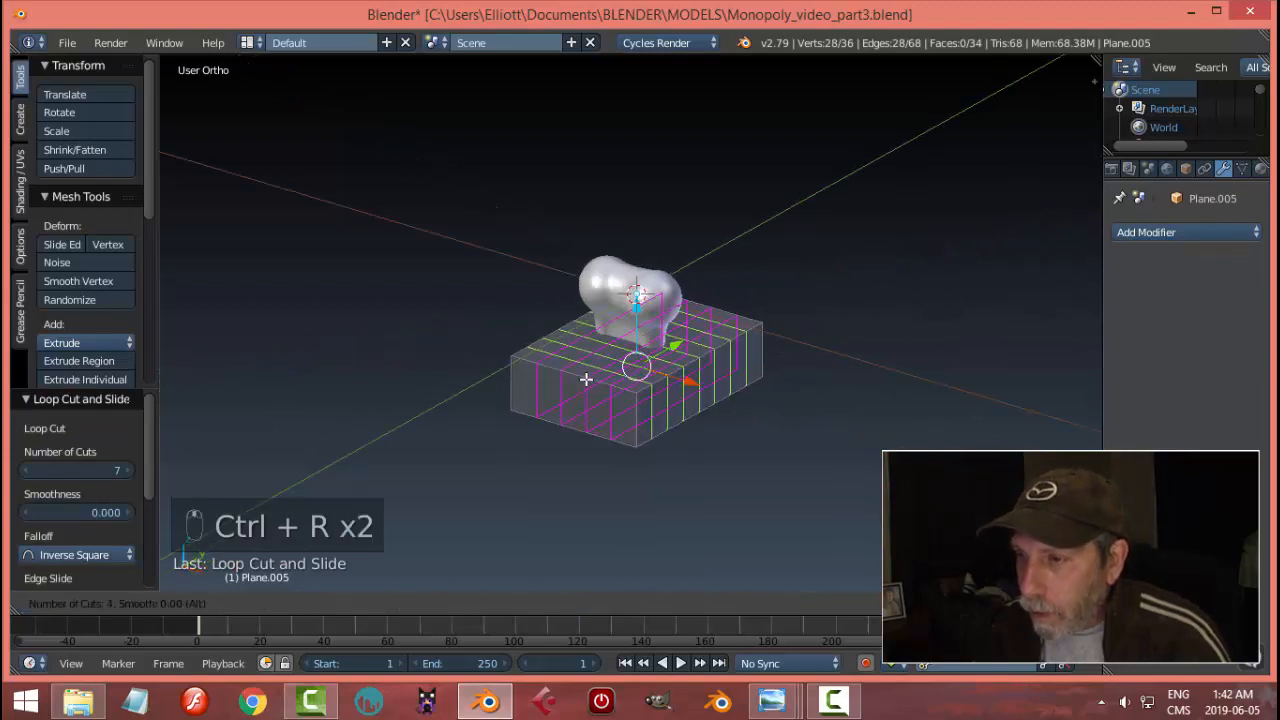
pyautogui.click(586, 379)
pyautogui.rightClick(586, 379)
pyautogui.press('a')
# - Using vertex selection, lower the near corner and several rim vertices along one long side of the block's upper face
pyautogui.hotkey('ctrl', 'Tab')
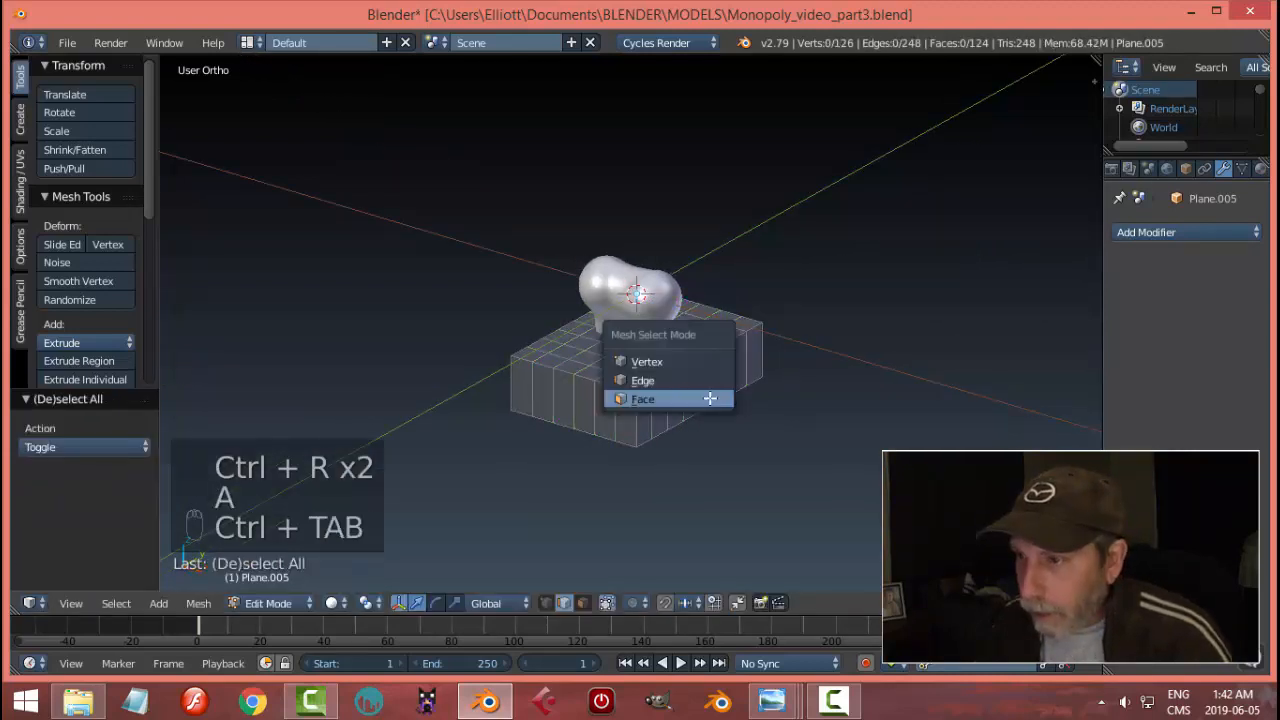
pyautogui.click(645, 360)
pyautogui.scroll(3, 652, 396)
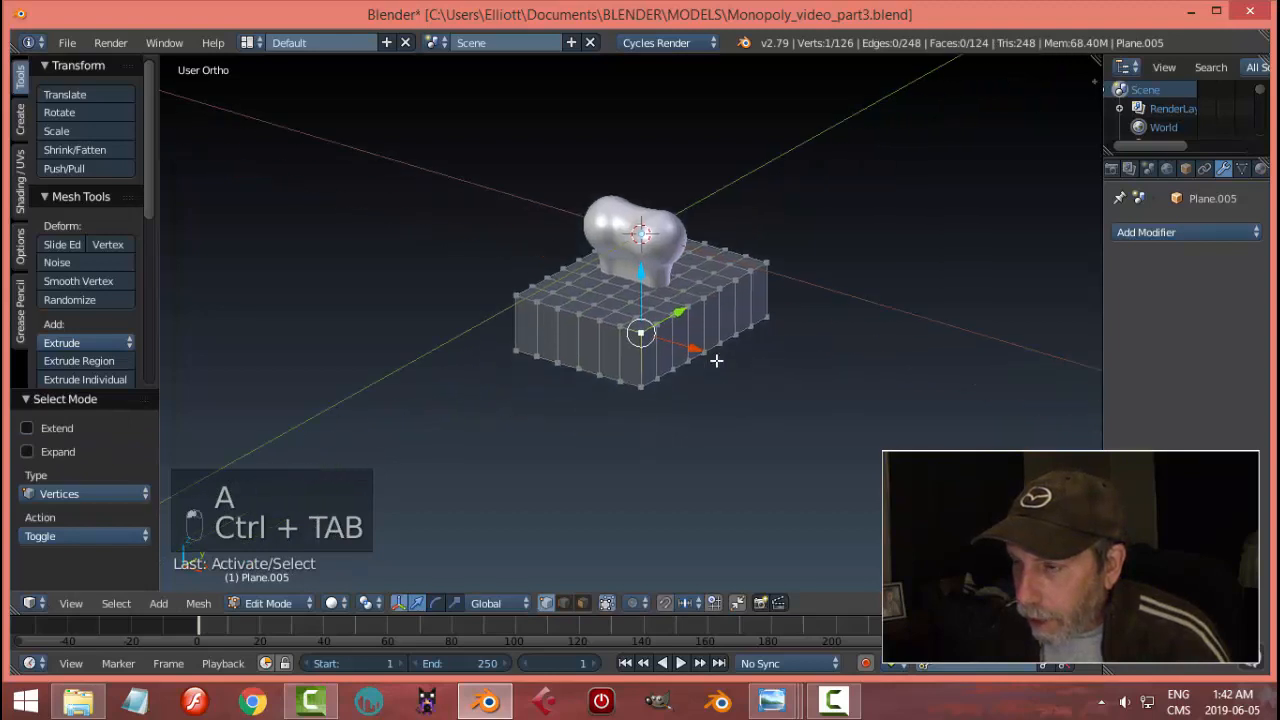
pyautogui.moveTo(642, 286); pyautogui.dragTo(647, 325)
pyautogui.click(729, 296)
pyautogui.moveTo(729, 245); pyautogui.dragTo(811, 255)
pyautogui.rightClick(809, 229)
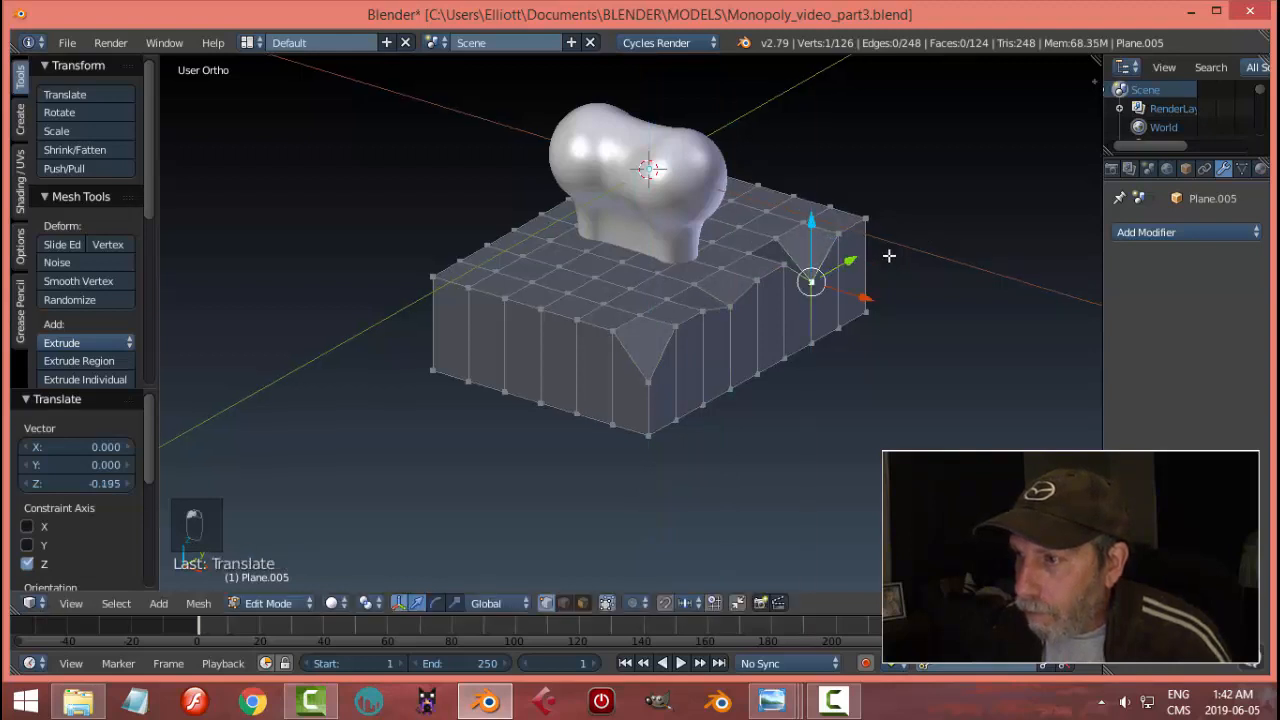
# - Lower two vertices on the upper rim of the block's short end along Z by about 0.154 and 0.139
pyautogui.moveTo(889, 254); pyautogui.dragTo(729, 248, button='middle')
pyautogui.moveTo(784, 315); pyautogui.dragTo(787, 338)
pyautogui.moveTo(931, 334); pyautogui.dragTo(769, 354, button='middle')
pyautogui.rightClick(772, 360)
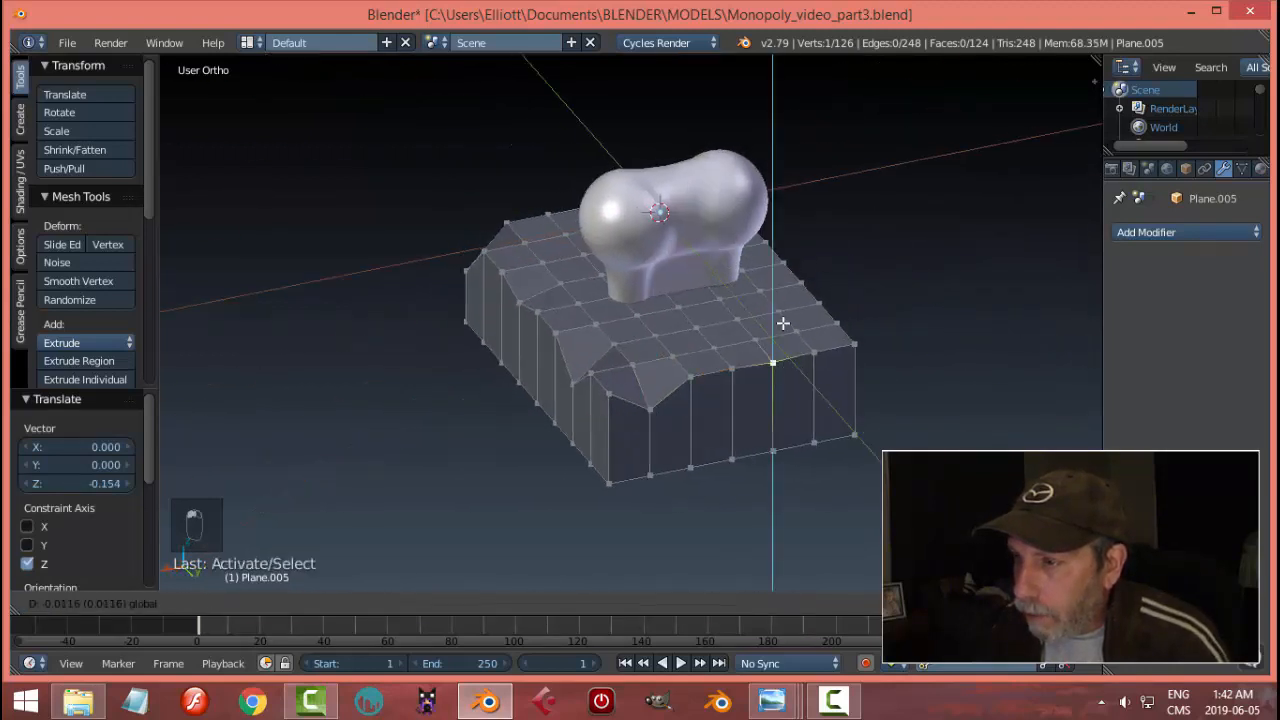
pyautogui.moveTo(779, 316); pyautogui.dragTo(851, 343)
pyautogui.moveTo(924, 348); pyautogui.dragTo(736, 353, button='middle')
pyautogui.rightClick(736, 353)
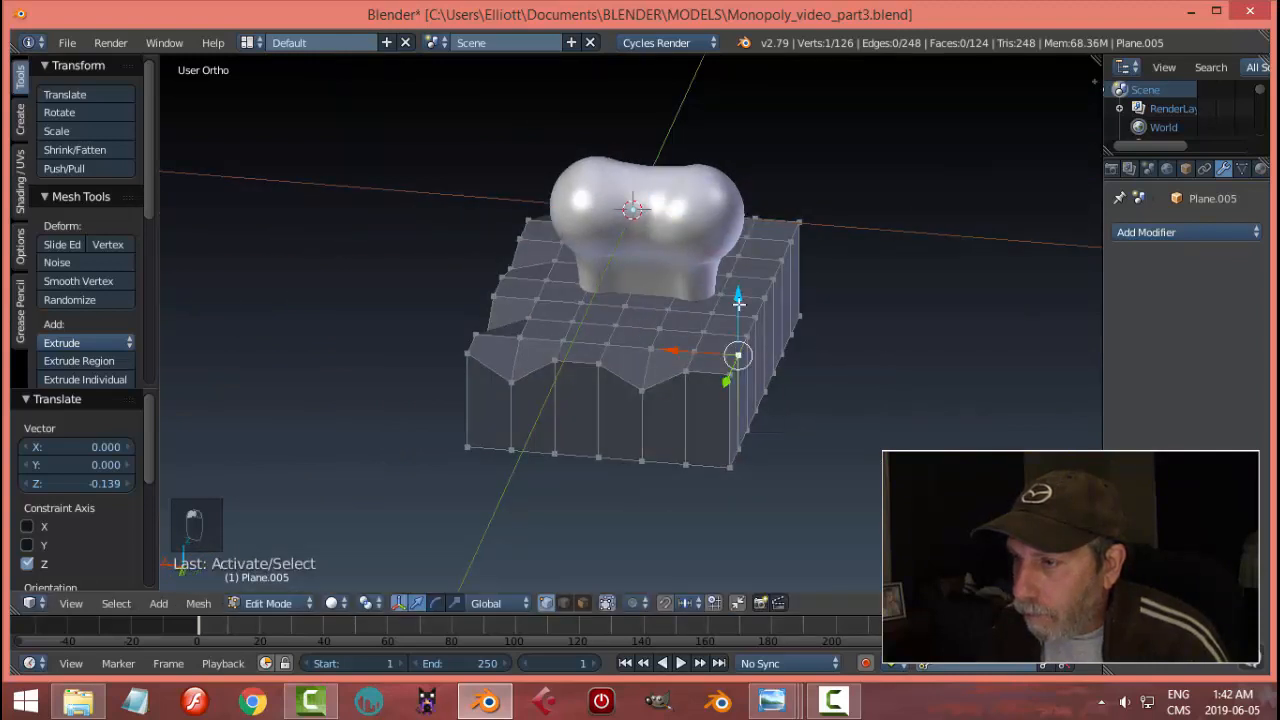
pyautogui.moveTo(739, 304); pyautogui.dragTo(747, 337)
pyautogui.moveTo(890, 331); pyautogui.dragTo(805, 332, button='middle')
pyautogui.hotkey('ctrl', 'z')
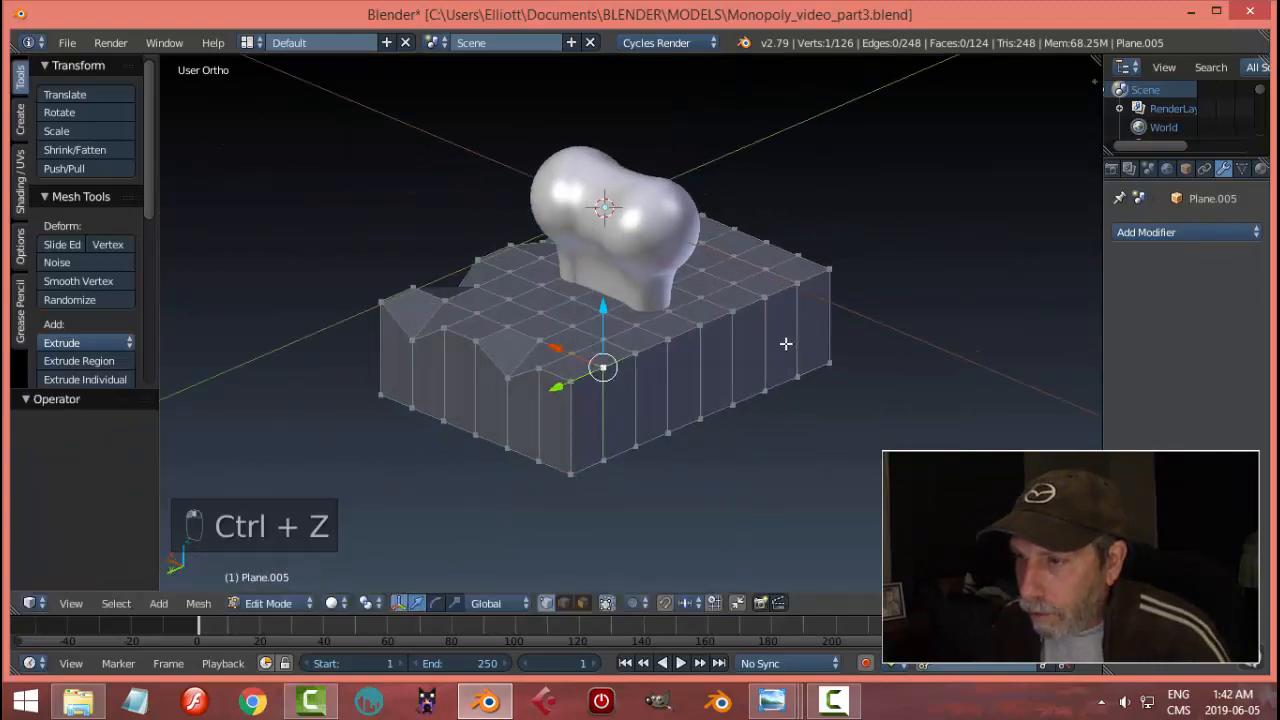
# - Lower the next corner and two rim vertices along the opposite long side of the block's upper face
pyautogui.press('a')
pyautogui.moveTo(572, 318); pyautogui.dragTo(574, 347)
pyautogui.press('a')
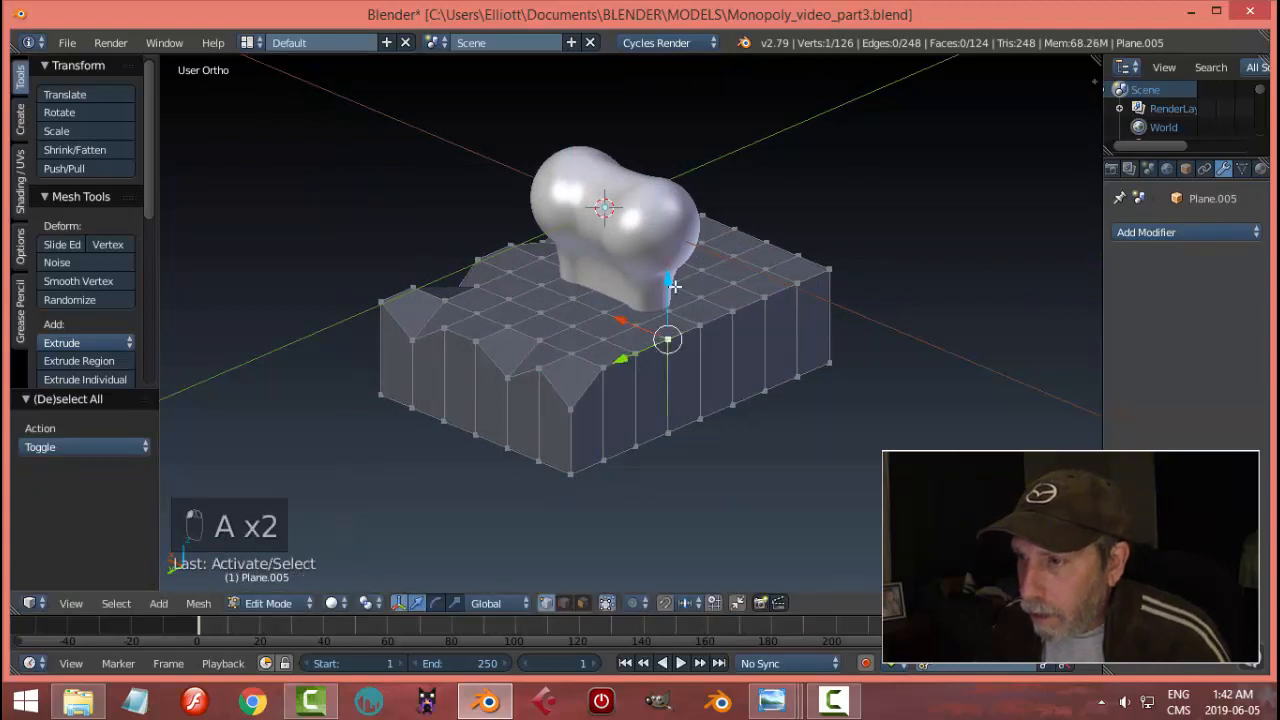
pyautogui.moveTo(675, 287); pyautogui.dragTo(672, 334)
pyautogui.press('a')
pyautogui.moveTo(760, 323); pyautogui.dragTo(746, 339, button='middle')
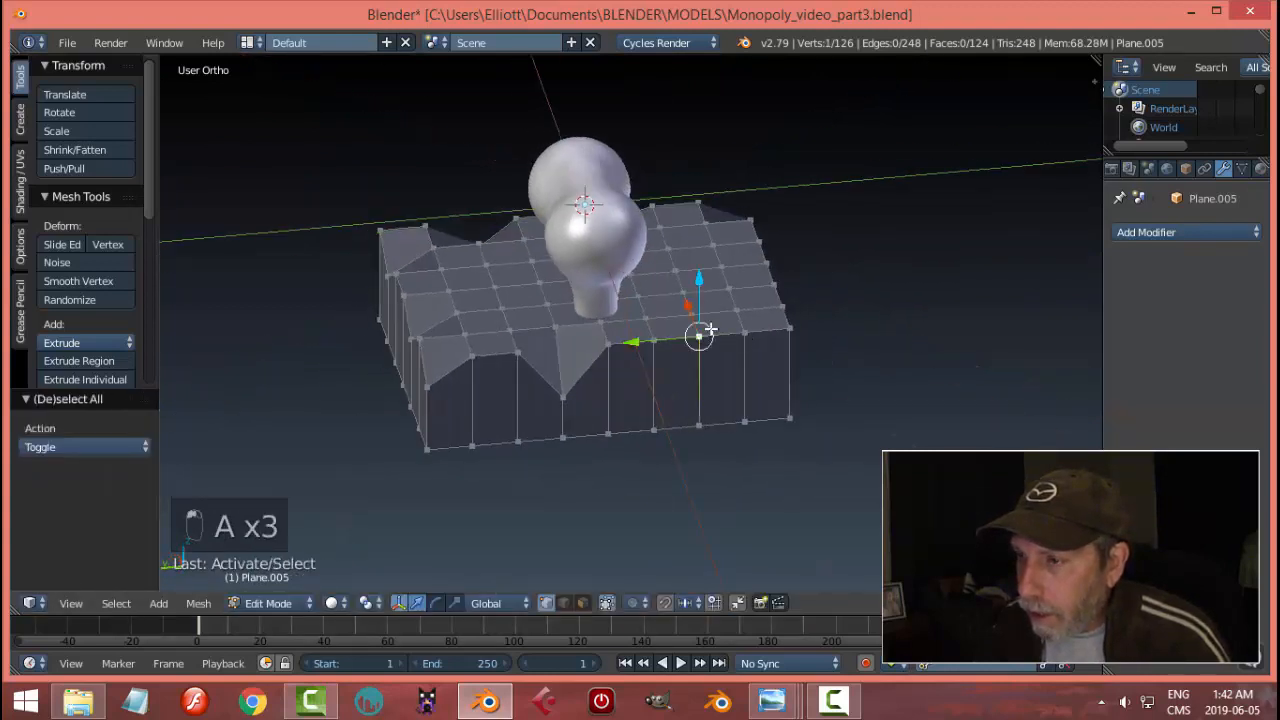
pyautogui.moveTo(709, 329)
pyautogui.mouseDown()
pyautogui.moveTo(708, 297)
pyautogui.moveTo(709, 339)
pyautogui.mouseUp()
pyautogui.moveTo(886, 323); pyautogui.dragTo(772, 344, button='middle')
# - Lower the corner at the other end and a mid-rim vertex on that short side by about 0.226, and leave Edit Mode
pyautogui.press('a')
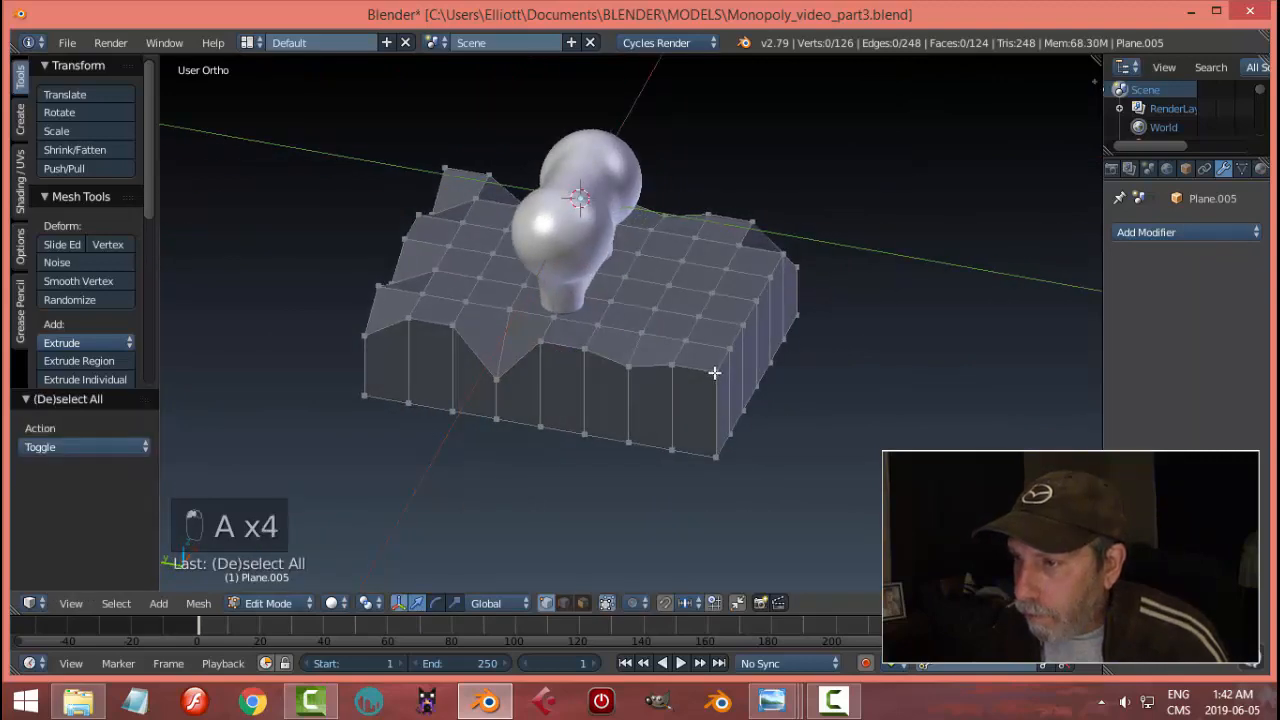
pyautogui.moveTo(716, 325); pyautogui.dragTo(720, 345)
pyautogui.moveTo(720, 345); pyautogui.dragTo(823, 343, button='middle')
pyautogui.press('a')
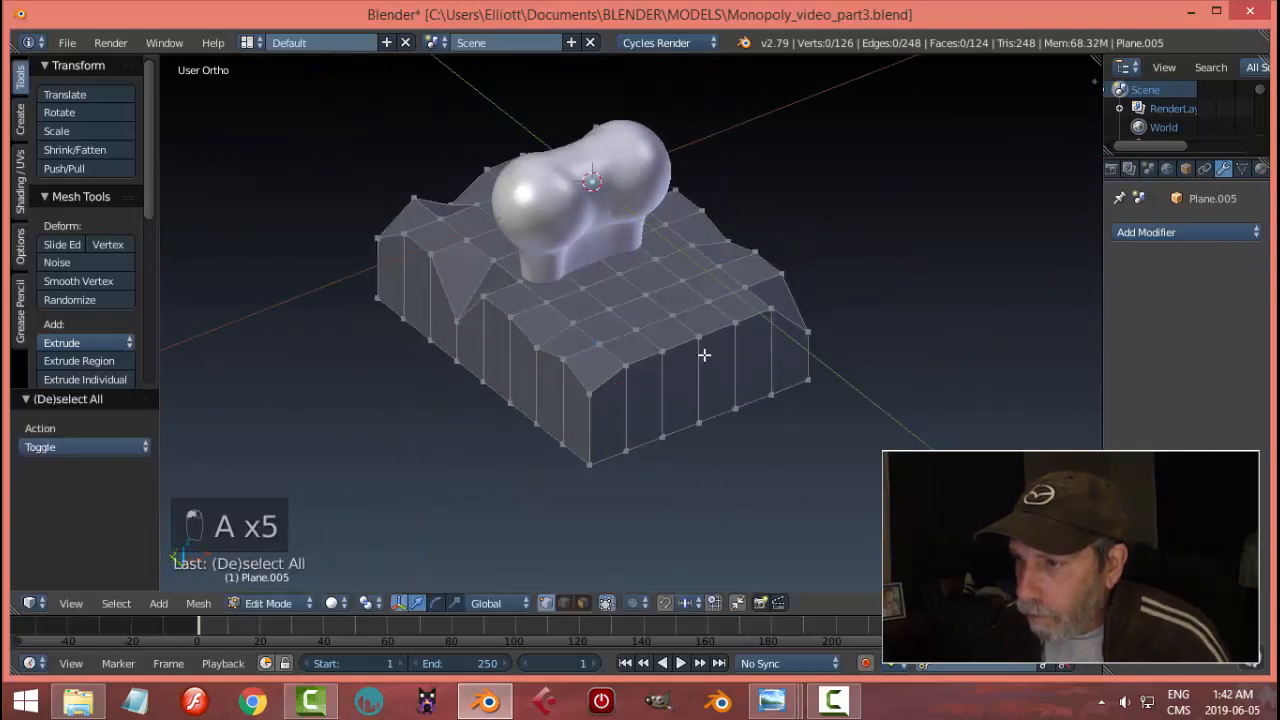
pyautogui.moveTo(698, 308); pyautogui.dragTo(704, 325)
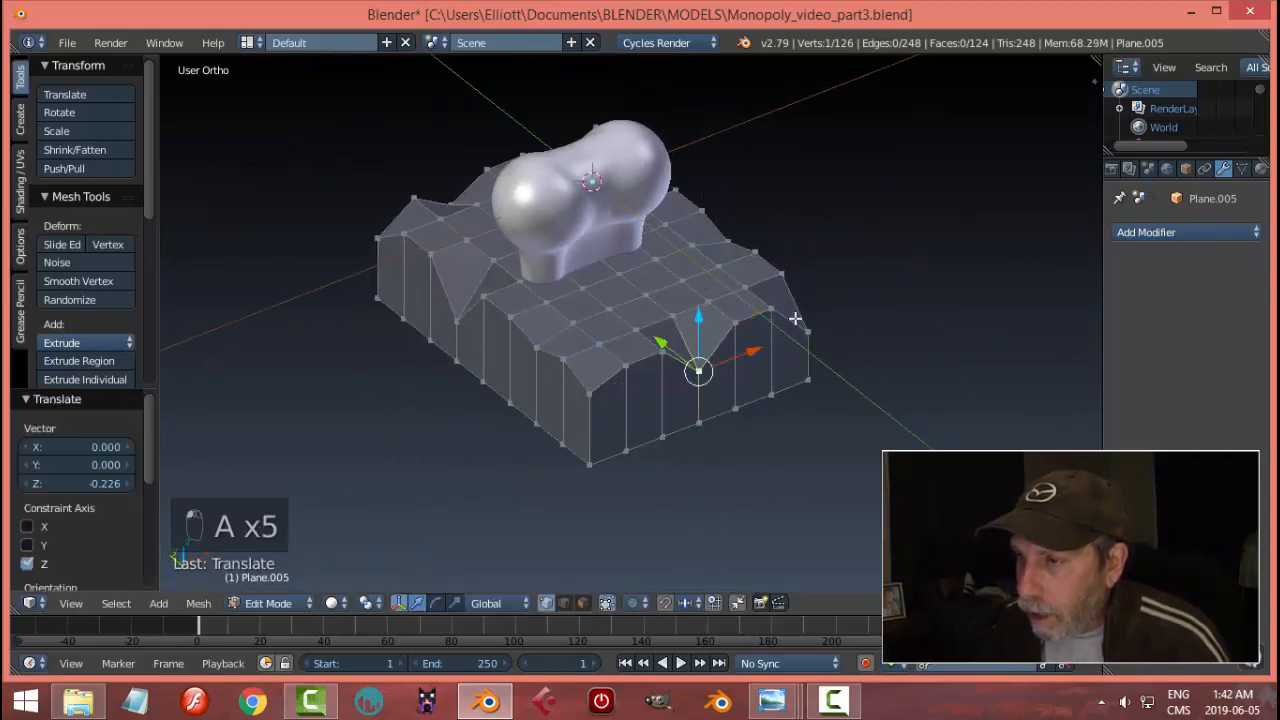
pyautogui.press('a')
pyautogui.moveTo(704, 325); pyautogui.dragTo(728, 297, button='middle')
pyautogui.press('Tab')
# - Copy the piece's Subdivision Surface modifier to the wavy block and apply smooth shading to the block
pyautogui.click(638, 300)
pyautogui.moveTo(832, 306); pyautogui.dragTo(750, 276, button='middle')
pyautogui.keyDown('shift'); pyautogui.rightClick(690, 232); pyautogui.keyUp('shift')
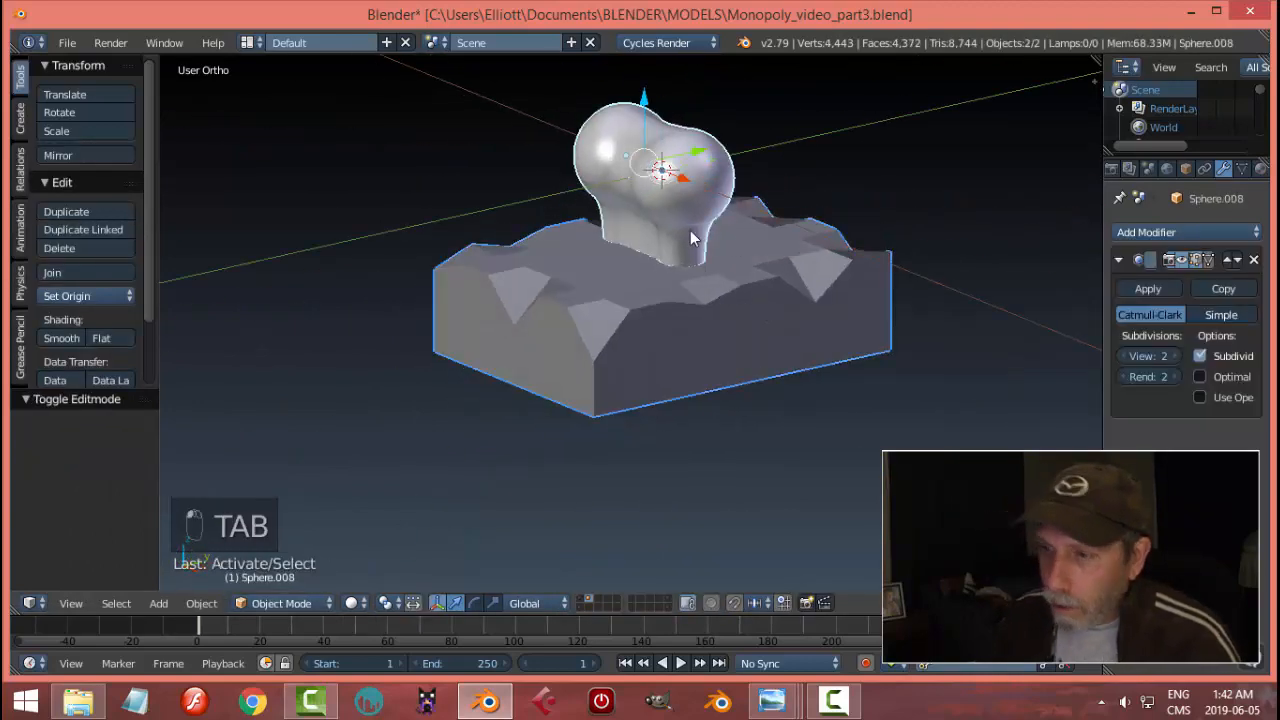
pyautogui.hotkey('ctrl', 'l')
pyautogui.click(690, 230)
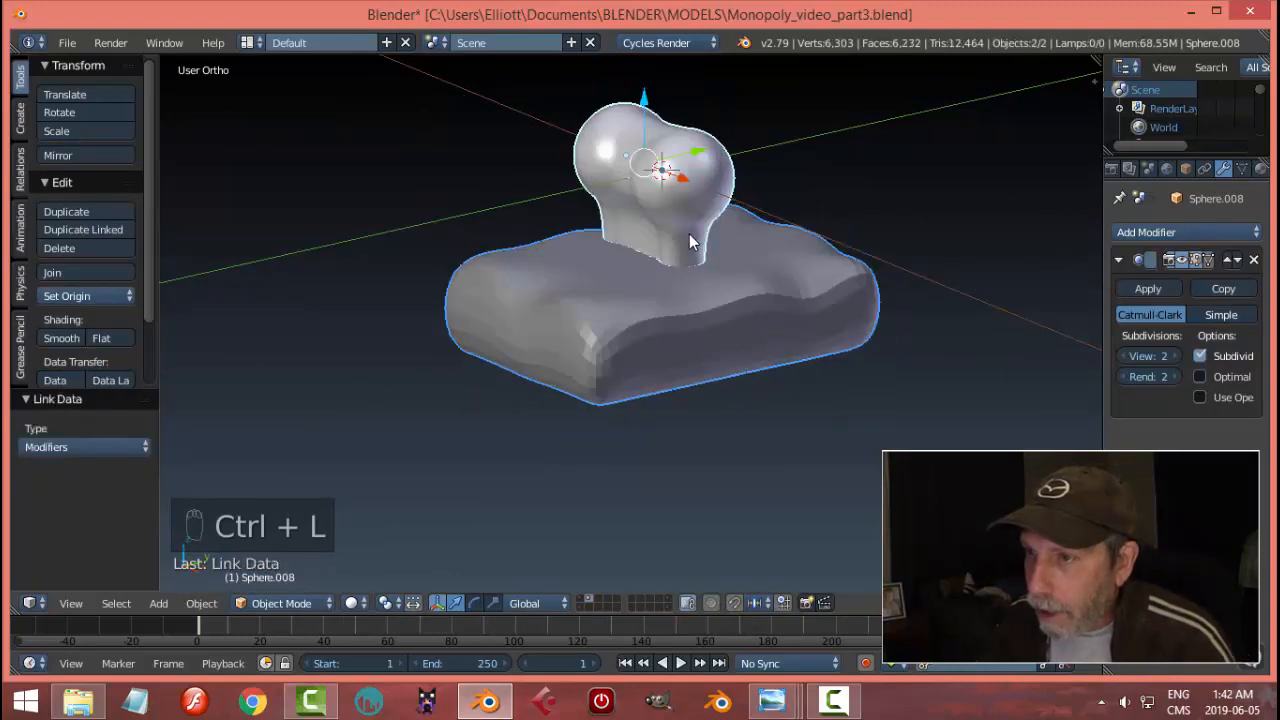
pyautogui.press('a')
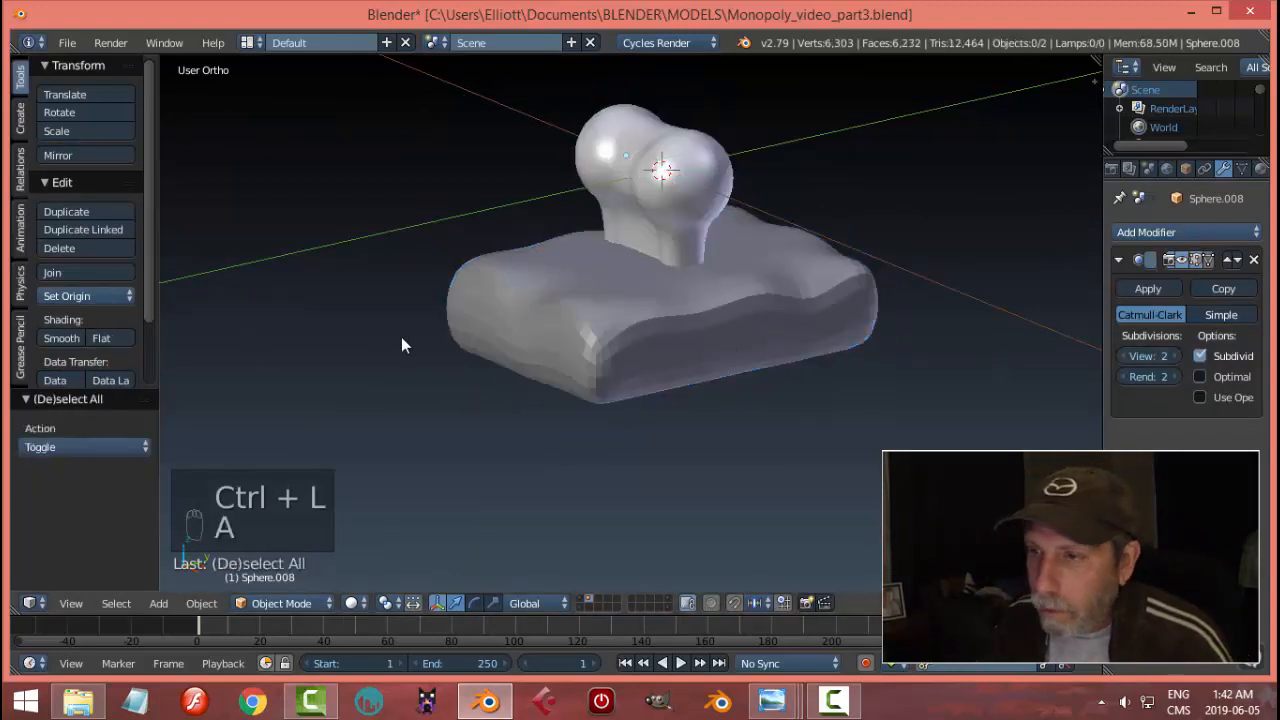
pyautogui.rightClick(508, 315)
pyautogui.click(77, 341)
pyautogui.press('a')
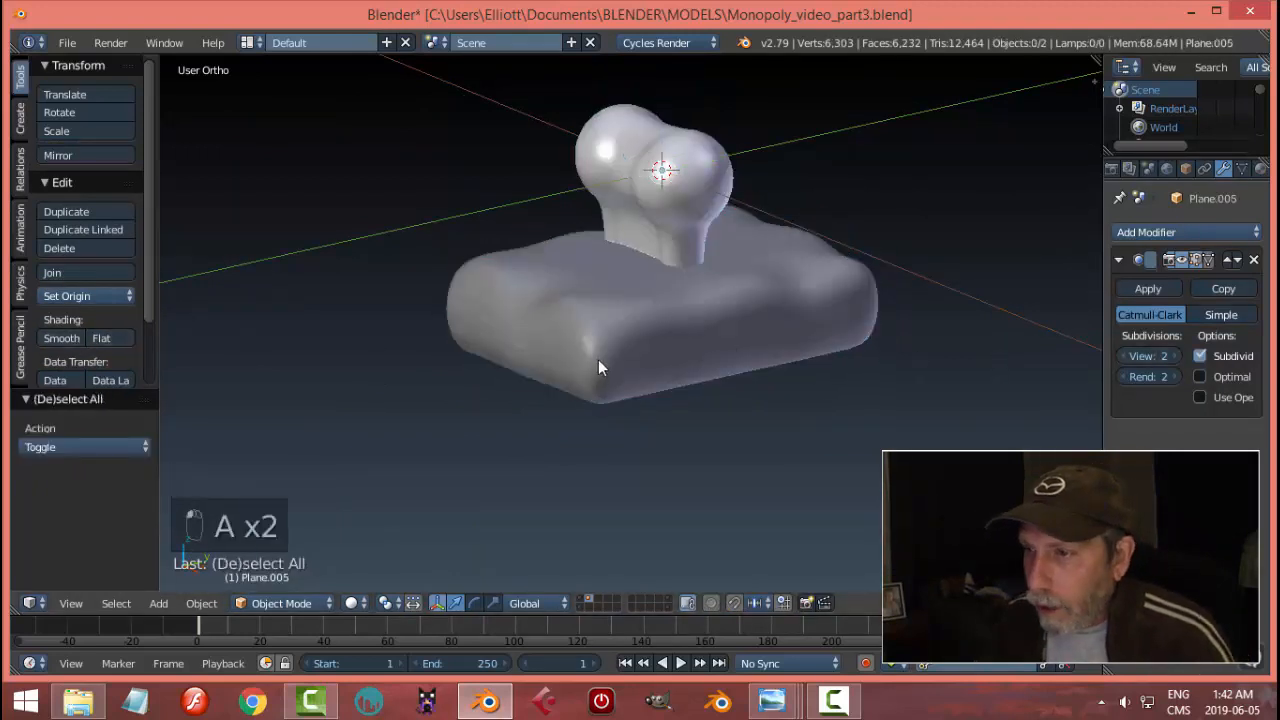
# - In Edit Mode, add an edge loop around the block's sides and slide it up against the wavy upper rim
pyautogui.rightClick(598, 362)
pyautogui.press('Tab')
pyautogui.click(691, 356)
pyautogui.hotkey('ctrl', 'r')
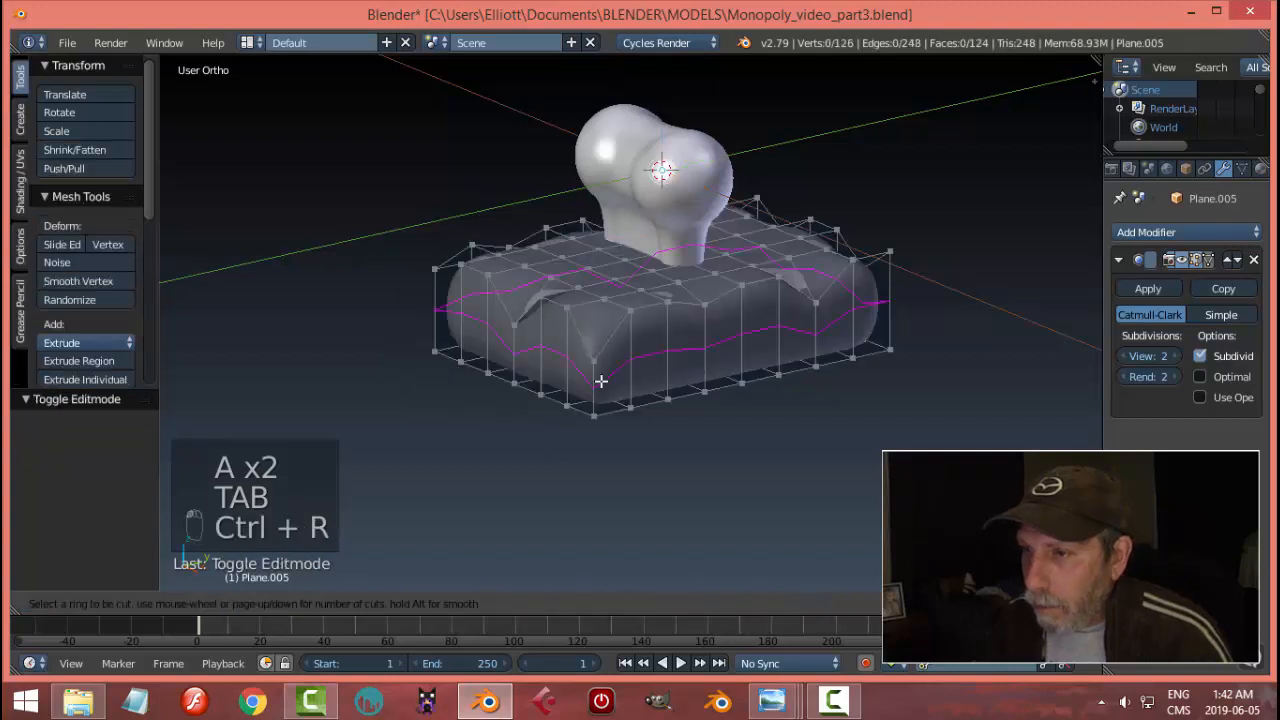
pyautogui.click(600, 376)
pyautogui.click(601, 371)
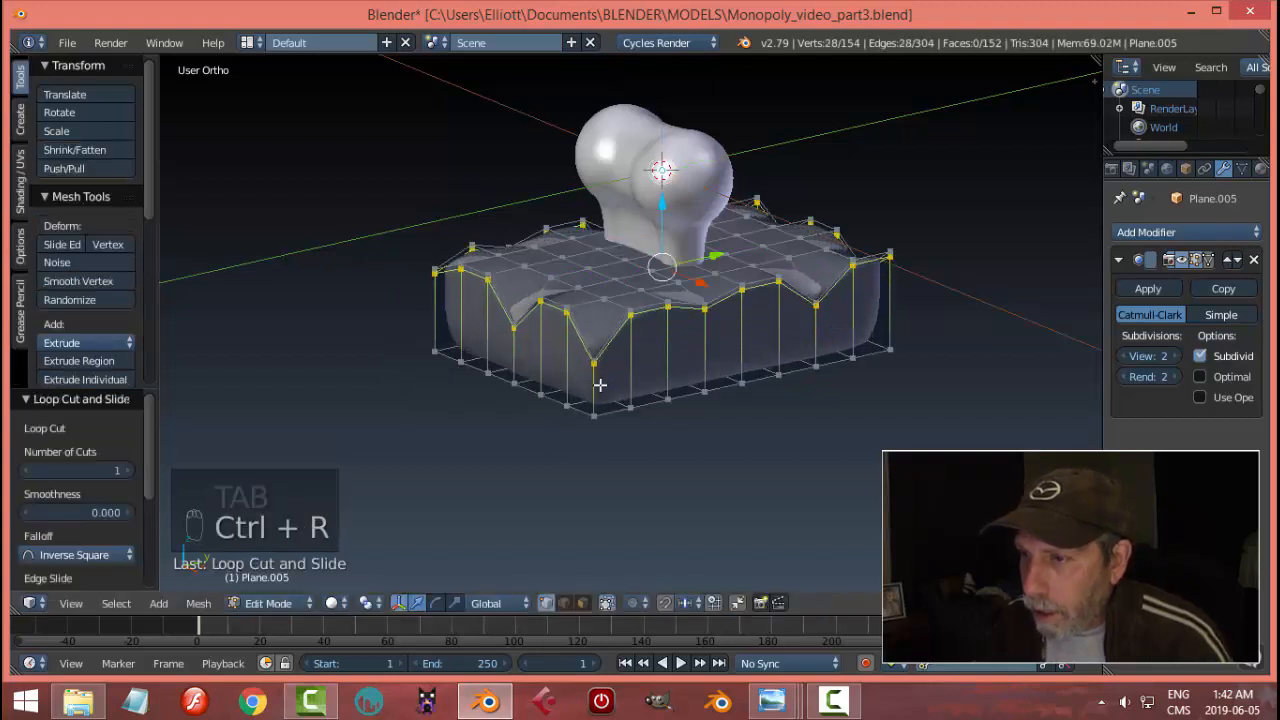
# - Add an edge loop near the block's base, flatten it with a Z scale of 0 and lower it about 0.027
pyautogui.hotkey('ctrl', 'r')
pyautogui.click(605, 392)
pyautogui.click(663, 402)
pyautogui.press('s')
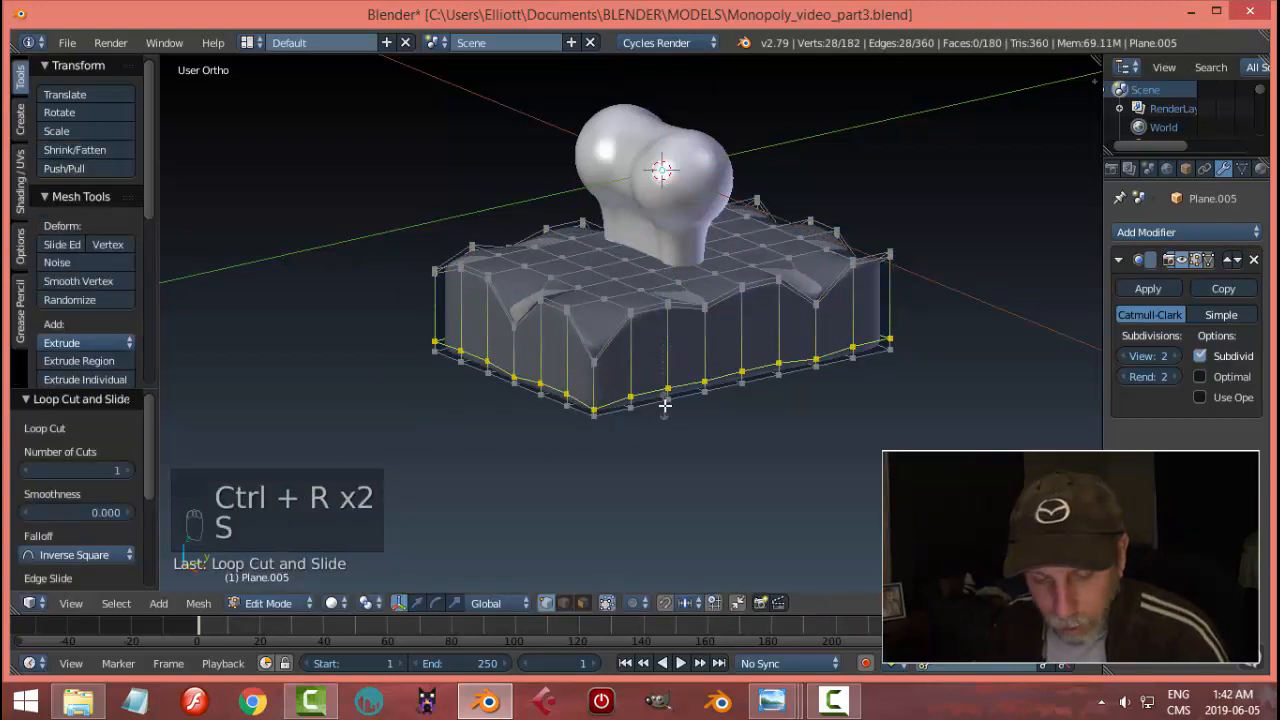
pyautogui.press('z')
pyautogui.press('Return')
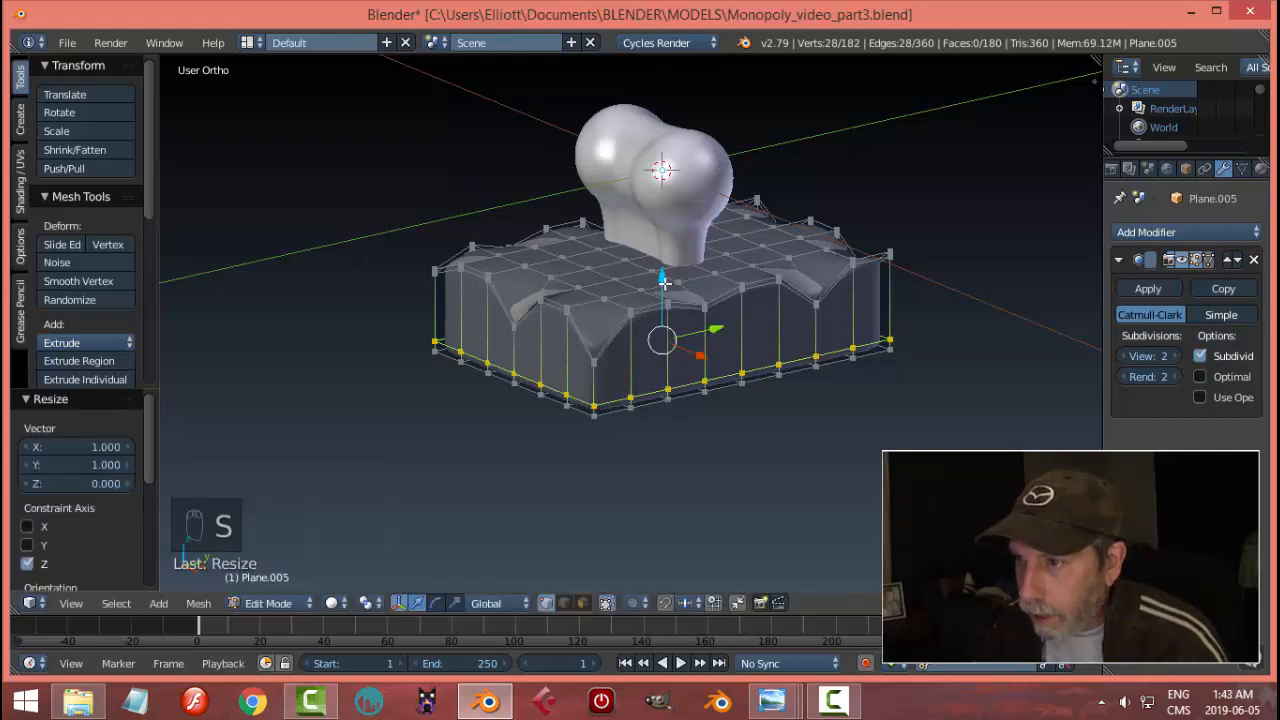
pyautogui.moveTo(663, 282); pyautogui.dragTo(666, 288)
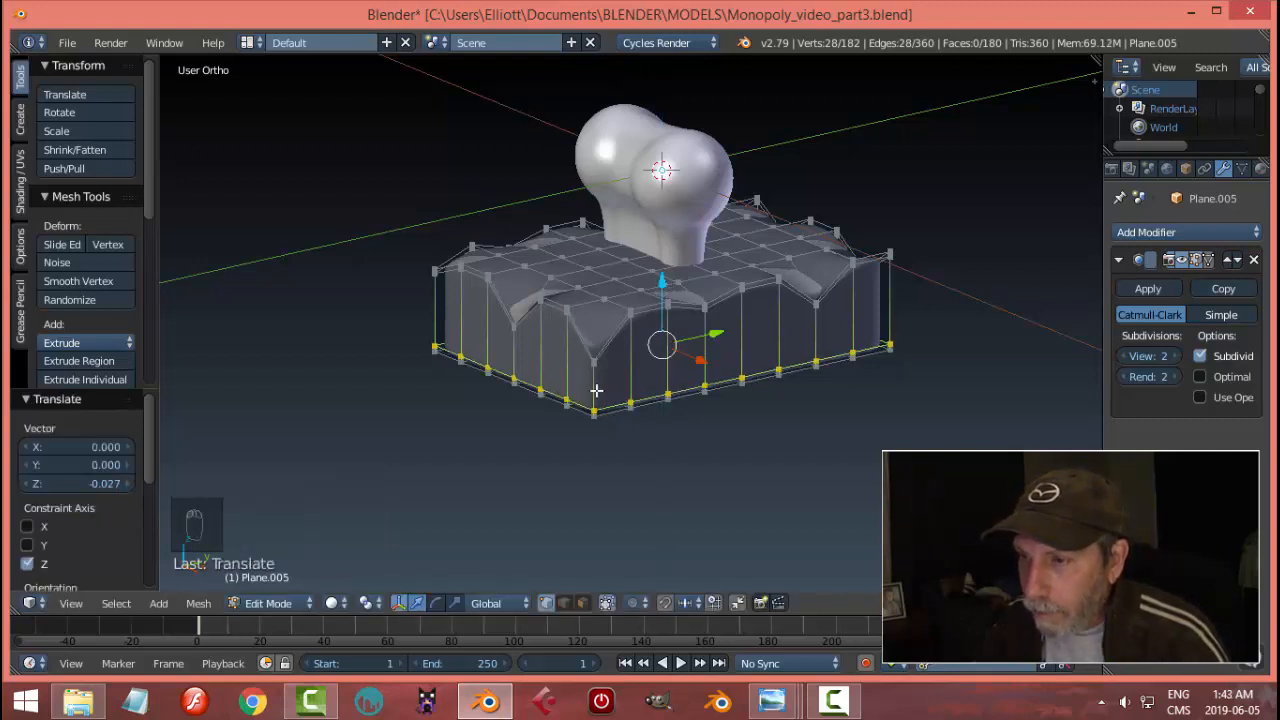
# - Add another edge loop around the lower part of the block's sides and return to Object Mode
pyautogui.hotkey('ctrl', 'r')
pyautogui.click(676, 404)
pyautogui.press('a')
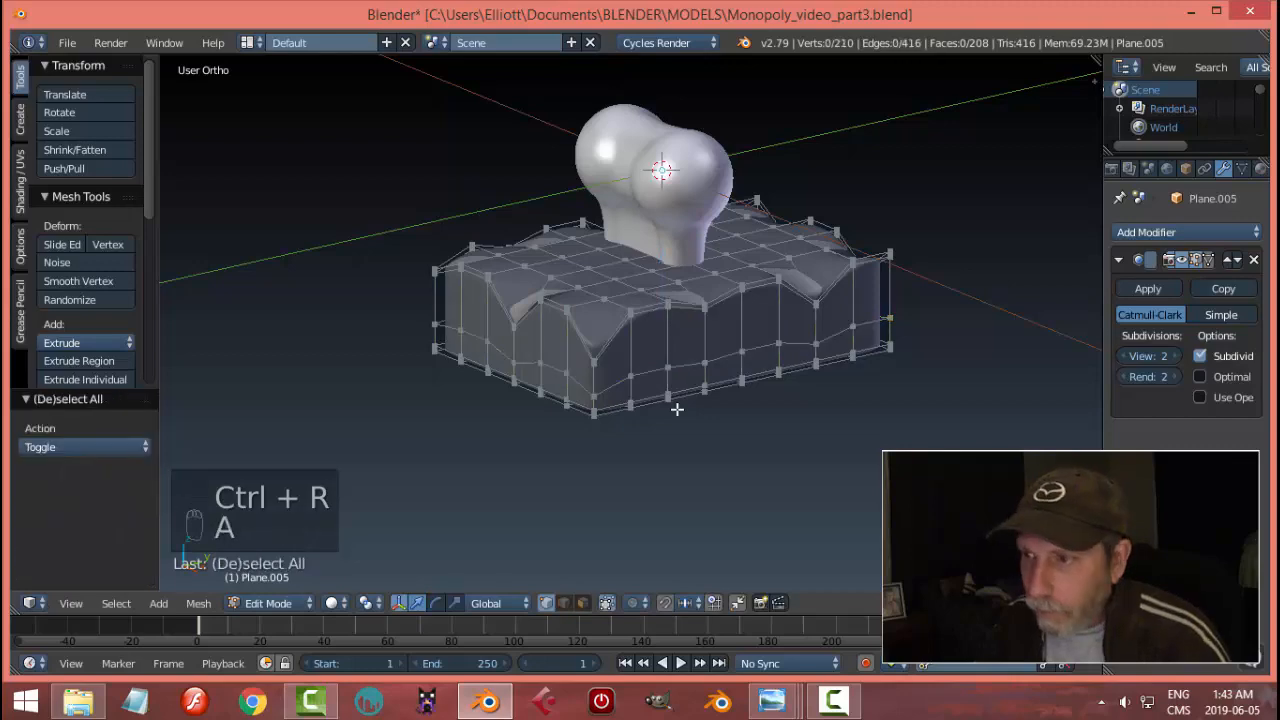
pyautogui.press('Tab')
pyautogui.click(560, 408)
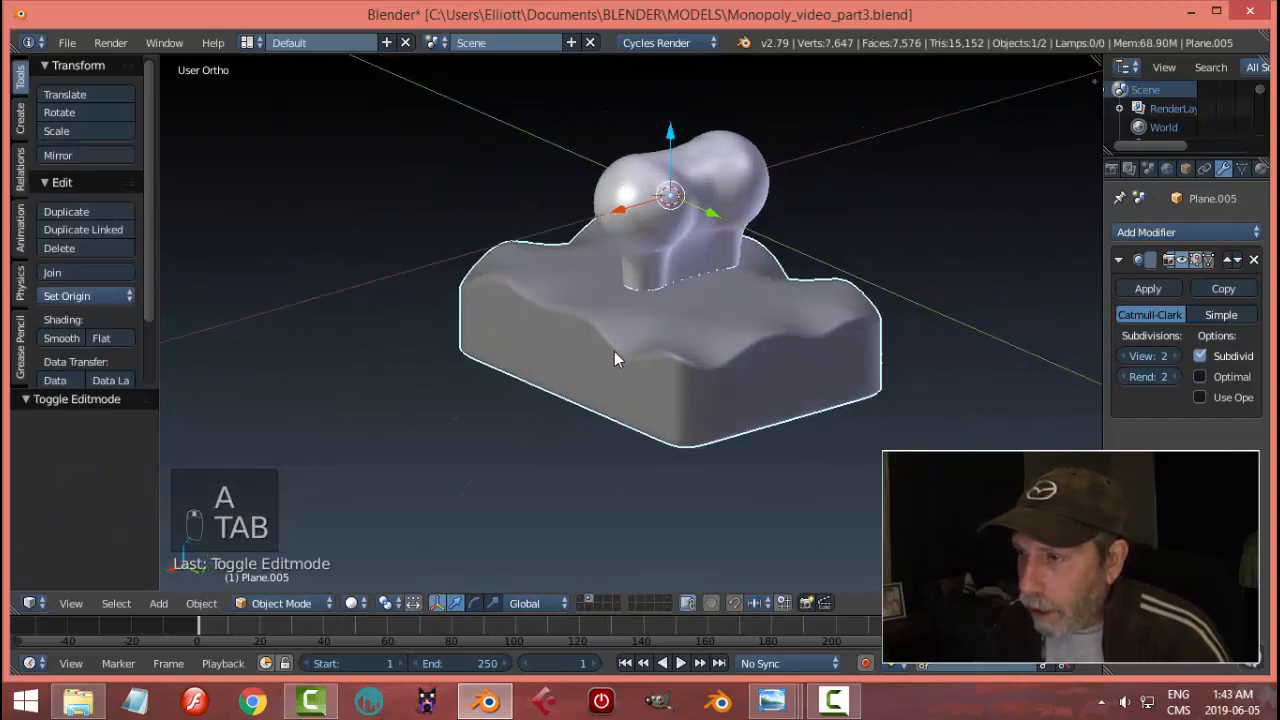
# - Scale the bridged-sphere piece down uniformly to about 0.784
pyautogui.moveTo(614, 352); pyautogui.dragTo(638, 219, button='middle')
pyautogui.press('a')
pyautogui.rightClick(638, 219)
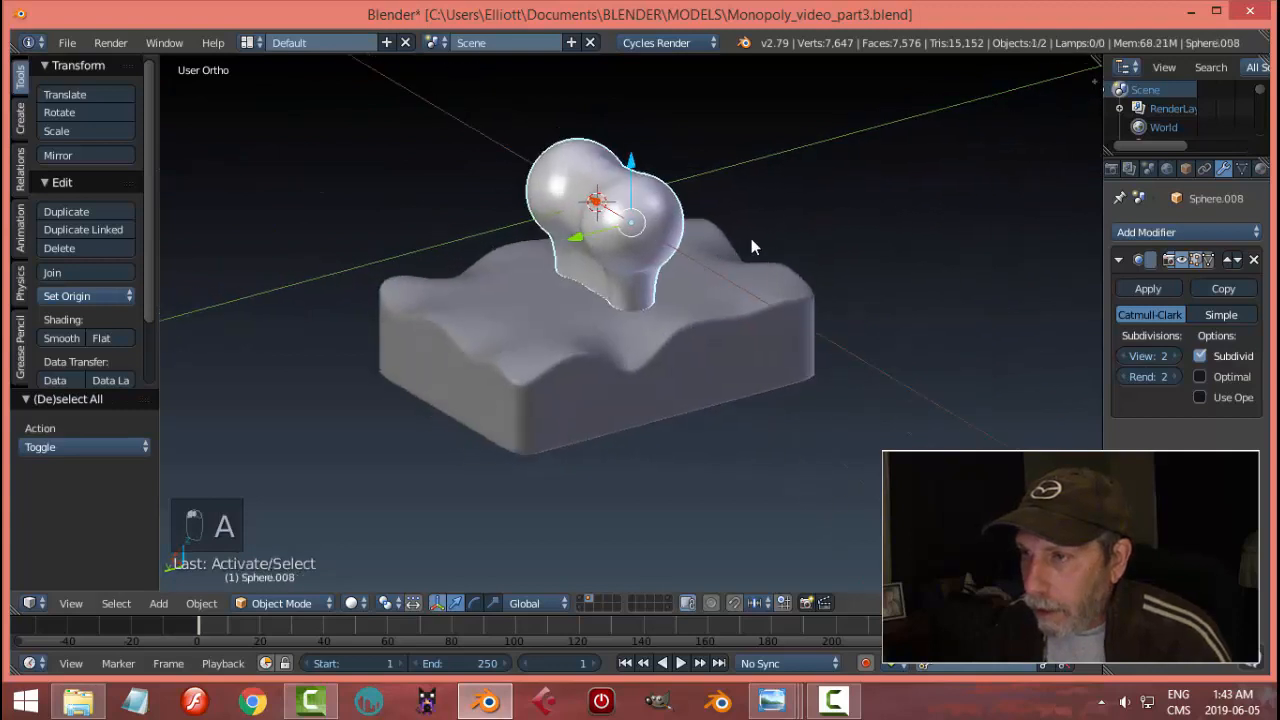
pyautogui.moveTo(751, 238); pyautogui.dragTo(675, 310, button='middle')
pyautogui.press('s')
pyautogui.click(774, 262)
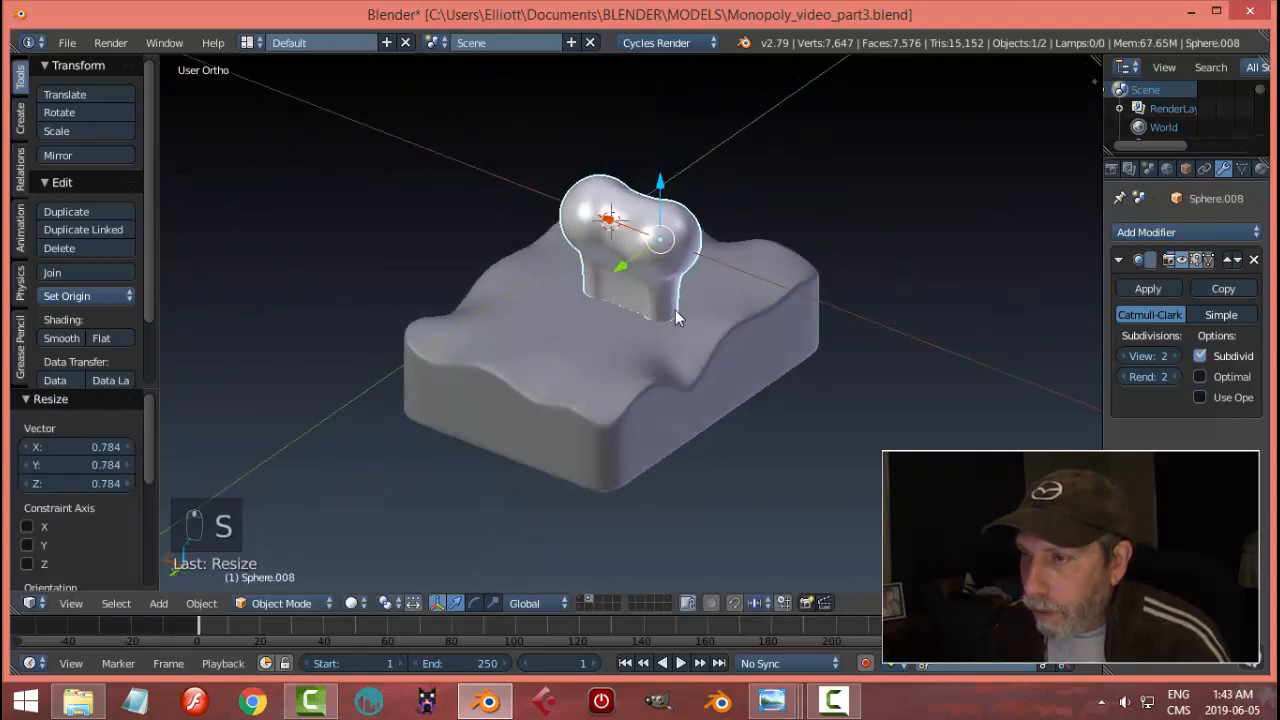
# - Set the piece's origin to its geometry and move it along X to the middle of the block in top view
pyautogui.press('KP_7')
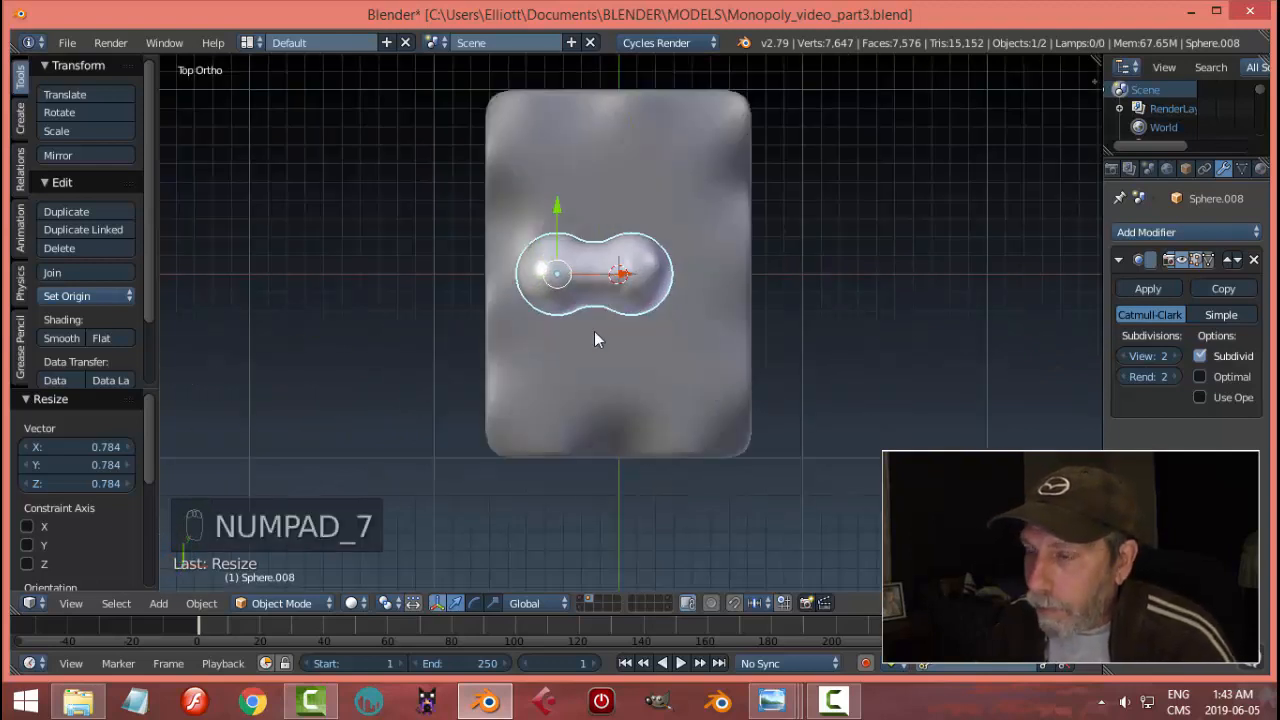
pyautogui.click(107, 300)
pyautogui.click(101, 339)
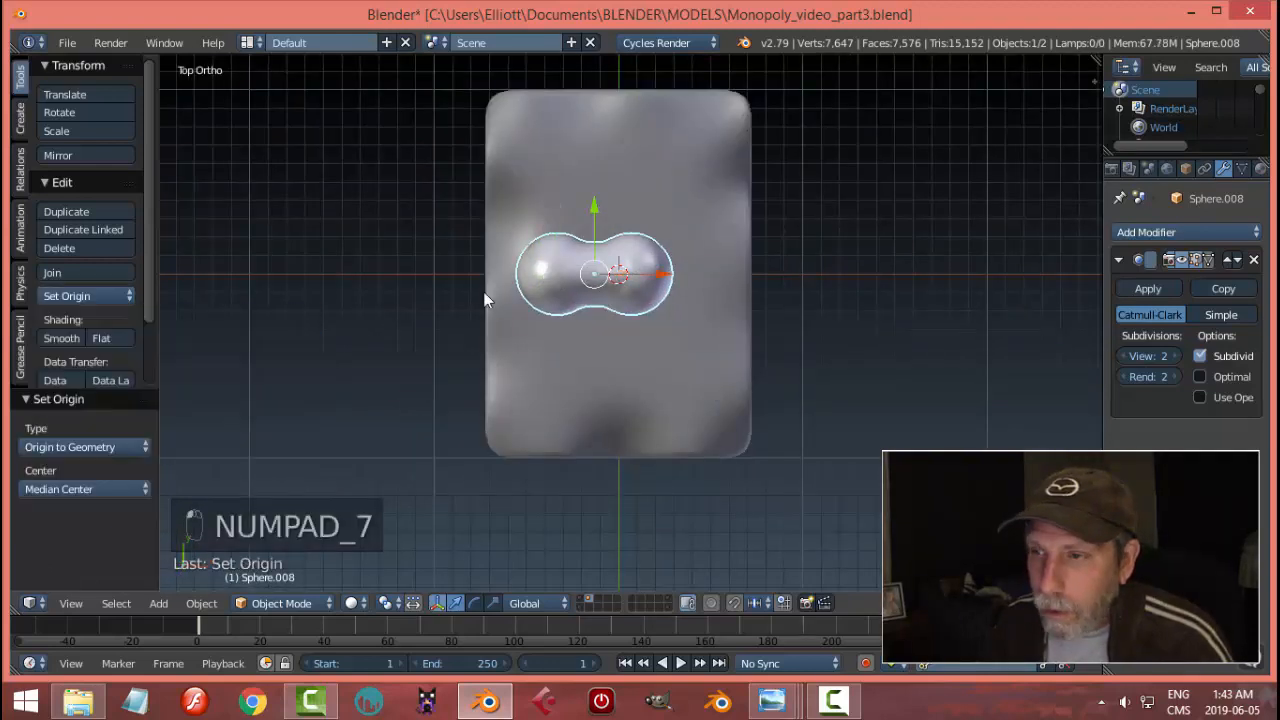
pyautogui.moveTo(662, 275); pyautogui.dragTo(688, 275)
pyautogui.moveTo(688, 275); pyautogui.dragTo(657, 264, button='middle')
# - Rotate the piece about 26.9° around Z and tilt it about 14.1° in the current view
pyautogui.press('r')
pyautogui.press('z')
pyautogui.click(754, 188)
pyautogui.press('r')
pyautogui.press('r')
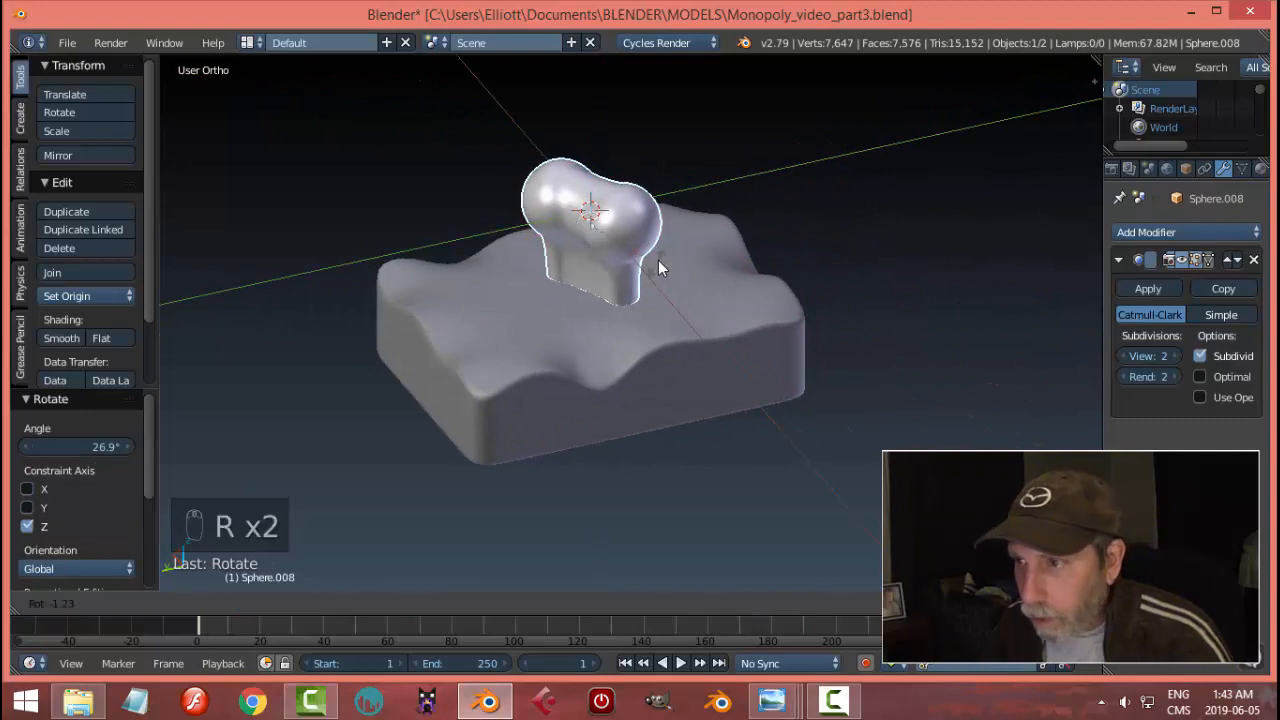
pyautogui.click(635, 269)
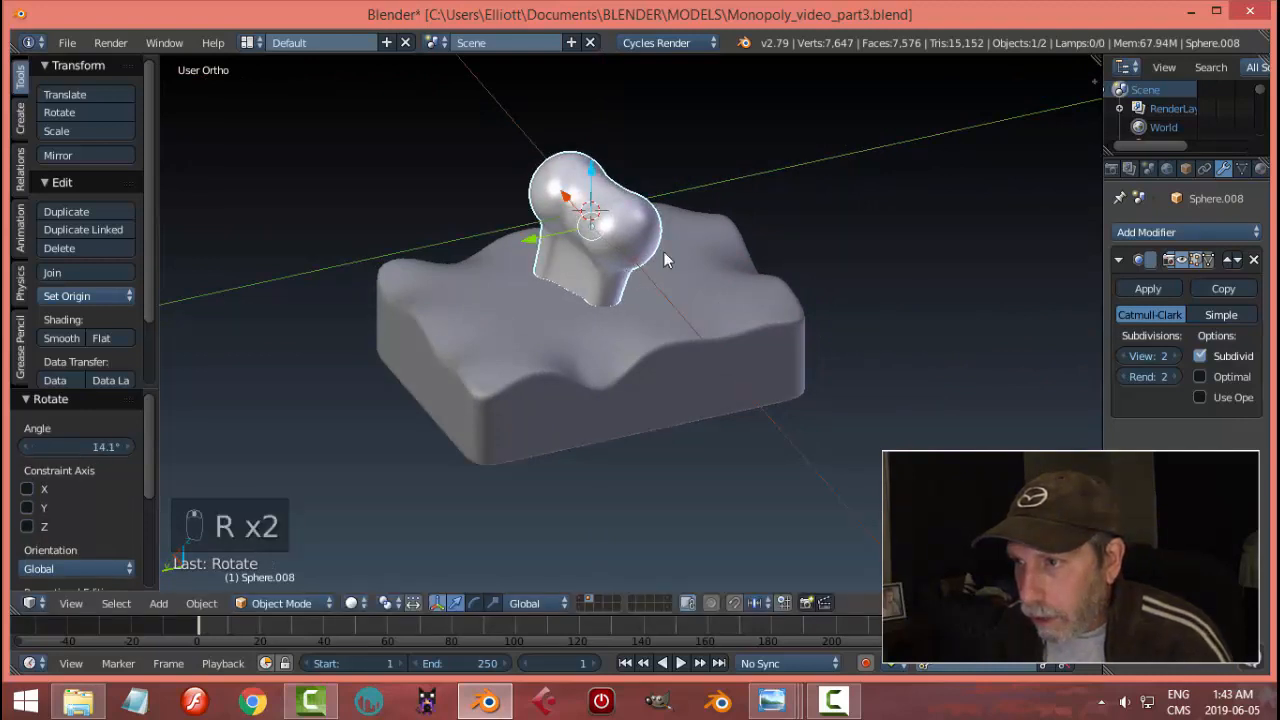
# - Move the tilted piece about 0.055 along X on the block
pyautogui.moveTo(663, 251); pyautogui.dragTo(727, 218, button='middle')
pyautogui.moveTo(572, 207); pyautogui.dragTo(594, 178)
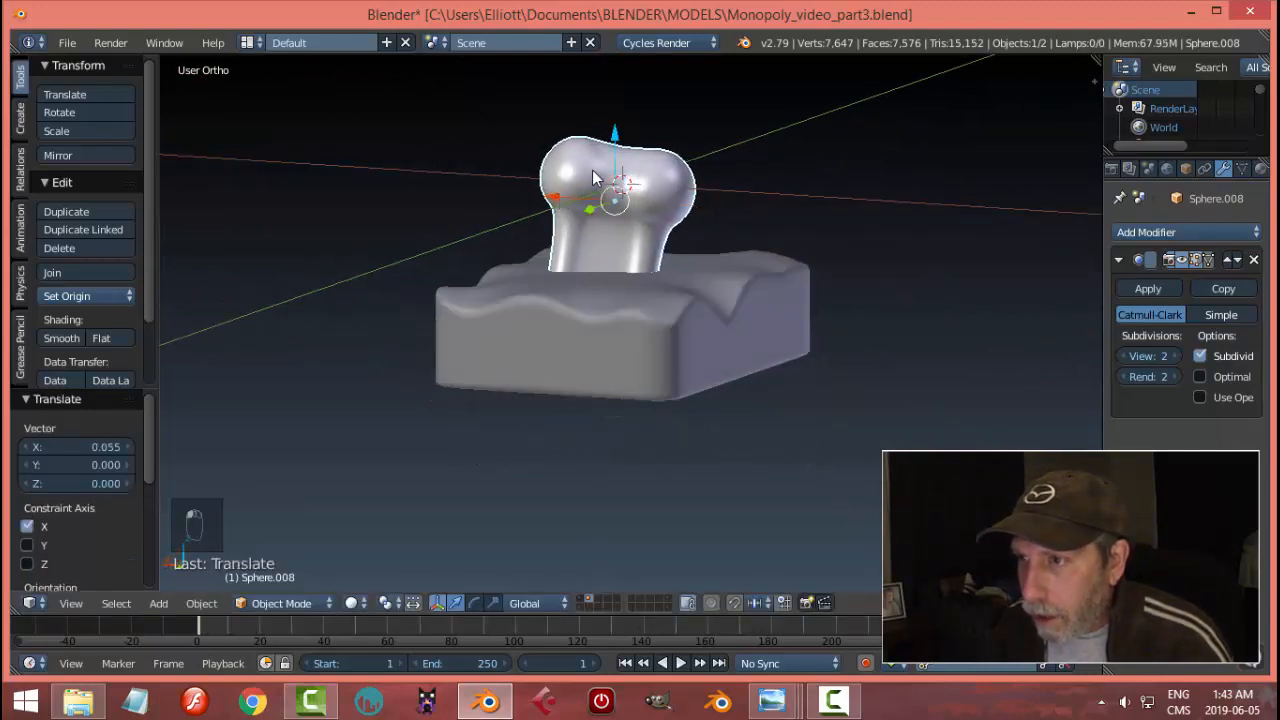
pyautogui.press('a')
# - Assign an existing material to the wavy block and check the material on the piece standing on it
pyautogui.moveTo(660, 270); pyautogui.dragTo(692, 283, button='middle')
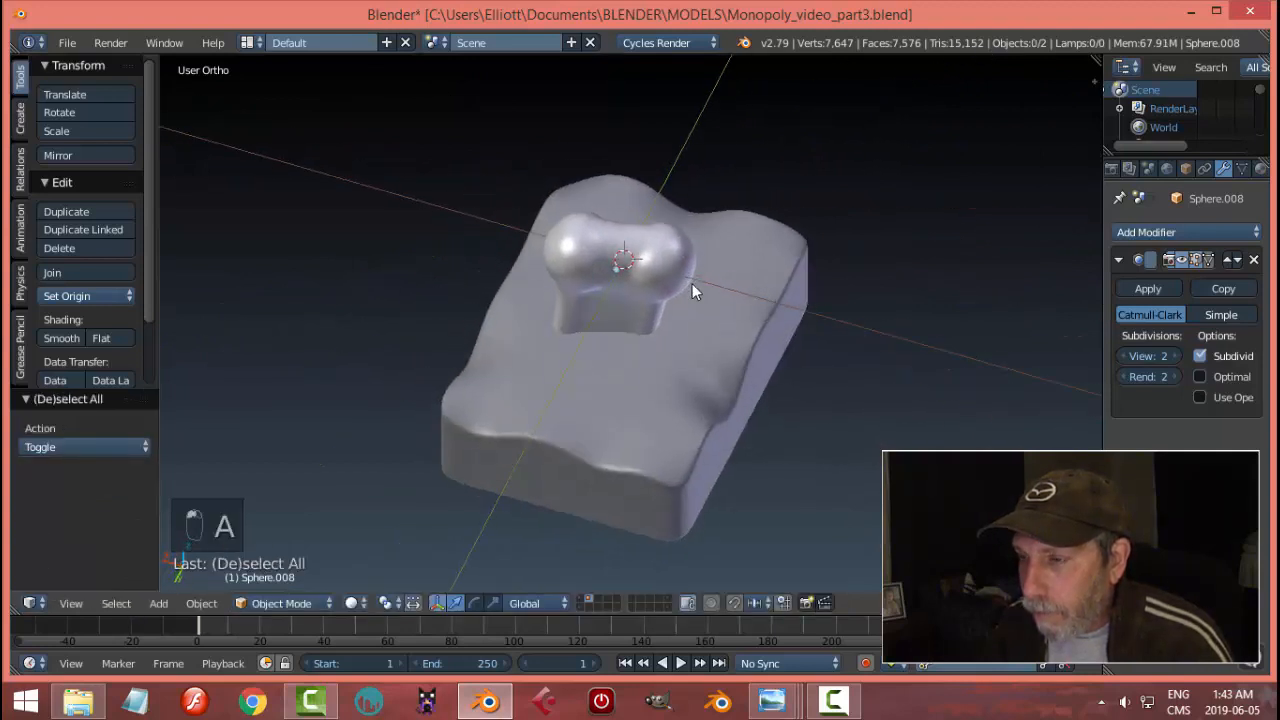
pyautogui.rightClick(692, 283)
pyautogui.click(1261, 169)
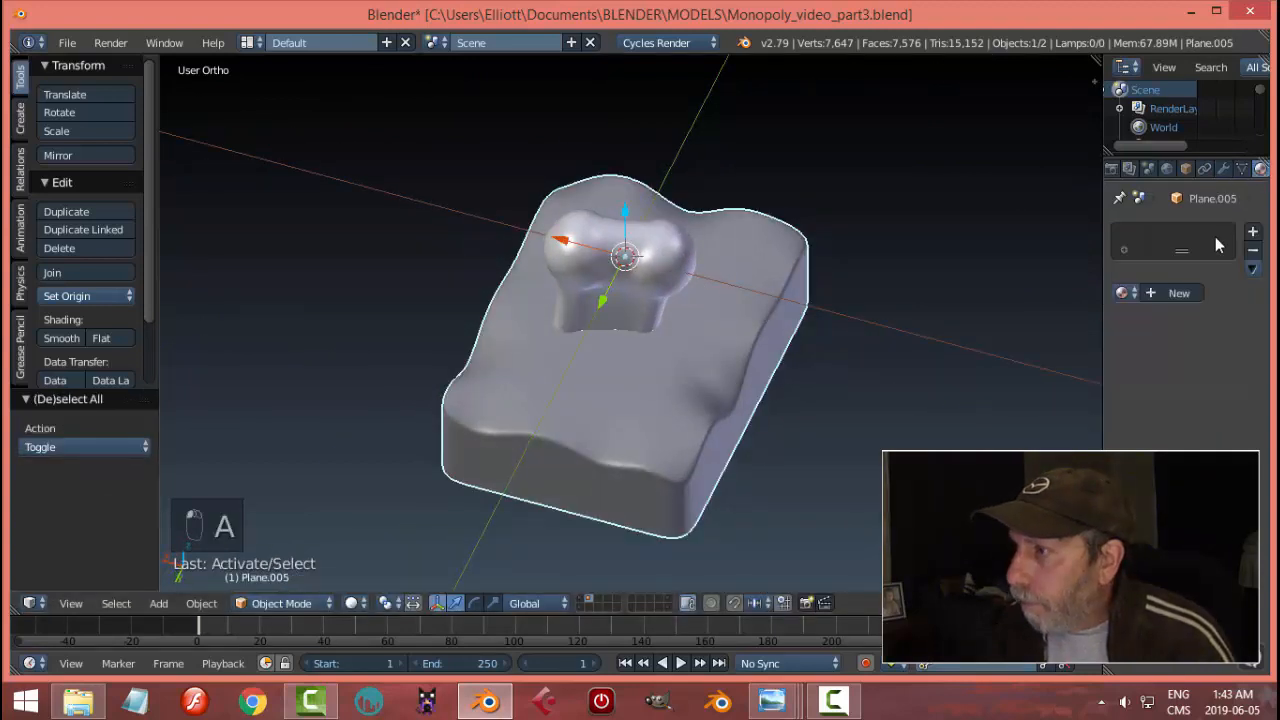
pyautogui.click(1122, 293)
pyautogui.click(1040, 354)
pyautogui.press('a')
pyautogui.moveTo(831, 365); pyautogui.dragTo(610, 192, button='middle')
pyautogui.rightClick(610, 192)
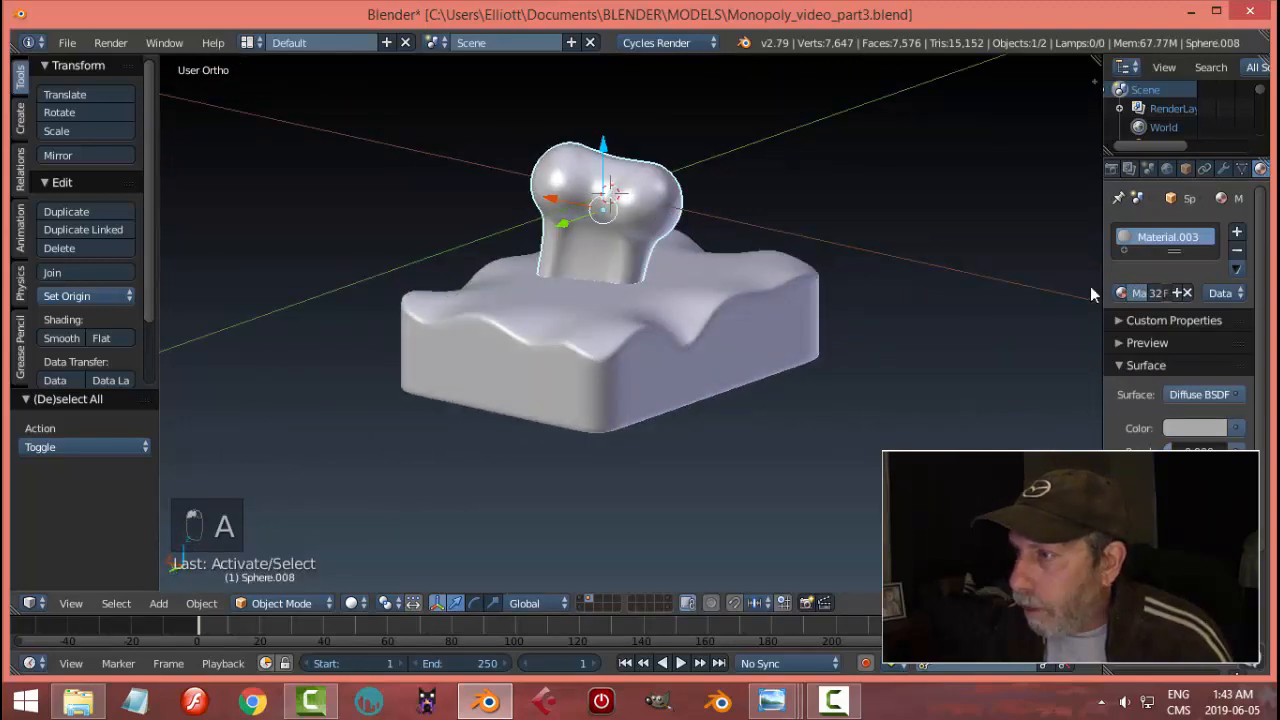
pyautogui.press('a')
pyautogui.moveTo(716, 293); pyautogui.dragTo(640, 346, button='middle')
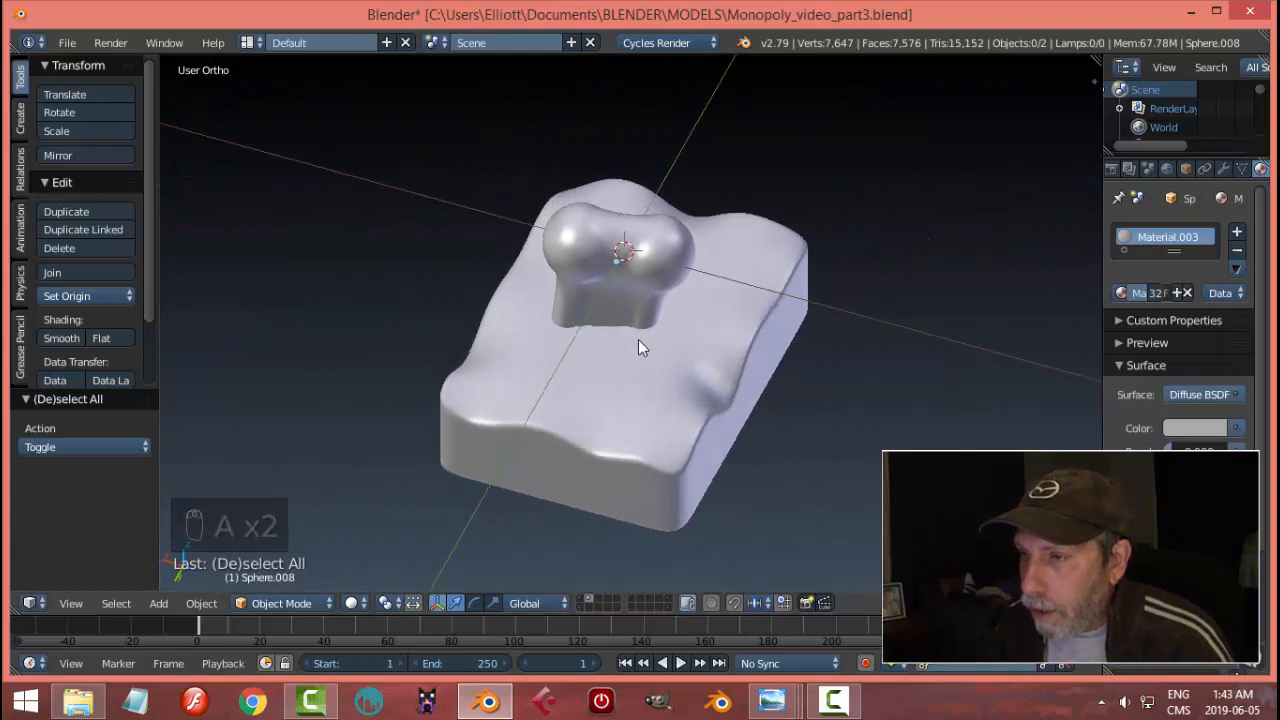
# - Shift the bridged-sphere piece slightly along X on the block and deselect it
pyautogui.rightClick(660, 271)
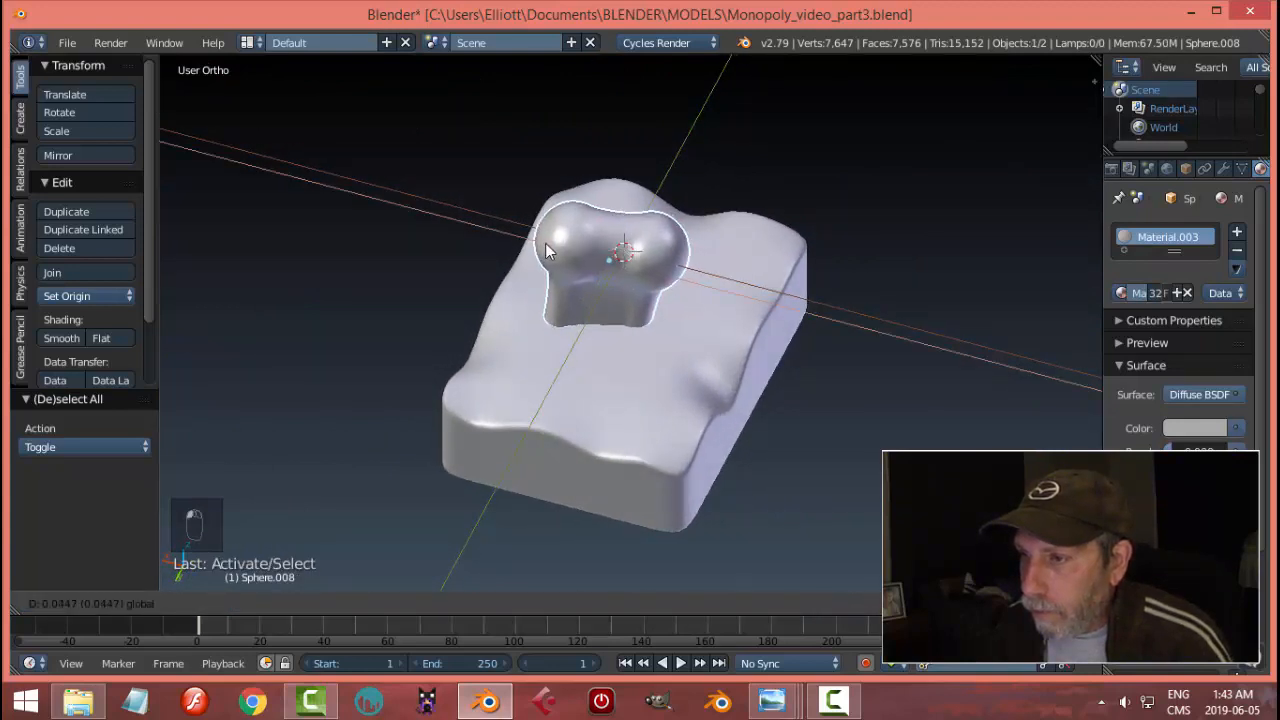
pyautogui.press('a')
pyautogui.moveTo(750, 317); pyautogui.dragTo(615, 316, button='middle')
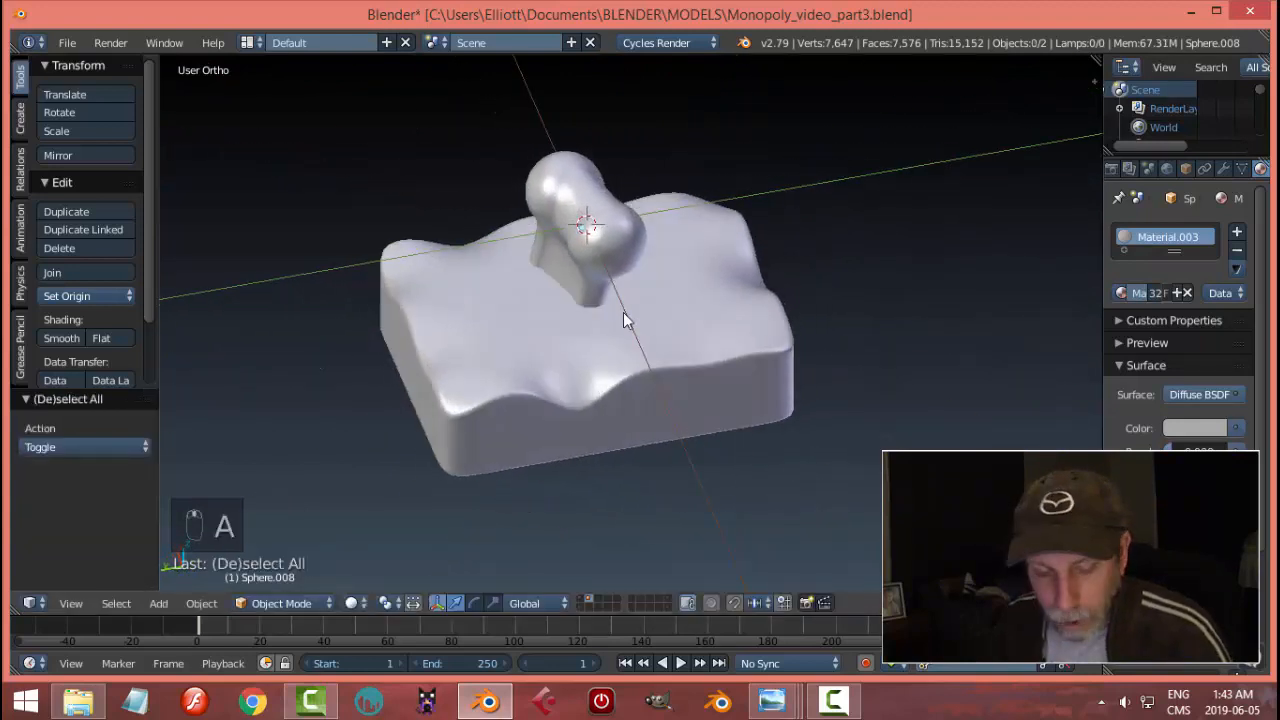
# - Add a cylinder mesh with 20 vertices
pyautogui.hotkey('shift', 'a')
pyautogui.moveTo(623, 316)
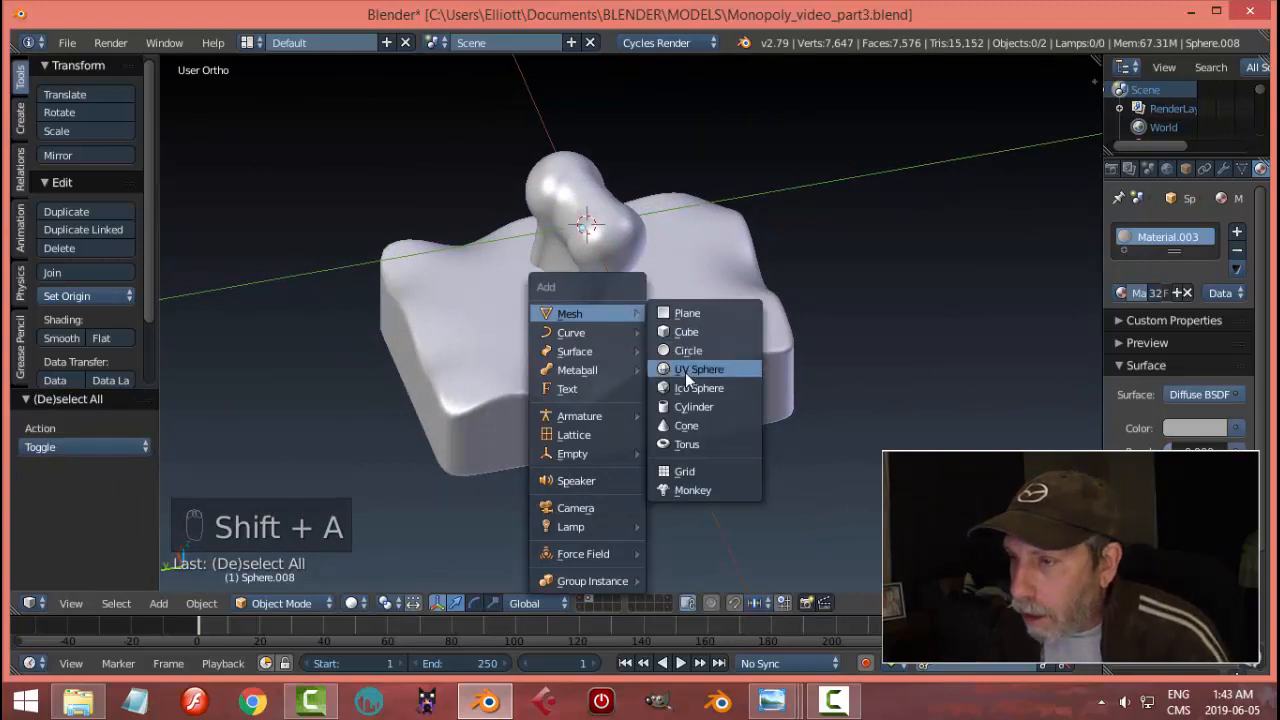
pyautogui.click(690, 407)
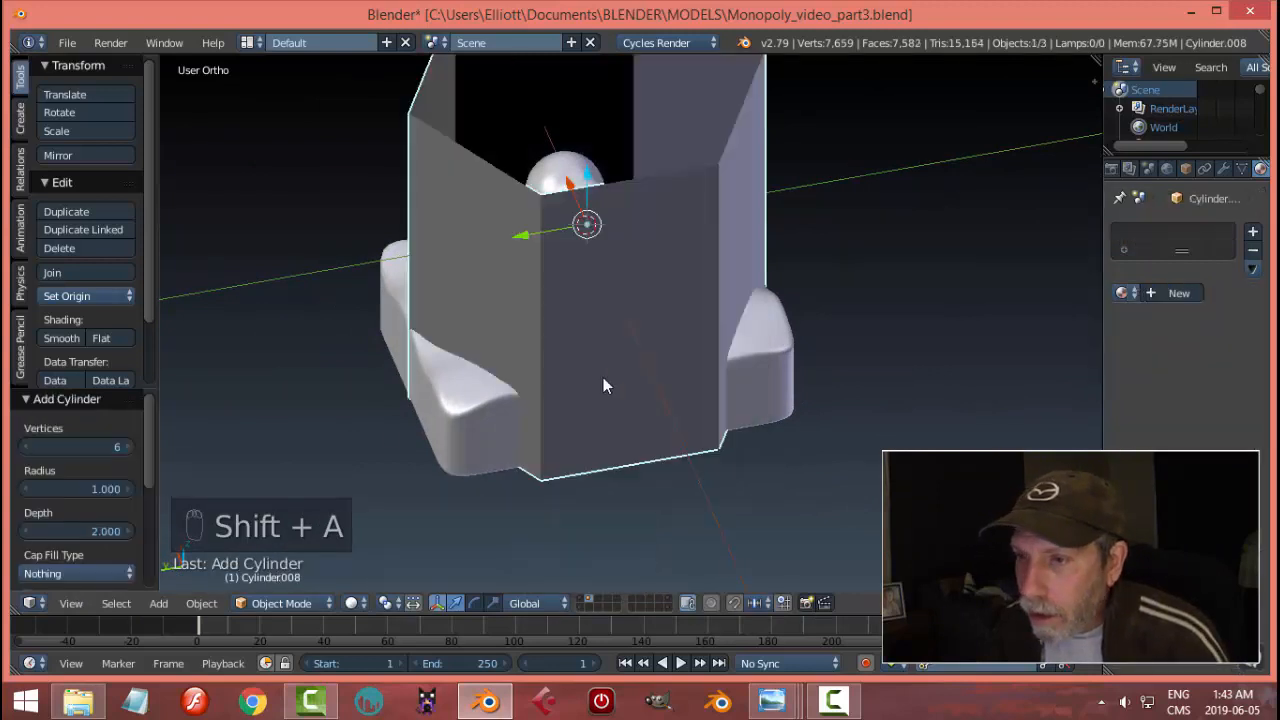
pyautogui.click(98, 448)
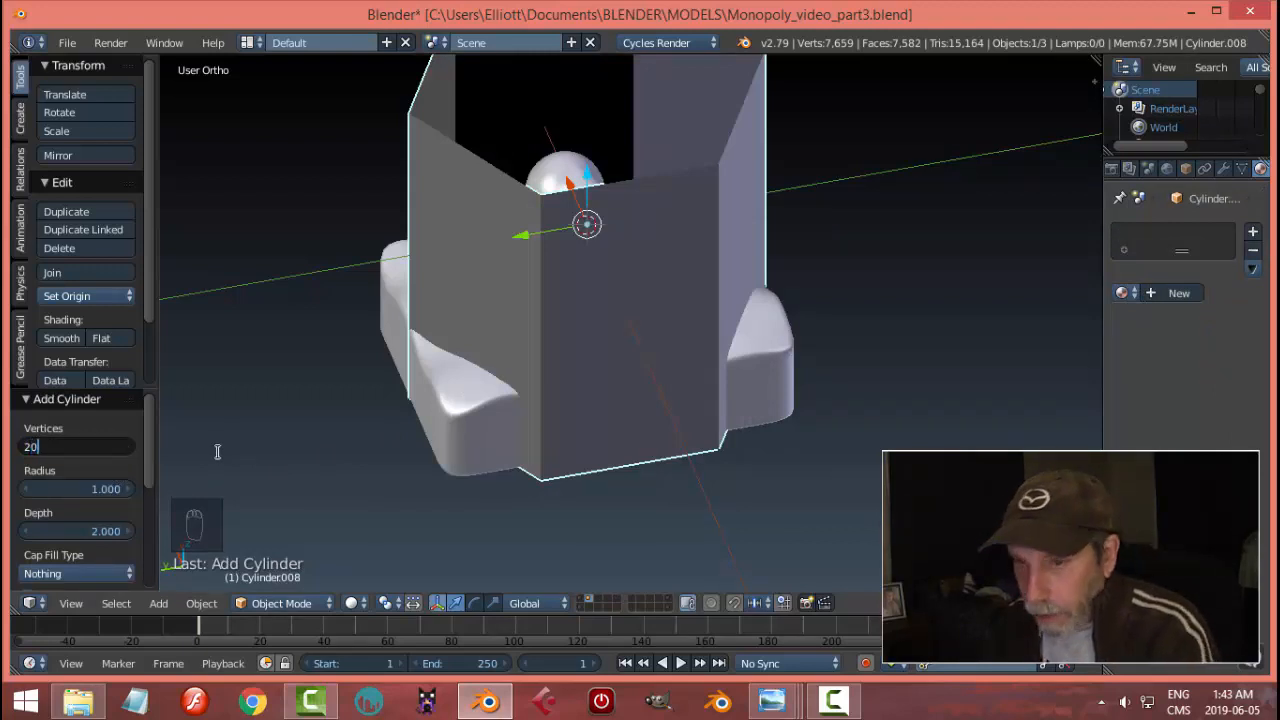
pyautogui.write('20')
pyautogui.press('Return')
# - In Edit Mode, scale the cylinder to about 0.16, move it in front of the piece and scale it by 0.571
pyautogui.moveTo(641, 388); pyautogui.dragTo(675, 369, button='middle')
pyautogui.press('Tab')
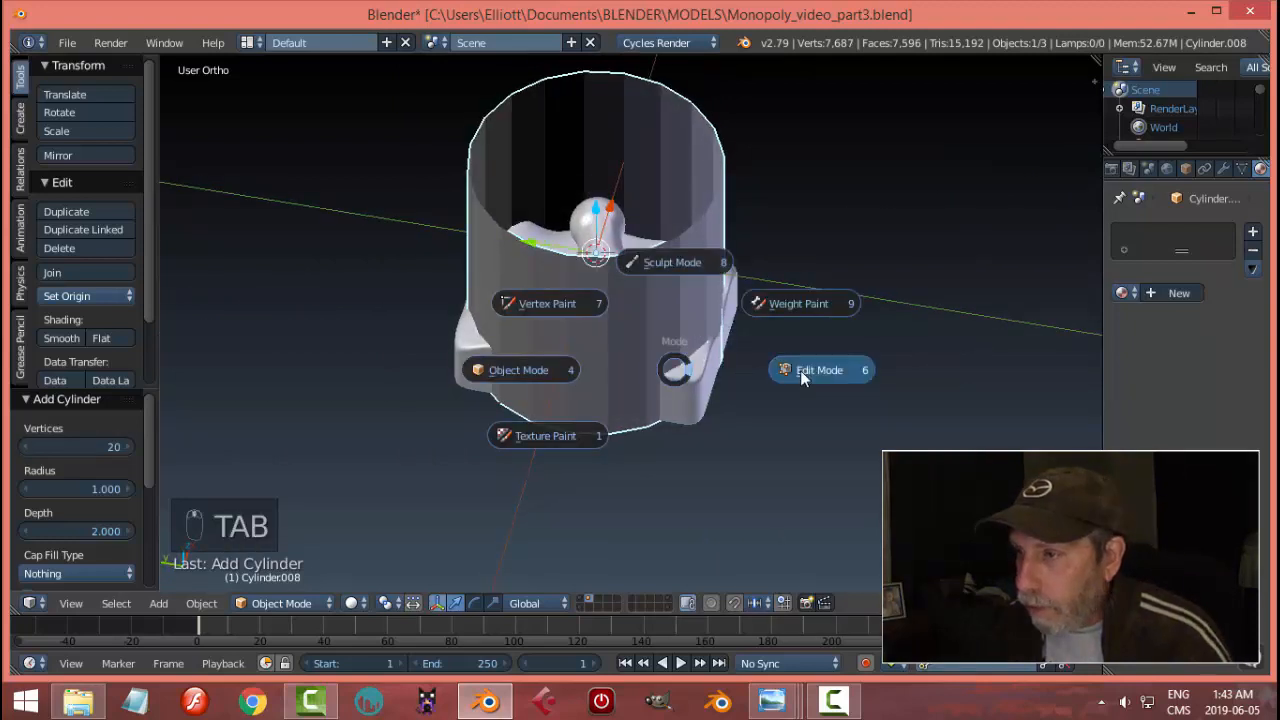
pyautogui.click(800, 370)
pyautogui.press('s')
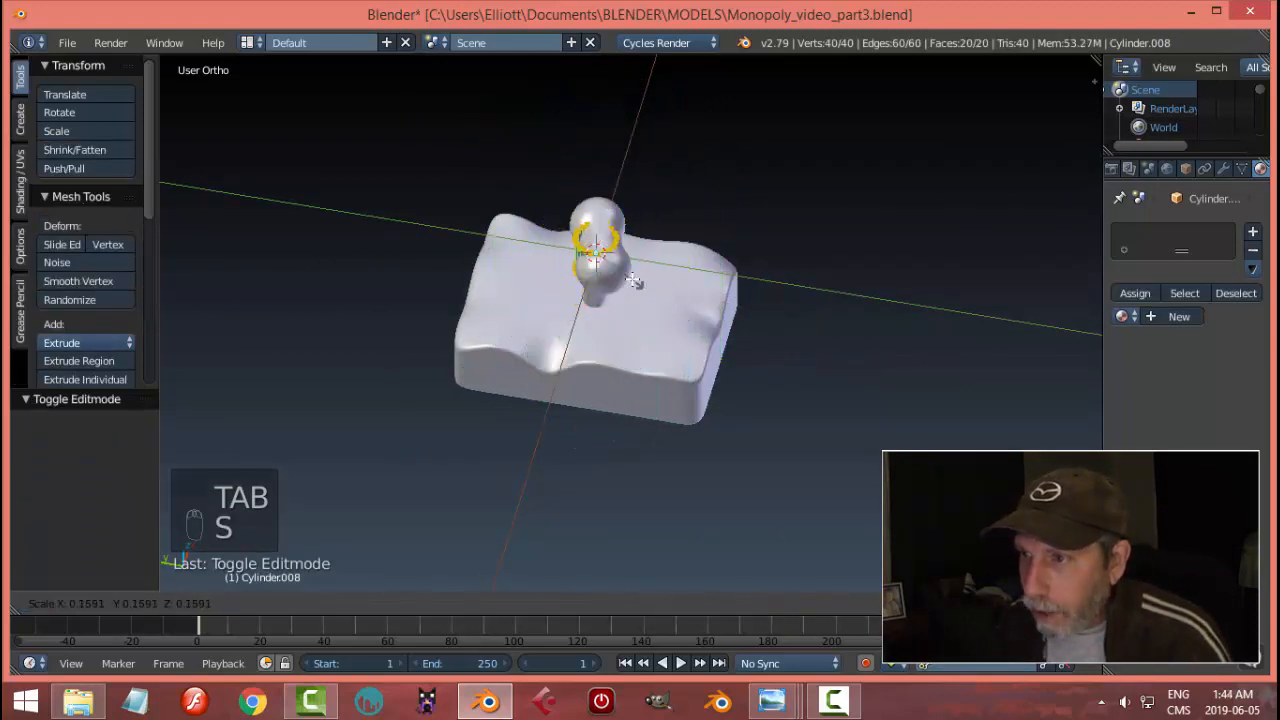
pyautogui.click(633, 280)
pyautogui.moveTo(657, 255); pyautogui.dragTo(600, 250, button='middle')
pyautogui.moveTo(635, 214); pyautogui.dragTo(606, 262)
pyautogui.moveTo(606, 262); pyautogui.dragTo(657, 320, button='middle')
pyautogui.press('s')
pyautogui.click(646, 317)
# - Rotate the cylinder 90° around X and move it along Y and about -0.259 along Z, beside the piece
pyautogui.write('r')
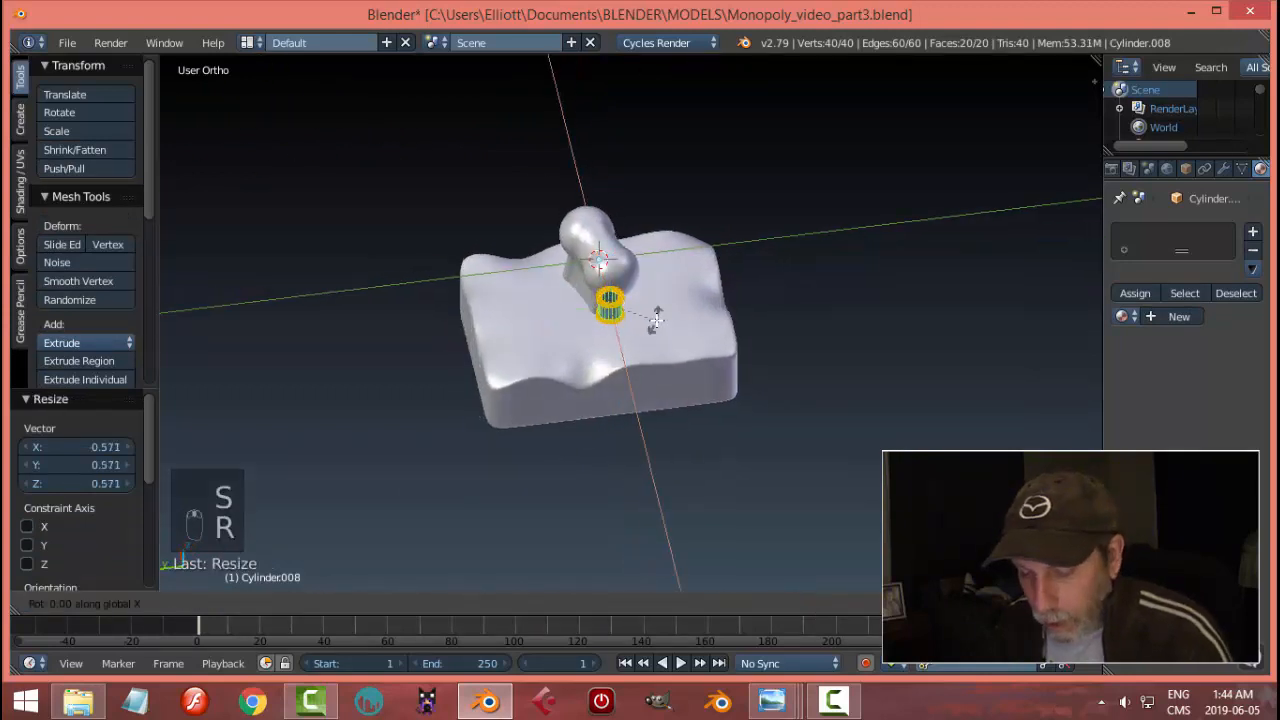
pyautogui.write('90')
pyautogui.press('Return')
pyautogui.moveTo(563, 316); pyautogui.dragTo(518, 291)
pyautogui.moveTo(548, 281); pyautogui.dragTo(693, 349, button='middle')
pyautogui.press('g')
pyautogui.press('z')
pyautogui.click(699, 268)
# - Stretch the whole cylinder along Y into a long tube
pyautogui.scroll(3, 693, 349)
pyautogui.press('KP_Decimal')
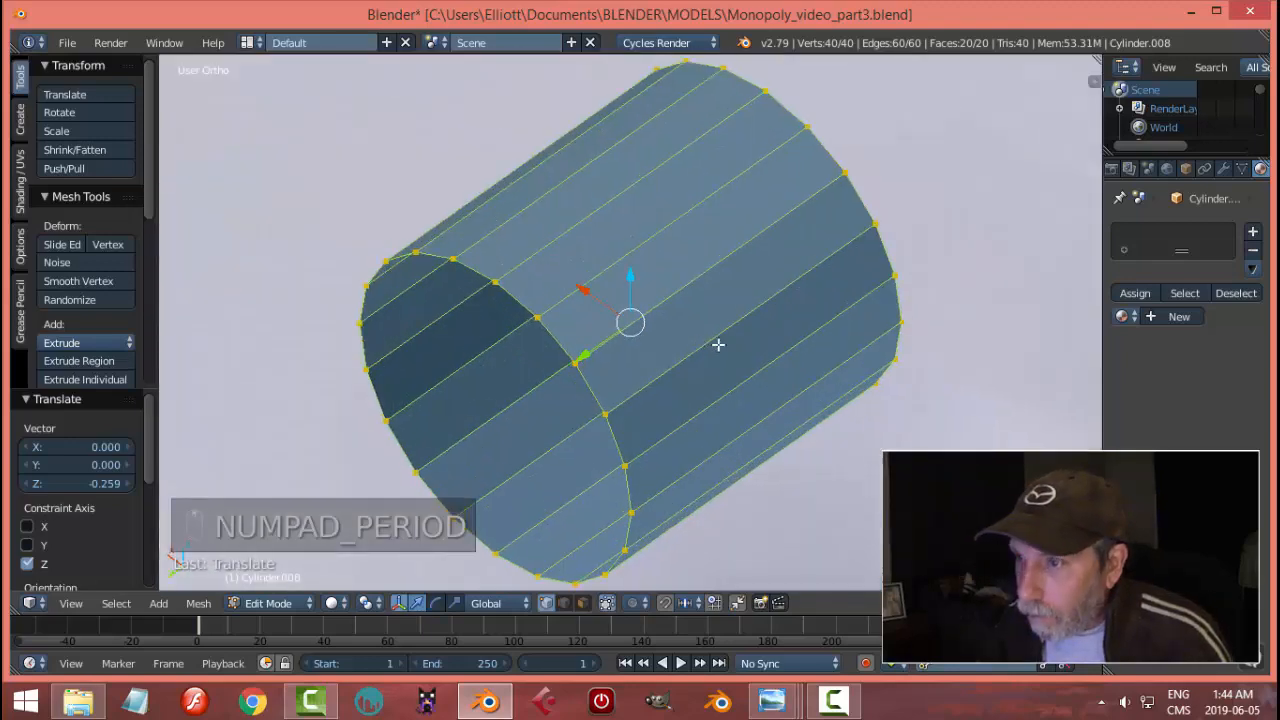
pyautogui.scroll(-2, 700, 340)
pyautogui.press('a')
pyautogui.press('a')
pyautogui.press('a')
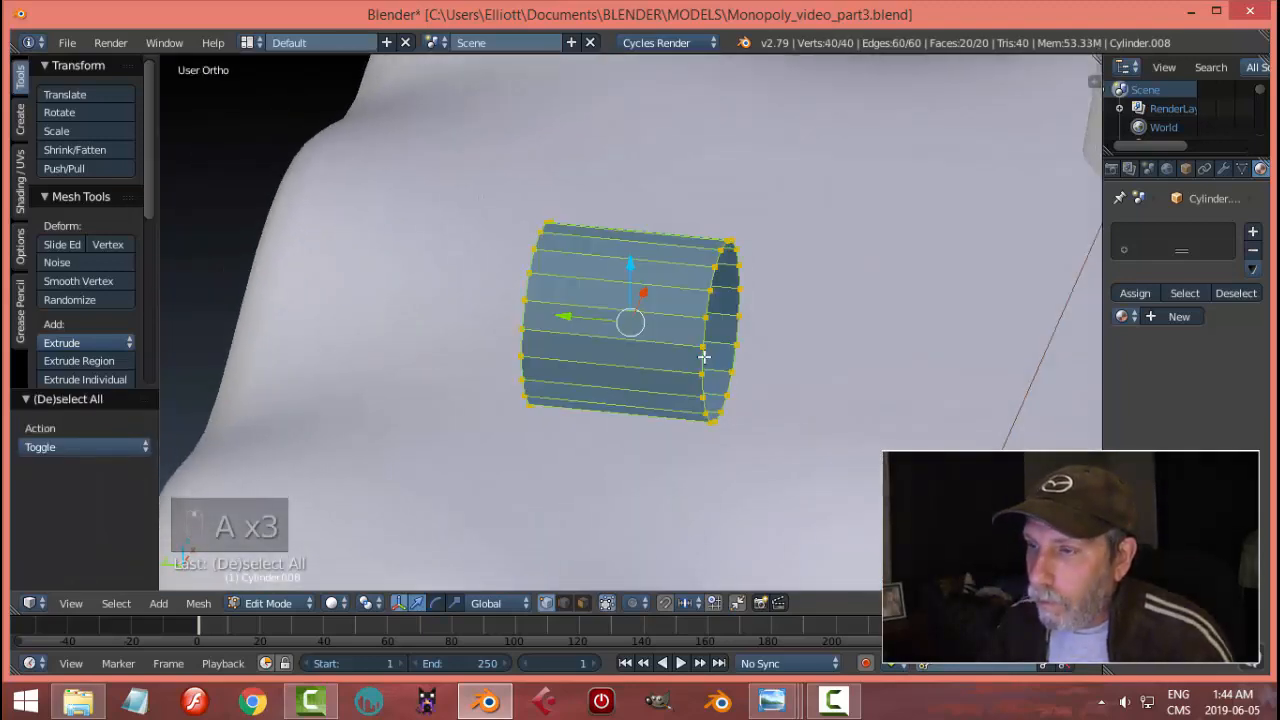
pyautogui.scroll(-5, 697, 340)
pyautogui.press('s')
pyautogui.press('y')
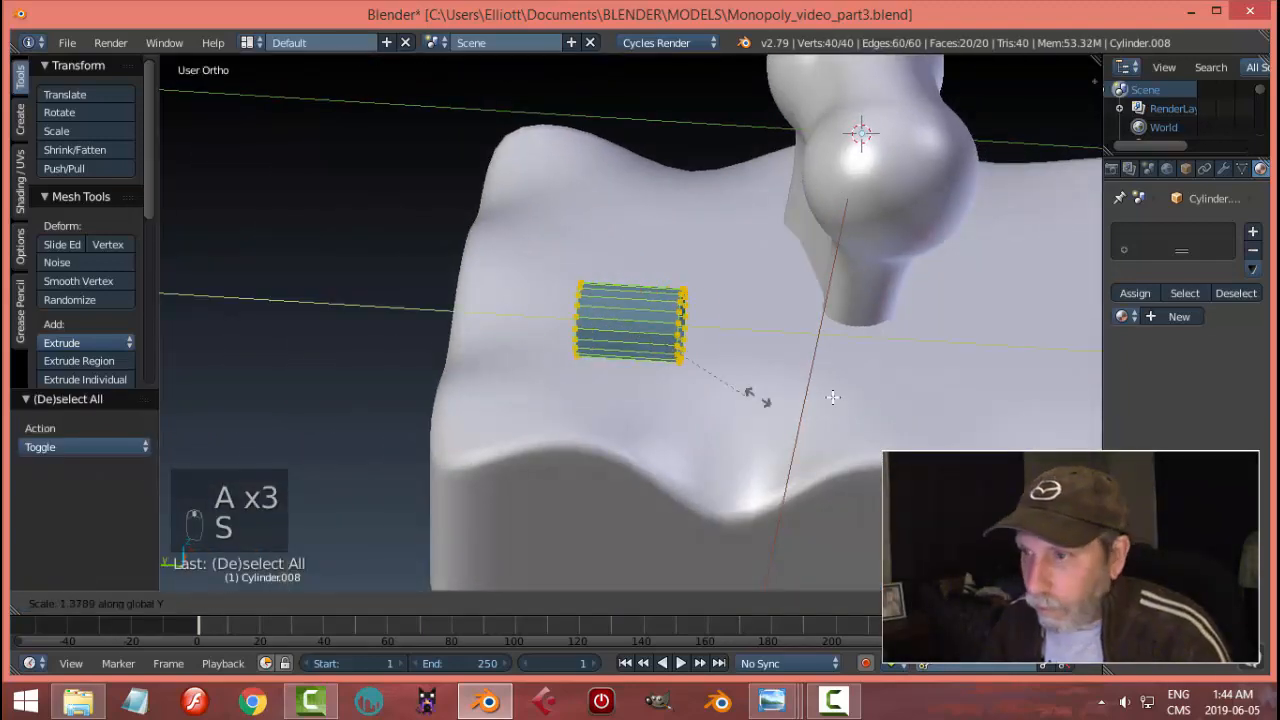
pyautogui.click(978, 403)
pyautogui.press('a')
pyautogui.moveTo(978, 403); pyautogui.dragTo(798, 384, button='middle')
pyautogui.press('a')
pyautogui.moveTo(801, 430); pyautogui.dragTo(824, 428, button='middle')
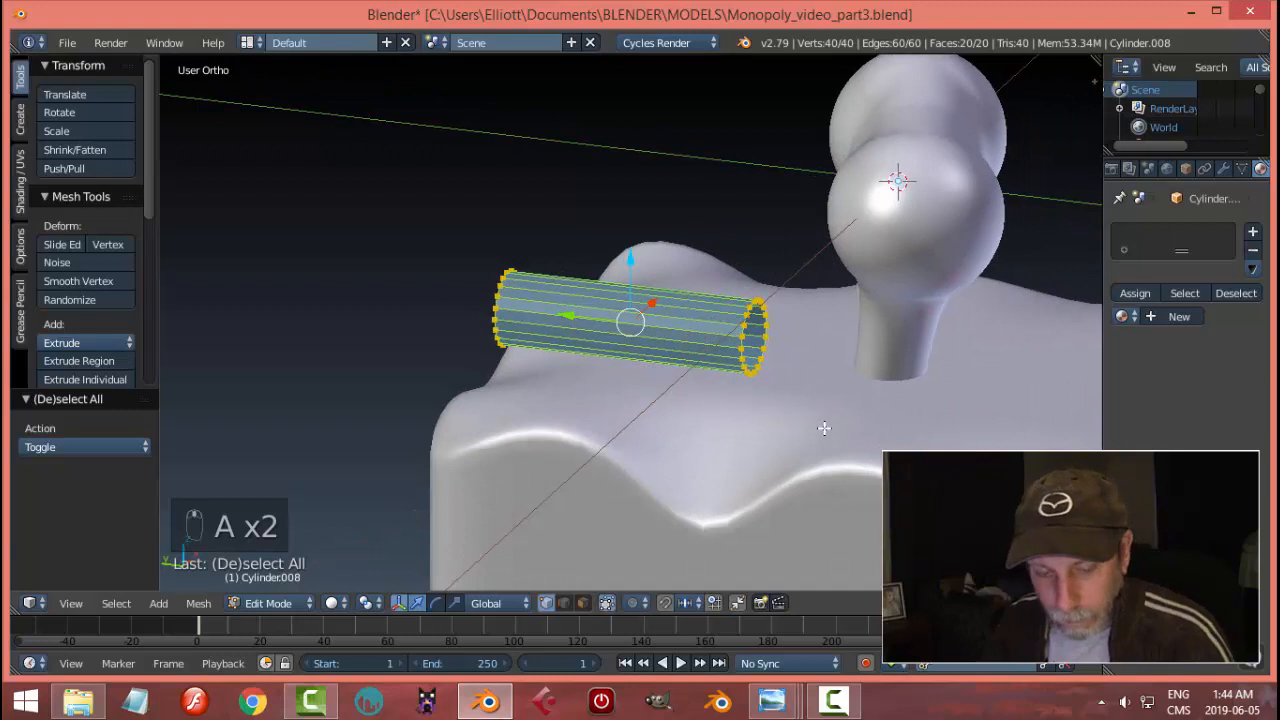
# - Thin the tube to about 0.88 on all axes except Y
pyautogui.press('s')
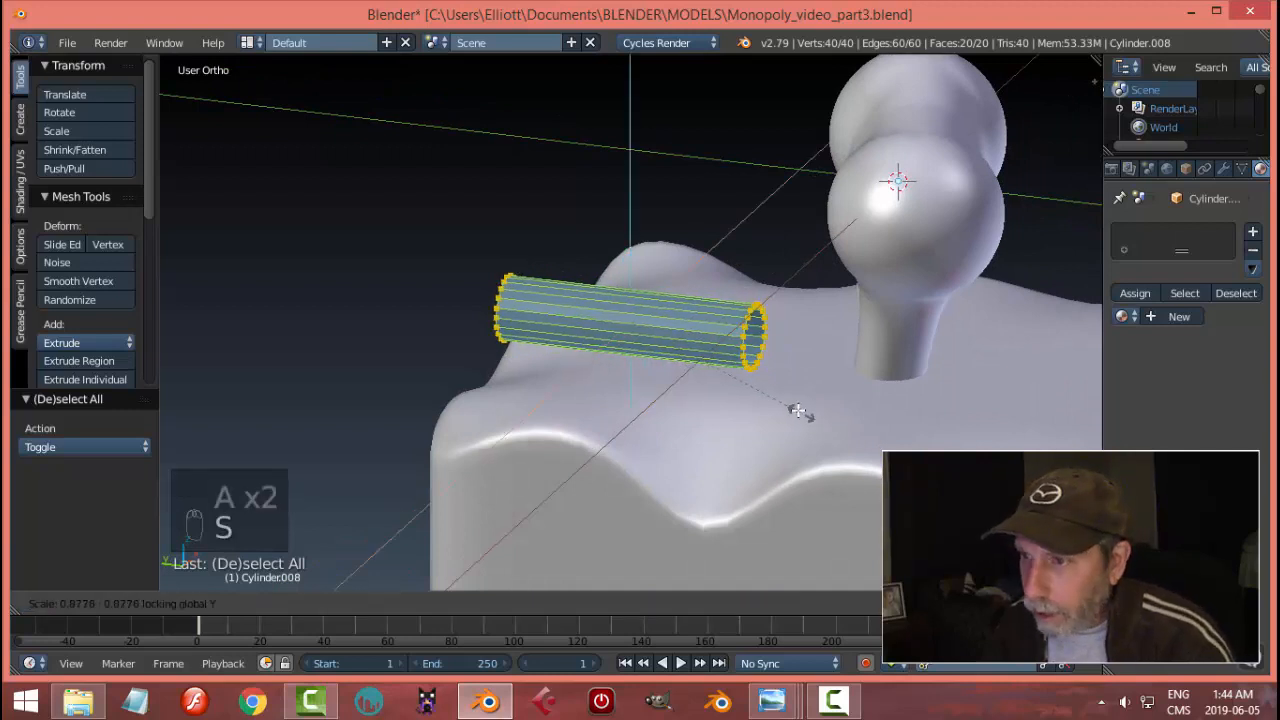
pyautogui.click(790, 405)
pyautogui.press('a')
pyautogui.moveTo(810, 398); pyautogui.dragTo(786, 425, button='middle')
# - Duplicate the edge loop at the tube's end facing the piece, move it -0.03 along Y and separate it into its own object
pyautogui.scroll(2, 786, 425)
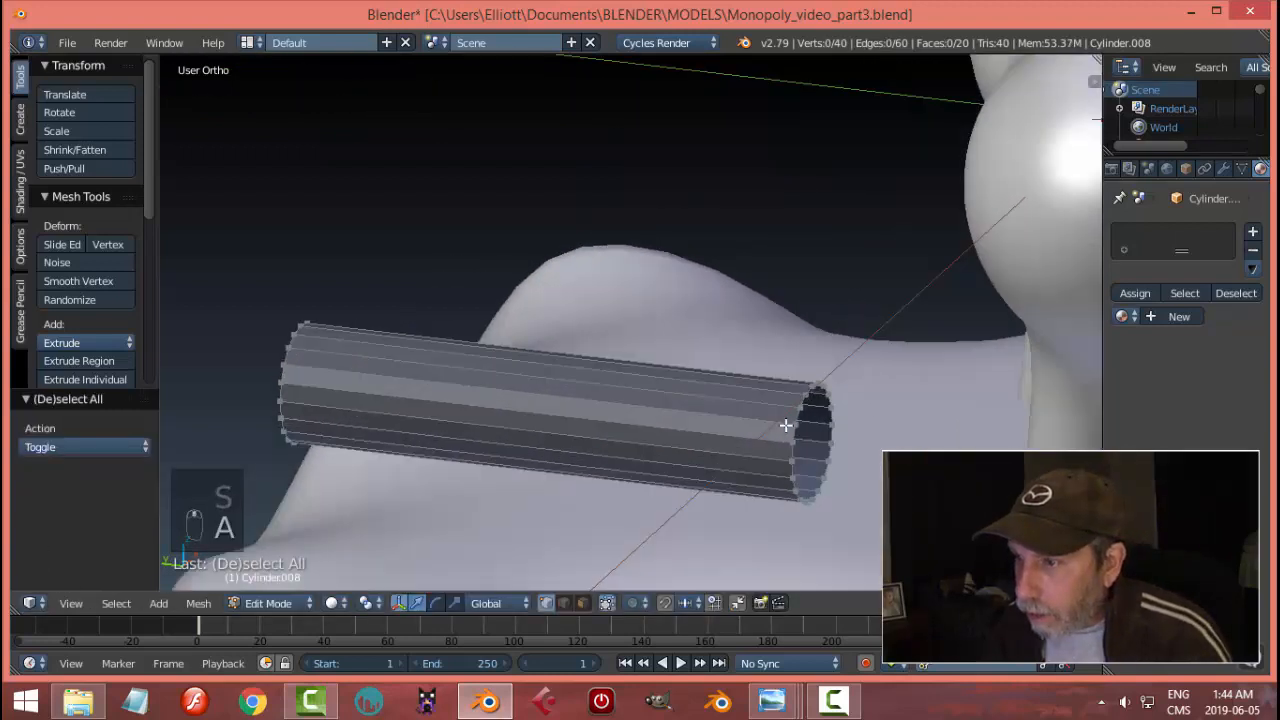
pyautogui.hotkey('ctrl', 'Tab')
pyautogui.click(761, 441)
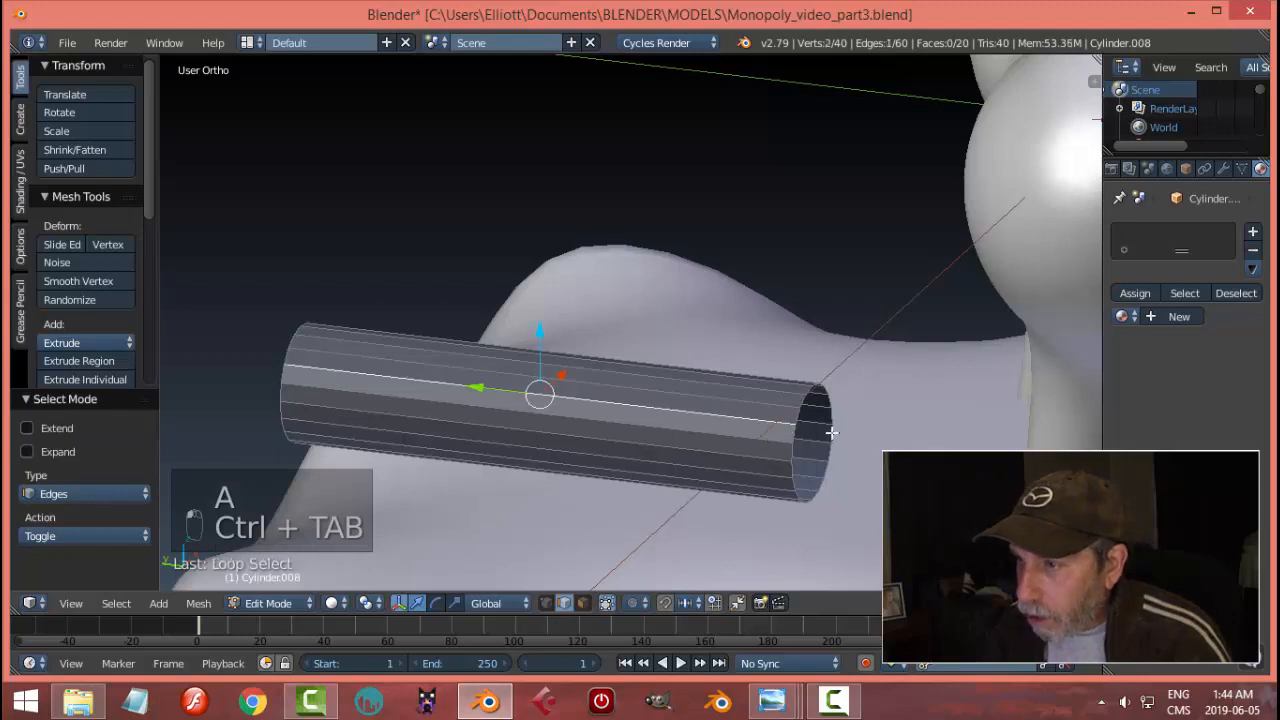
pyautogui.press('a')
pyautogui.keyDown('alt'); pyautogui.rightClick(795, 417); pyautogui.keyUp('alt')
pyautogui.scroll(-2, 814, 446)
pyautogui.keyDown('shift'); pyautogui.moveTo(814, 446); pyautogui.dragTo(734, 460, button='middle'); pyautogui.keyUp('shift')
pyautogui.hotkey('shift', 'd')
pyautogui.rightClick(731, 456)
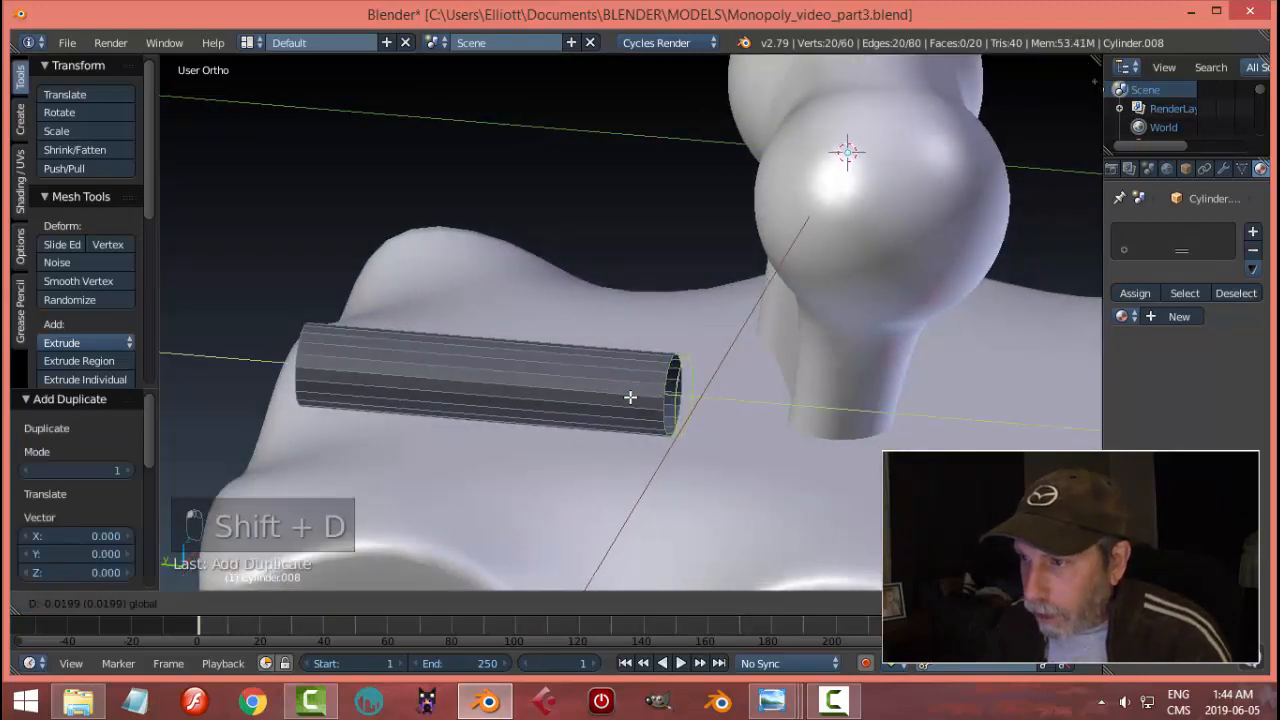
pyautogui.moveTo(629, 394); pyautogui.dragTo(647, 396)
pyautogui.press('p')
pyautogui.click(828, 414)
# - In Object Mode, set the separated edge ring's origin to its geometry and rotate the ring 90° around X
pyautogui.press('Tab')
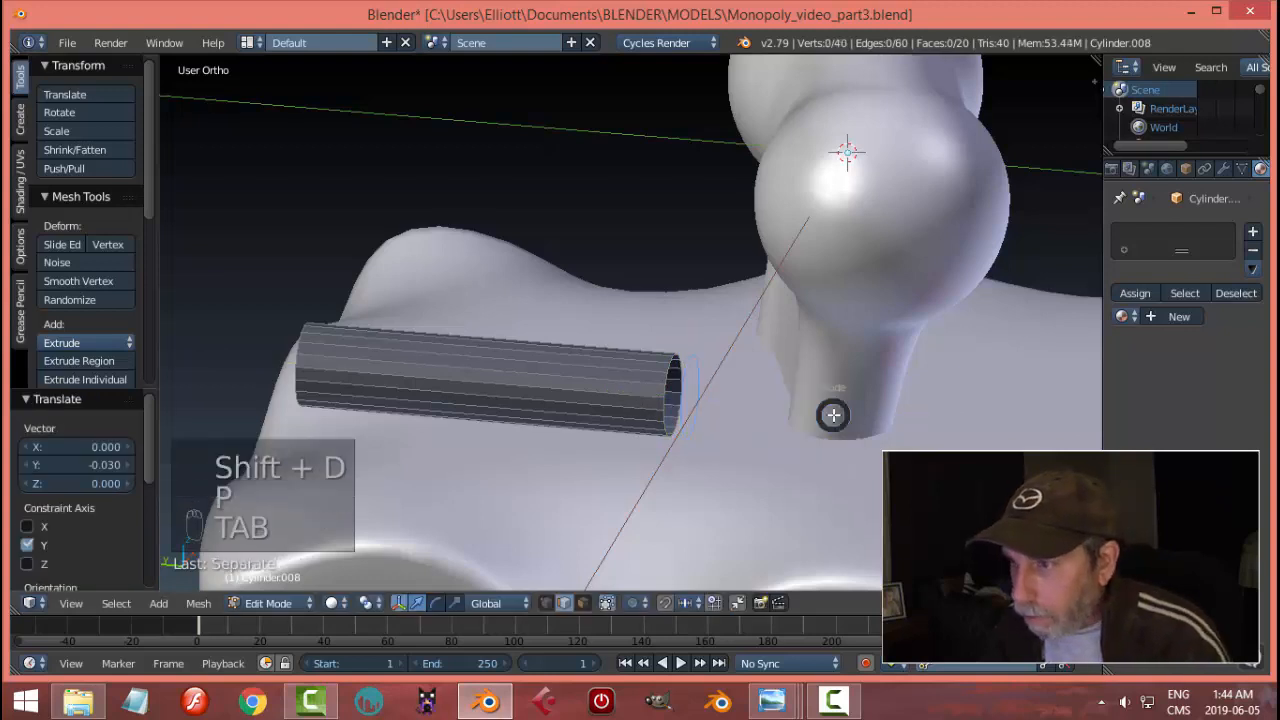
pyautogui.click(690, 419)
pyautogui.rightClick(686, 380)
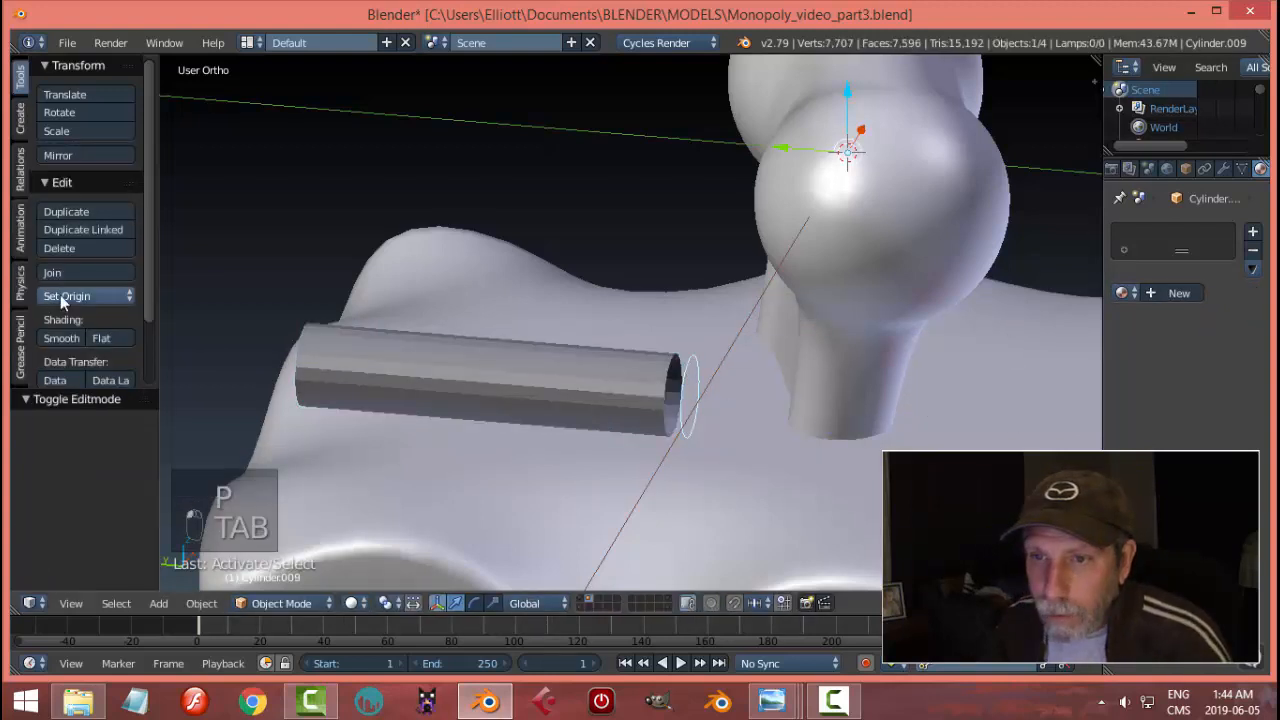
pyautogui.click(62, 296)
pyautogui.click(83, 334)
pyautogui.moveTo(738, 423); pyautogui.dragTo(725, 448, button='middle')
pyautogui.press('r')
pyautogui.press('x')
pyautogui.press('9')
pyautogui.press('0')
pyautogui.press('Return')
# - In Edit Mode, scale all of the ring's edges by 3.598 and move them about -0.153 along Y
pyautogui.press('Tab')
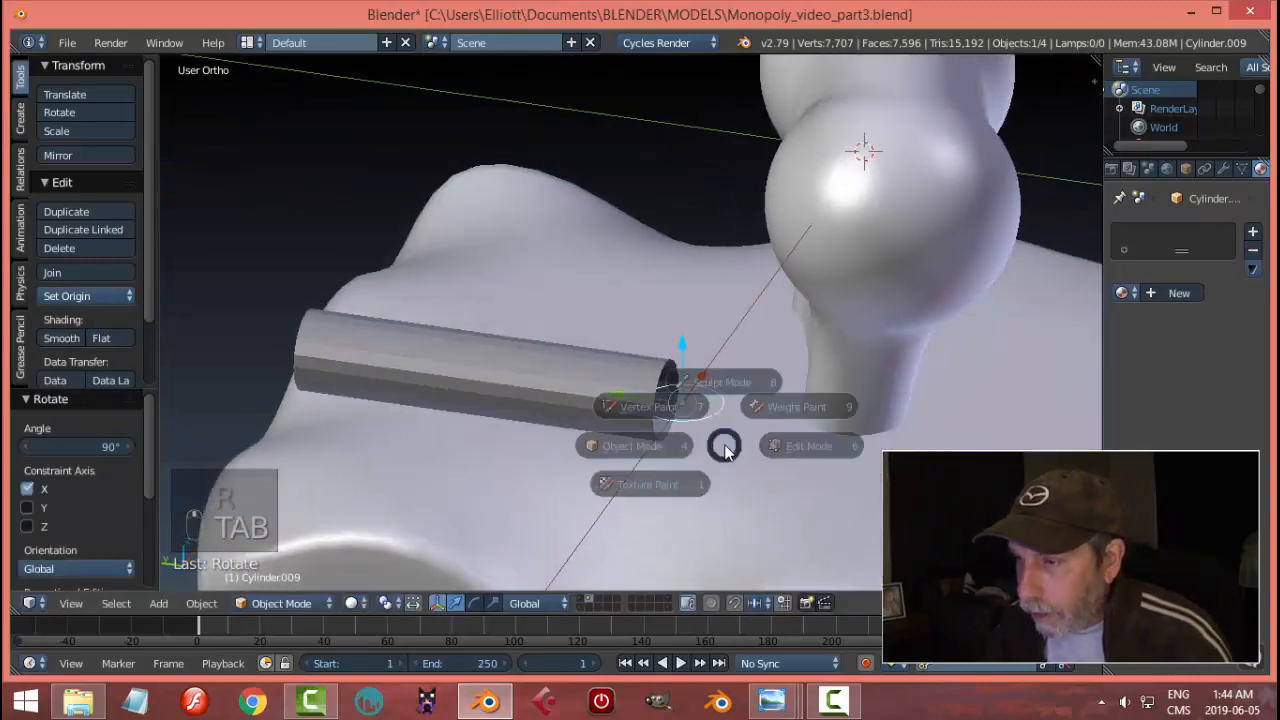
pyautogui.click(836, 442)
pyautogui.press('a')
pyautogui.press('a')
pyautogui.hotkey('ctrl', 'Tab')
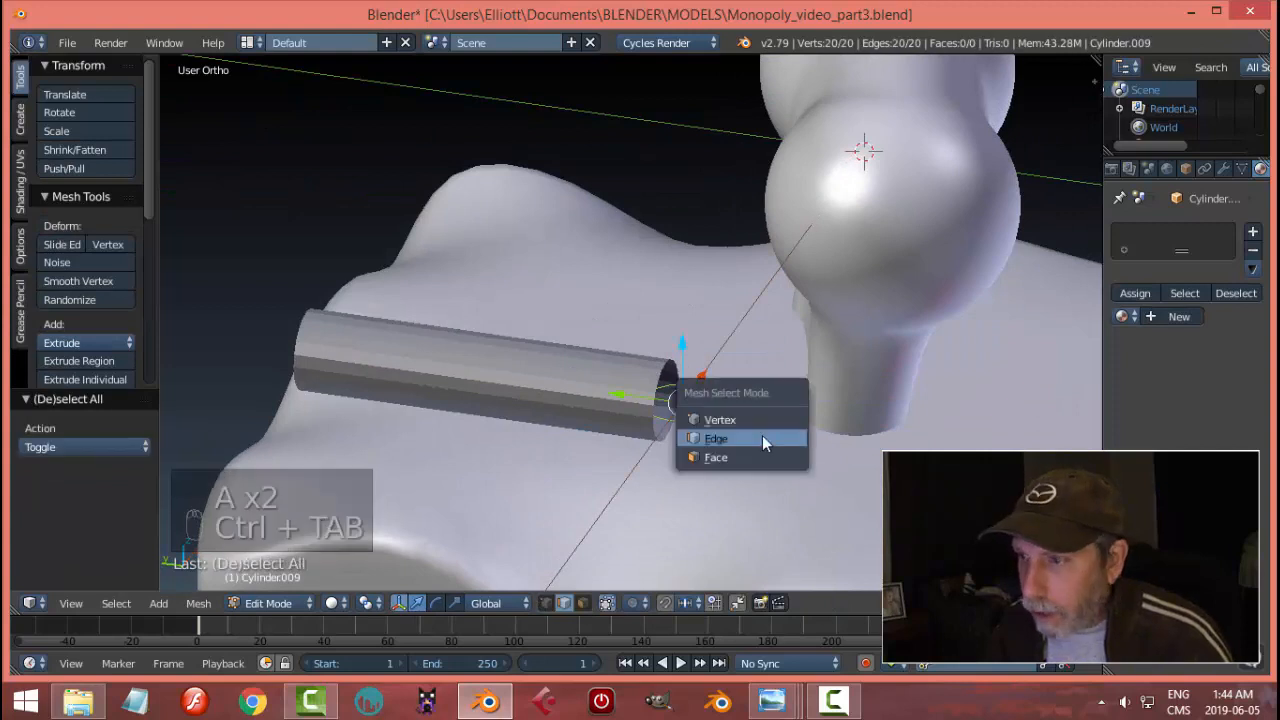
pyautogui.click(747, 434)
pyautogui.press('s')
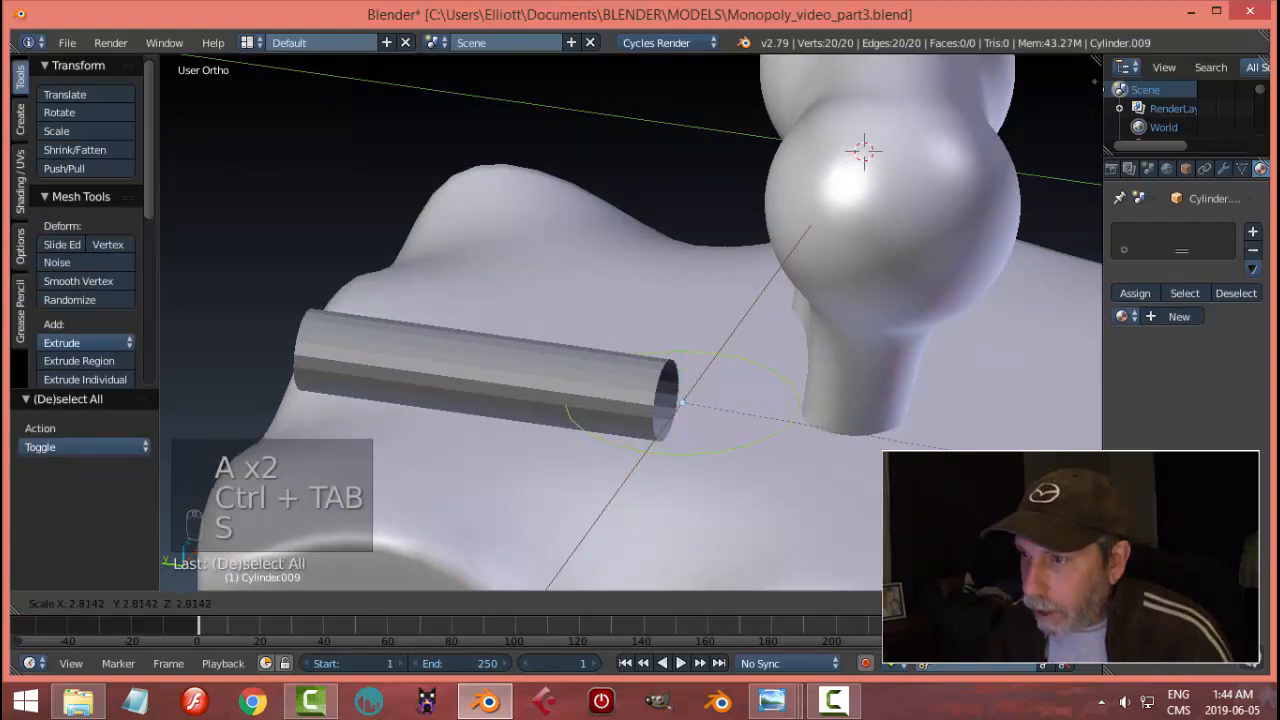
pyautogui.click(244, 494)
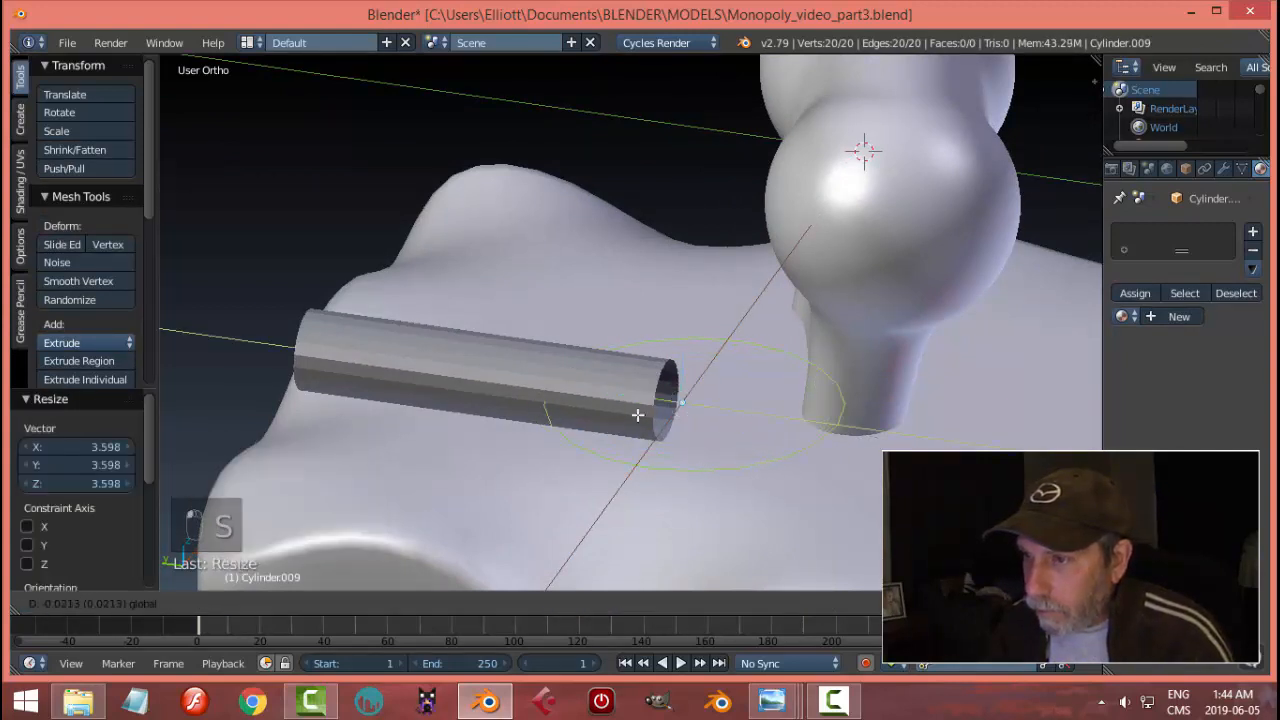
pyautogui.click(694, 448)
# - Enlarge the edge ring by 1.119 and move it about -0.053 along Y, clear of the tube's end
pyautogui.scroll(-3, 770, 456)
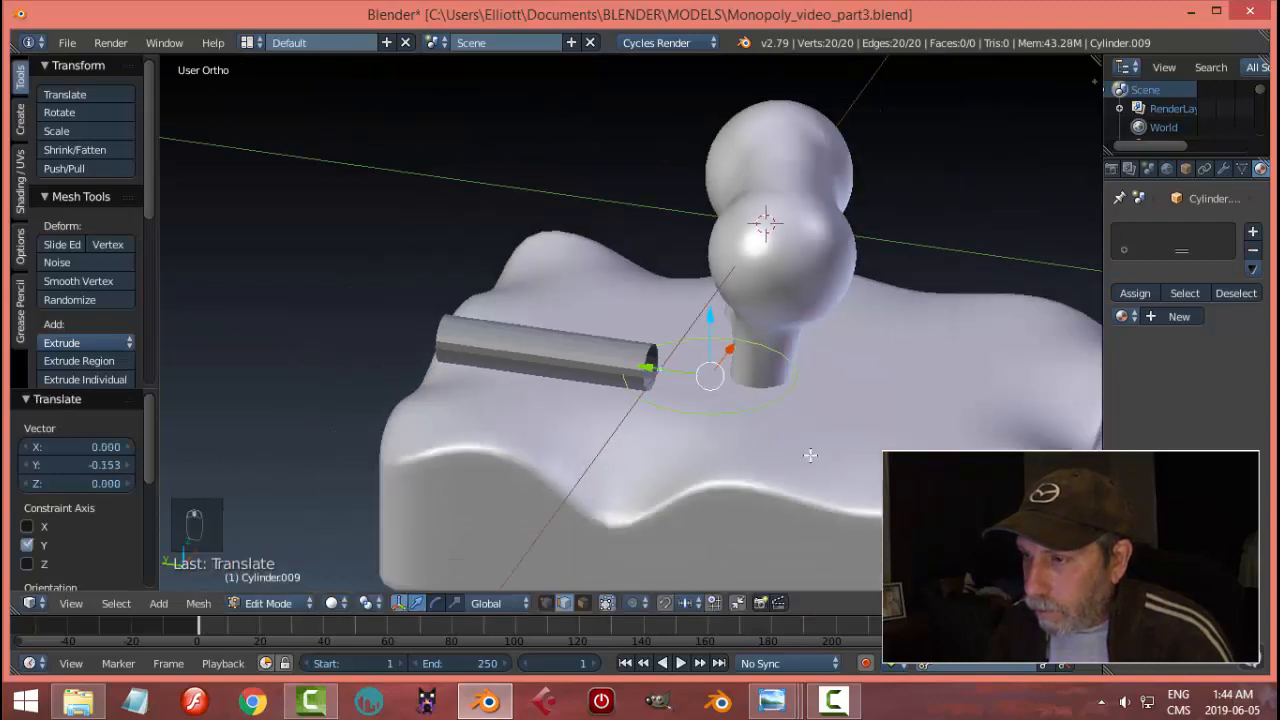
pyautogui.moveTo(811, 454)
pyautogui.mouseDown(button='middle')
pyautogui.moveTo(805, 514)
pyautogui.moveTo(828, 445)
pyautogui.mouseUp(button='middle')
pyautogui.press('s')
pyautogui.click(849, 494)
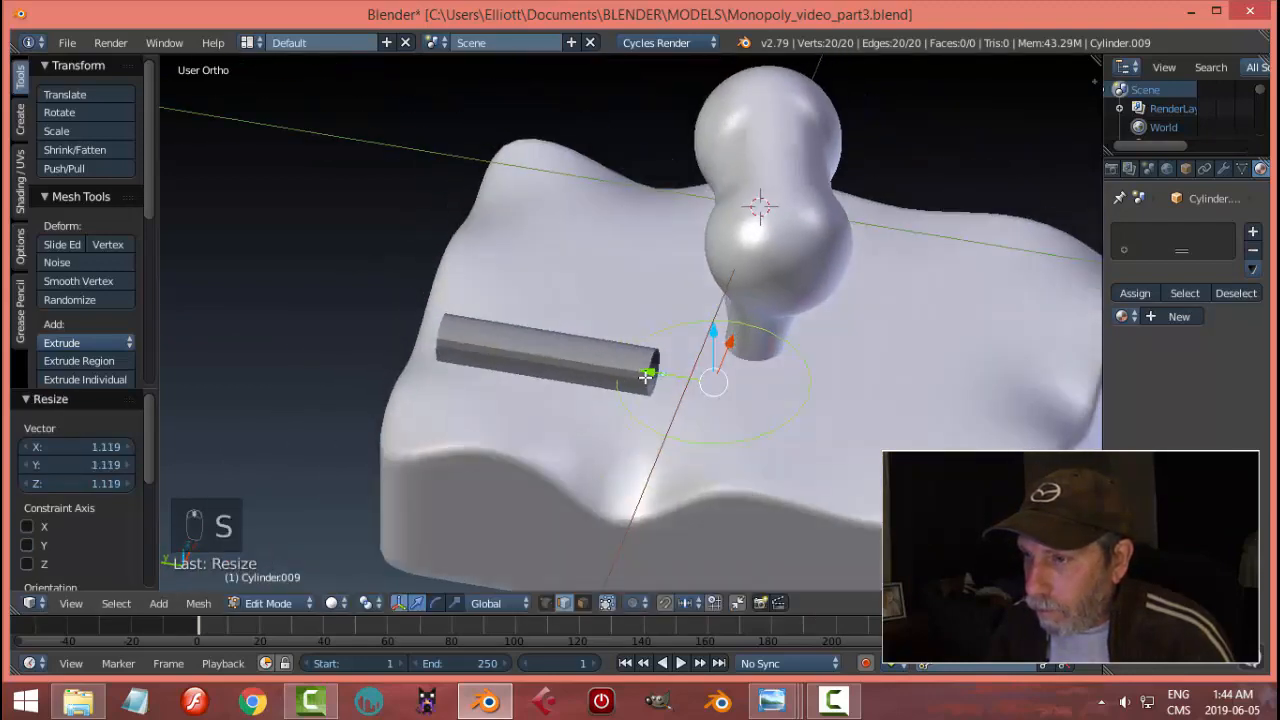
pyautogui.moveTo(646, 376); pyautogui.dragTo(662, 382)
pyautogui.moveTo(668, 386); pyautogui.dragTo(898, 439, button='middle')
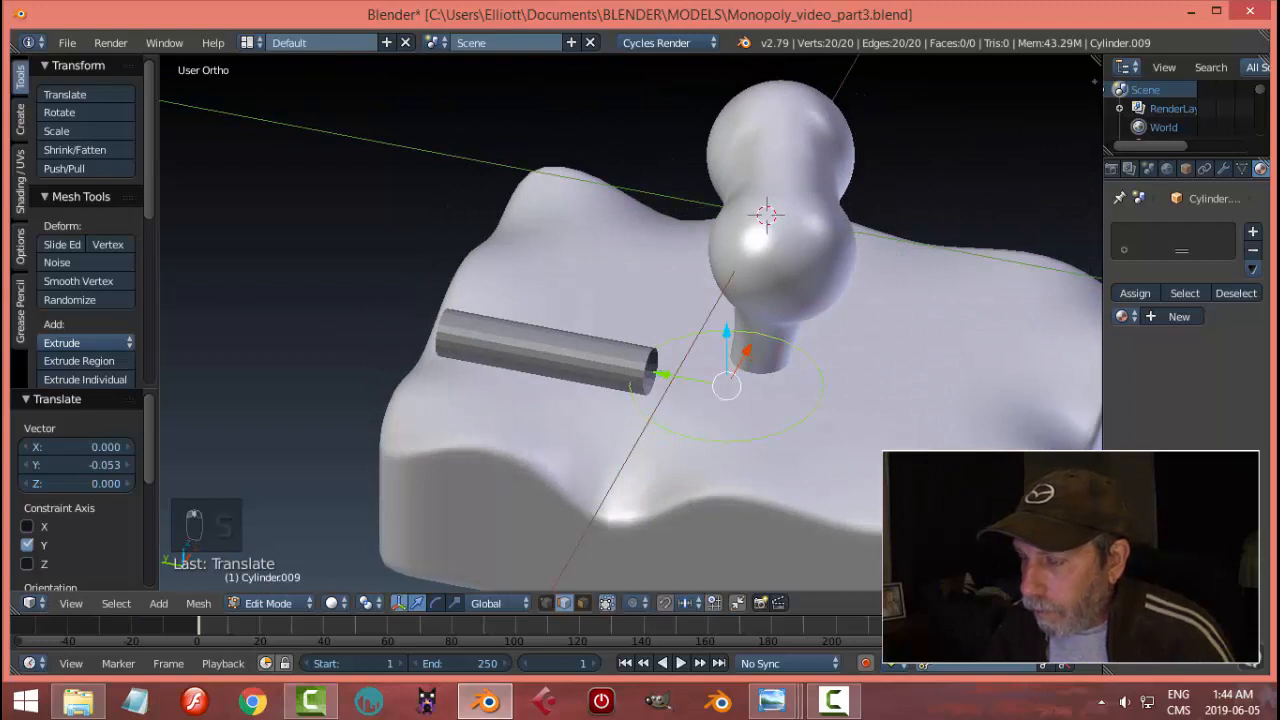
# - Extrude the ring's edges and scale them inward to about 0.88 to form a flat band
pyautogui.press('e')
pyautogui.press('s')
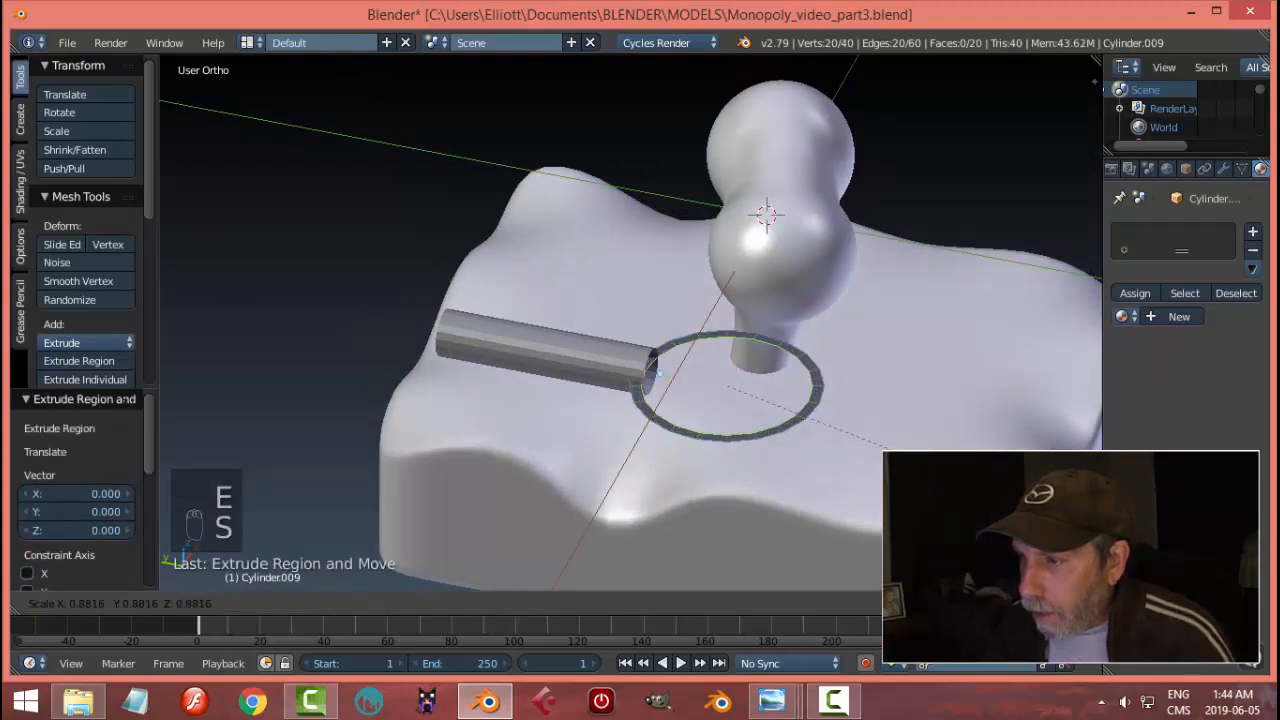
pyautogui.click(887, 448)
pyautogui.press('a')
pyautogui.press('a')
pyautogui.press('a')
# - Extrude the flat band upward about 0.11 into a solid ring and make all its normals consistent
pyautogui.moveTo(822, 462); pyautogui.dragTo(846, 434, button='middle')
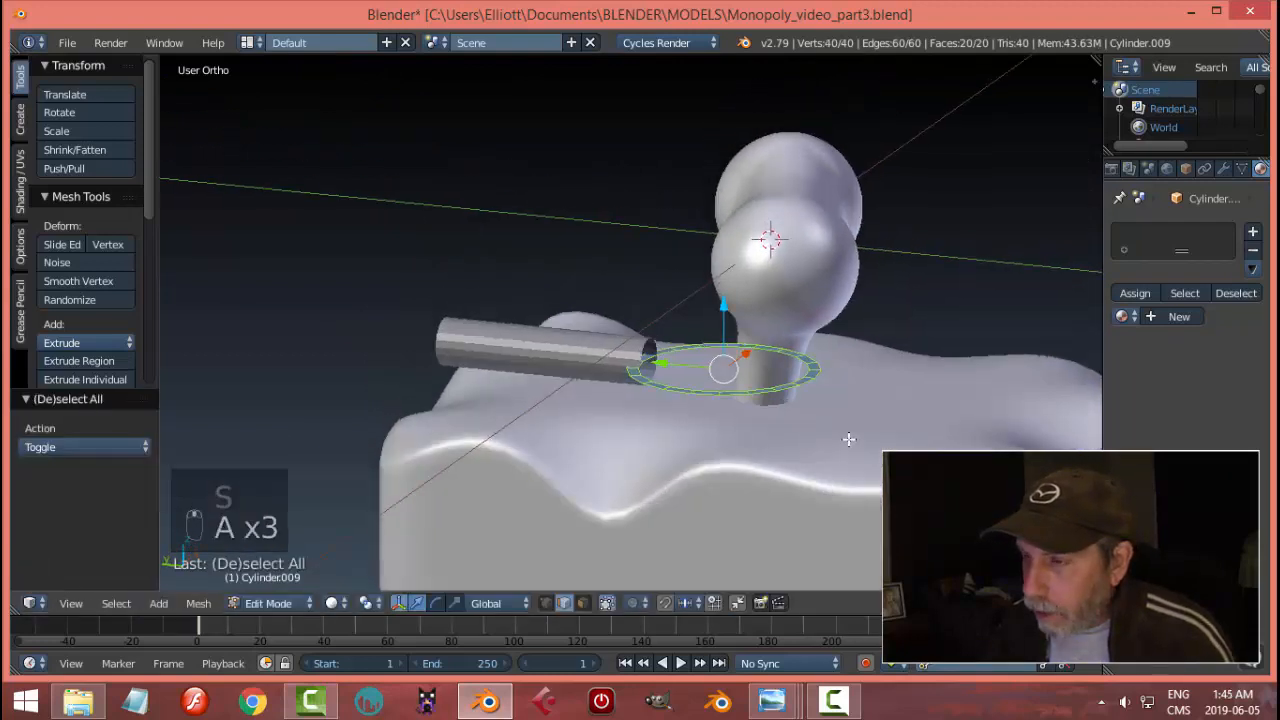
pyautogui.press('e')
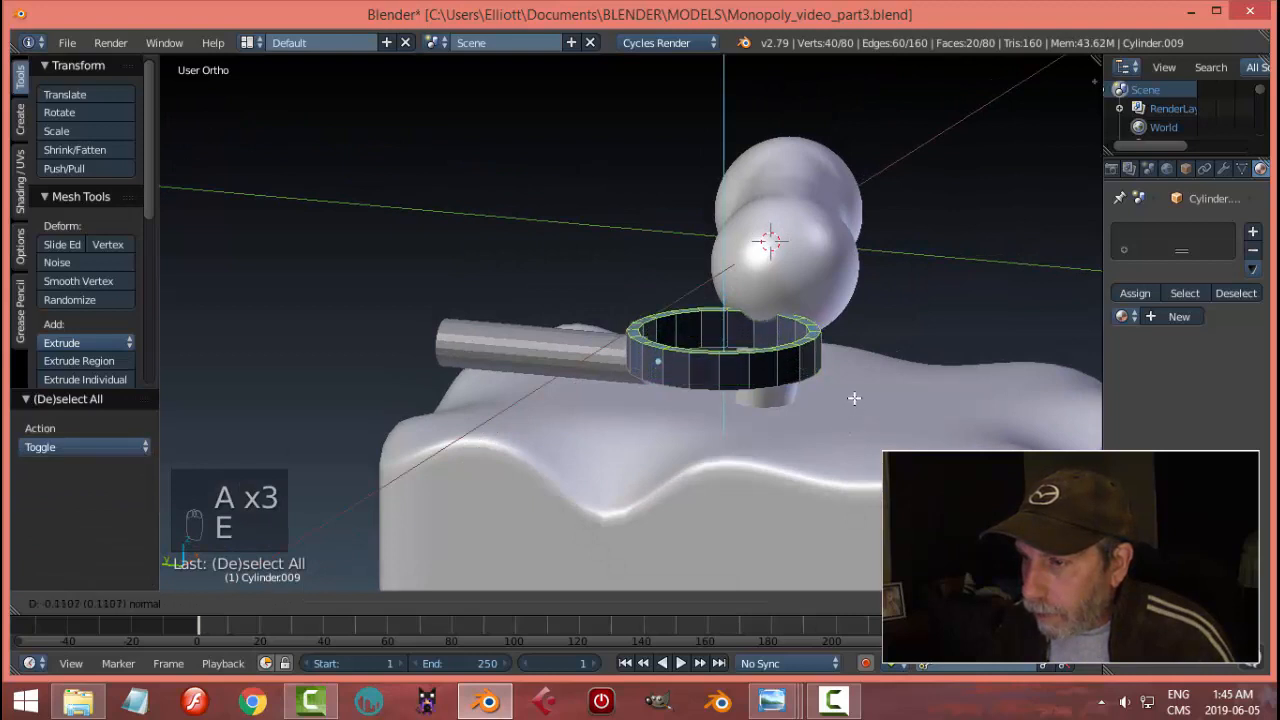
pyautogui.click(855, 391)
pyautogui.press('a')
pyautogui.press('a')
pyautogui.press('a')
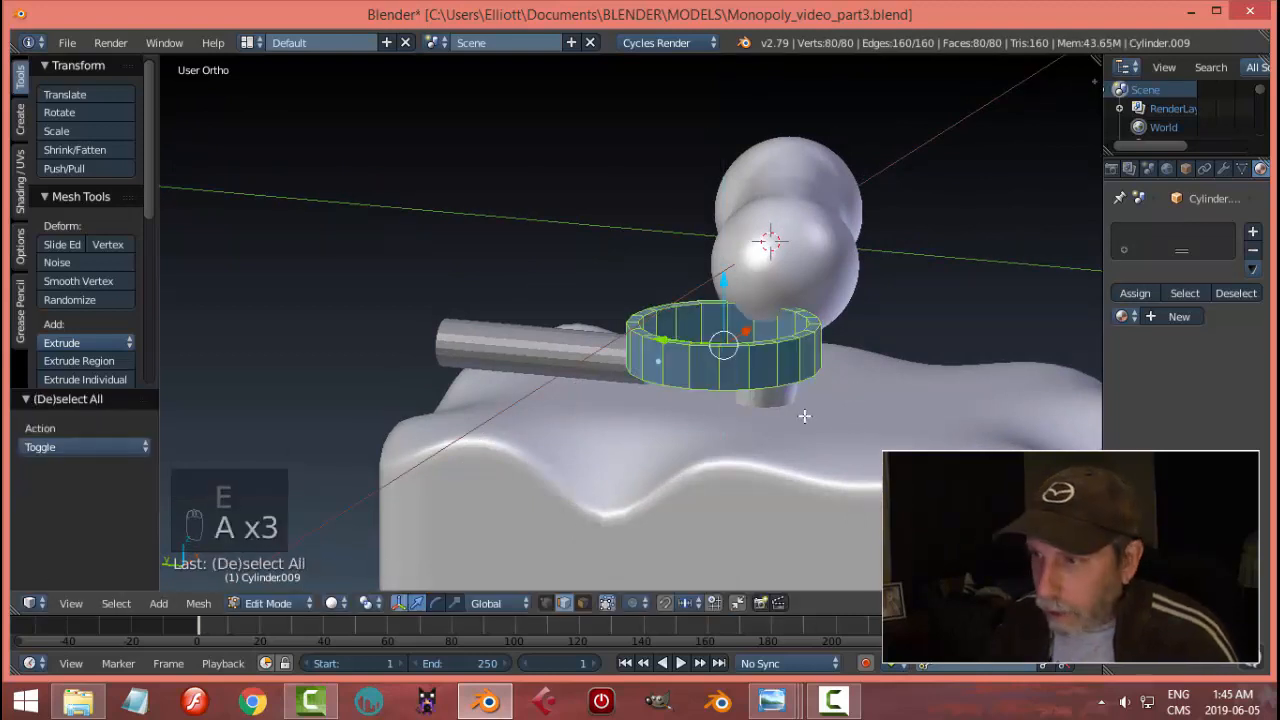
pyautogui.hotkey('ctrl', 'n')
# - Bevel the ring's inner and outer rim edge loops with an offset of about 0.009 and return to Object Mode
pyautogui.scroll(3, 804, 416)
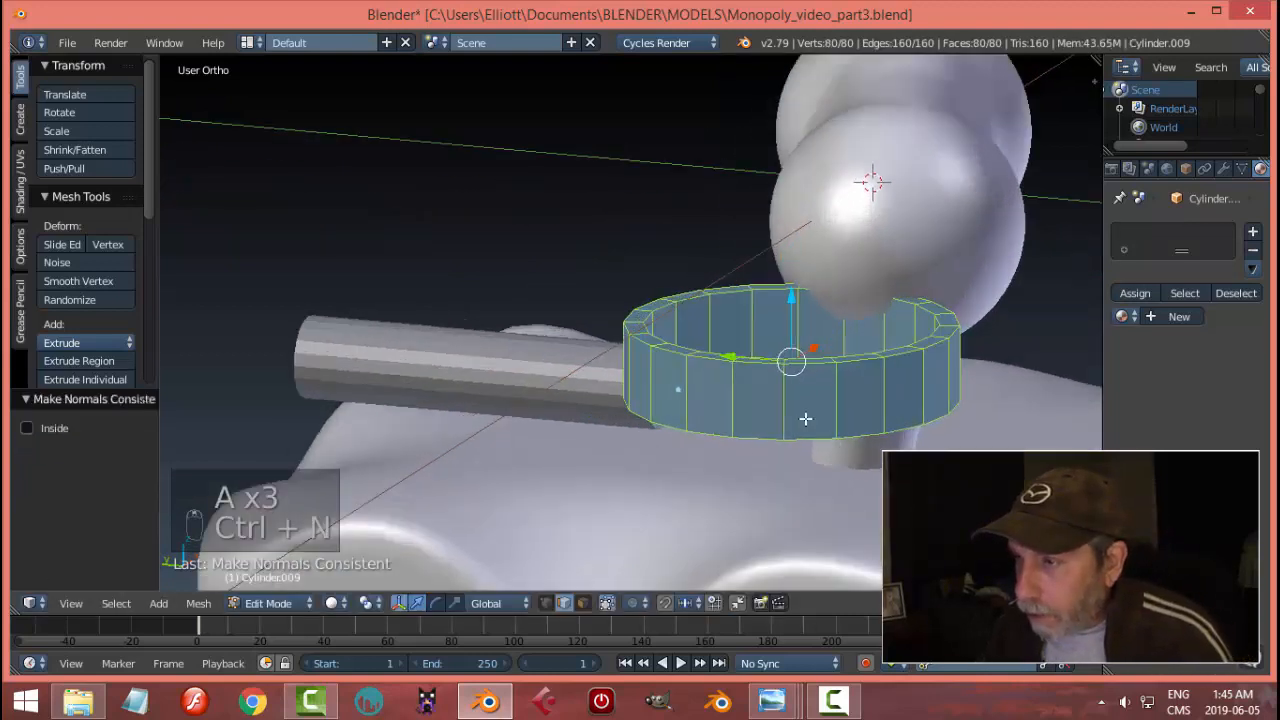
pyautogui.press('a')
pyautogui.keyDown('alt'); pyautogui.rightClick(806, 387); pyautogui.keyUp('alt')
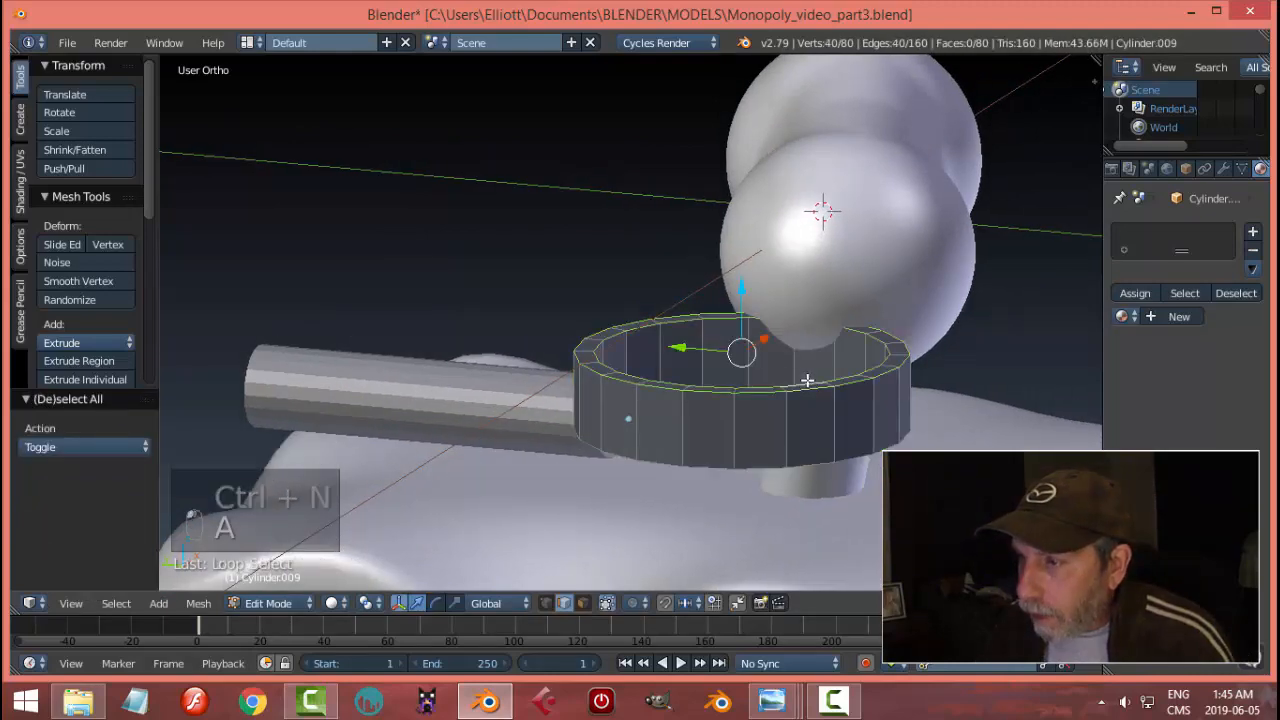
pyautogui.moveTo(749, 414); pyautogui.dragTo(845, 482, button='middle')
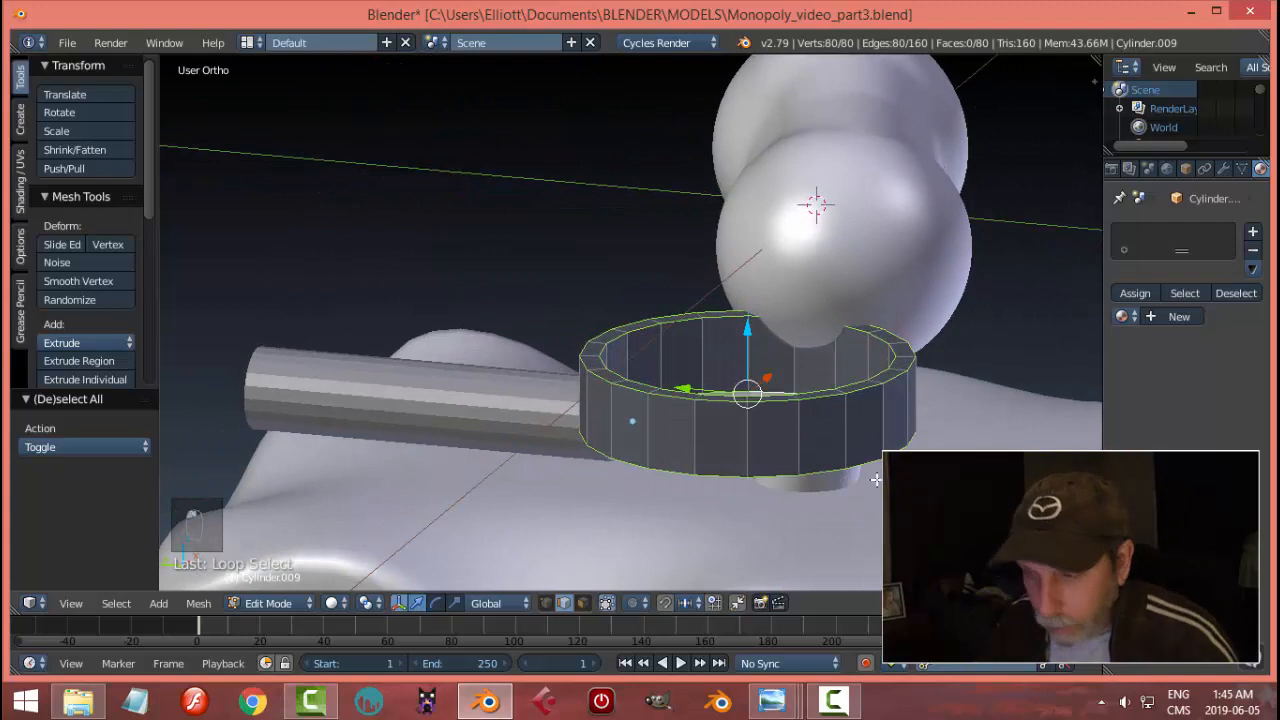
pyautogui.hotkey('ctrl', 'b')
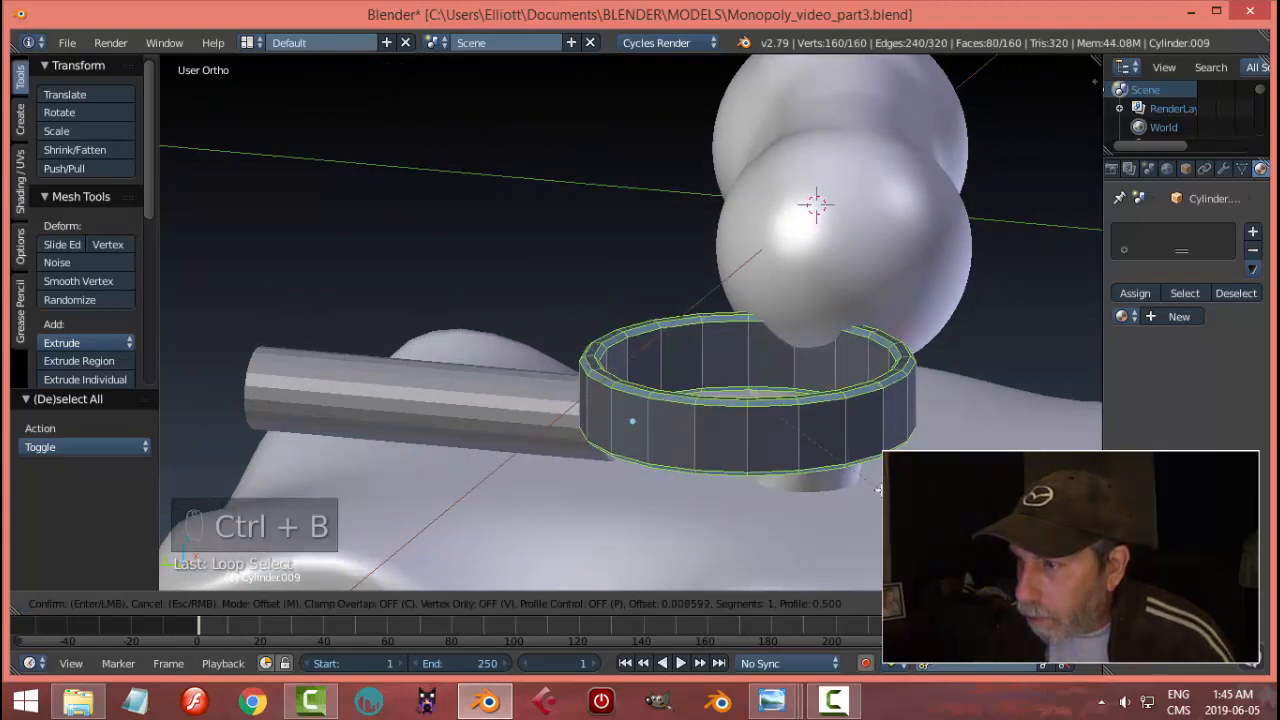
pyautogui.click(878, 489)
pyautogui.press('a')
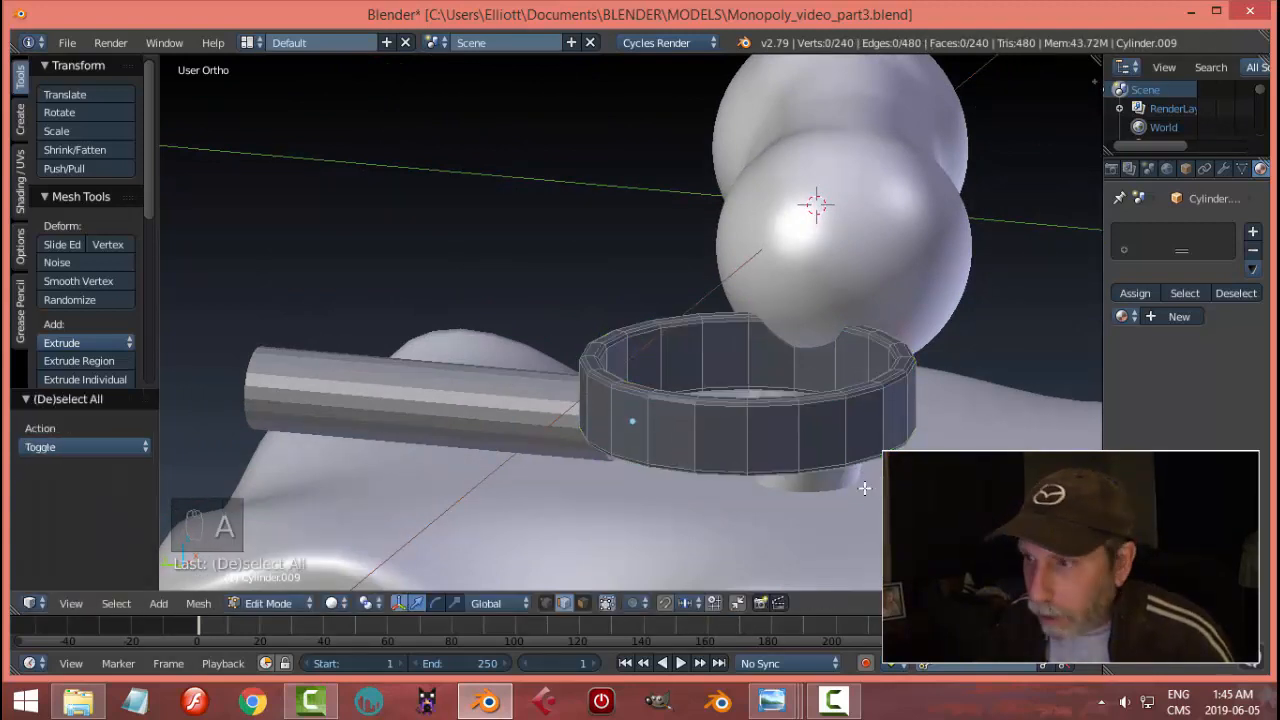
pyautogui.press('Tab')
pyautogui.click(727, 495)
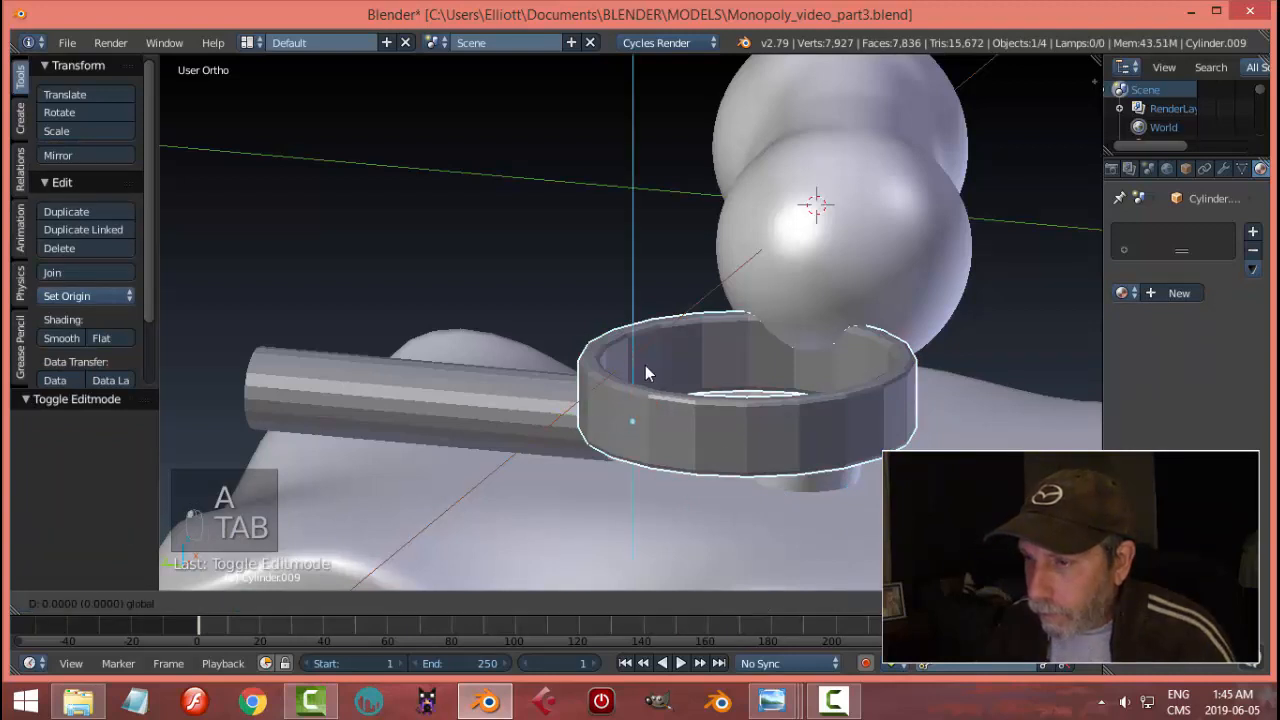
# - Lower the ring about 0.058 along Z and move it about -0.016 along Y, away from the tube
pyautogui.moveTo(645, 365); pyautogui.dragTo(636, 438)
pyautogui.moveTo(636, 438); pyautogui.dragTo(680, 460, button='middle')
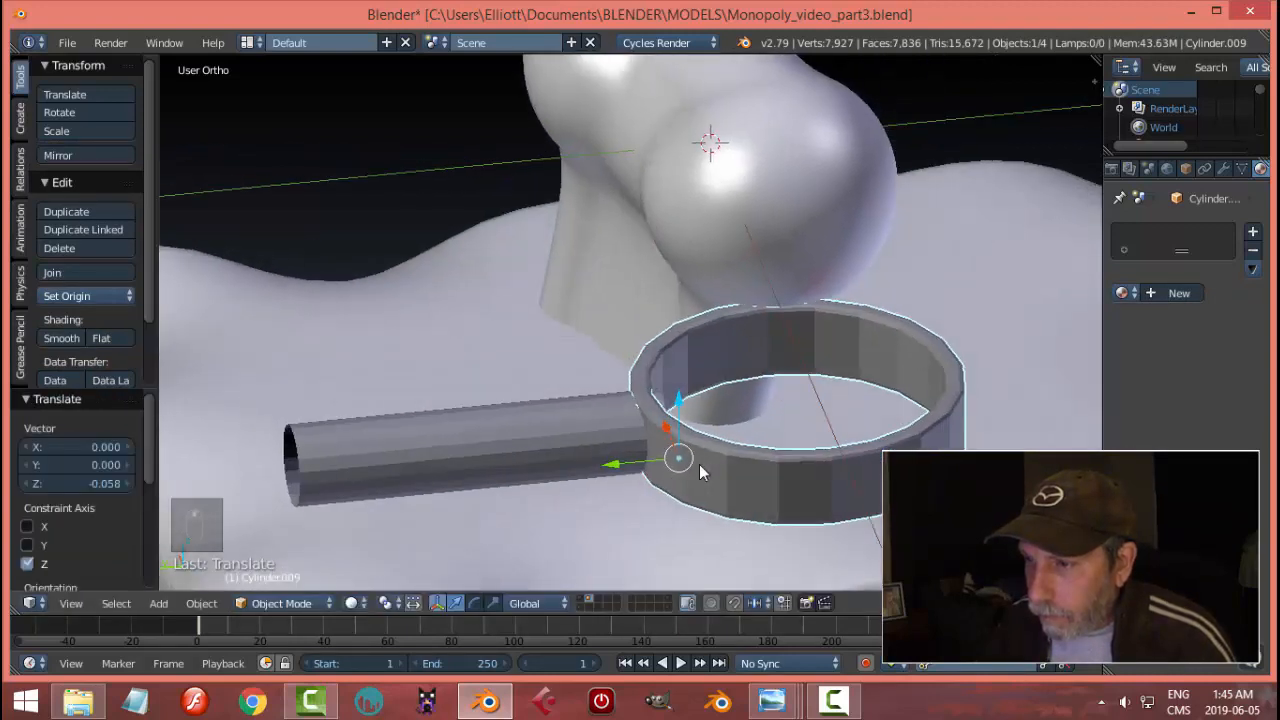
pyautogui.press('g')
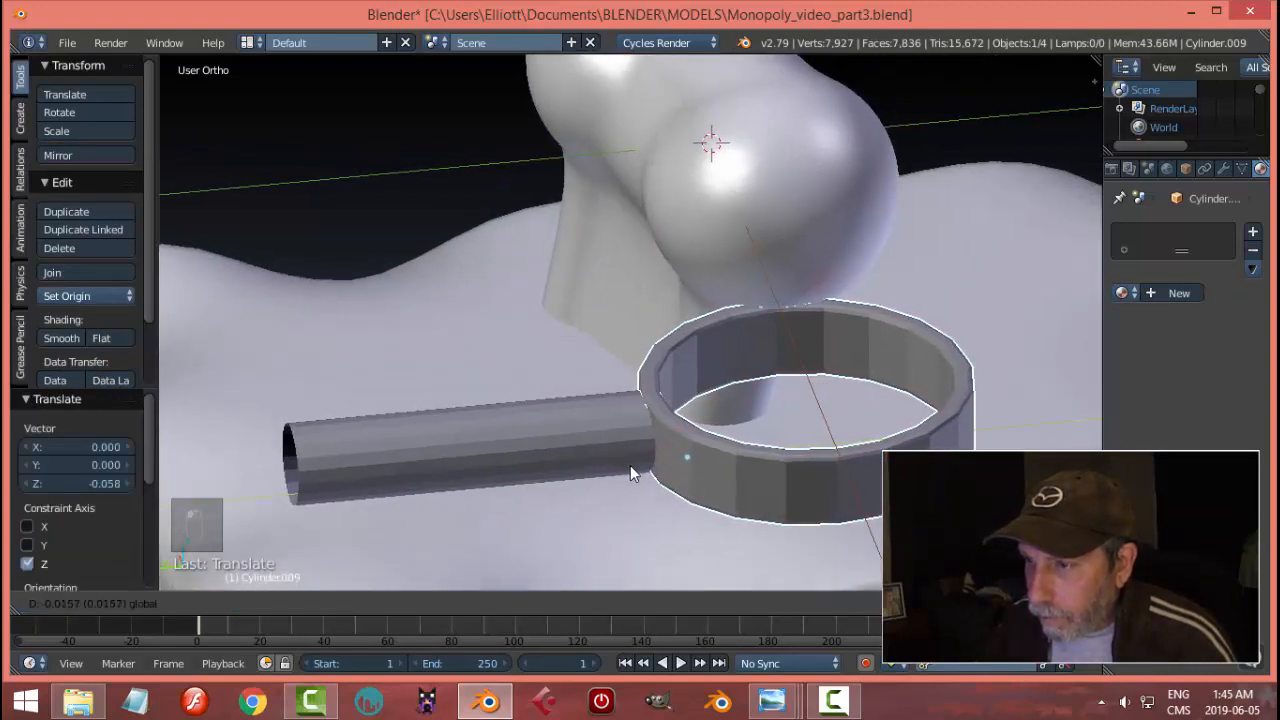
pyautogui.click(630, 465)
pyautogui.press('a')
pyautogui.moveTo(630, 465); pyautogui.dragTo(855, 428, button='middle')
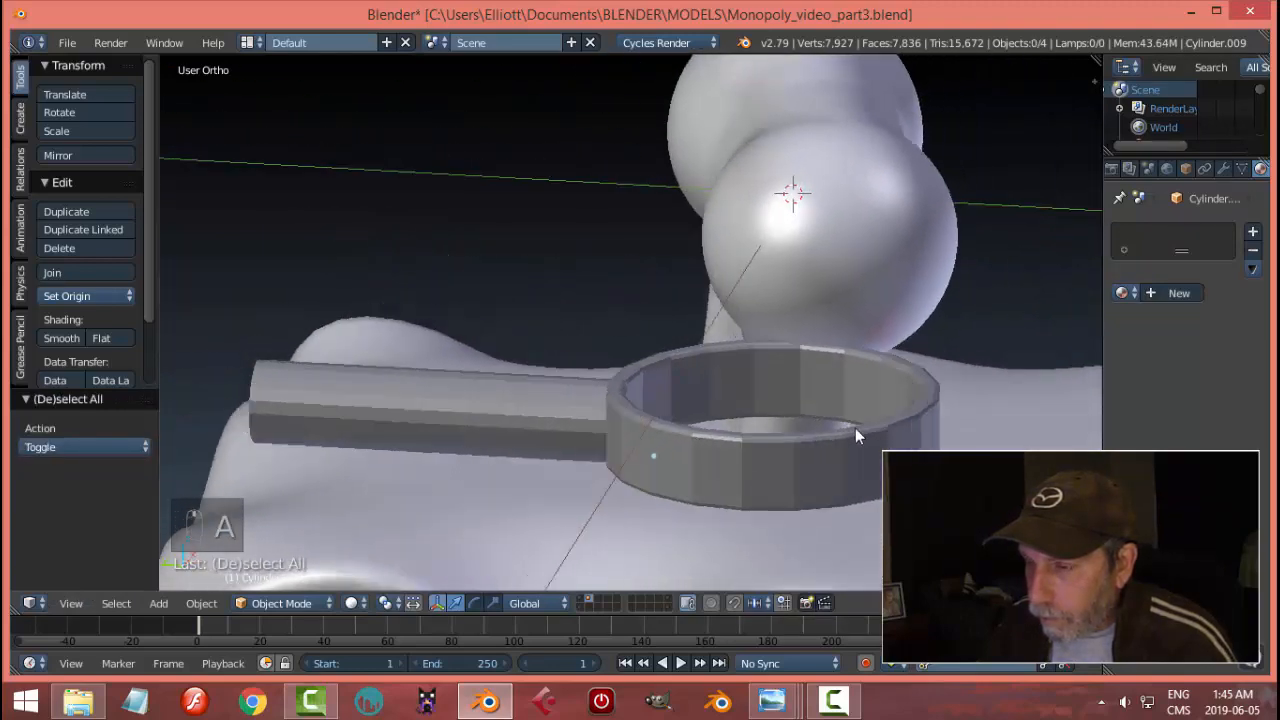
# - Set the origins of the tube and the ring to their own geometry
pyautogui.rightClick(640, 462)
pyautogui.press('KP_3')
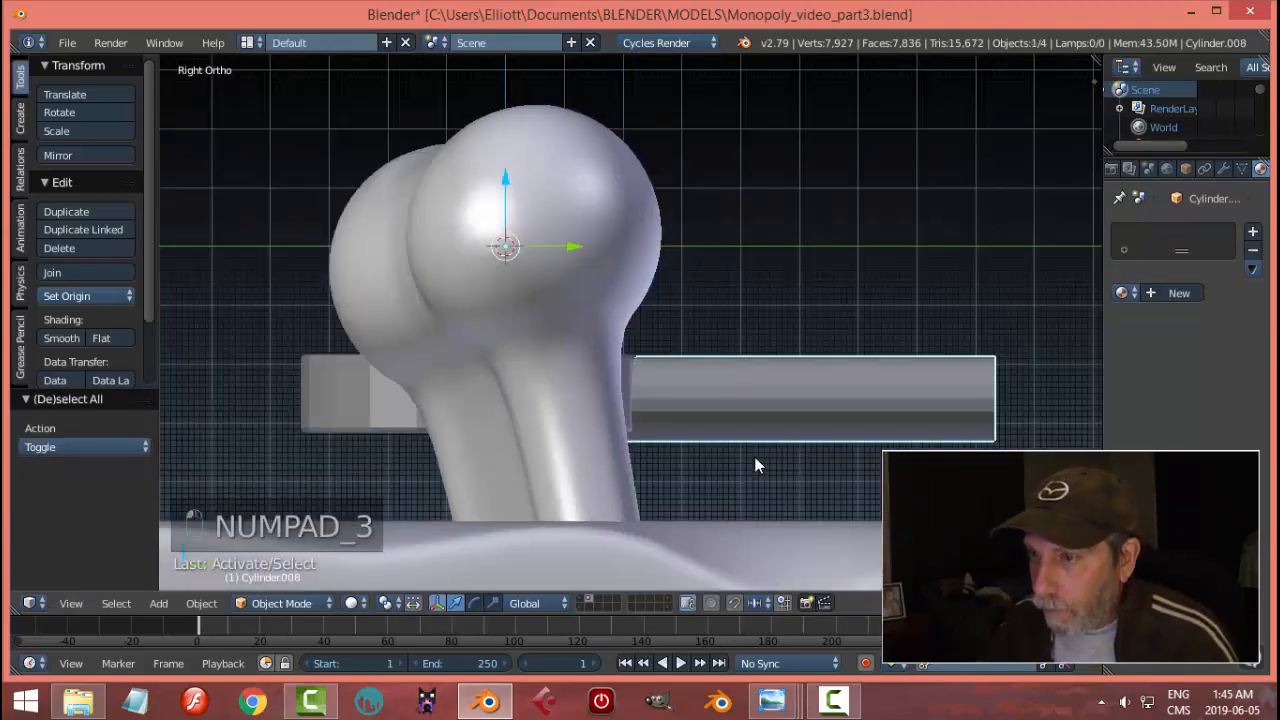
pyautogui.press('ctrl+KP_3')
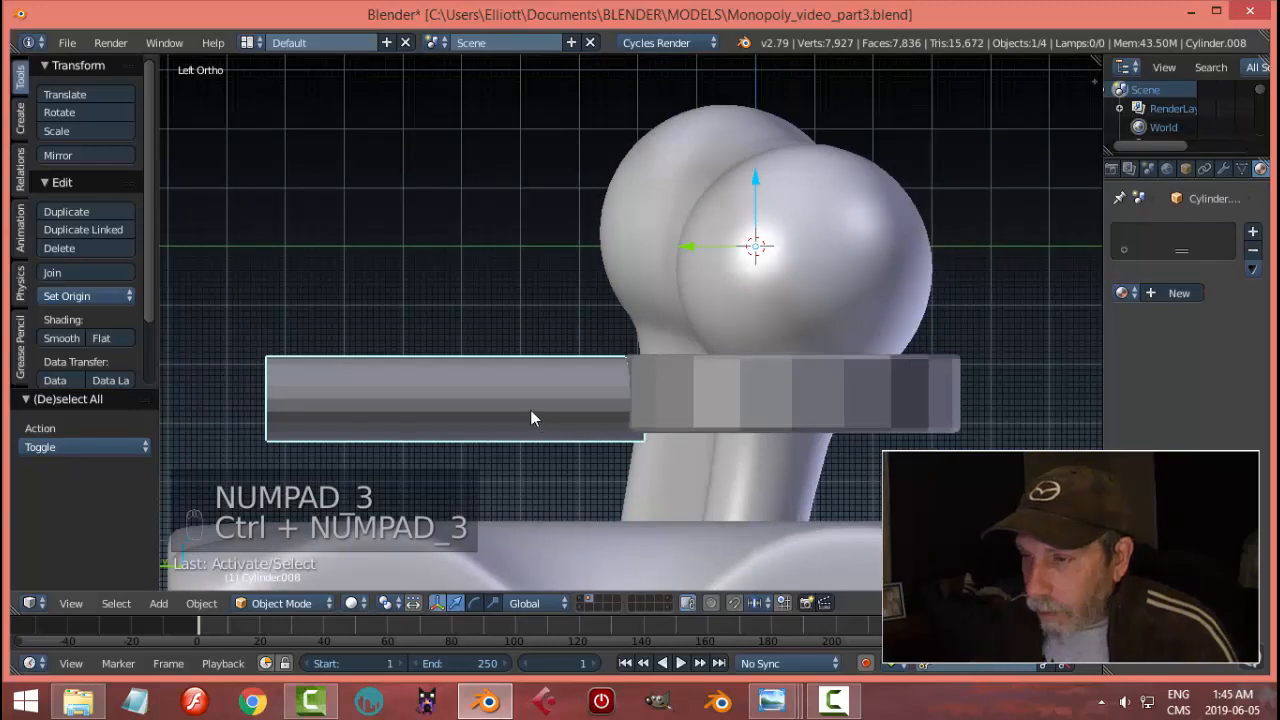
pyautogui.click(72, 296)
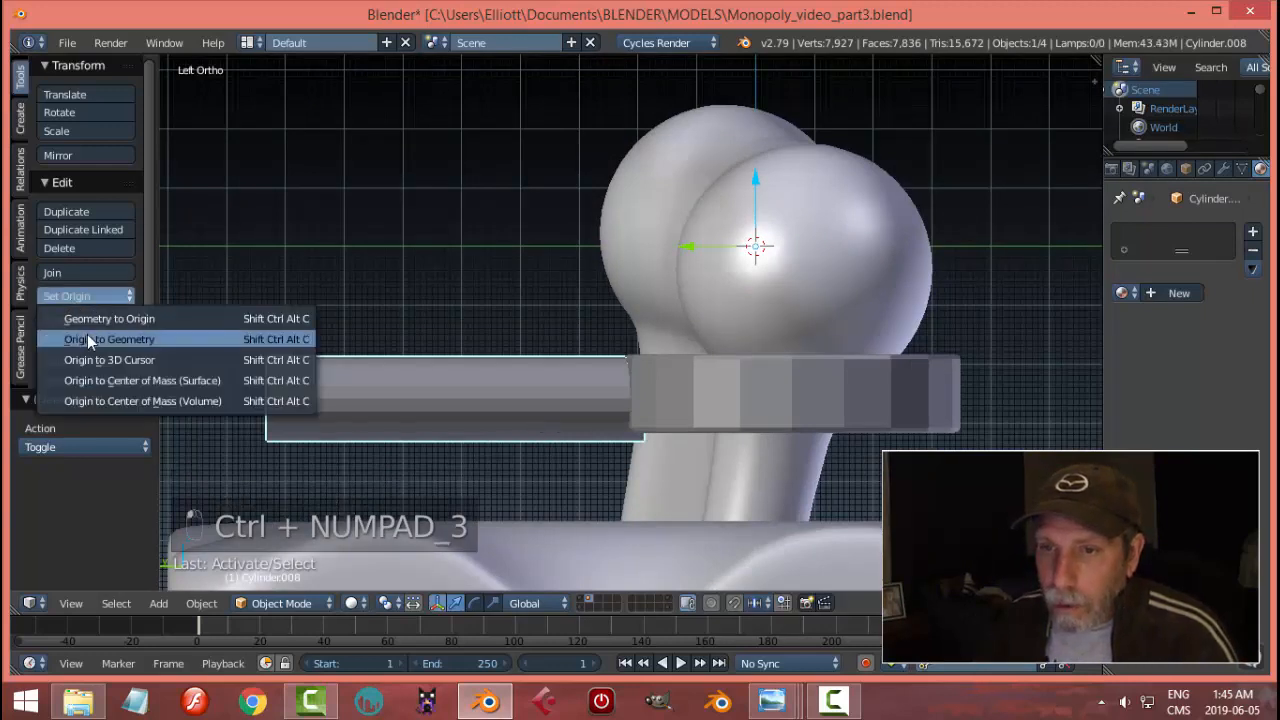
pyautogui.click(88, 340)
pyautogui.rightClick(784, 398)
pyautogui.click(92, 300)
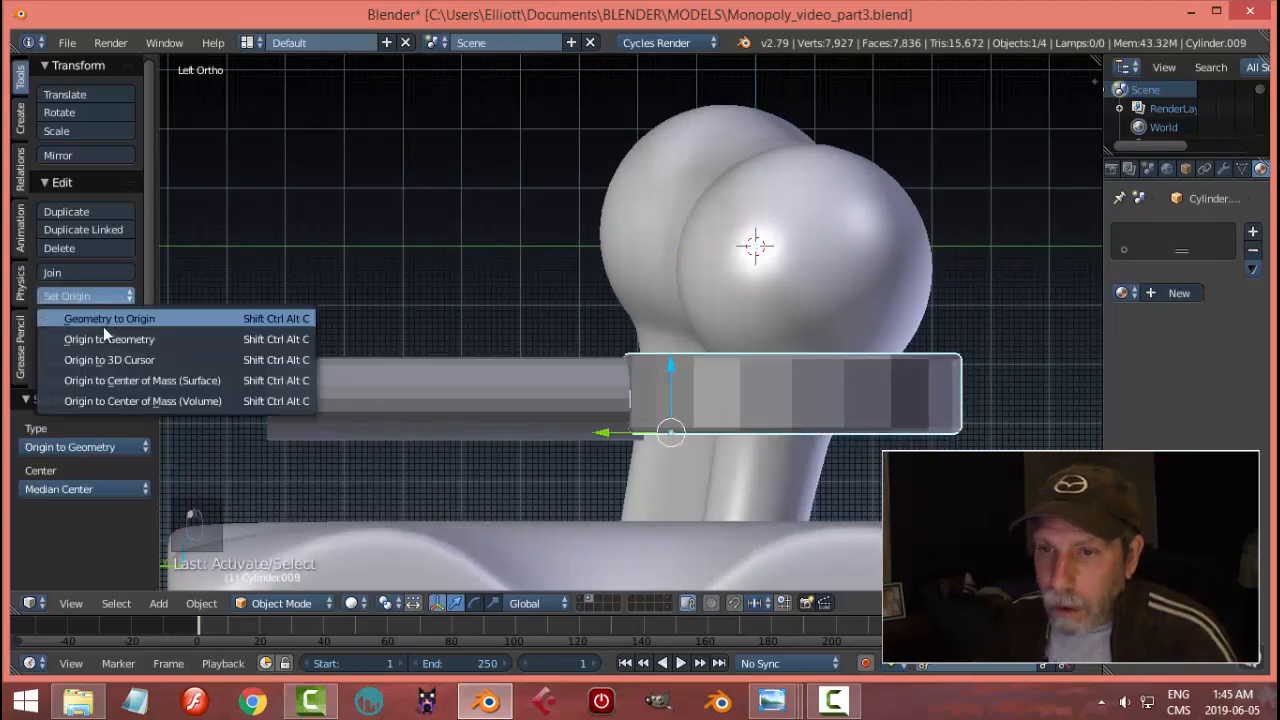
# - Thin the tube by scaling it to about 0.765 and again about 0.88 without affecting Y, nudging it along Z to line up with the ring
pyautogui.rightClick(571, 401)
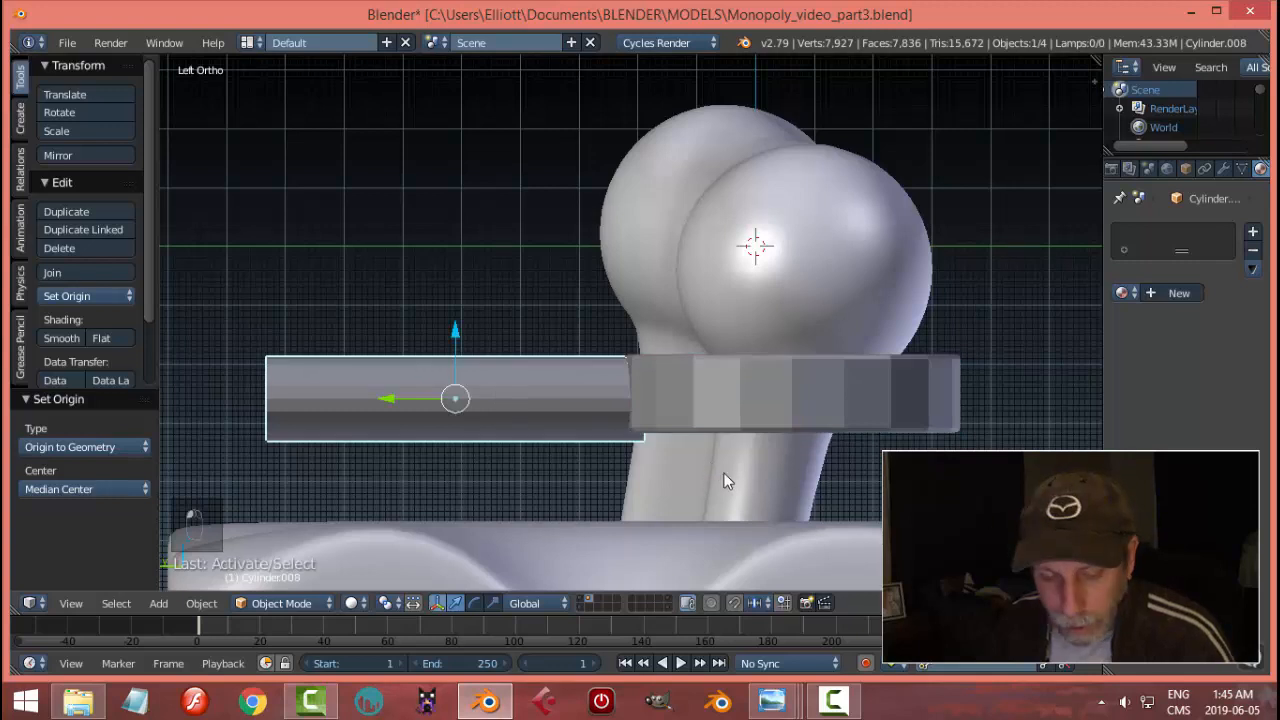
pyautogui.press('s')
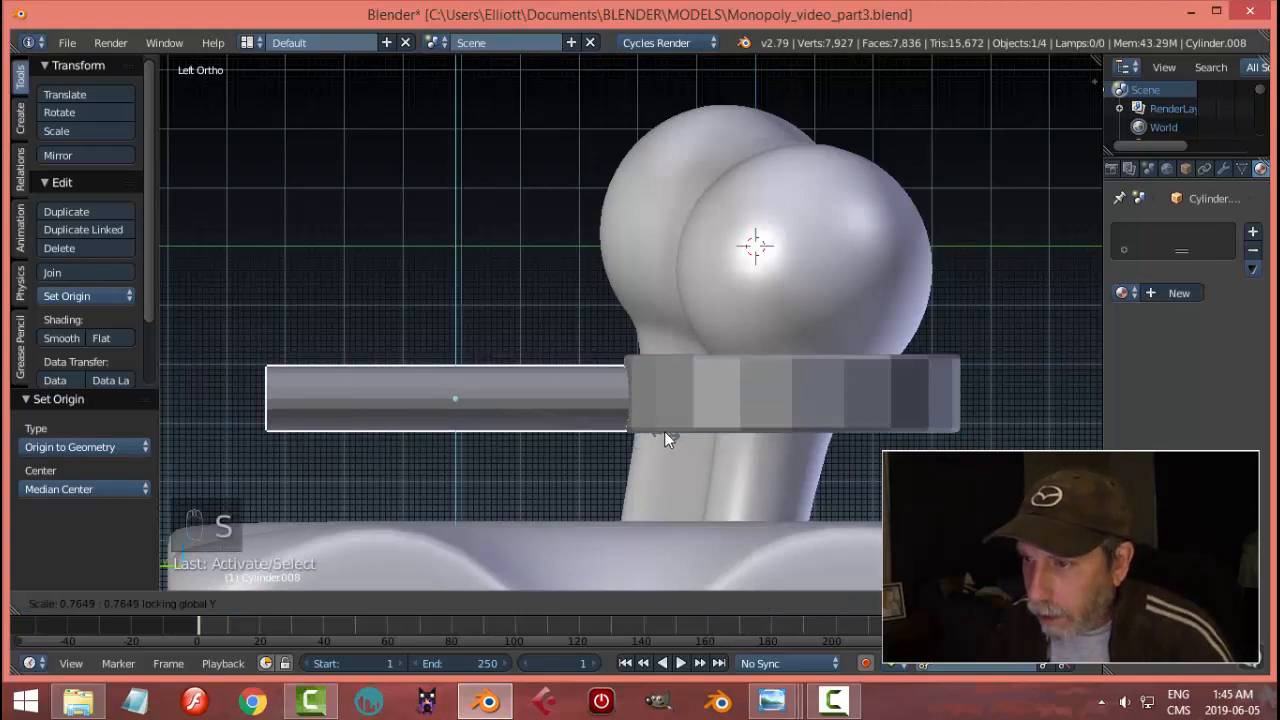
pyautogui.click(664, 430)
pyautogui.moveTo(450, 343); pyautogui.dragTo(455, 329)
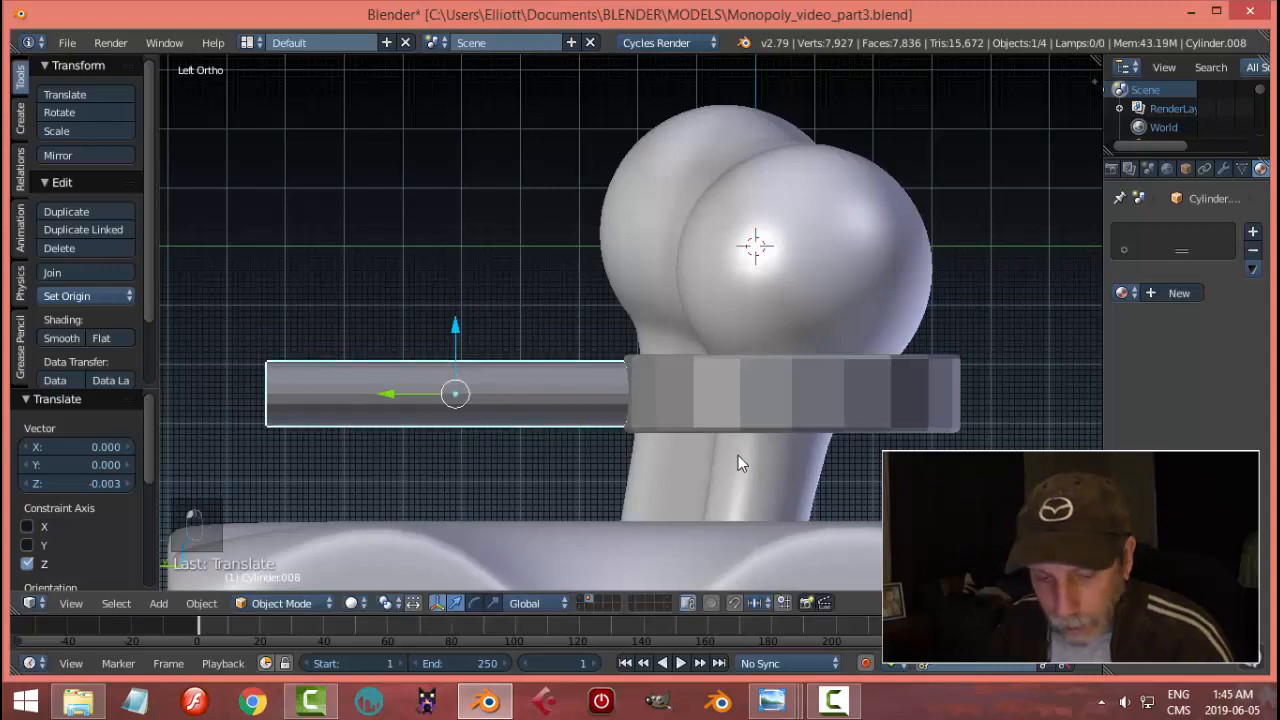
pyautogui.press('s')
pyautogui.hotkey('shift', 'y')
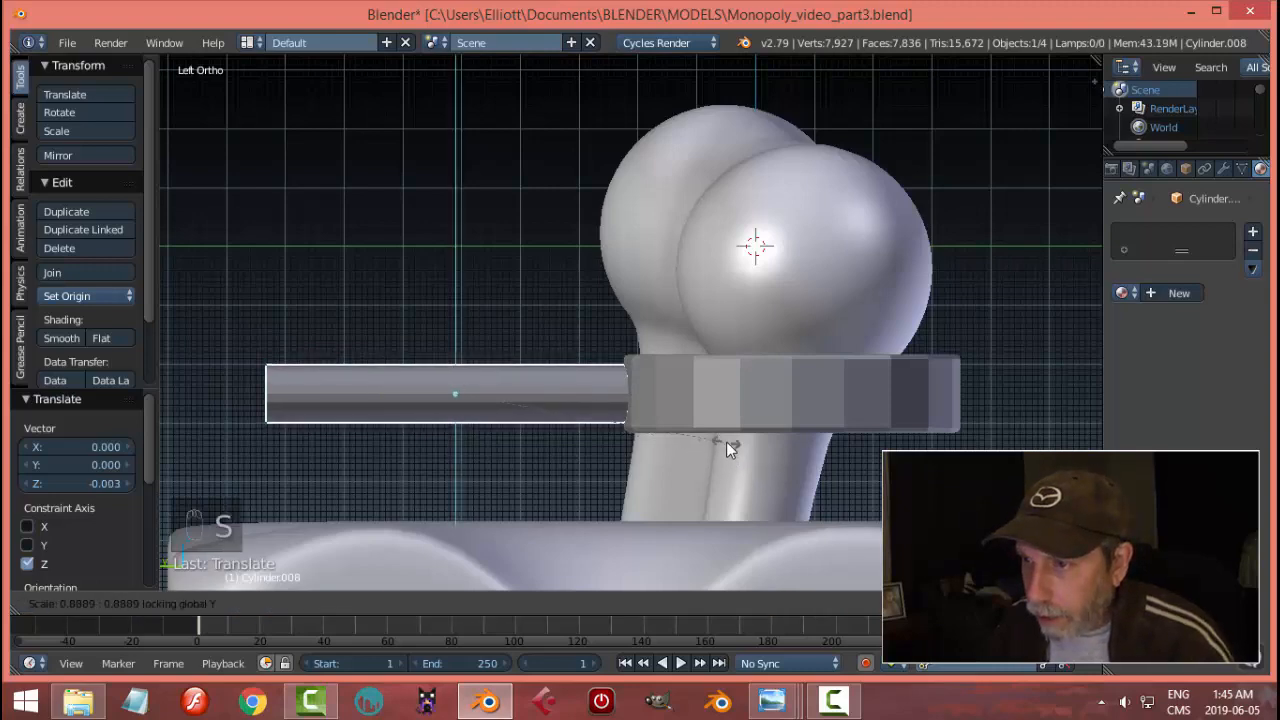
pyautogui.click(726, 441)
pyautogui.press('a')
pyautogui.moveTo(809, 442); pyautogui.dragTo(820, 468, button='middle')
pyautogui.moveTo(806, 531); pyautogui.dragTo(800, 480, button='middle')
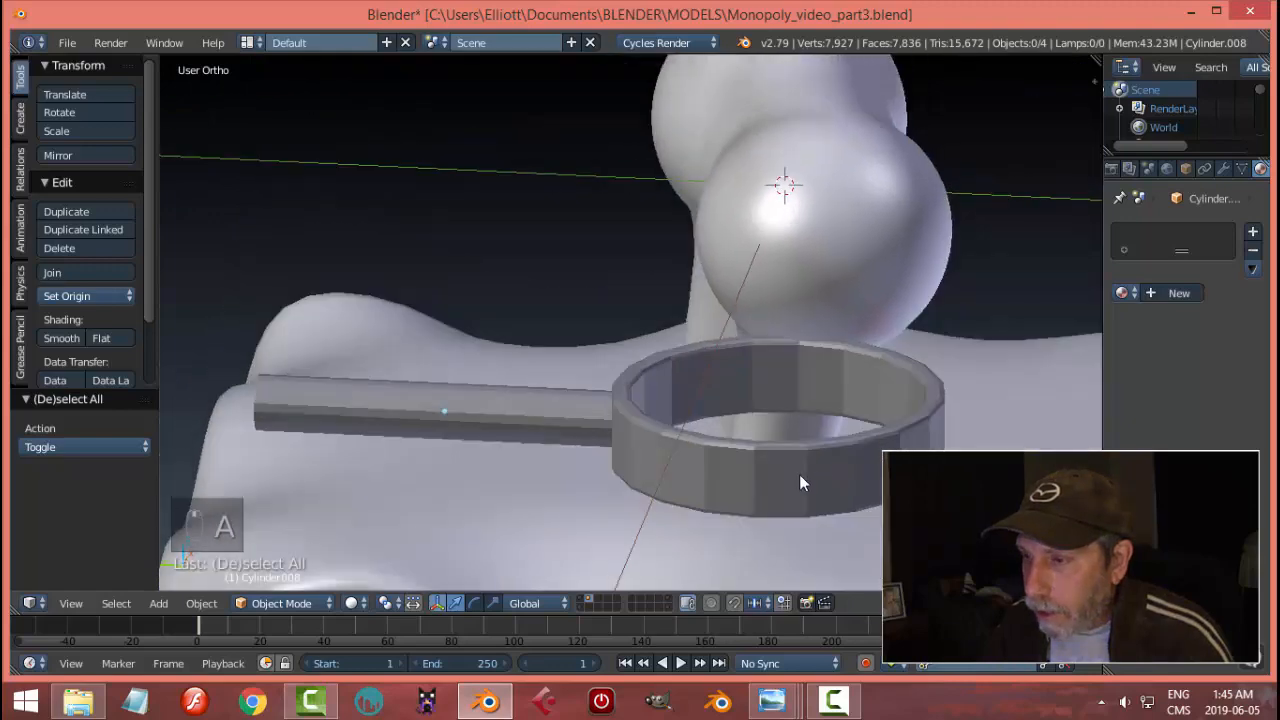
# - Copy the Subsurf modifier from the bridged-sphere object to the ring and shade the ring smooth
pyautogui.rightClick(830, 478)
pyautogui.keyDown('shift'); pyautogui.rightClick(806, 283); pyautogui.keyUp('shift')
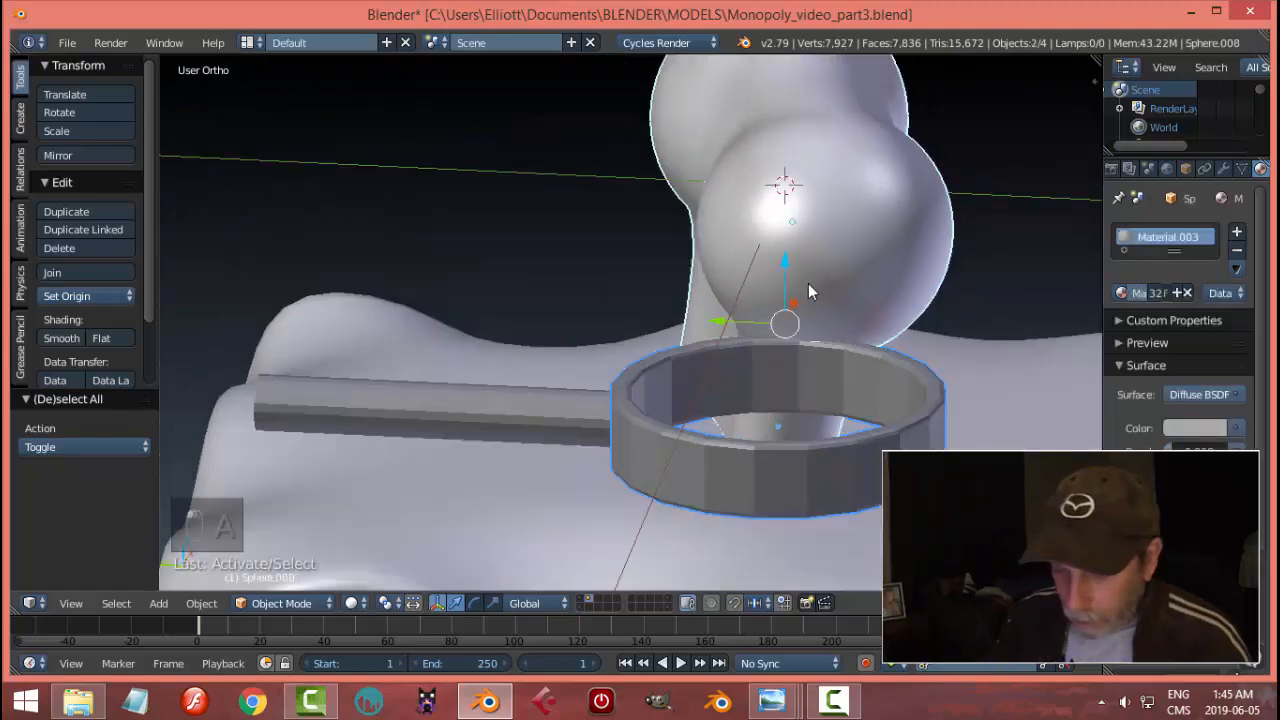
pyautogui.hotkey('ctrl', 'l')
pyautogui.click(808, 285)
pyautogui.press('a')
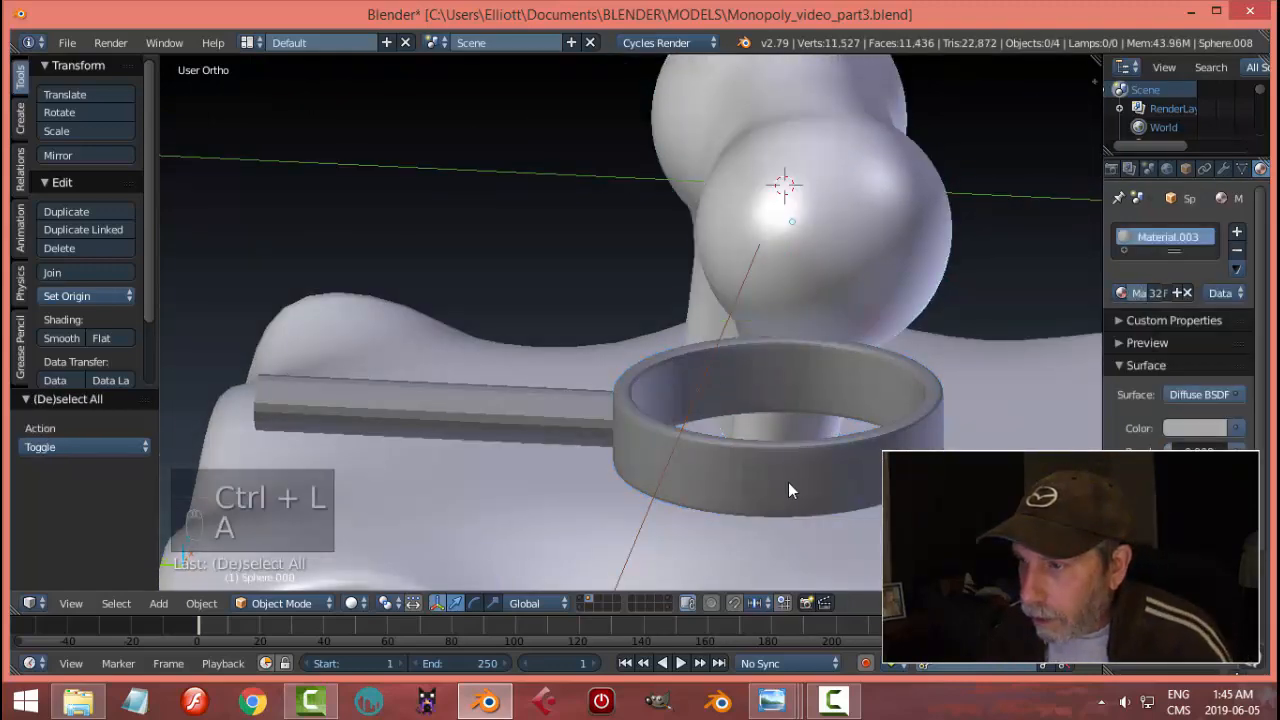
pyautogui.rightClick(789, 484)
pyautogui.click(60, 338)
# - Duplicate the ring's upper inner edge loop in place, separate it into its own object, and return to Object Mode
pyautogui.moveTo(360, 372)
pyautogui.mouseDown(button='middle')
pyautogui.moveTo(834, 398)
pyautogui.moveTo(882, 372)
pyautogui.mouseUp(button='middle')
pyautogui.rightClick(532, 413)
pyautogui.moveTo(667, 394); pyautogui.dragTo(703, 449, button='middle')
pyautogui.rightClick(707, 385)
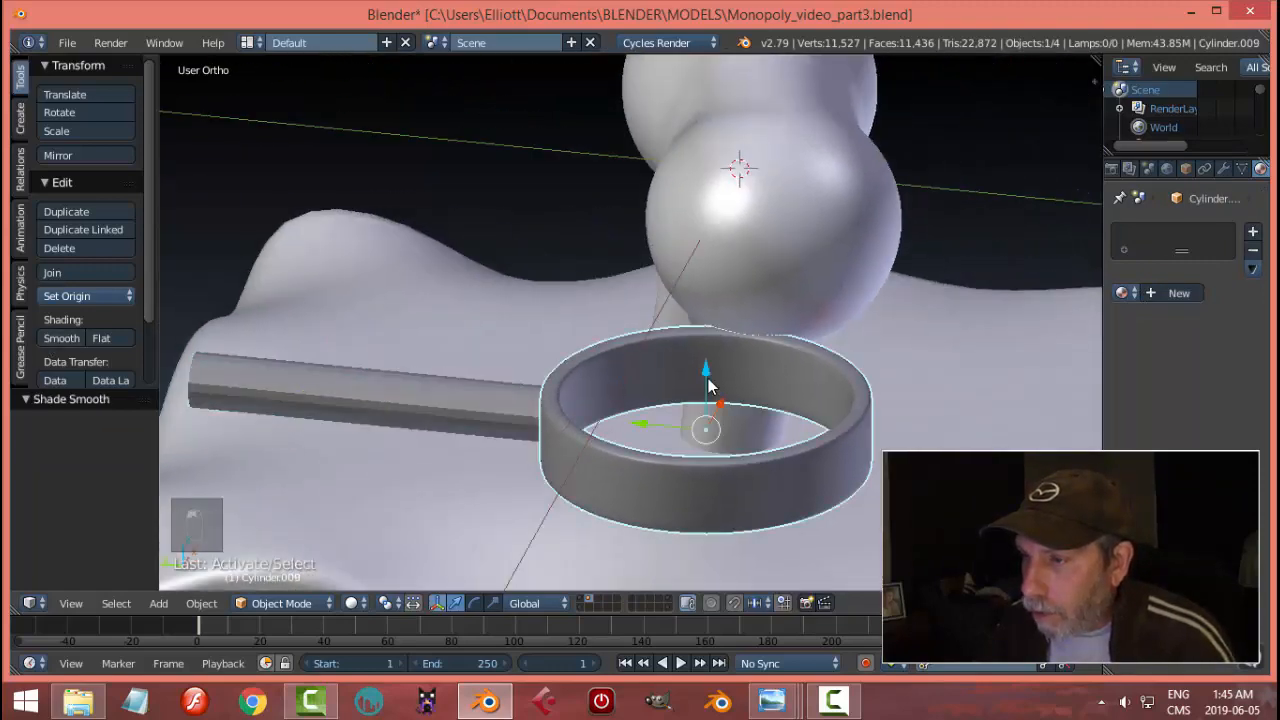
pyautogui.press('Tab')
pyautogui.scroll(2, 793, 389)
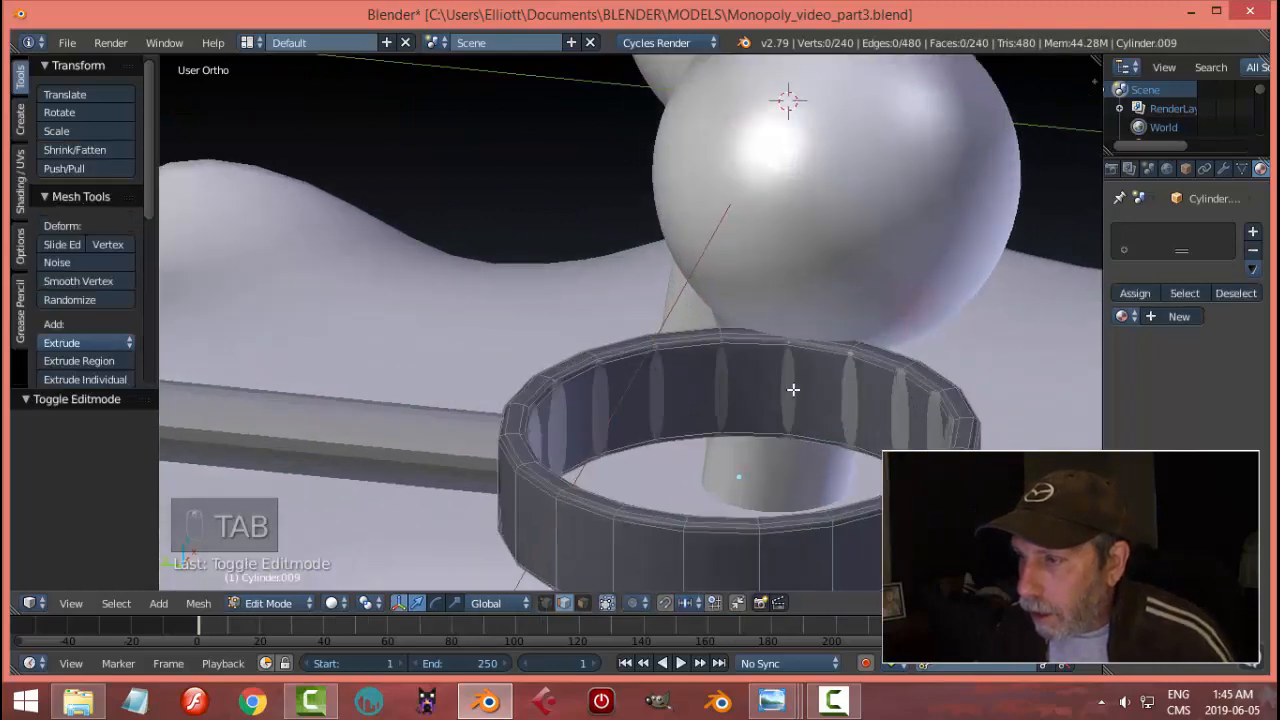
pyautogui.keyDown('alt'); pyautogui.rightClick(805, 352); pyautogui.keyUp('alt')
pyautogui.scroll(-2, 808, 394)
pyautogui.moveTo(790, 406); pyautogui.dragTo(764, 426, button='middle')
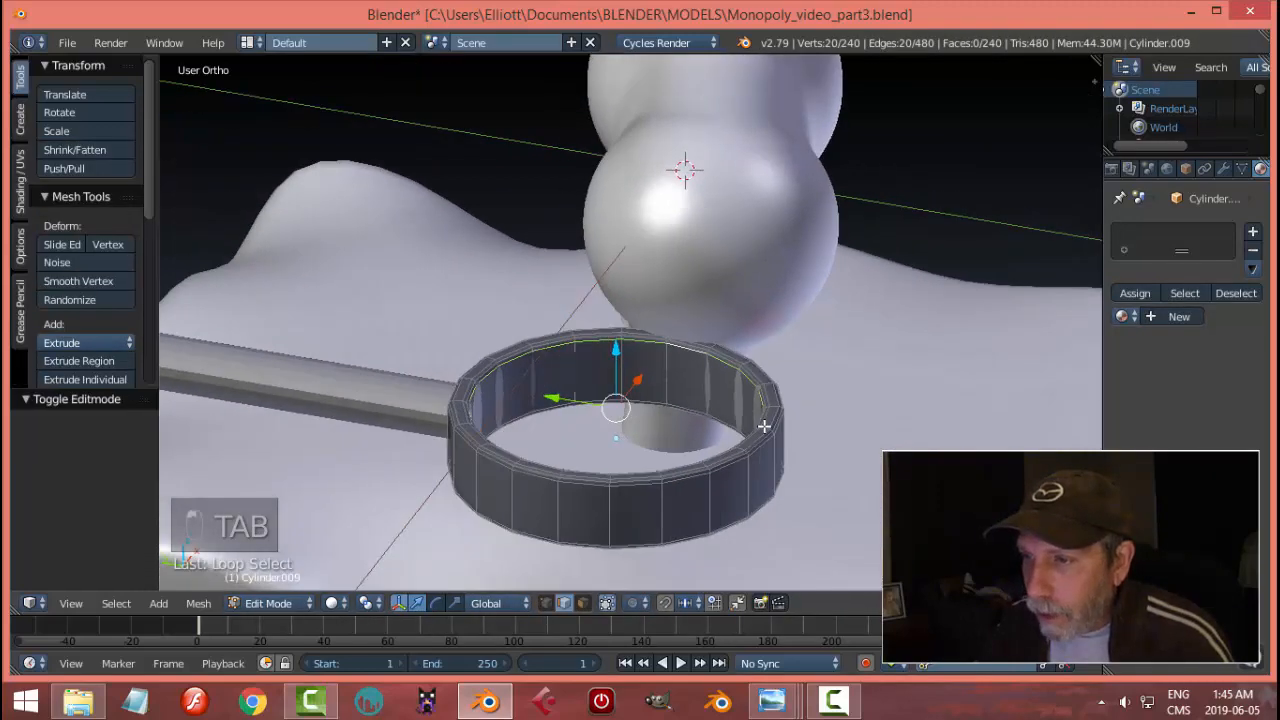
pyautogui.hotkey('shift', 'd')
pyautogui.press('p')
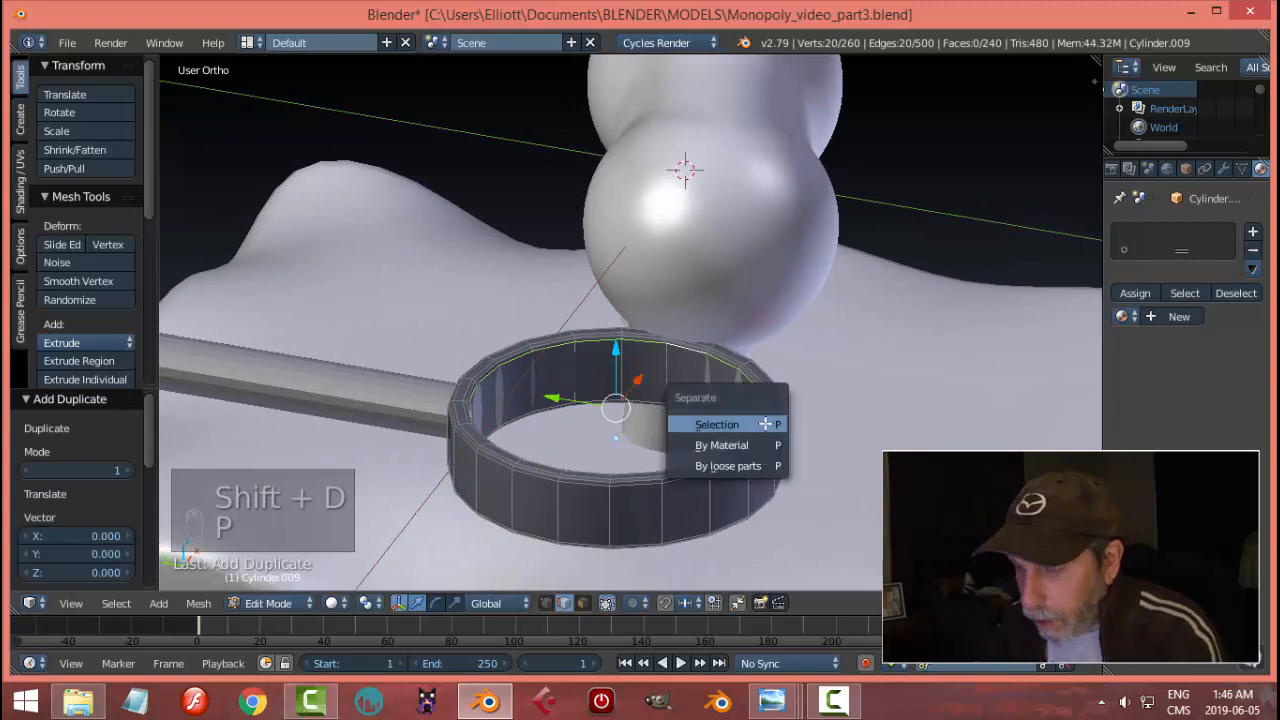
pyautogui.click(755, 423)
pyautogui.press('Tab')
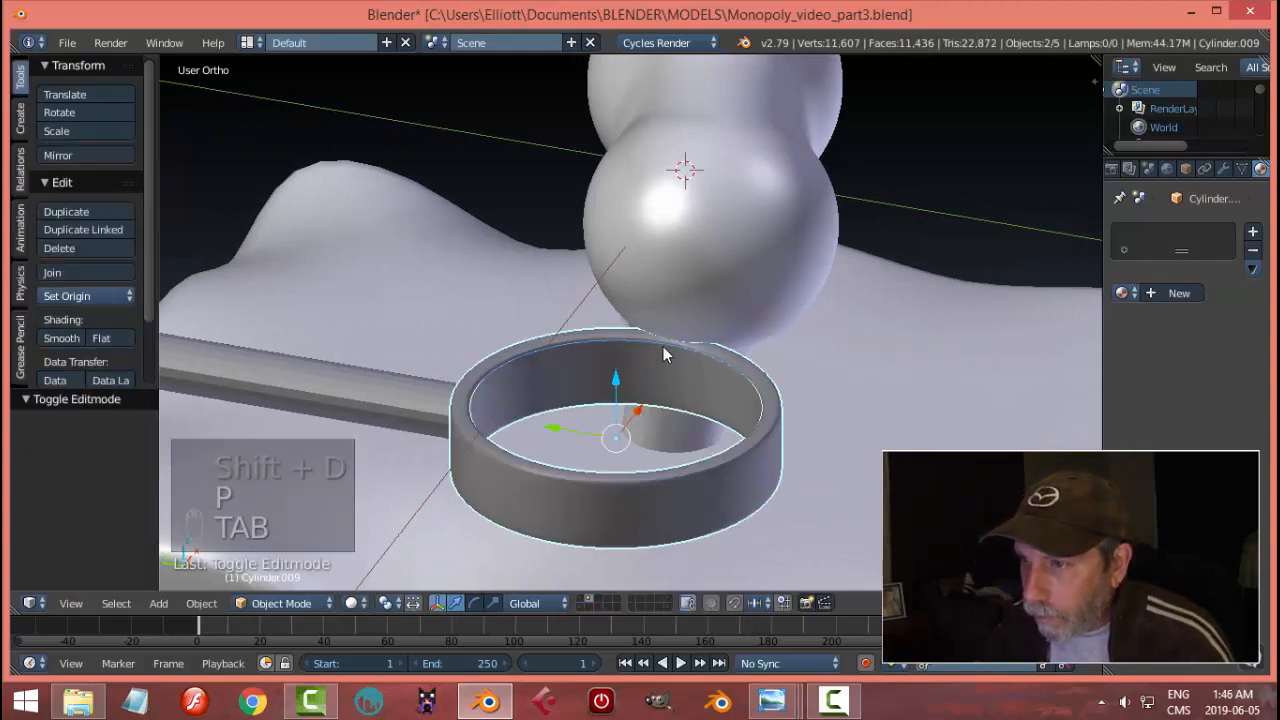
# - Set the separated loop's origin to its geometry and remove its Subsurf modifier
pyautogui.rightClick(665, 354)
pyautogui.click(65, 296)
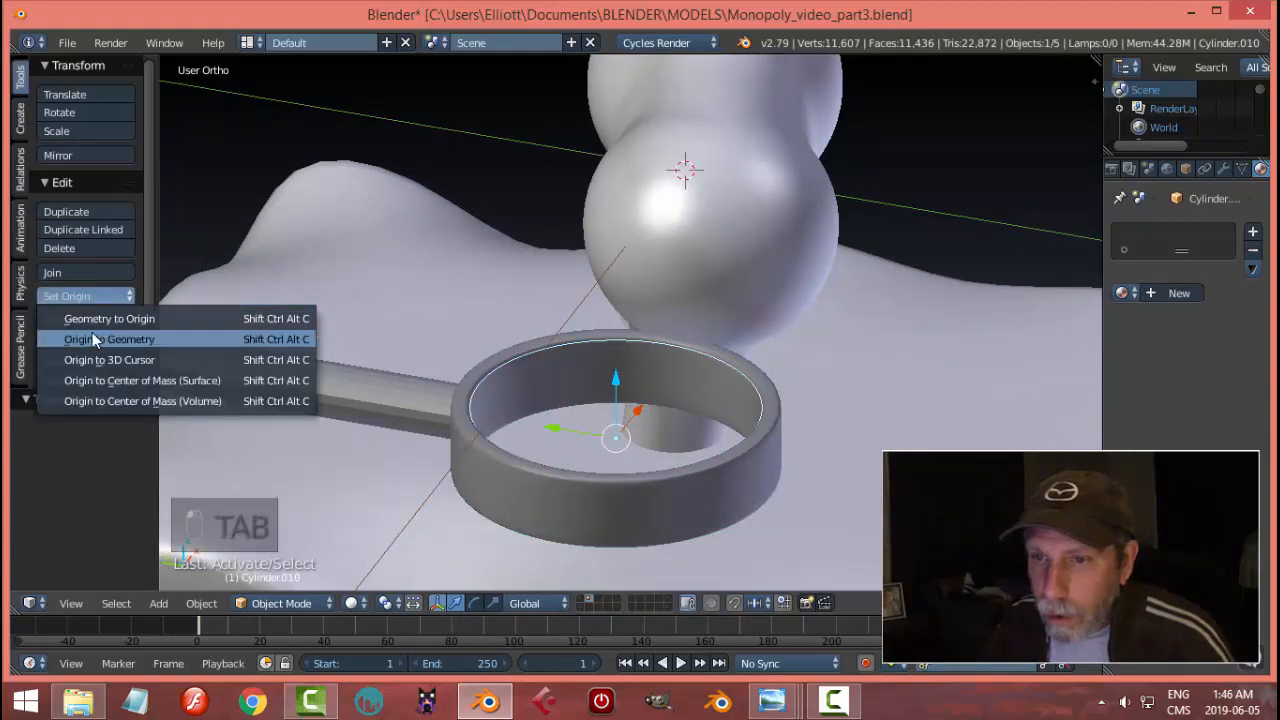
pyautogui.click(92, 333)
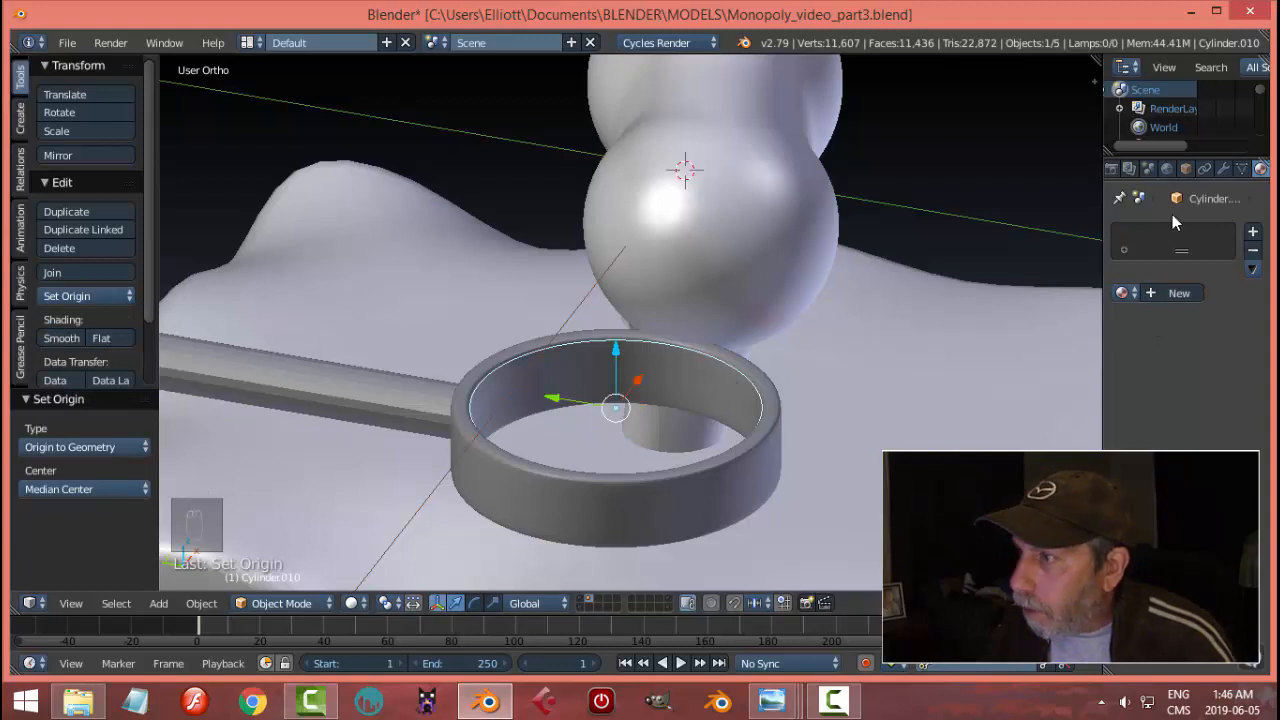
pyautogui.click(1224, 170)
pyautogui.click(1255, 260)
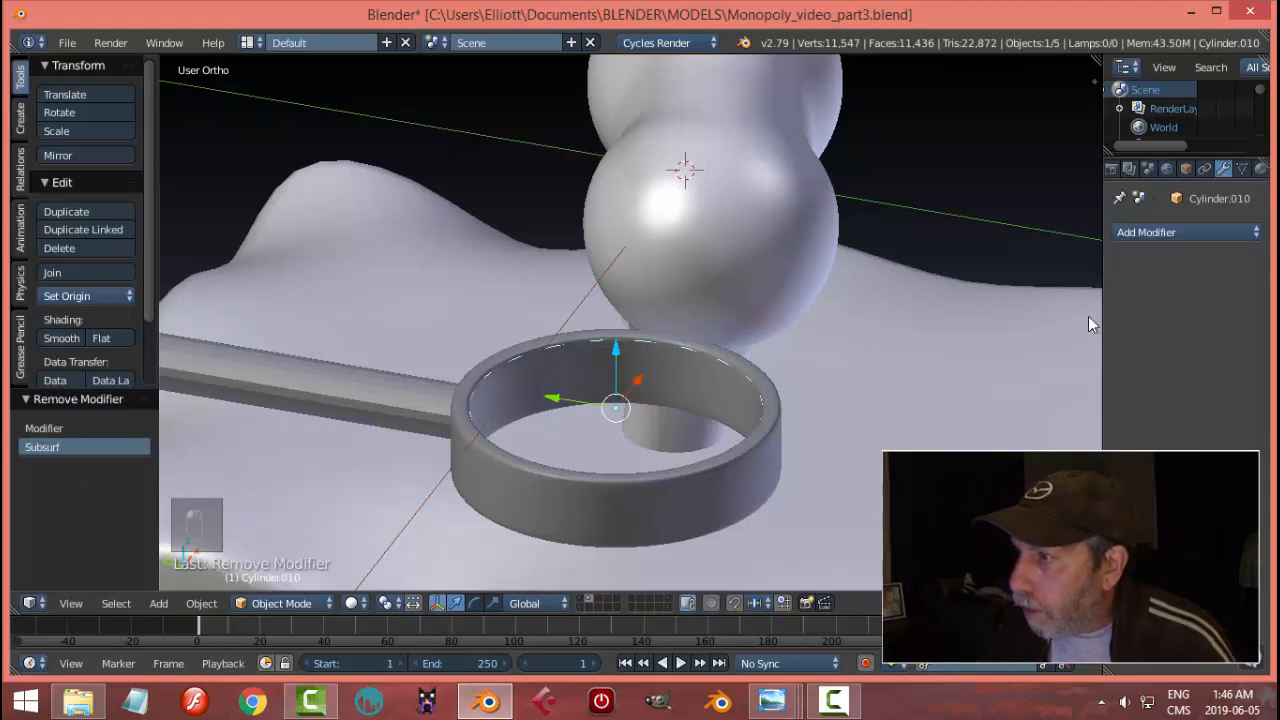
# - Fill the whole separated edge loop with a single face in Edit Mode
pyautogui.press('Tab')
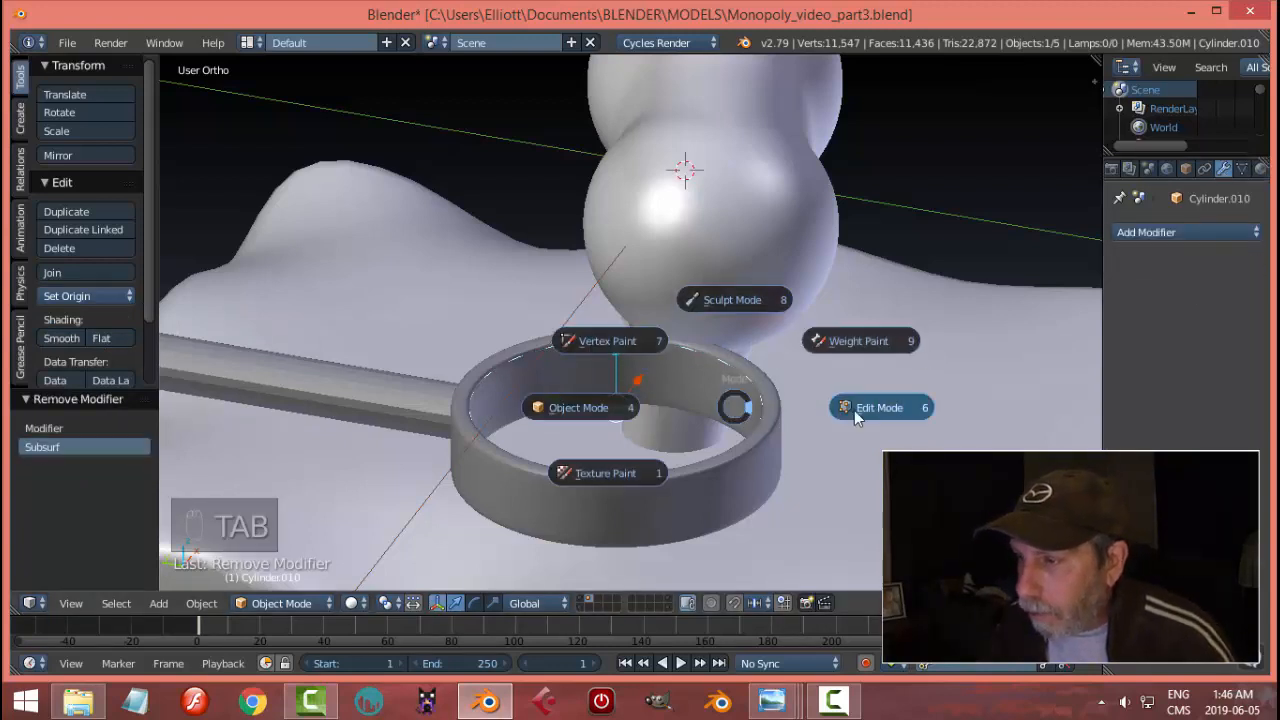
pyautogui.click(854, 410)
pyautogui.press('f')
pyautogui.press('a')
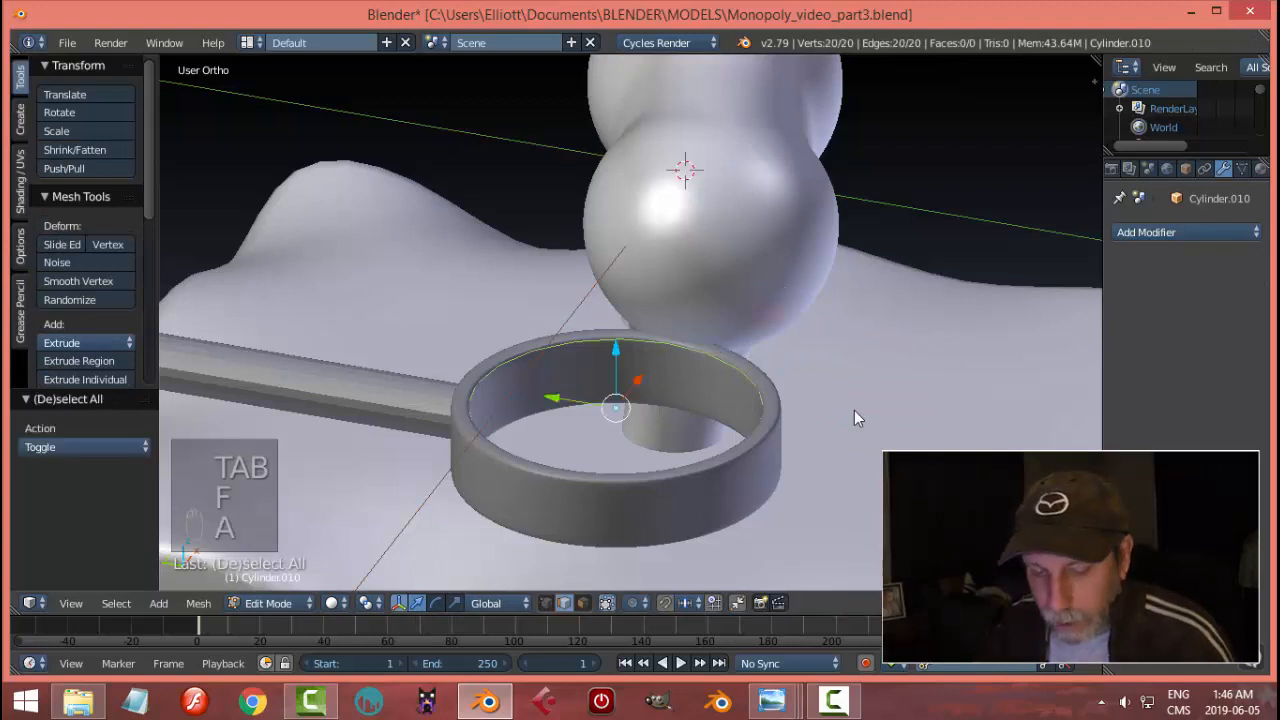
pyautogui.press('f')
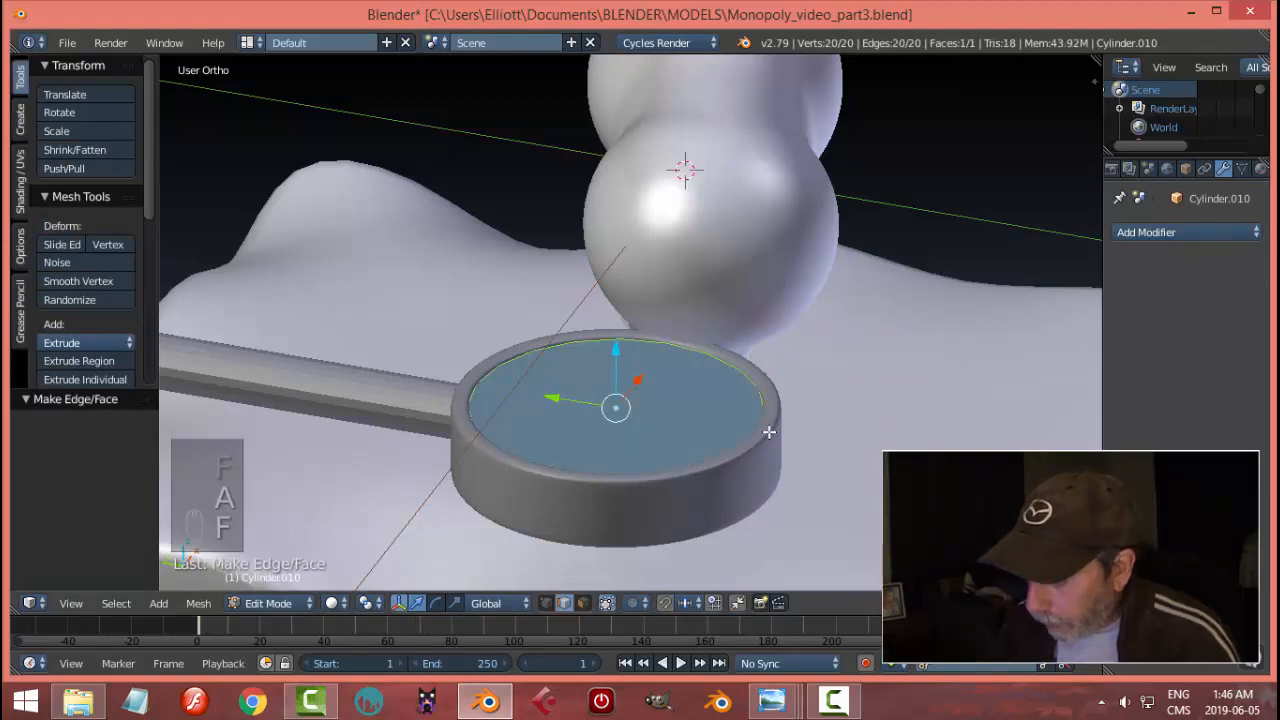
# - Extrude the new face about 0.104 downward inside the ring, using a left wireframe view, and return to solid shading
pyautogui.press('ctrl+KP_3')
pyautogui.press('z')
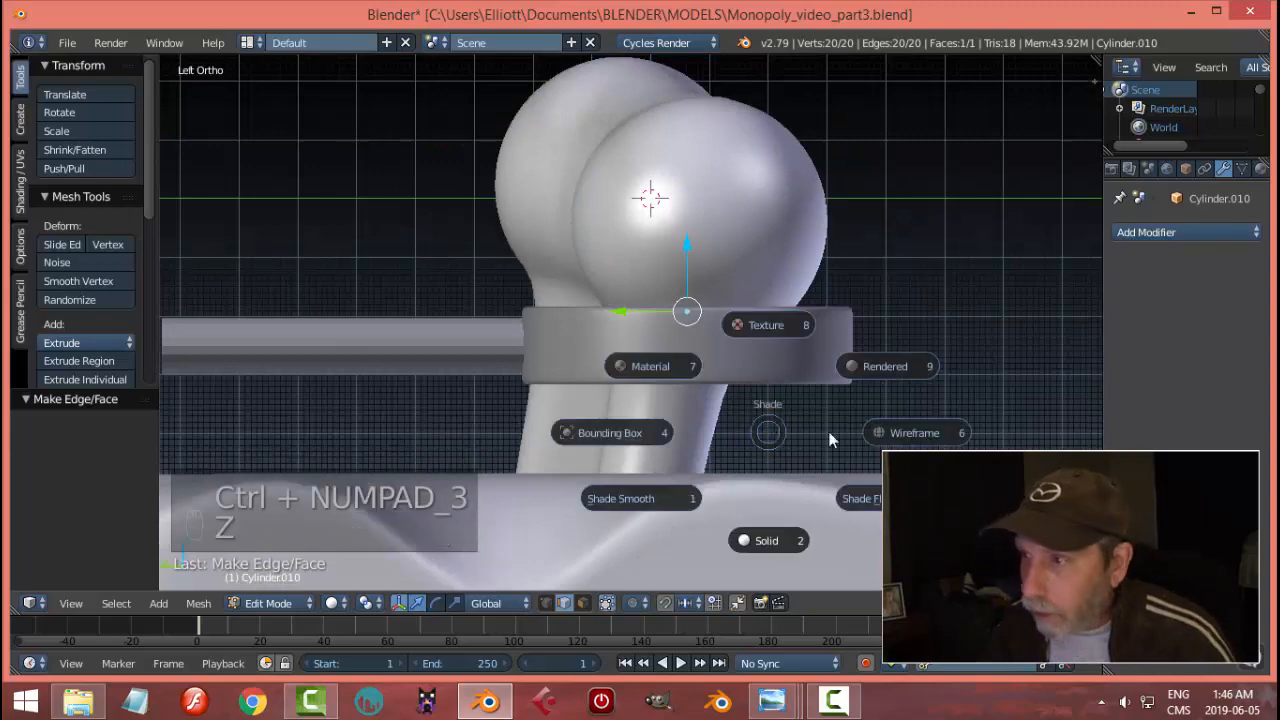
pyautogui.click(850, 433)
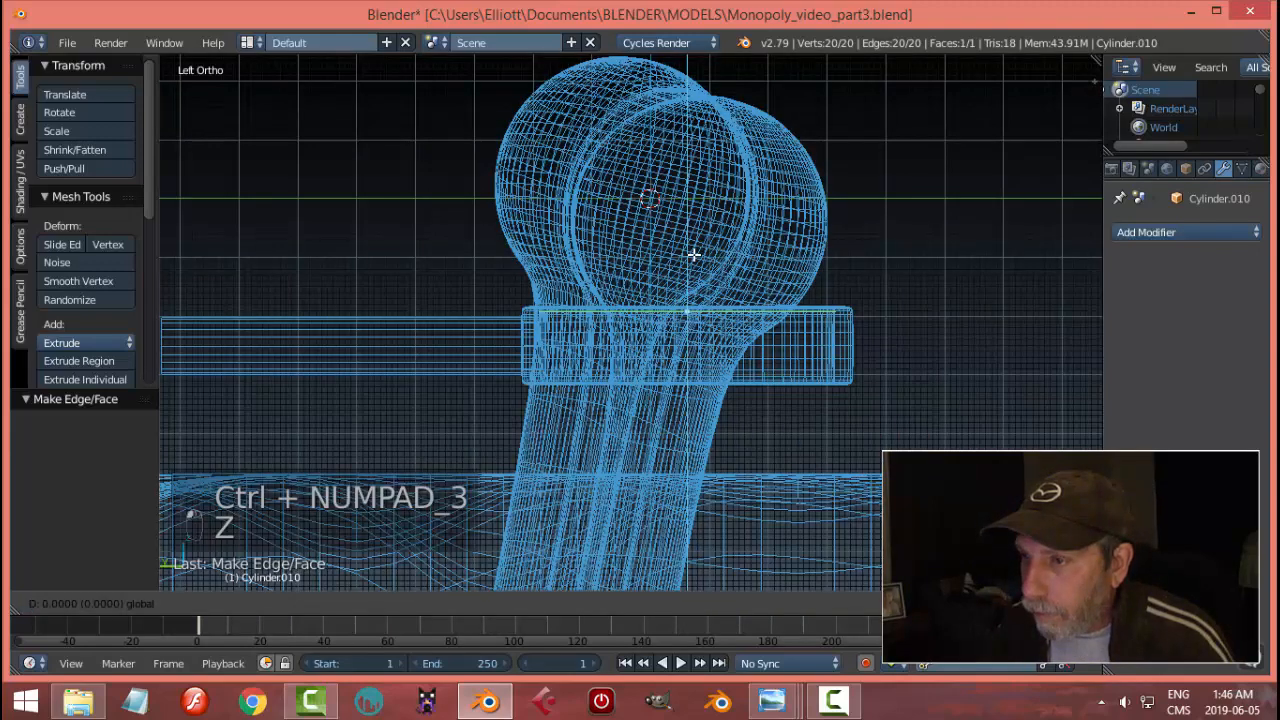
pyautogui.press('e')
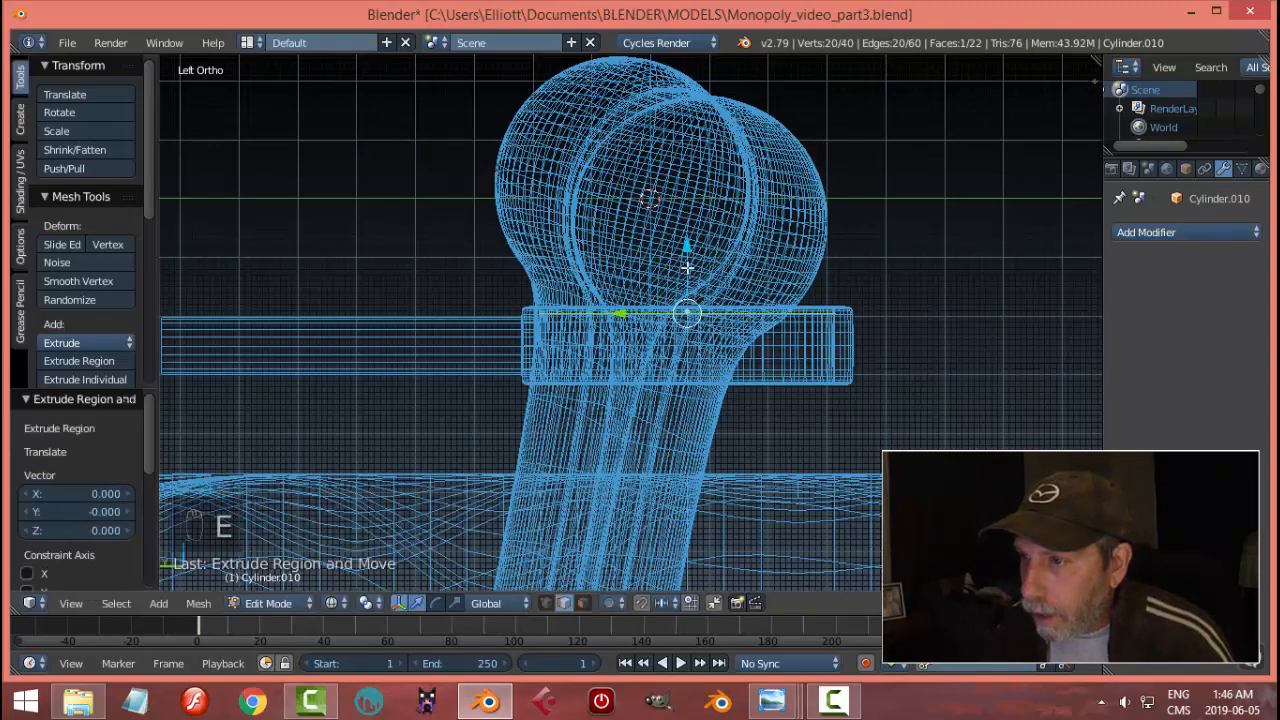
pyautogui.click(700, 325)
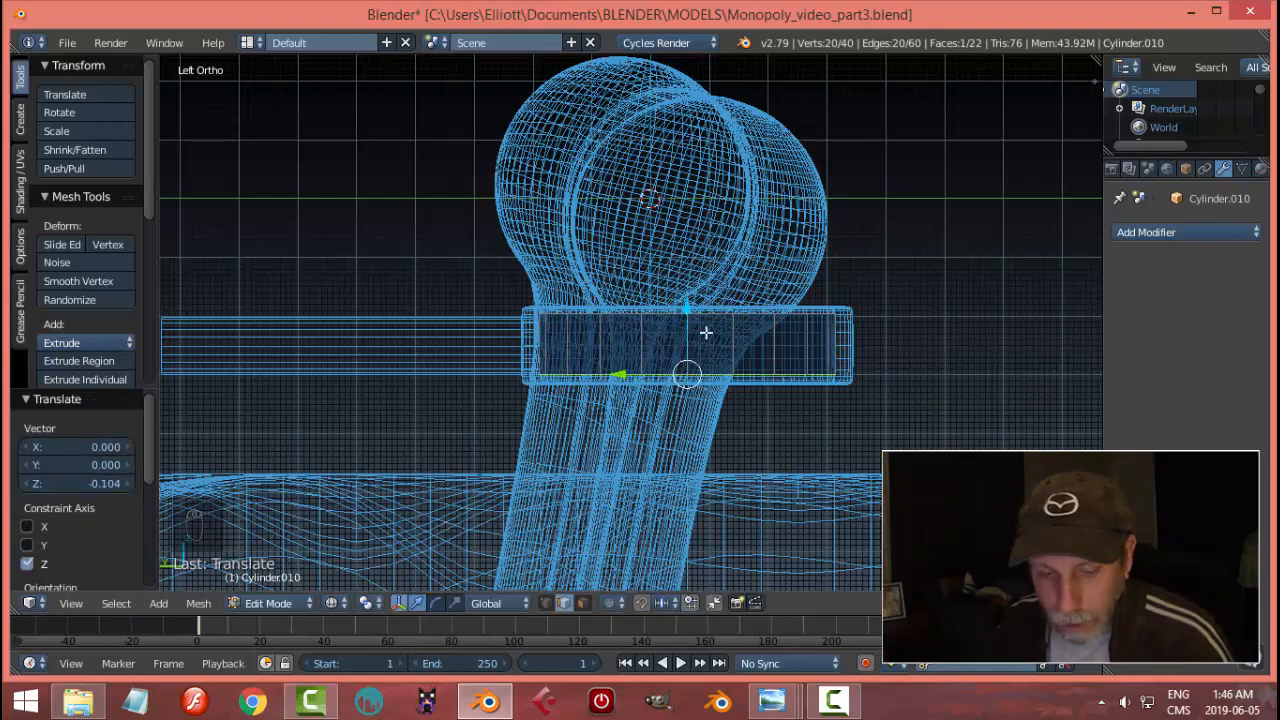
pyautogui.press('a')
pyautogui.press('z')
pyautogui.click(714, 455)
# - Scale the entire disc mesh to 0.835 along Z and return to Object Mode
pyautogui.moveTo(727, 416); pyautogui.dragTo(768, 411, button='middle')
pyautogui.press('a')
pyautogui.press('s')
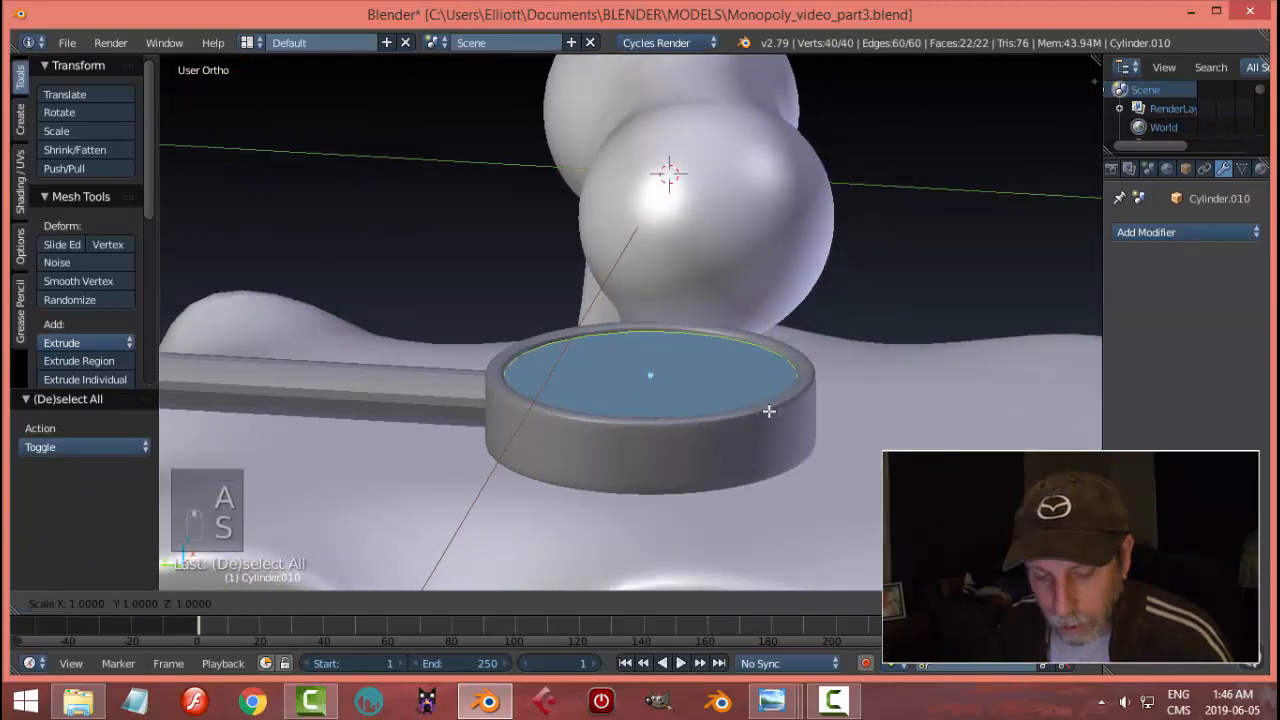
pyautogui.press('z')
pyautogui.click(746, 381)
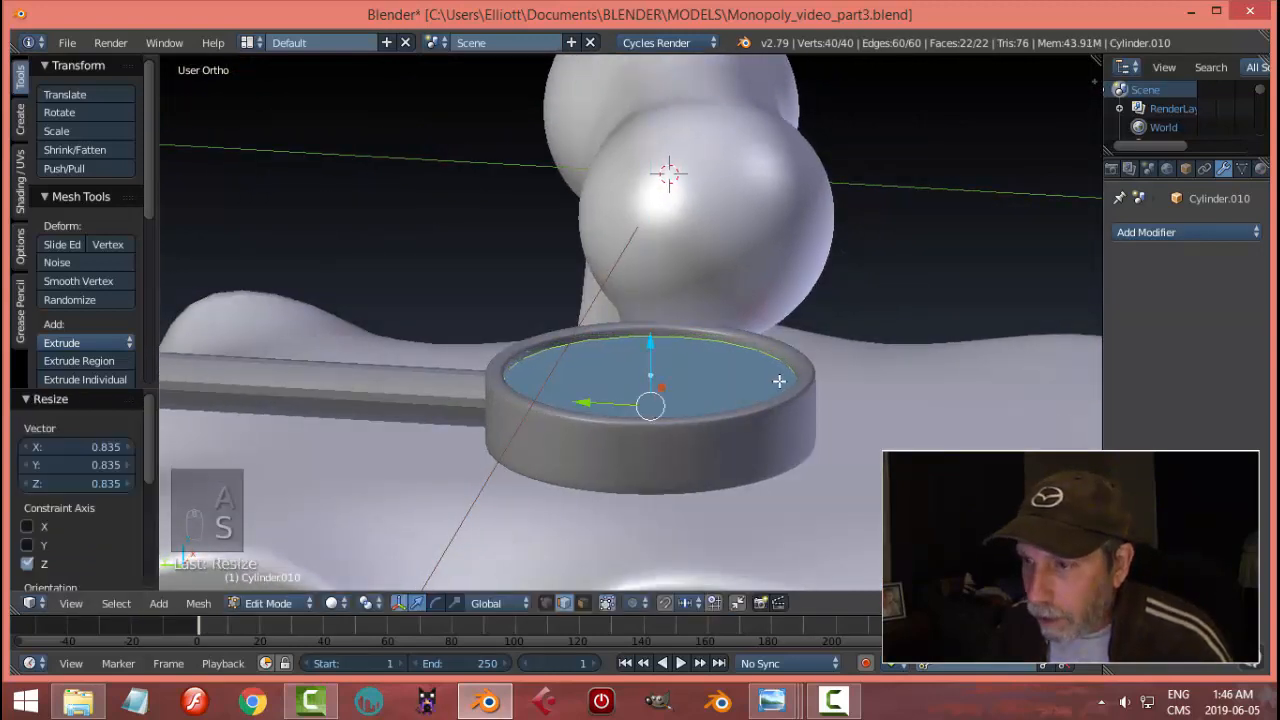
pyautogui.press('a')
pyautogui.press('Tab')
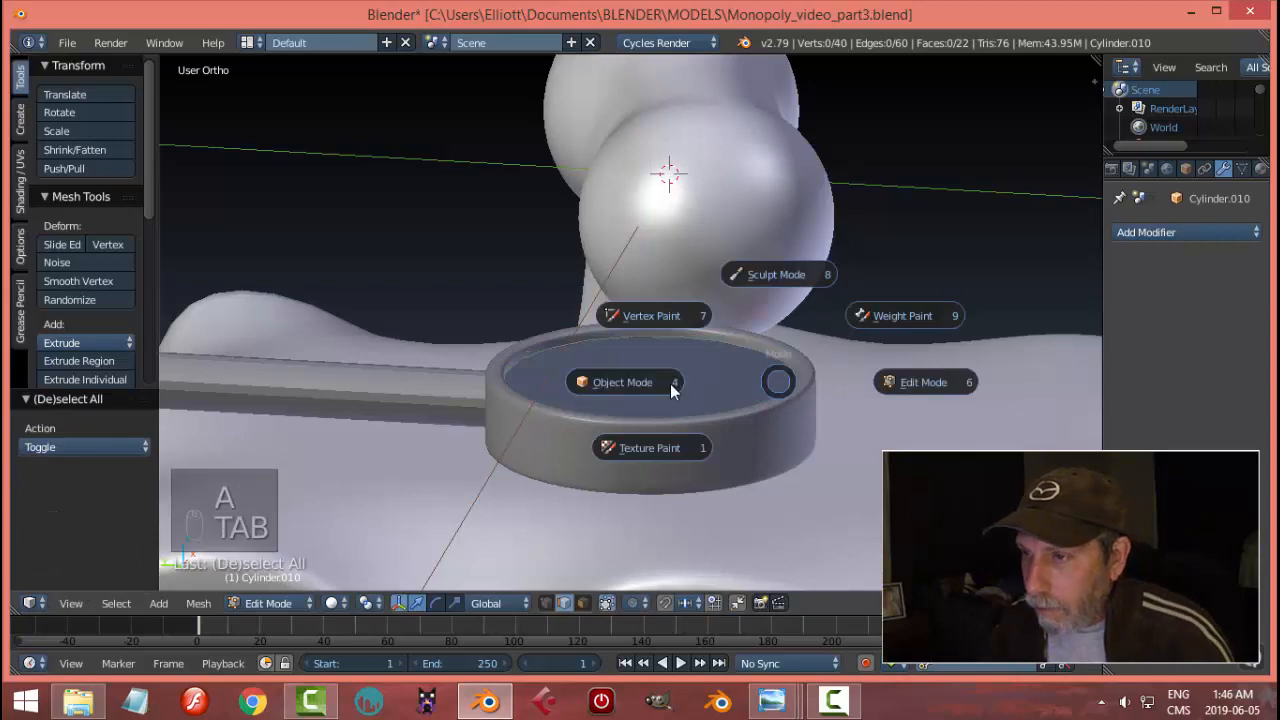
pyautogui.click(671, 389)
pyautogui.press('a')
# - Make all of the disc's normals consistent and return to Object Mode
pyautogui.moveTo(760, 370); pyautogui.dragTo(806, 428, button='middle')
pyautogui.rightClick(770, 440)
pyautogui.press('Tab')
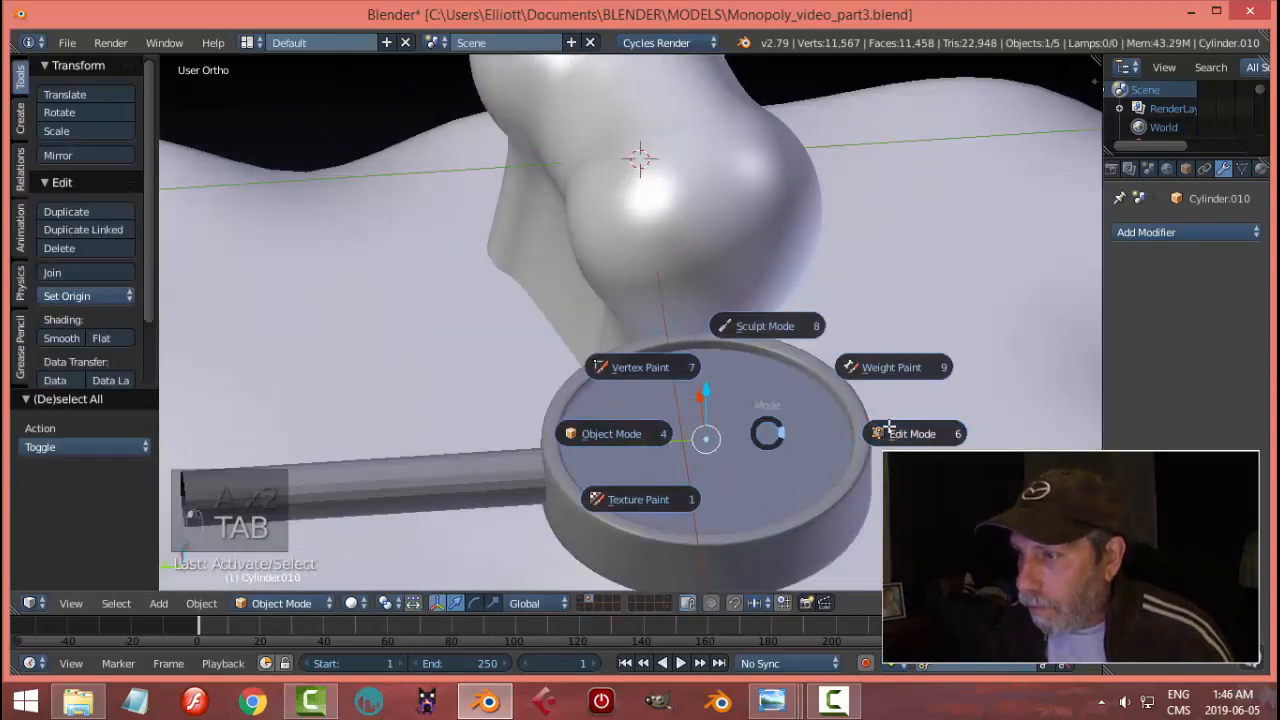
pyautogui.click(830, 436)
pyautogui.press('a')
pyautogui.hotkey('ctrl', 'n')
pyautogui.press('Tab')
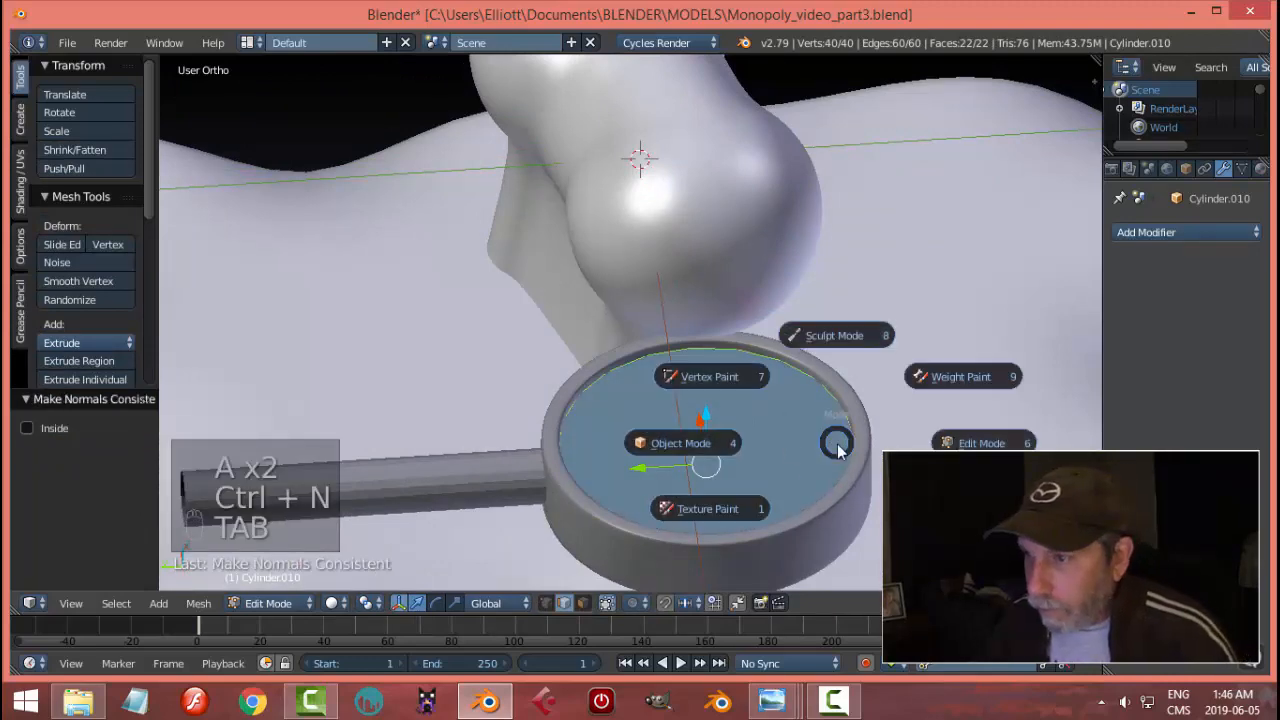
pyautogui.click(839, 452)
pyautogui.press('a')
pyautogui.press('a')
# - Scale the disc inside the ring to 1.314 along Z in Object Mode
pyautogui.moveTo(841, 454); pyautogui.dragTo(814, 450, button='middle')
pyautogui.rightClick(807, 396)
pyautogui.press('s')
pyautogui.press('z')
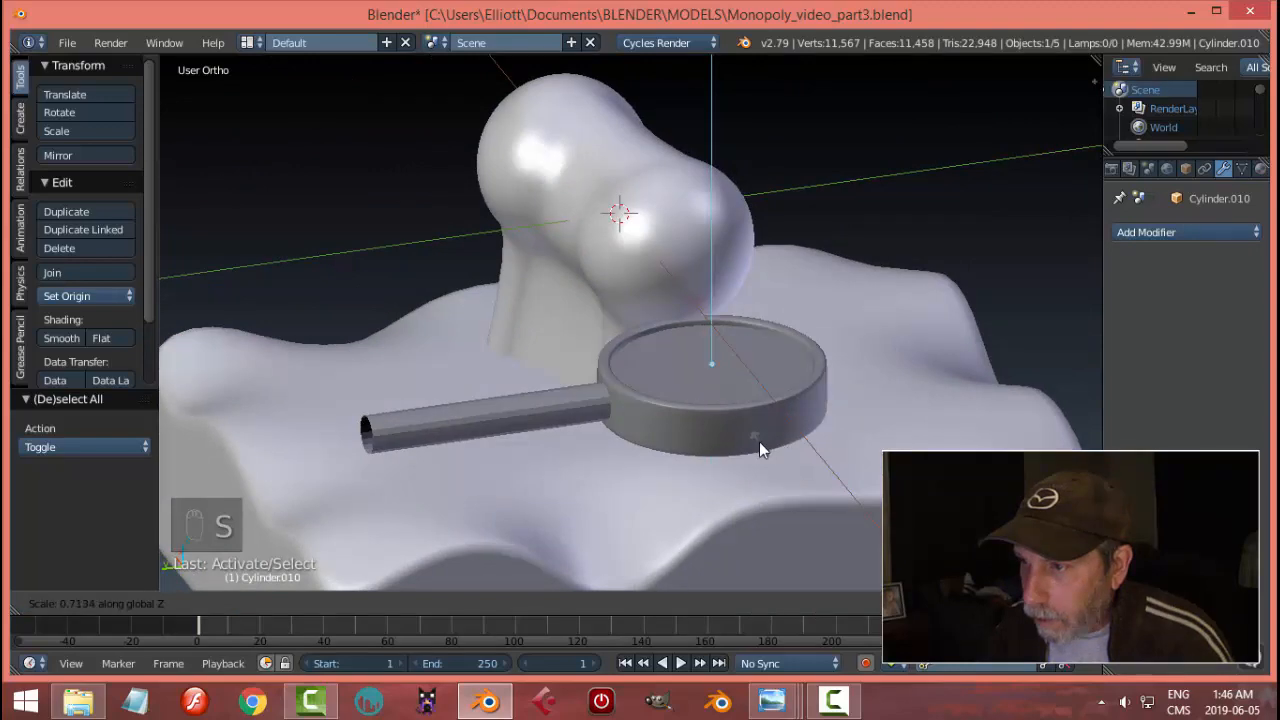
pyautogui.click(796, 521)
pyautogui.moveTo(796, 521); pyautogui.dragTo(790, 408, button='middle')
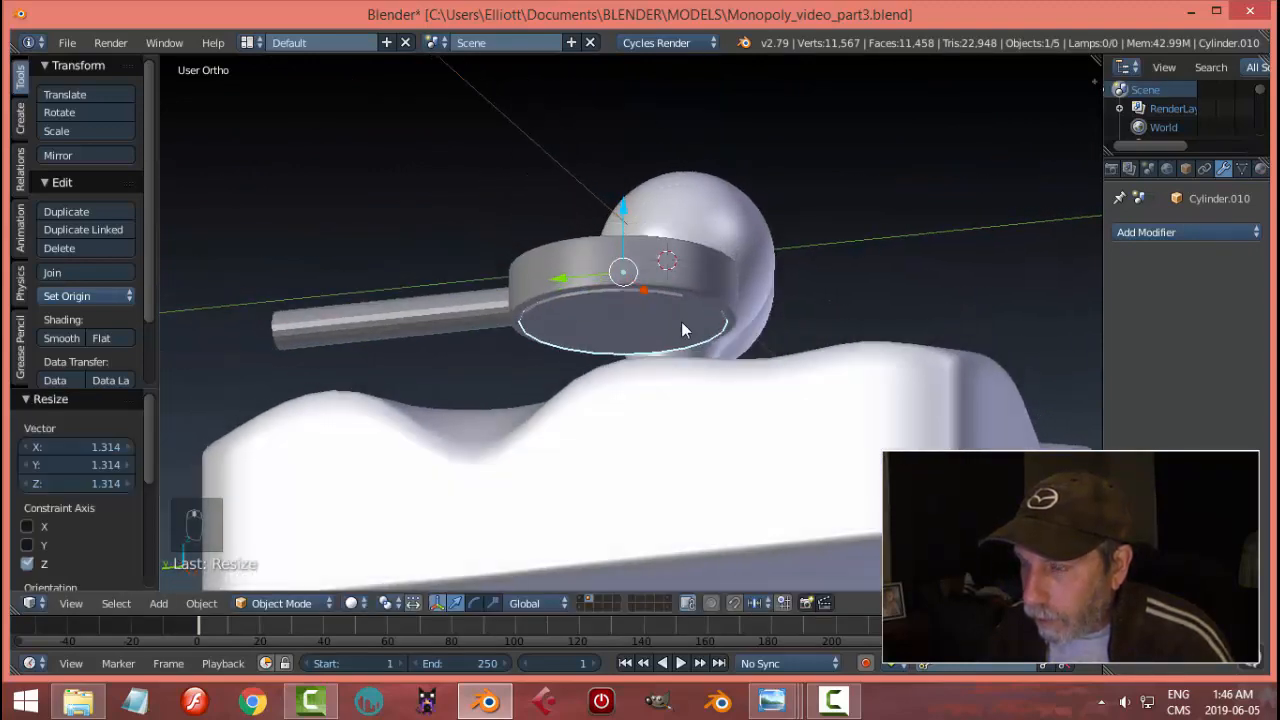
# - Scale the disc's whole mesh down along Z in Edit Mode, using a left wireframe view
pyautogui.press('Tab')
pyautogui.click(829, 323)
pyautogui.press('a')
pyautogui.press('a')
pyautogui.press('a')
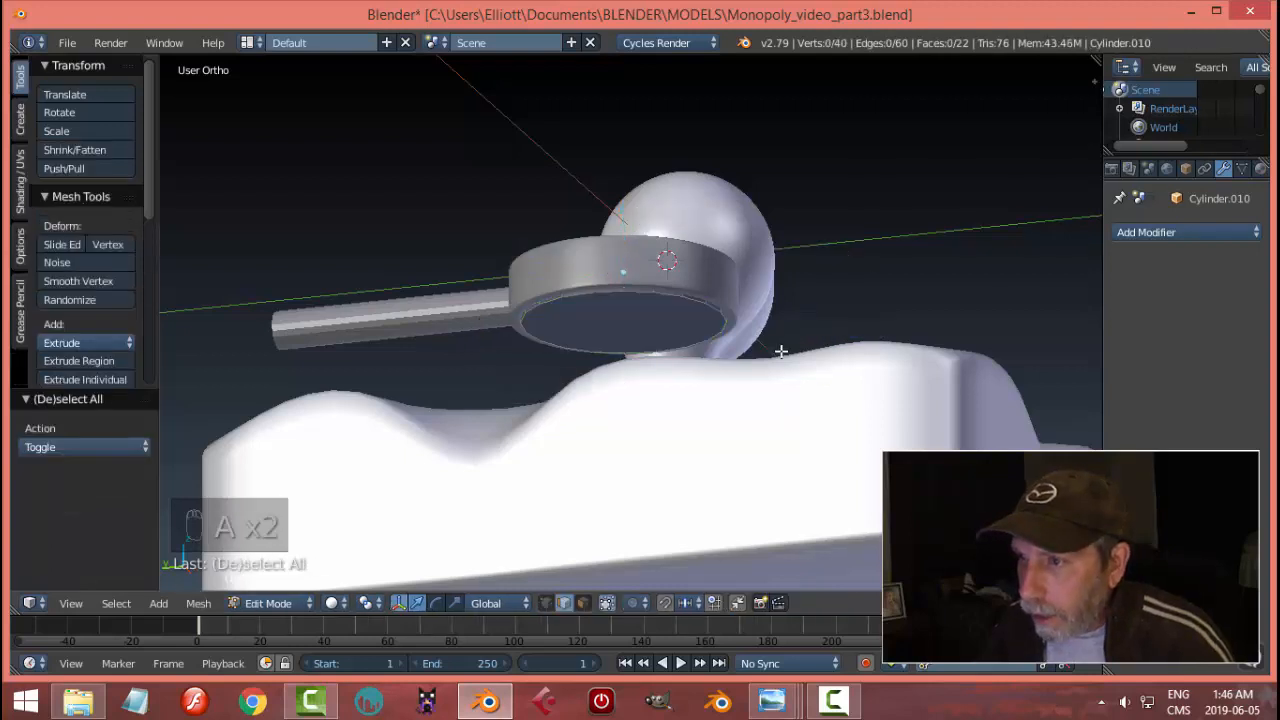
pyautogui.moveTo(777, 349); pyautogui.dragTo(773, 387, button='middle')
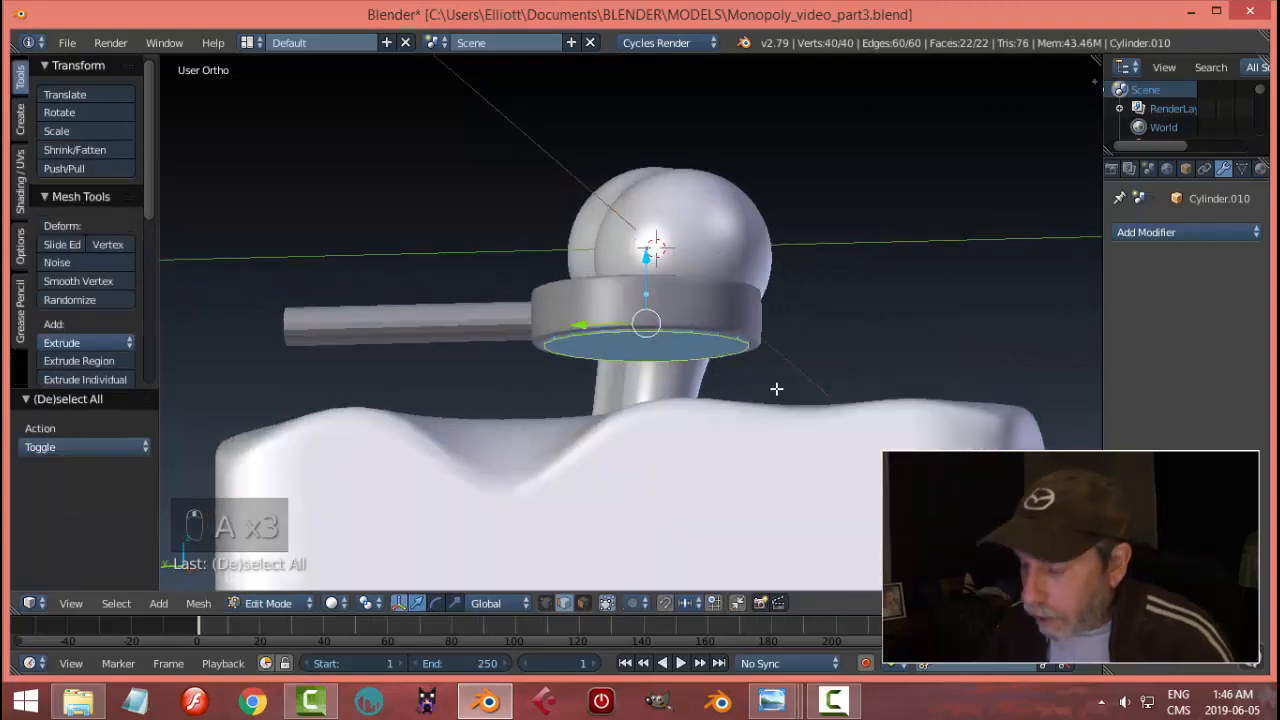
pyautogui.press('ctrl+KP_3')
pyautogui.press('z')
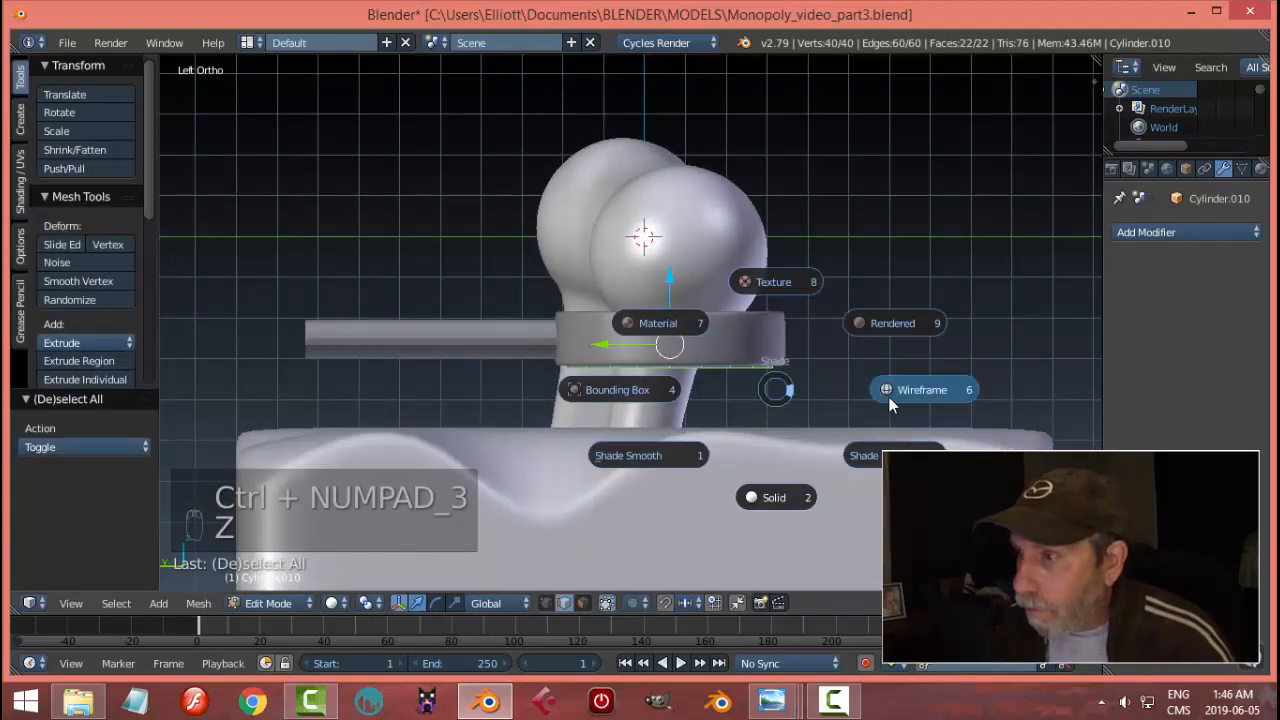
pyautogui.click(891, 394)
pyautogui.press('s')
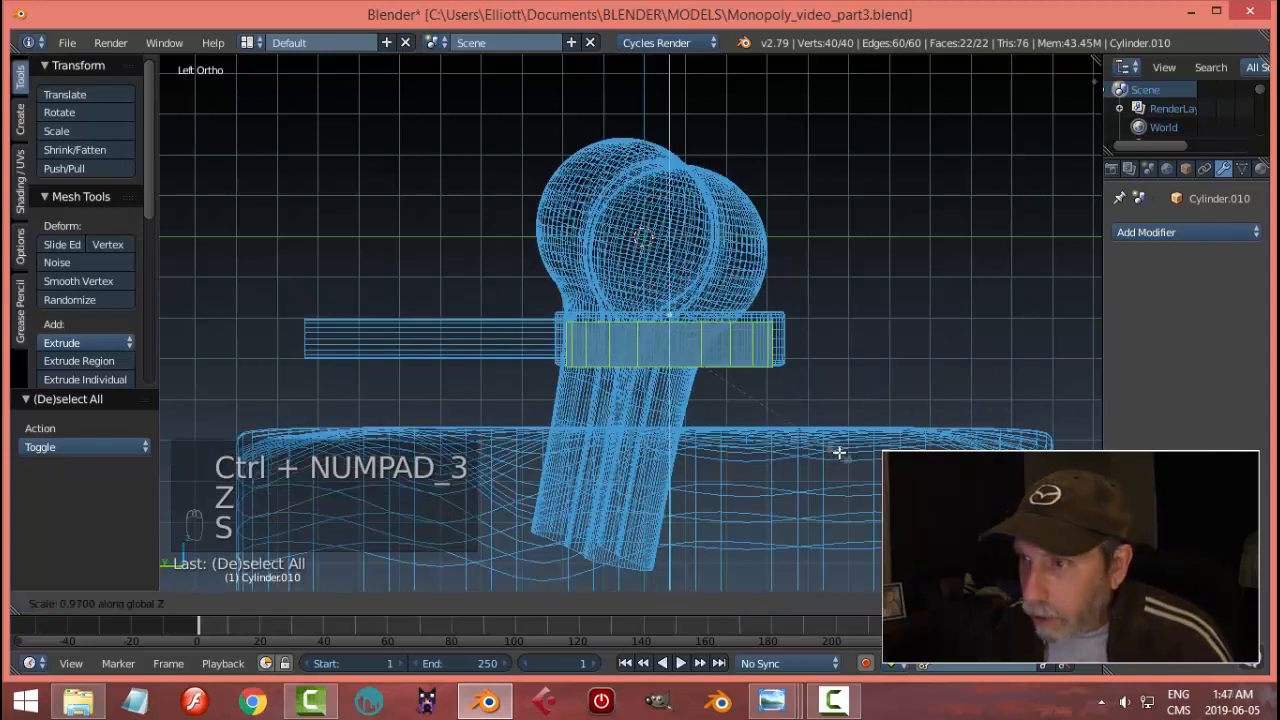
pyautogui.click(705, 369)
# - Raise the disc mesh 0.016 along Z inside the ring, and return to solid shading in Object Mode
pyautogui.moveTo(670, 283); pyautogui.dragTo(670, 279)
pyautogui.press('z')
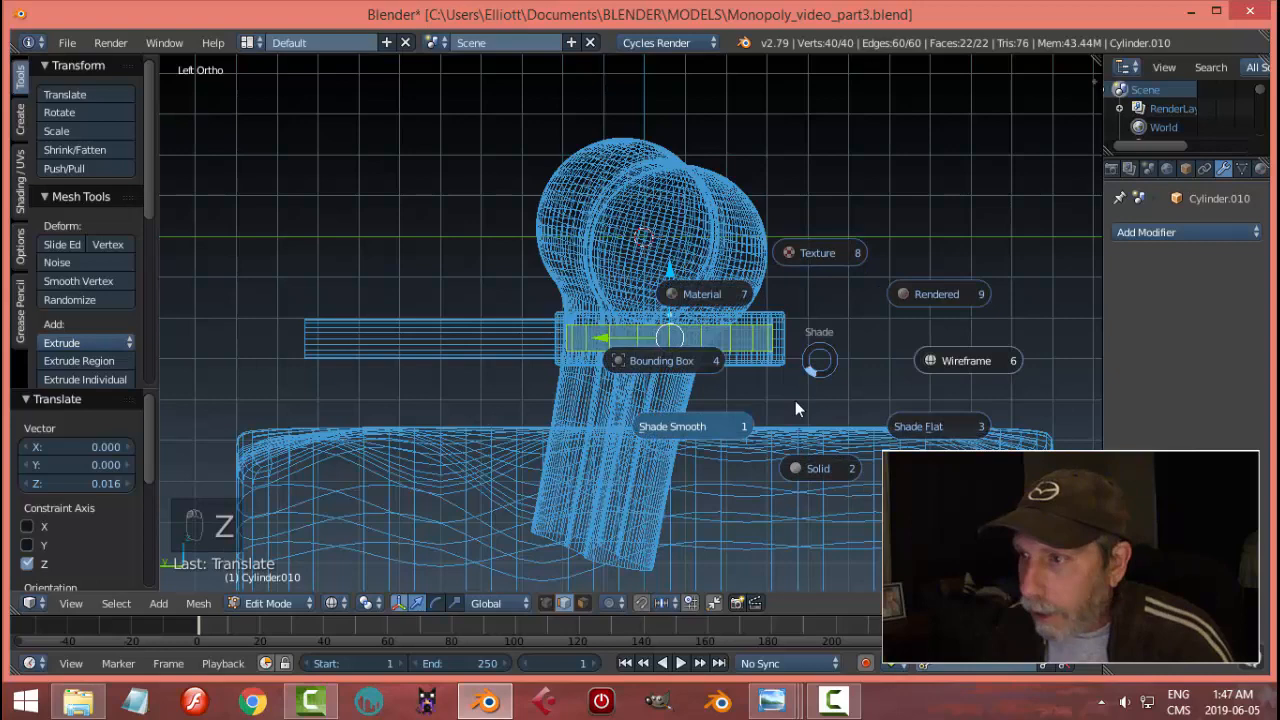
pyautogui.click(791, 467)
pyautogui.moveTo(791, 467)
pyautogui.mouseDown(button='middle')
pyautogui.moveTo(763, 398)
pyautogui.moveTo(745, 390)
pyautogui.moveTo(648, 423)
pyautogui.moveTo(671, 443)
pyautogui.moveTo(803, 403)
pyautogui.moveTo(746, 437)
pyautogui.moveTo(679, 380)
pyautogui.mouseUp(button='middle')
pyautogui.press('a')
pyautogui.press('Tab')
pyautogui.click(627, 391)
pyautogui.press('a')
pyautogui.press('a')
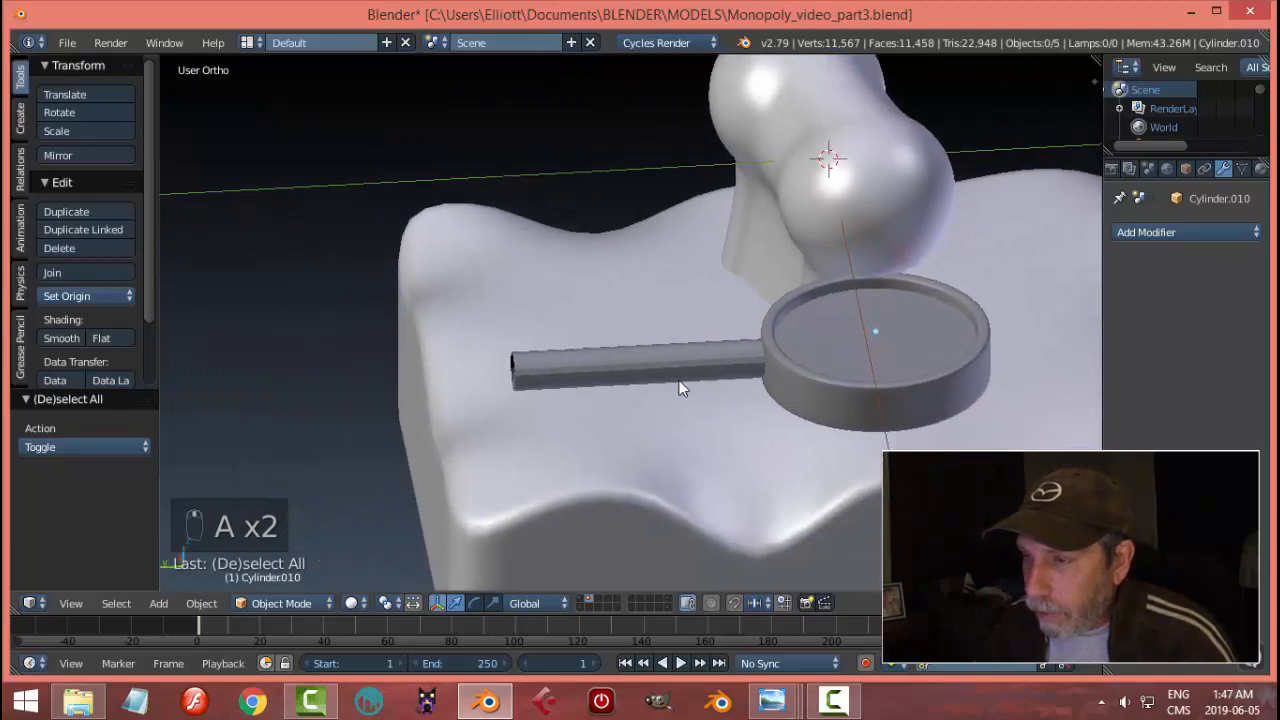
# - Select the edge loop at the handle tube's open outer end in Edit Mode and move it inward along Y
pyautogui.rightClick(679, 380)
pyautogui.press('Tab')
pyautogui.click(821, 442)
pyautogui.scroll(6, 756, 445)
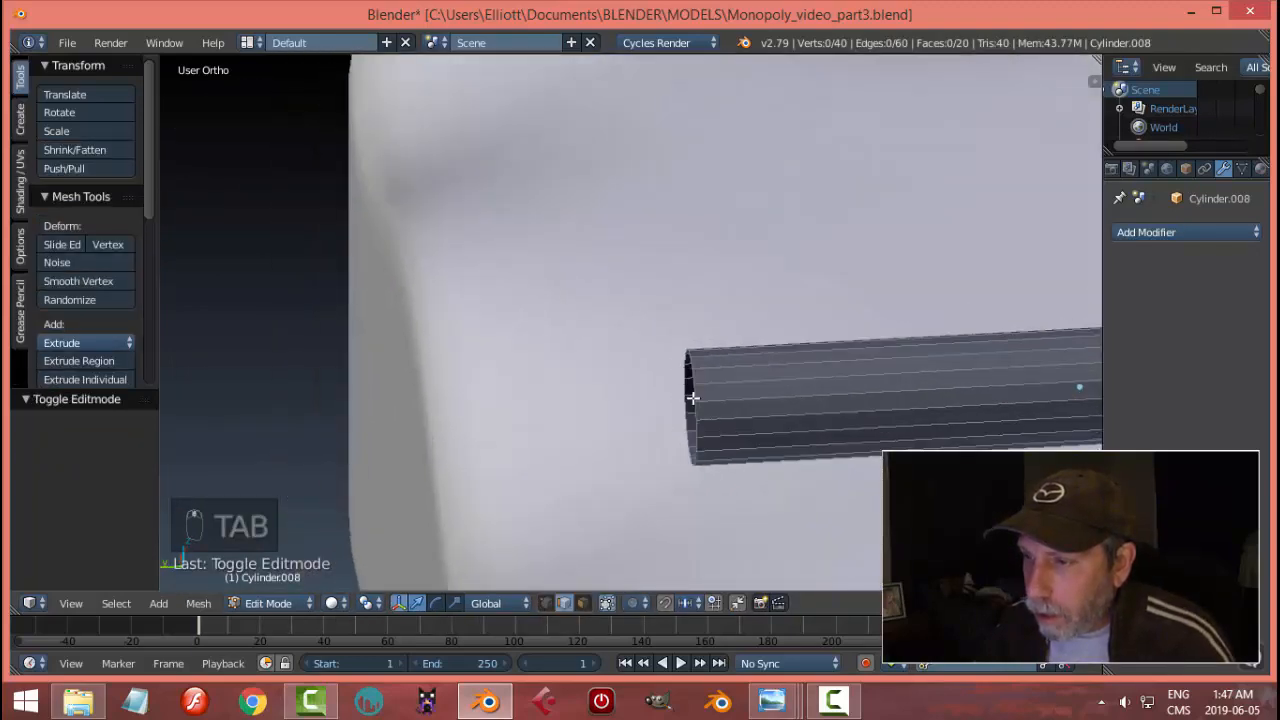
pyautogui.keyDown('alt'); pyautogui.rightClick(692, 398); pyautogui.keyUp('alt')
pyautogui.moveTo(784, 412); pyautogui.dragTo(766, 415, button='middle')
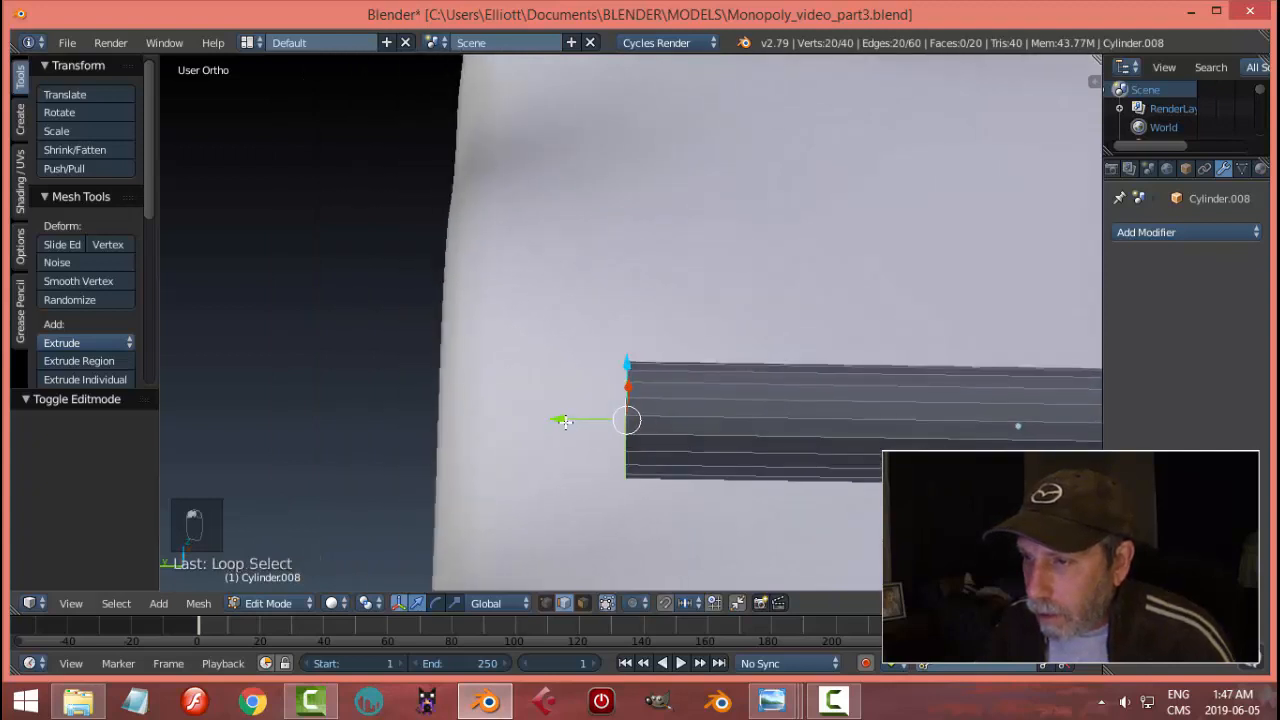
pyautogui.moveTo(565, 421); pyautogui.dragTo(608, 432)
# - Extrude the end loop slightly wider, and extrude it again outward along Y to form a thicker end collar
pyautogui.press('e')
pyautogui.press('s')
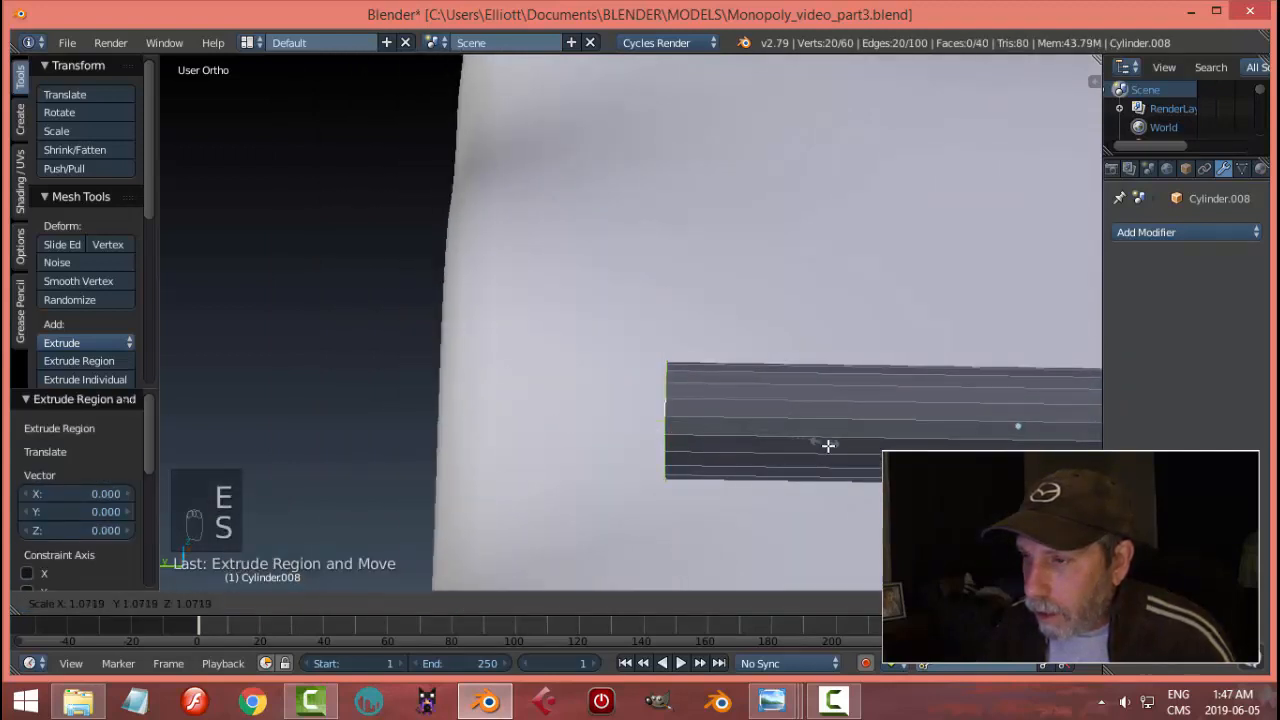
pyautogui.click(830, 450)
pyautogui.press('e')
pyautogui.rightClick(820, 456)
pyautogui.moveTo(612, 425); pyautogui.dragTo(552, 425)
# - Extrude the collar's open end loop inward at 0.751 scale and close the hole with Grid Fill
pyautogui.moveTo(571, 451); pyautogui.dragTo(939, 409, button='middle')
pyautogui.press('e')
pyautogui.rightClick(939, 409)
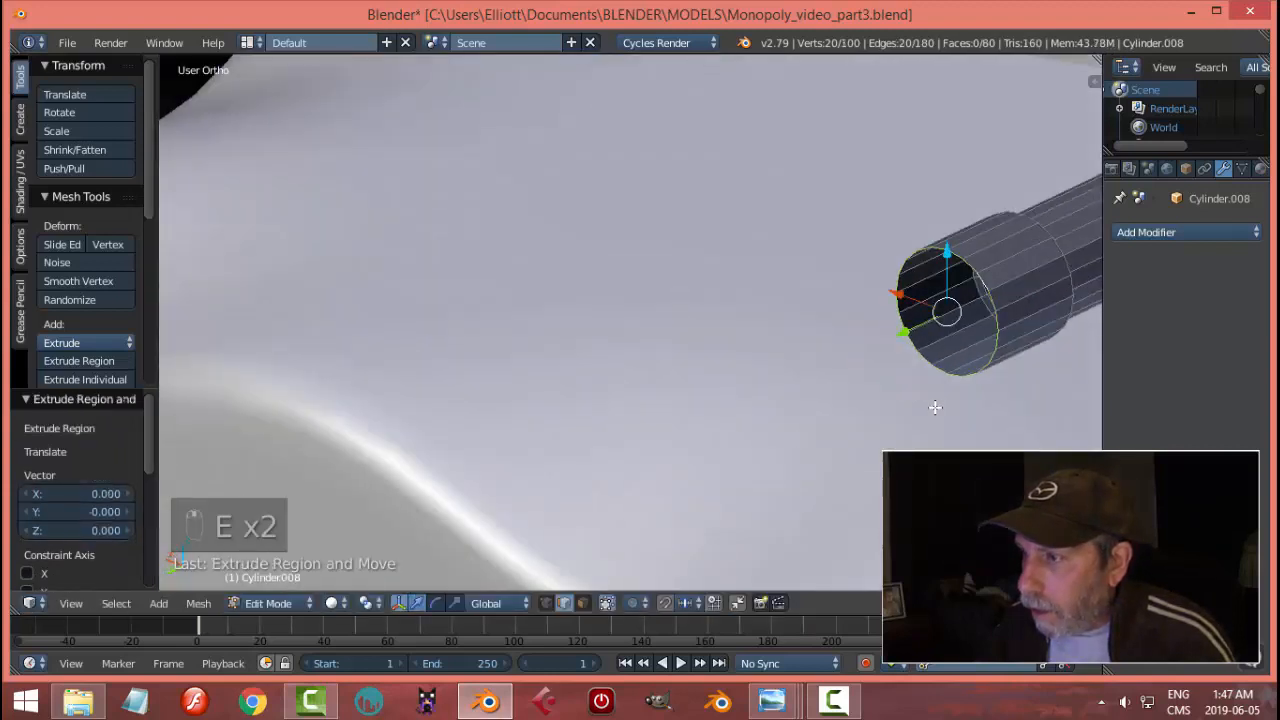
pyautogui.press('s')
pyautogui.click(934, 384)
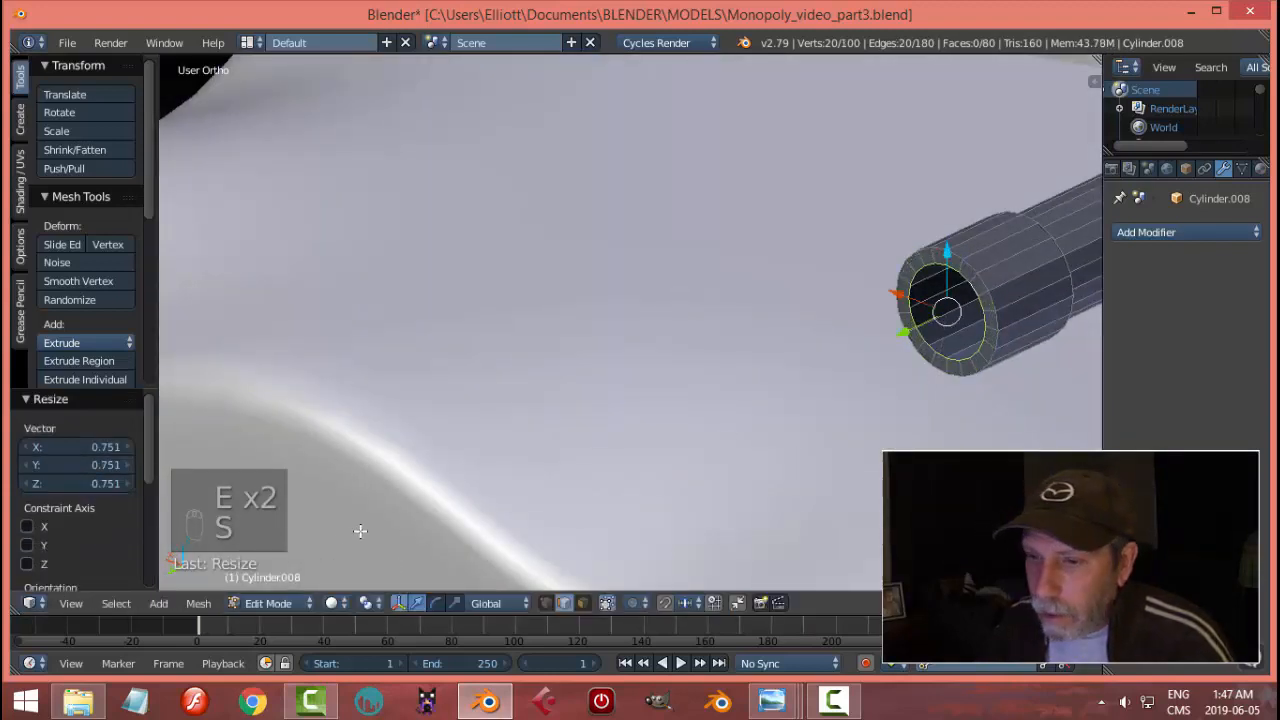
pyautogui.click(185, 604)
pyautogui.moveTo(247, 320)
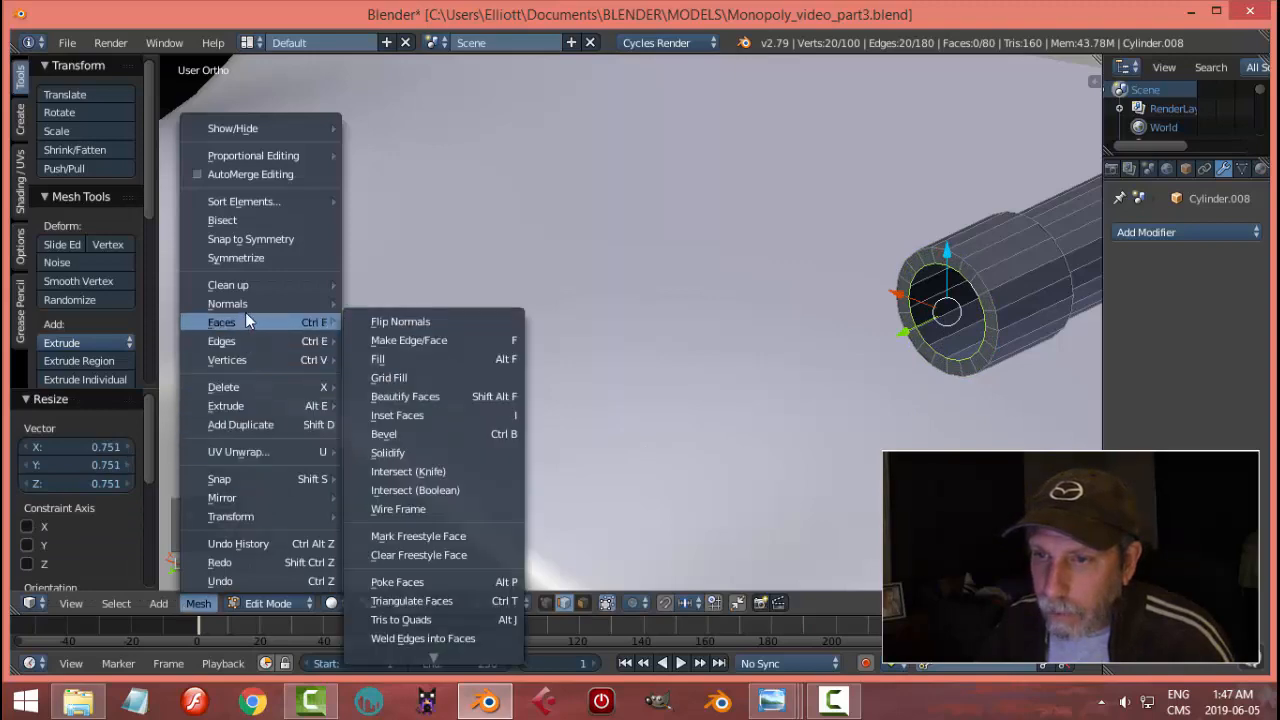
pyautogui.click(389, 378)
pyautogui.press('a')
# - Add three evenly spaced loop cuts around the handle's shaft and bevel them into three wide bands
pyautogui.moveTo(560, 430); pyautogui.dragTo(597, 418, button='middle')
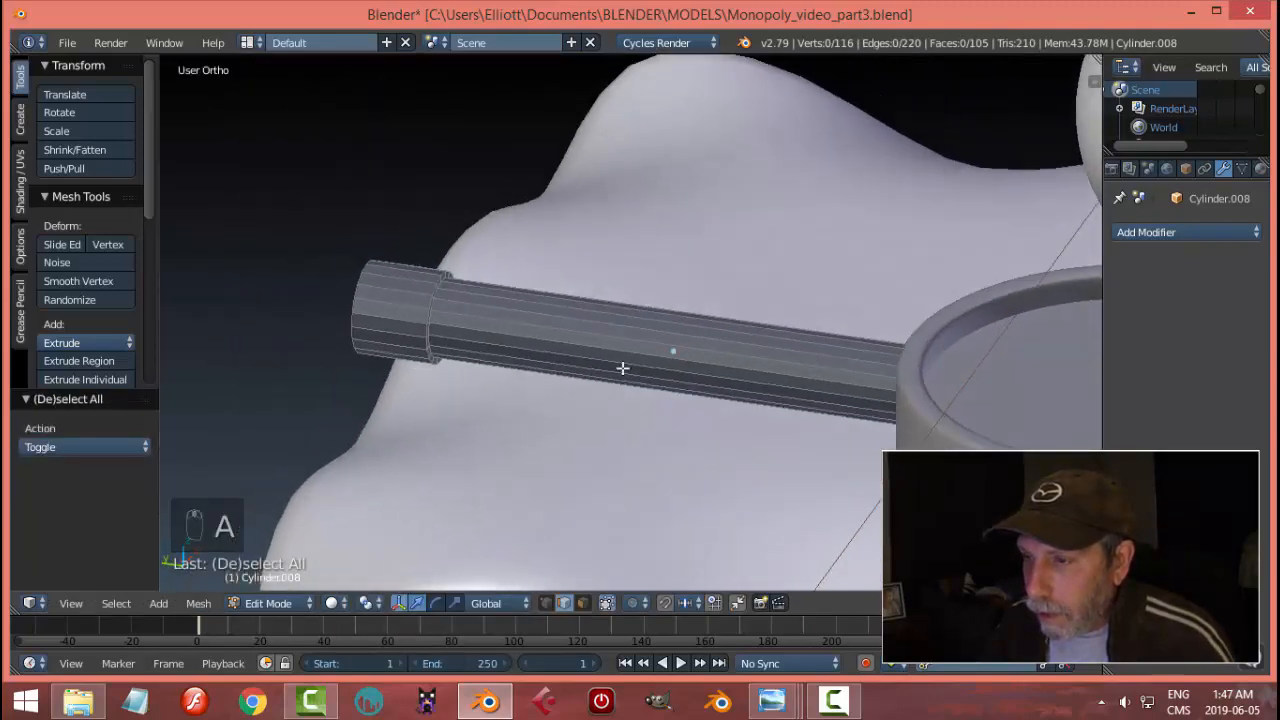
pyautogui.hotkey('ctrl', 'r')
pyautogui.scroll(1, 622, 368)
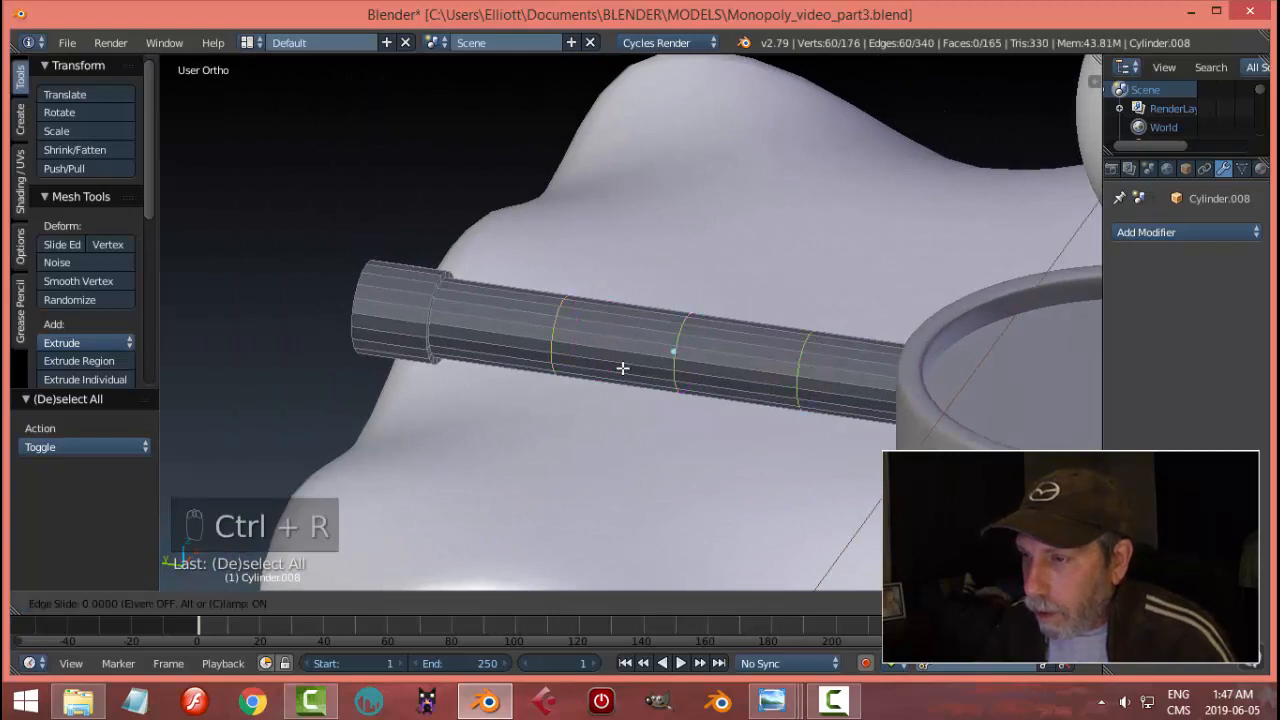
pyautogui.click(622, 368)
pyautogui.hotkey('ctrl', 'b')
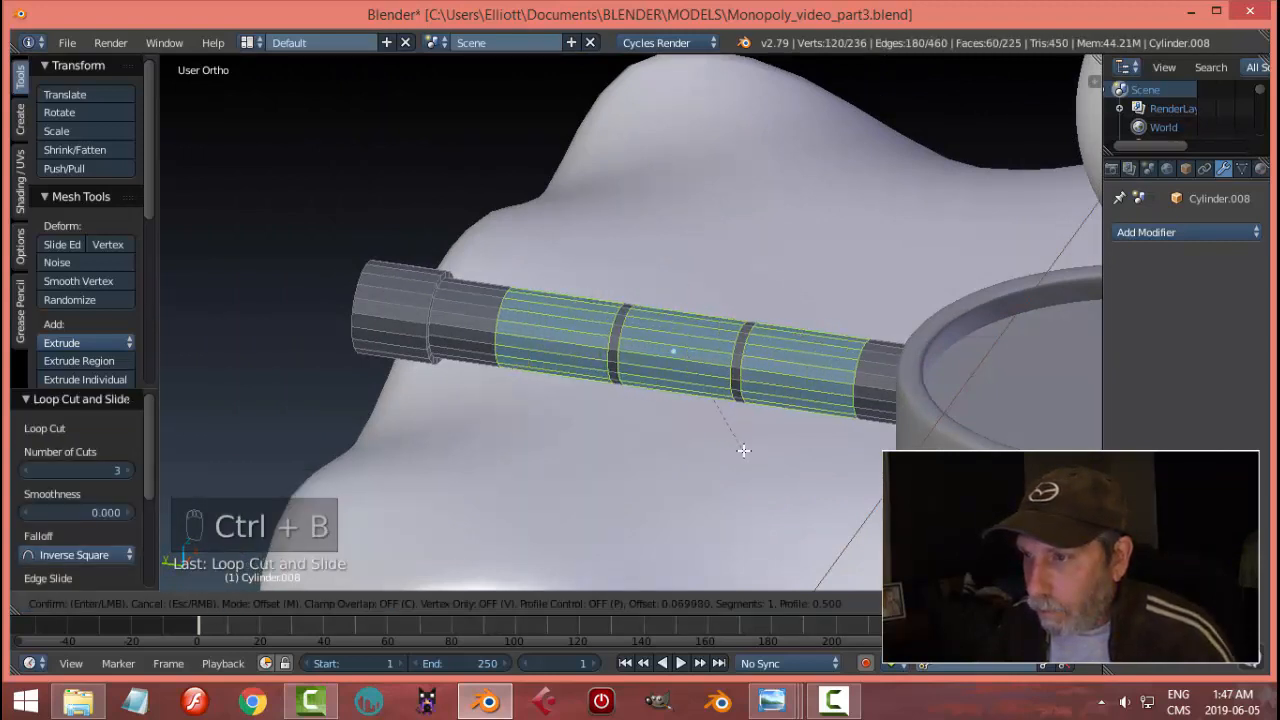
pyautogui.click(735, 445)
# - Extrude the three bands and fatten them outward along their normals by an offset of -0.010
pyautogui.press('e')
pyautogui.hotkey('alt', 's')
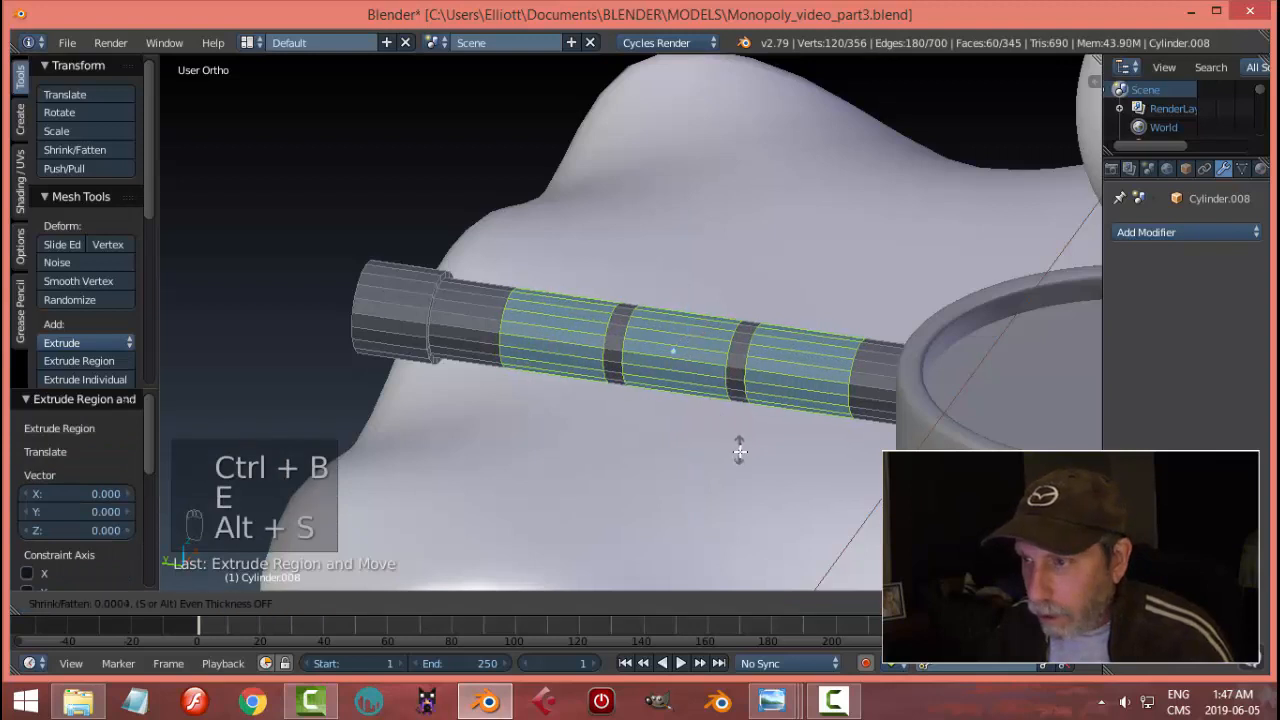
pyautogui.click(720, 470)
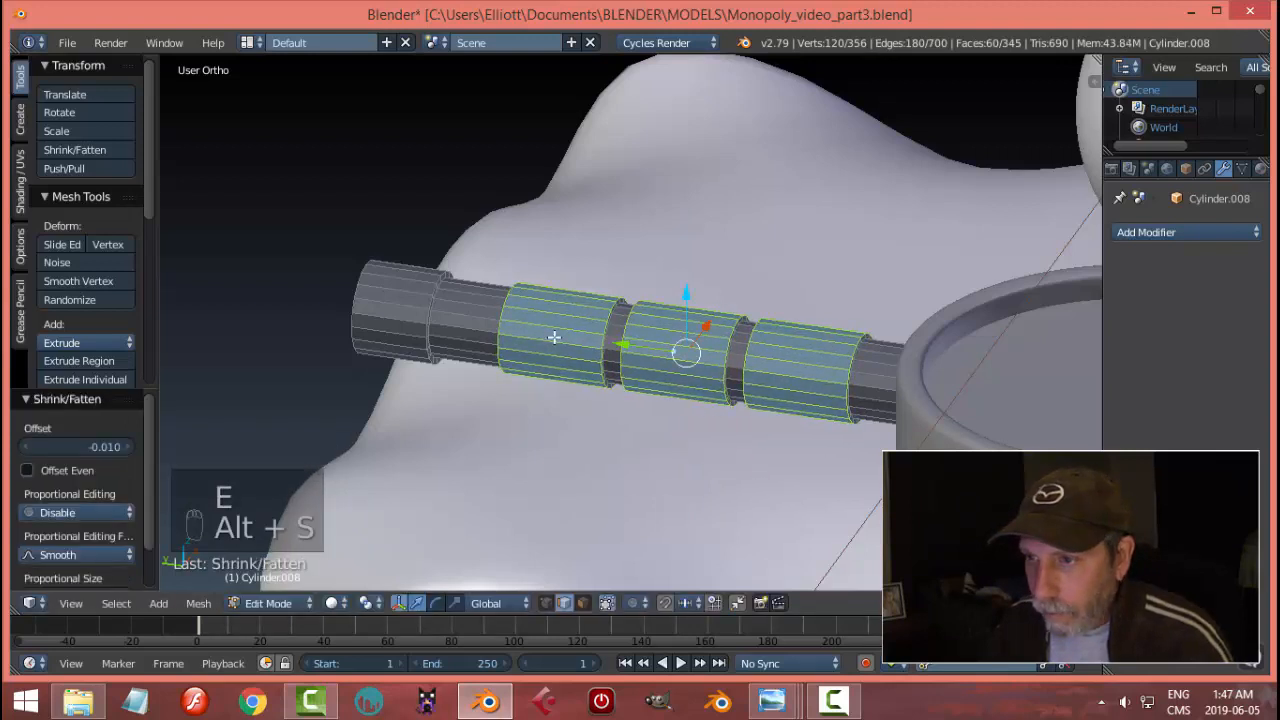
# - Add supporting loop cuts close to both ends of each of the three raised handle bands
pyautogui.hotkey('ctrl', 'r')
pyautogui.click(513, 332)
pyautogui.hotkey('ctrl', 'r')
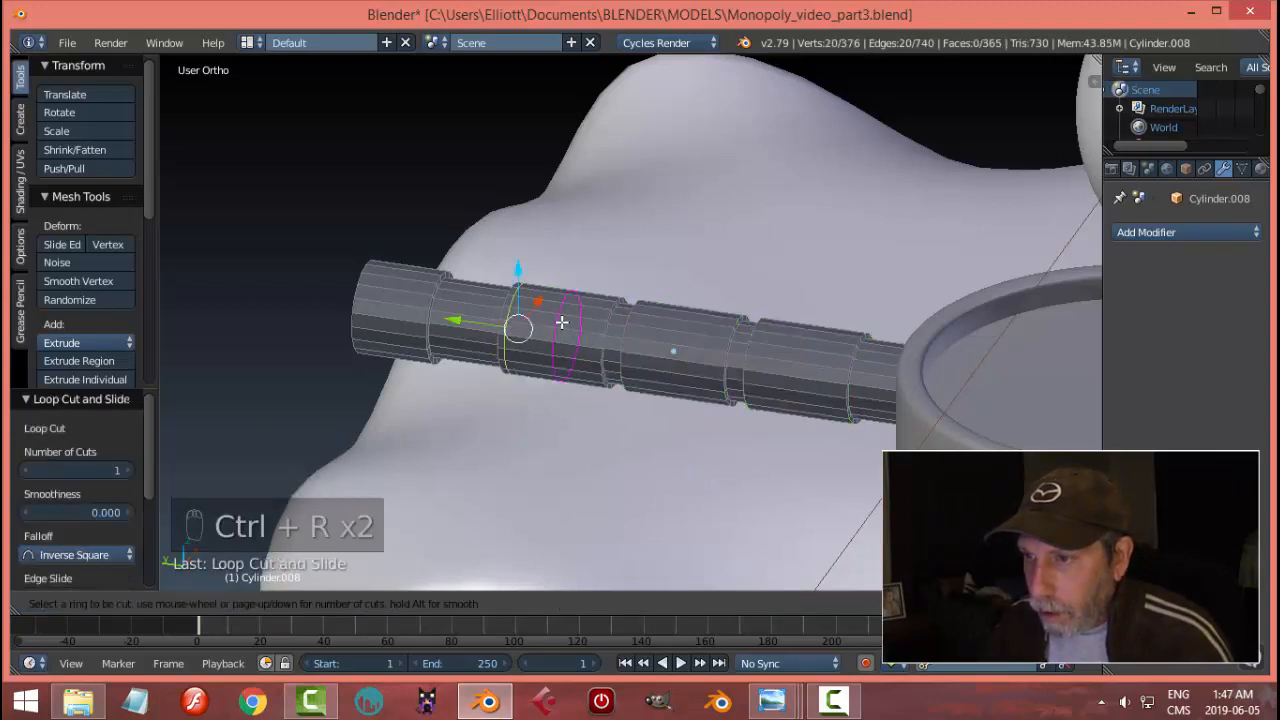
pyautogui.click(604, 344)
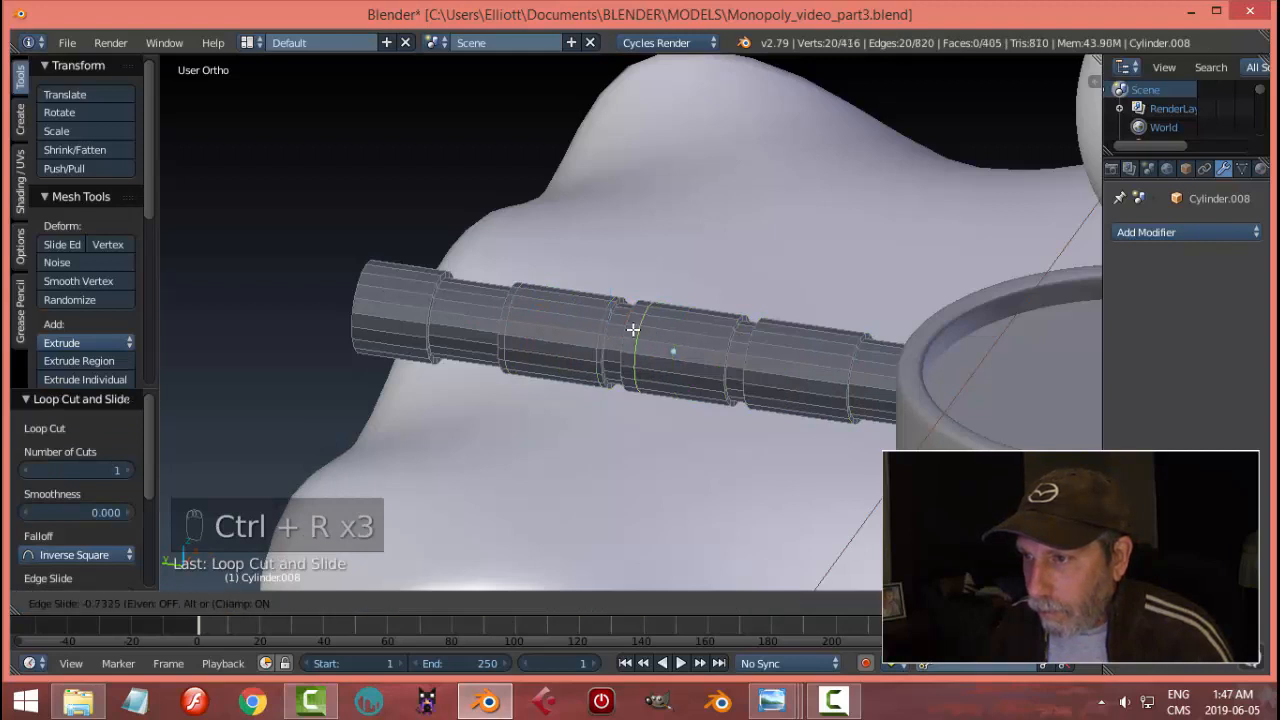
pyautogui.click(638, 331)
pyautogui.hotkey('ctrl', 'r')
pyautogui.click(686, 335)
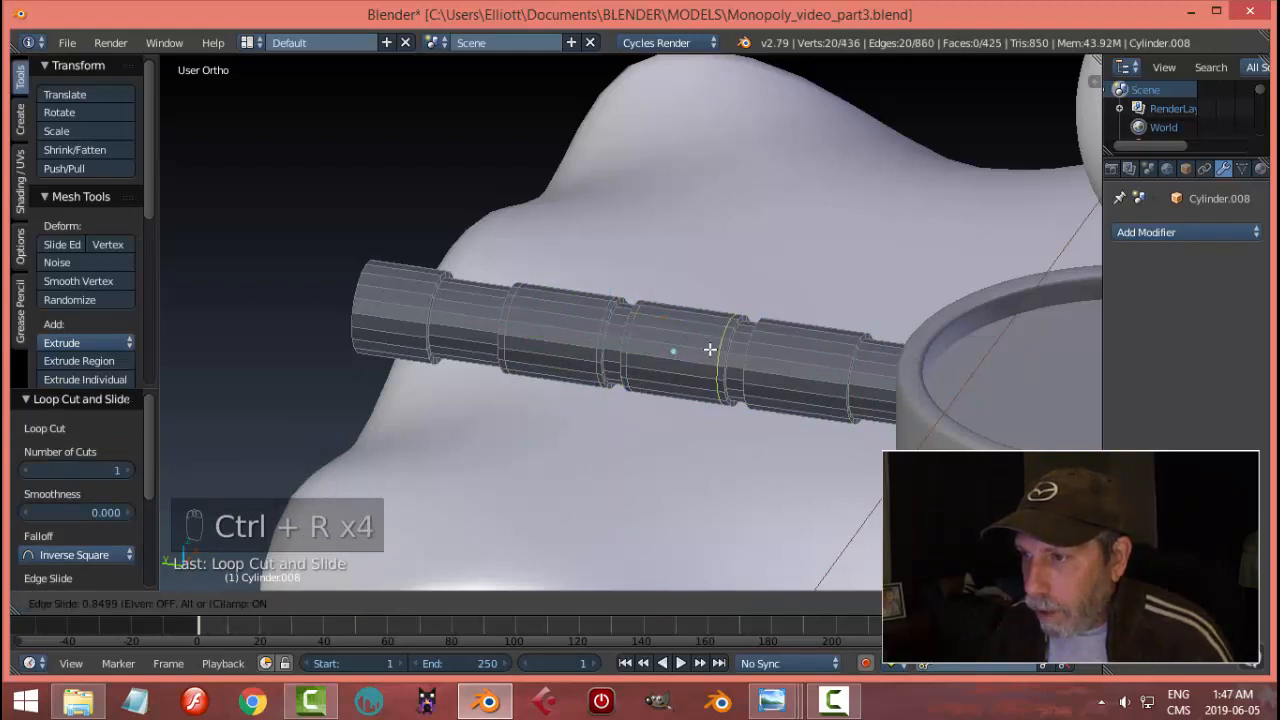
pyautogui.click(711, 349)
pyautogui.hotkey('ctrl', 'r')
pyautogui.click(761, 344)
pyautogui.click(750, 338)
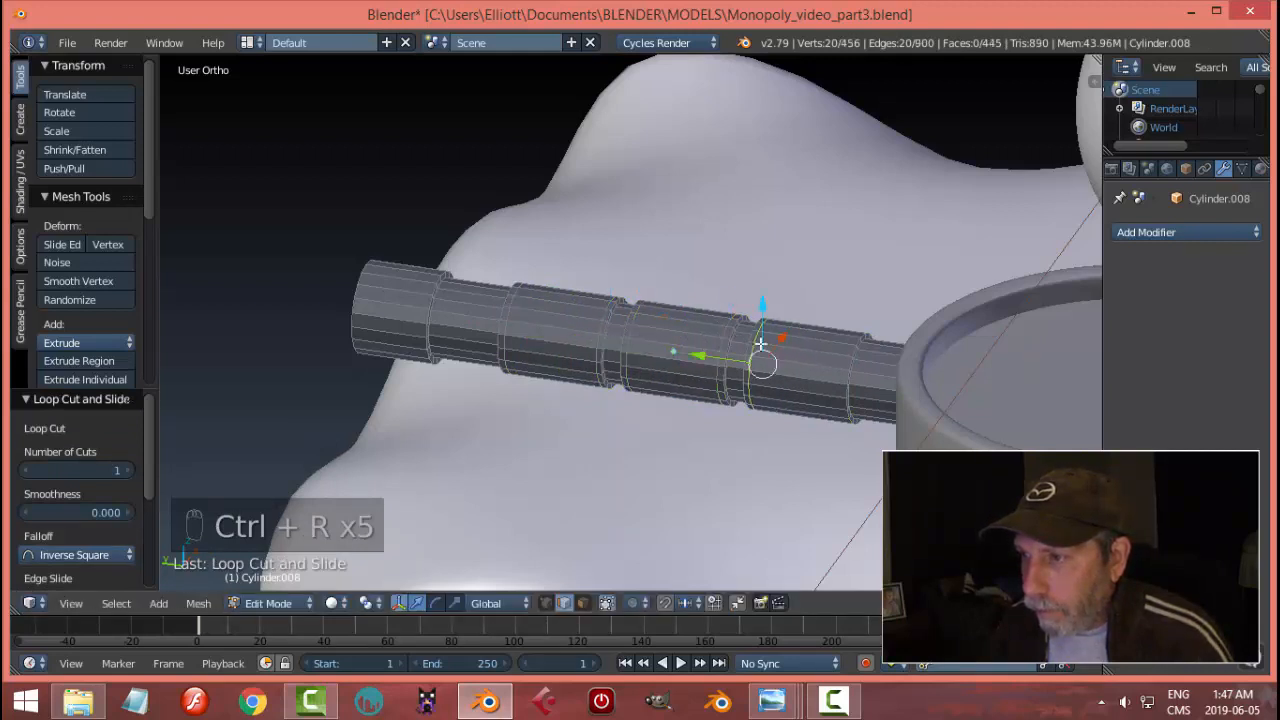
pyautogui.hotkey('ctrl', 'r')
pyautogui.click(818, 345)
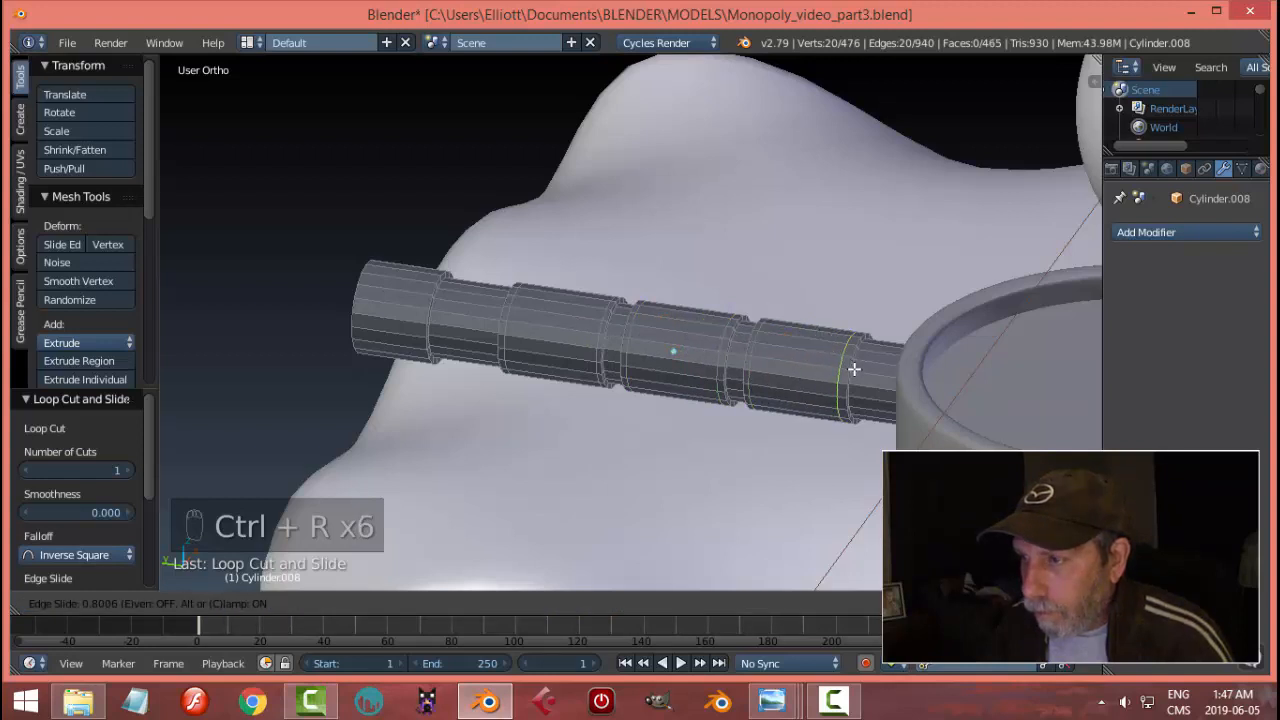
pyautogui.click(852, 371)
# - Return to Object Mode, link the ring's modifiers to the handle, and shade the handle smooth
pyautogui.press('a')
pyautogui.press('Tab')
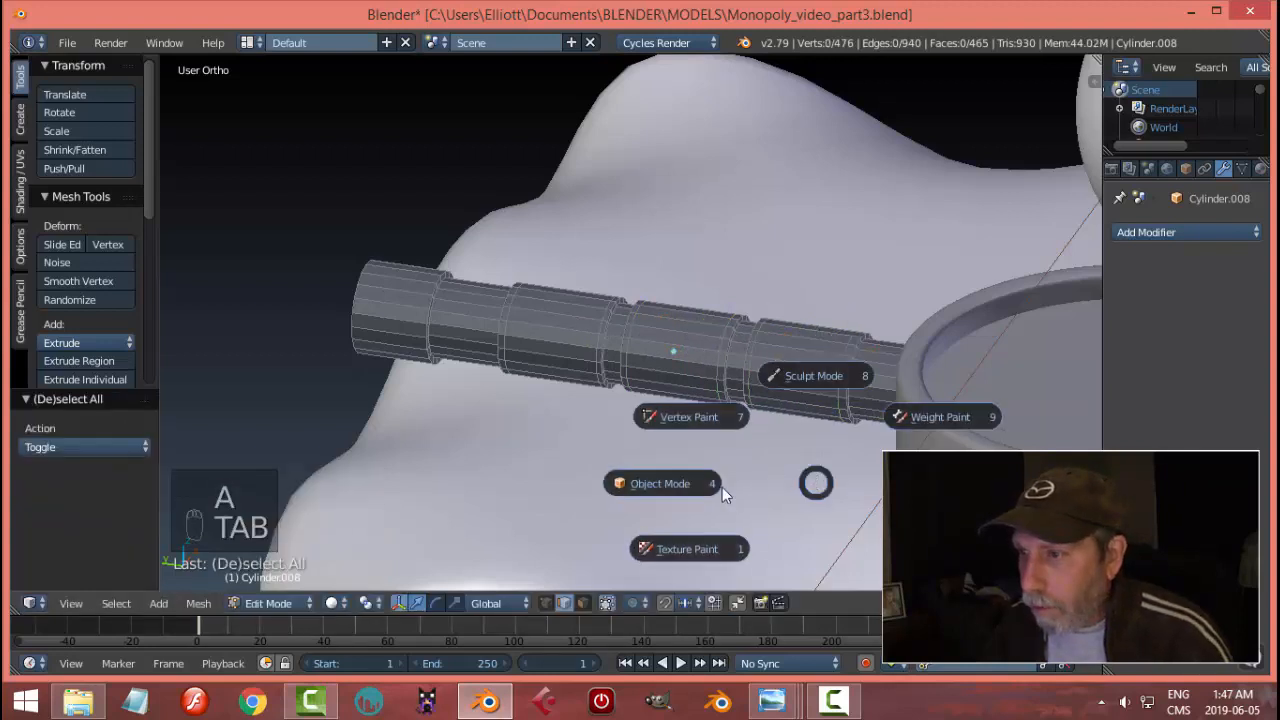
pyautogui.keyDown('shift'); pyautogui.rightClick(920, 372); pyautogui.keyUp('shift')
pyautogui.hotkey('ctrl', 'l')
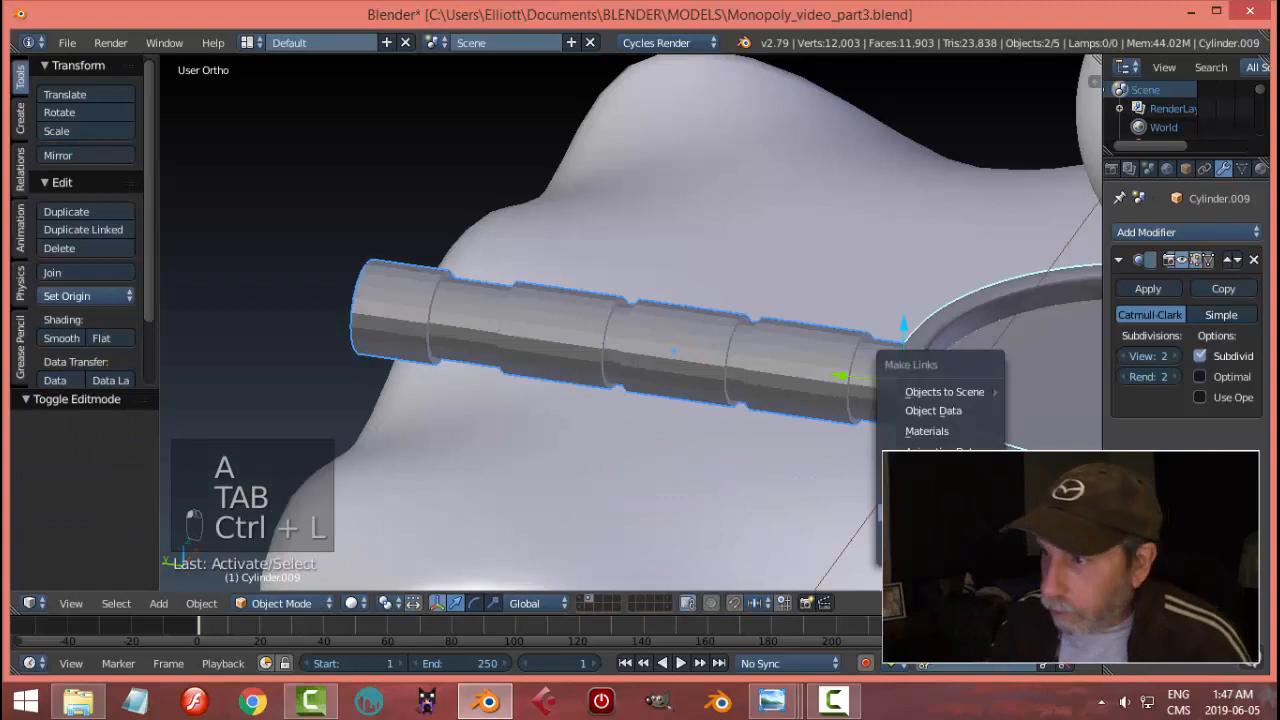
pyautogui.click(930, 511)
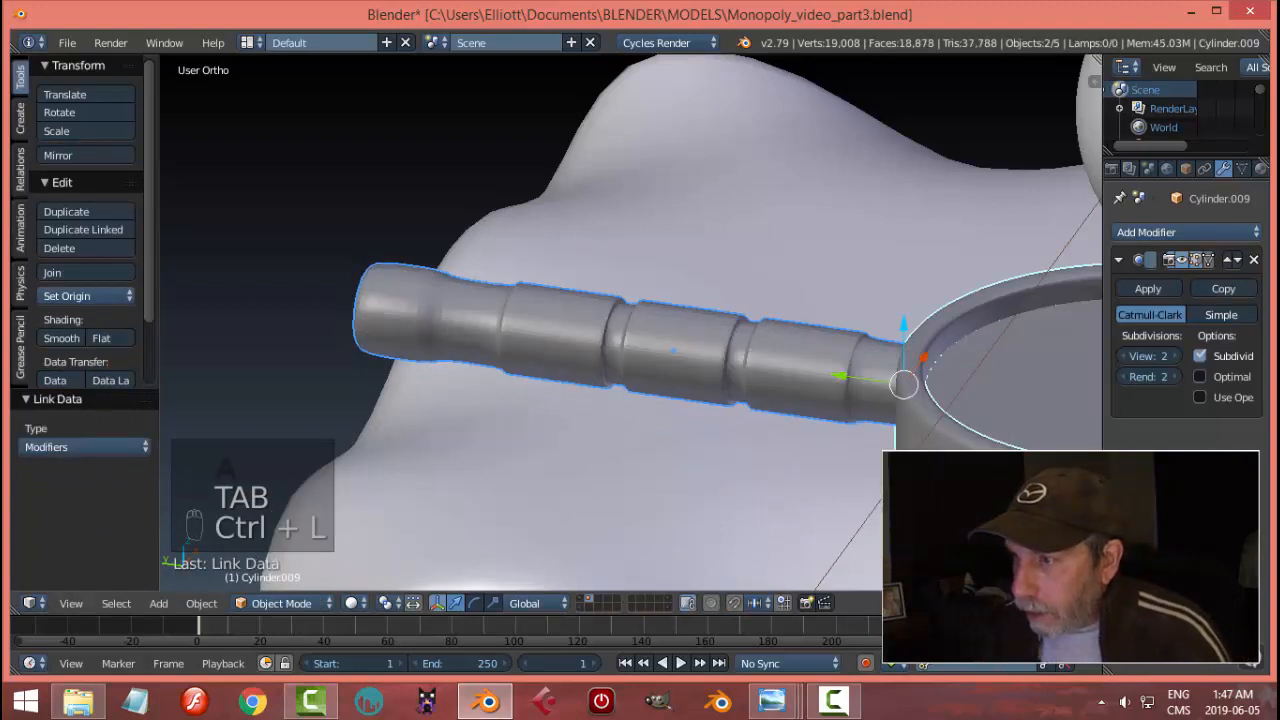
pyautogui.press('a')
pyautogui.rightClick(495, 327)
pyautogui.click(66, 337)
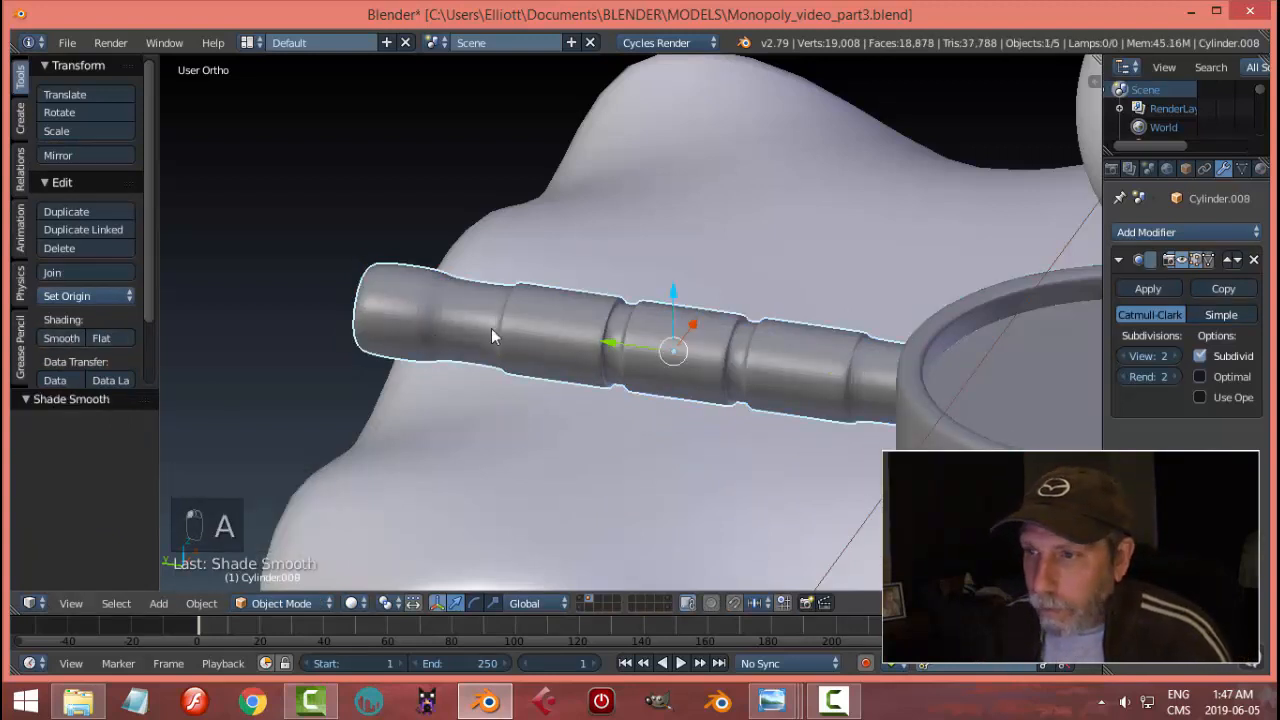
# - Add a supporting loop cut near each end of the handle's outer collar and return to Object Mode
pyautogui.press('Tab')
pyautogui.hotkey('ctrl', 'r')
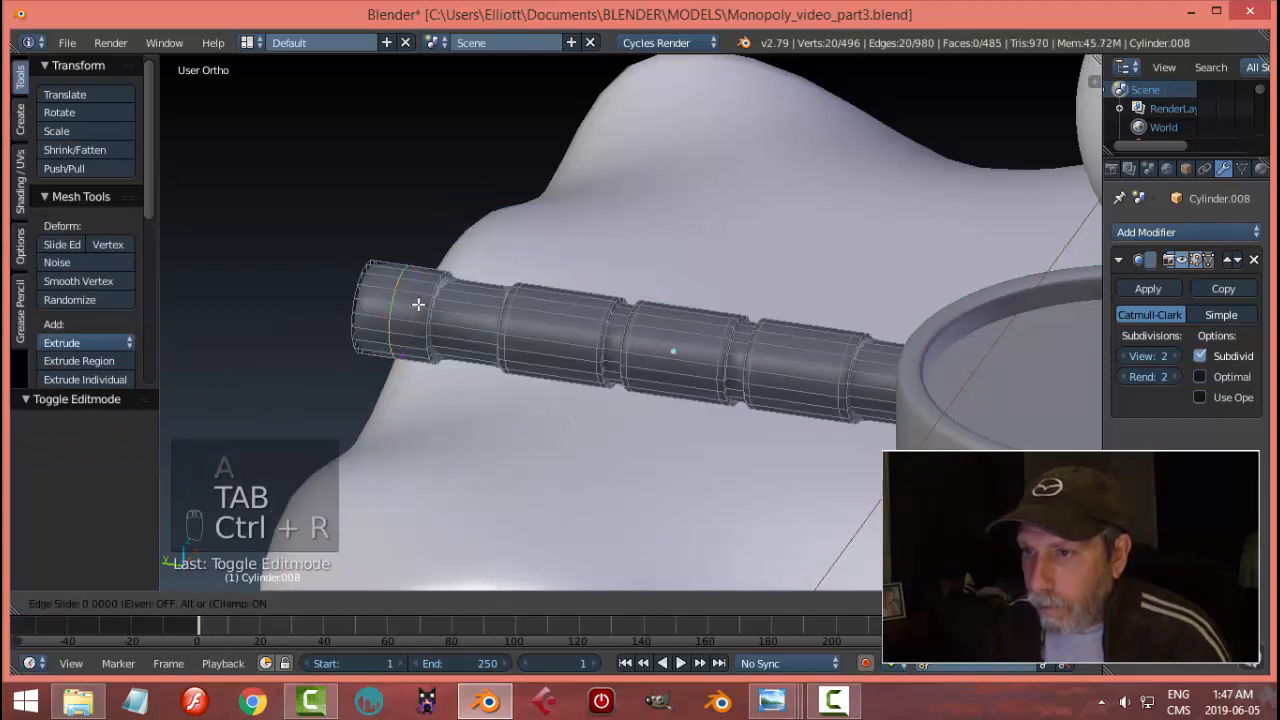
pyautogui.click(420, 306)
pyautogui.click(440, 320)
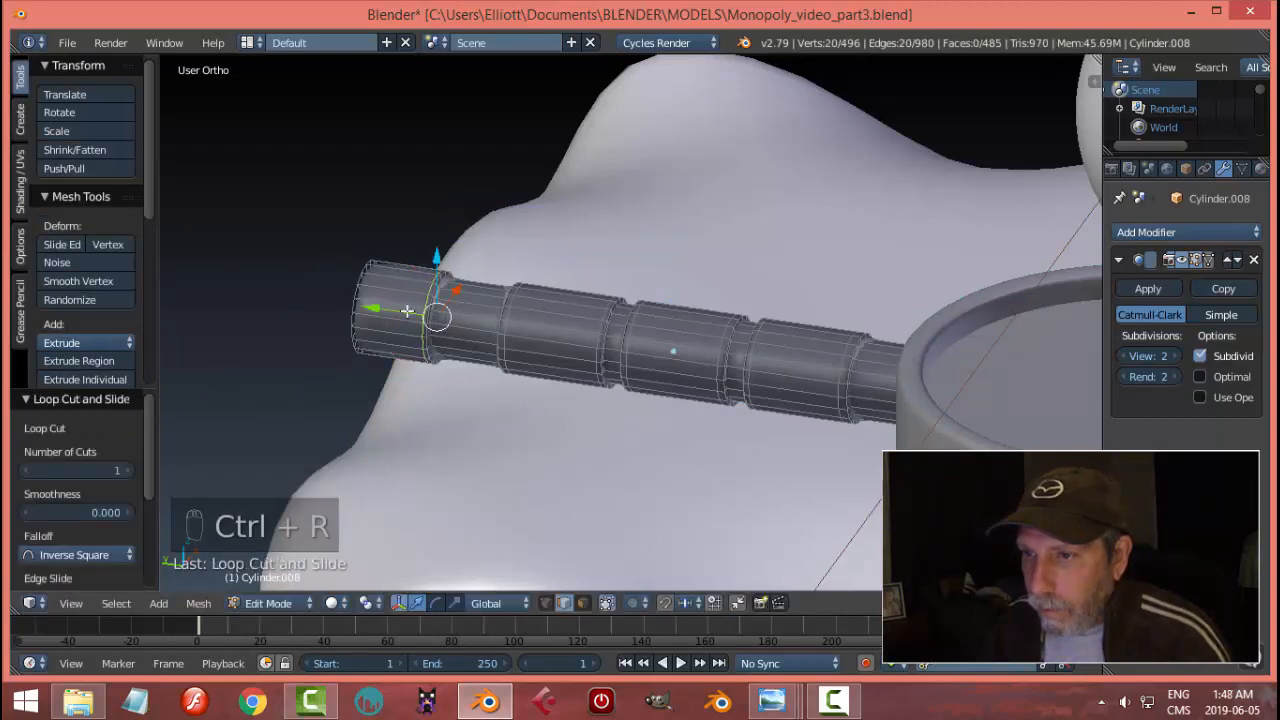
pyautogui.hotkey('ctrl', 'r')
pyautogui.click(382, 298)
pyautogui.click(370, 291)
pyautogui.press('a')
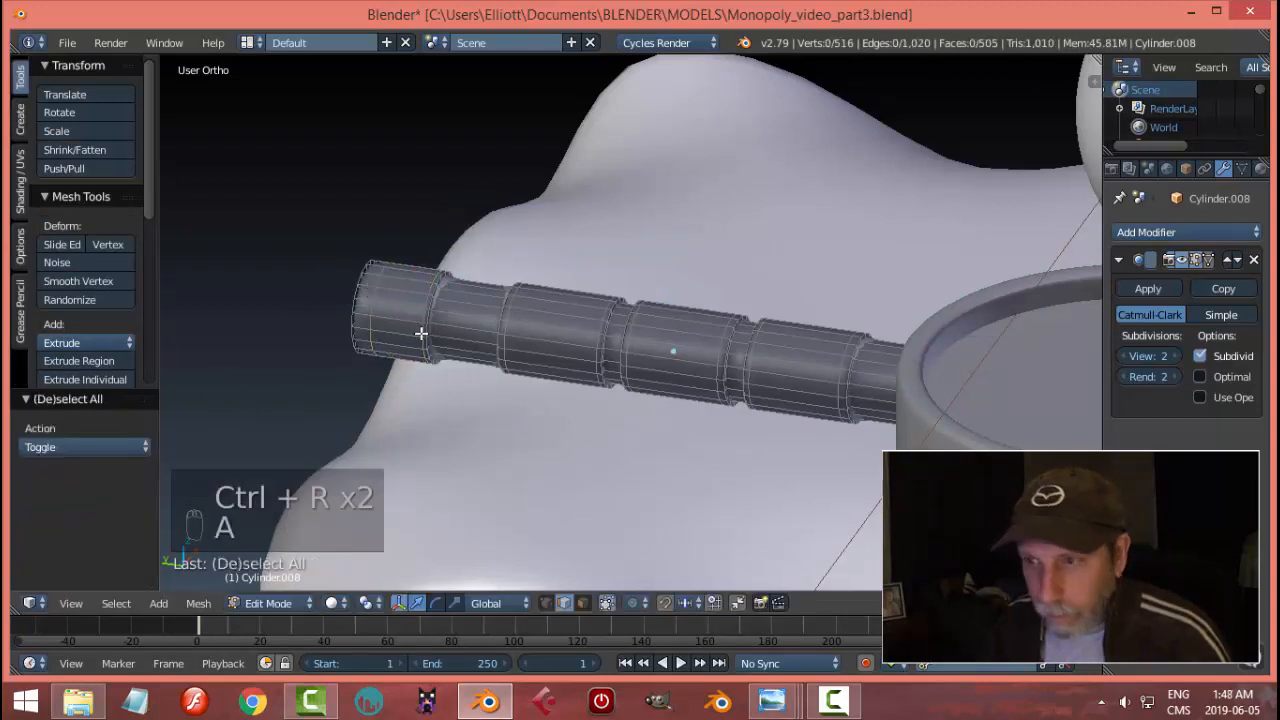
pyautogui.press('Tab')
pyautogui.scroll(-3, 437, 348)
pyautogui.press('a')
# - Move the handle about 0.066 along Y into the ring and deselect it
pyautogui.moveTo(659, 384); pyautogui.dragTo(600, 340, button='middle')
pyautogui.rightClick(592, 330)
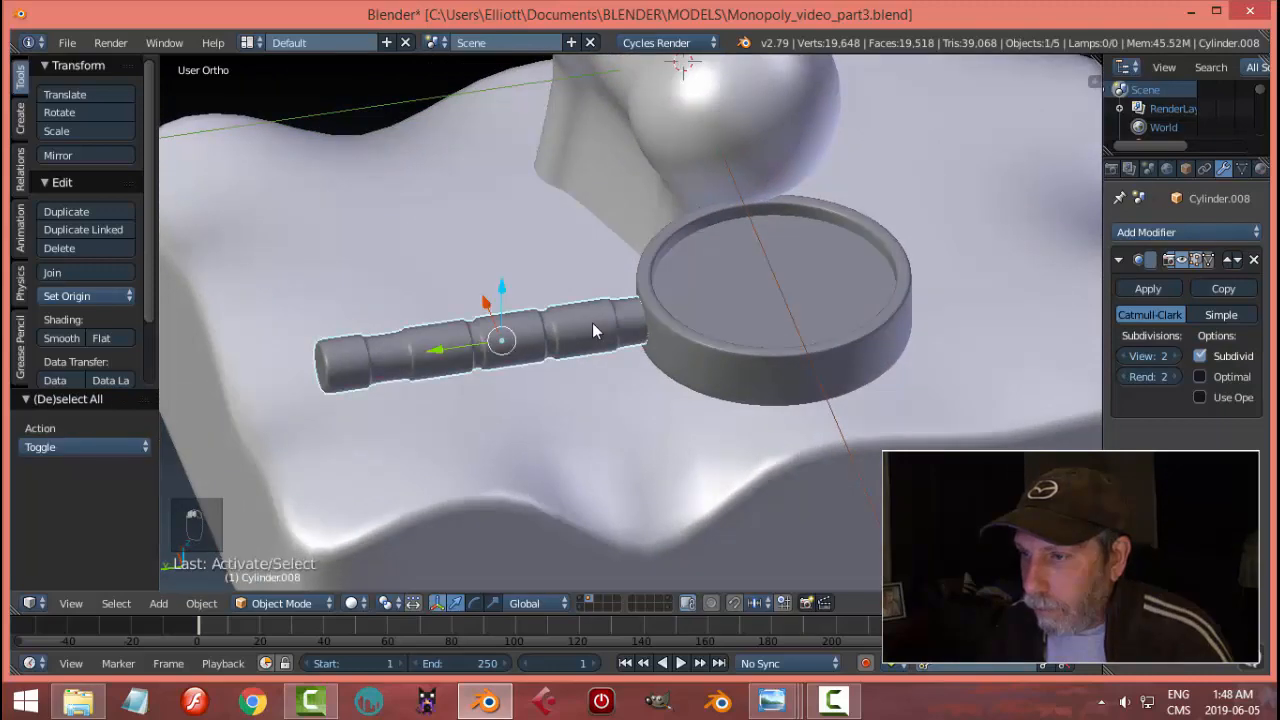
pyautogui.press('g')
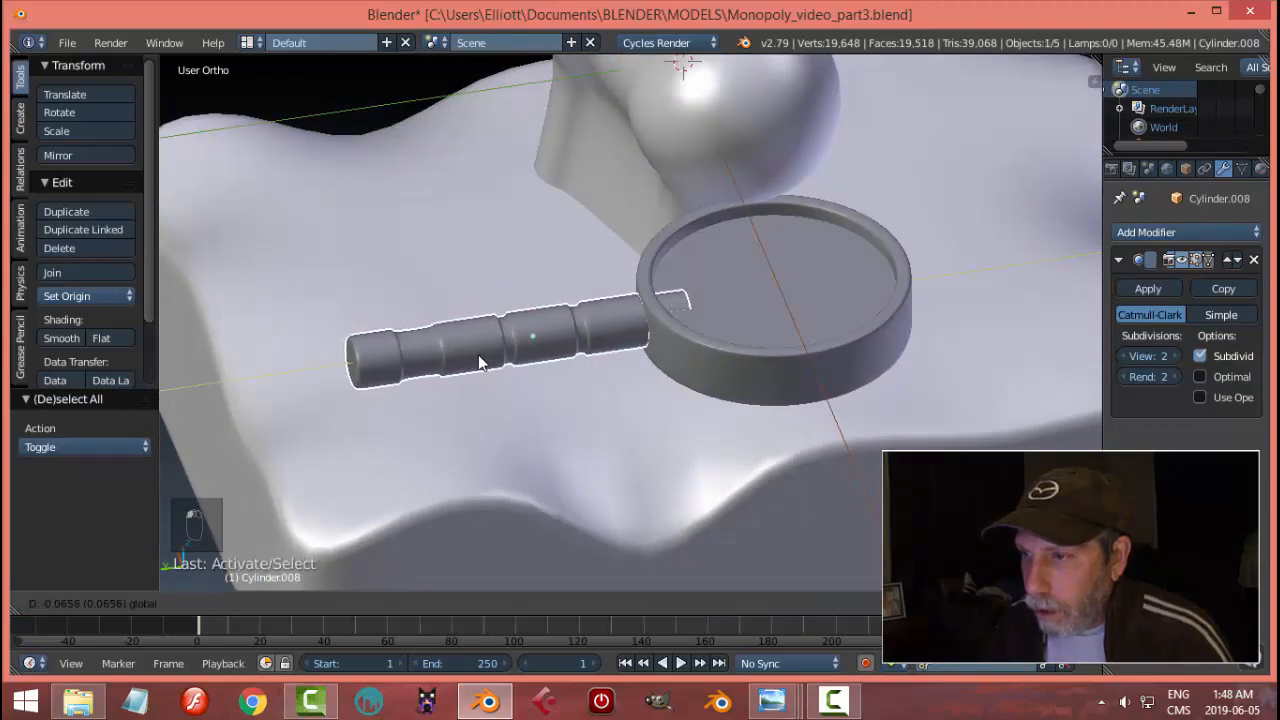
pyautogui.click(483, 365)
pyautogui.press('a')
# - Pull the handle's inner end loop back 0.081 along Y into the ring's rim and return to Object Mode
pyautogui.moveTo(642, 399); pyautogui.dragTo(580, 365, button='middle')
pyautogui.rightClick(592, 332)
pyautogui.press('Tab')
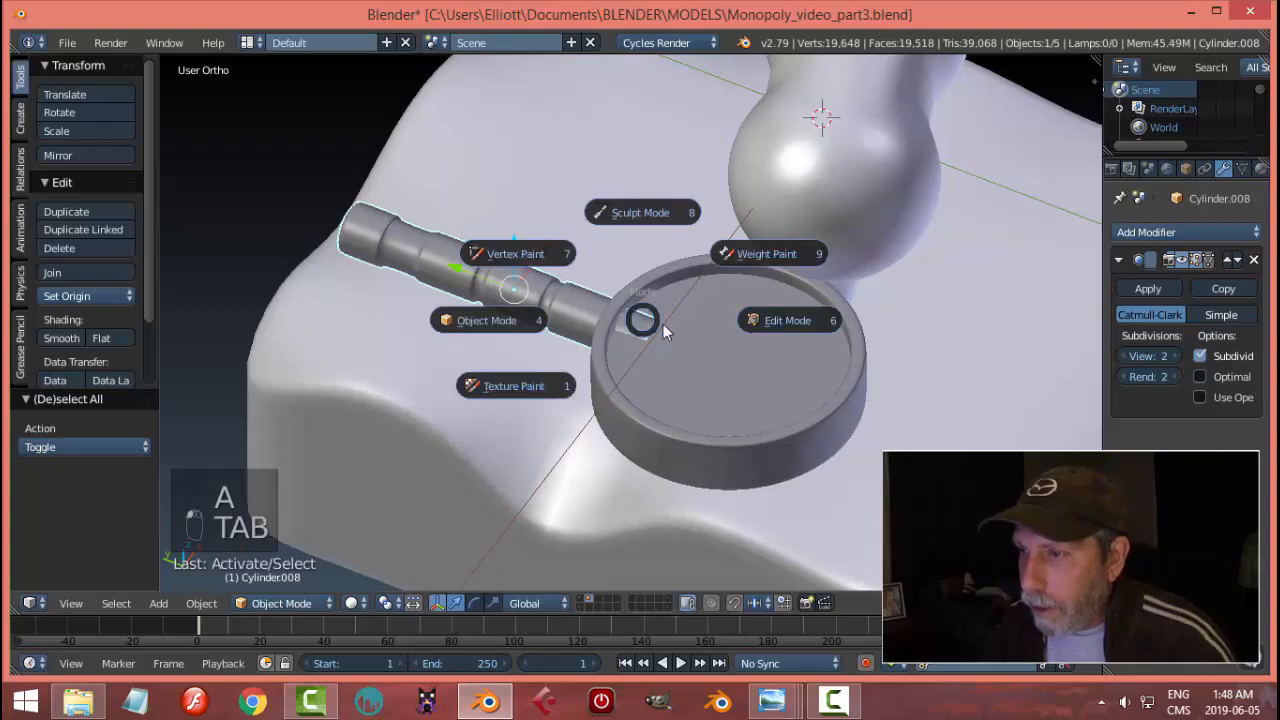
pyautogui.scroll(2, 638, 357)
pyautogui.keyDown('alt'); pyautogui.rightClick(653, 340); pyautogui.keyUp('alt')
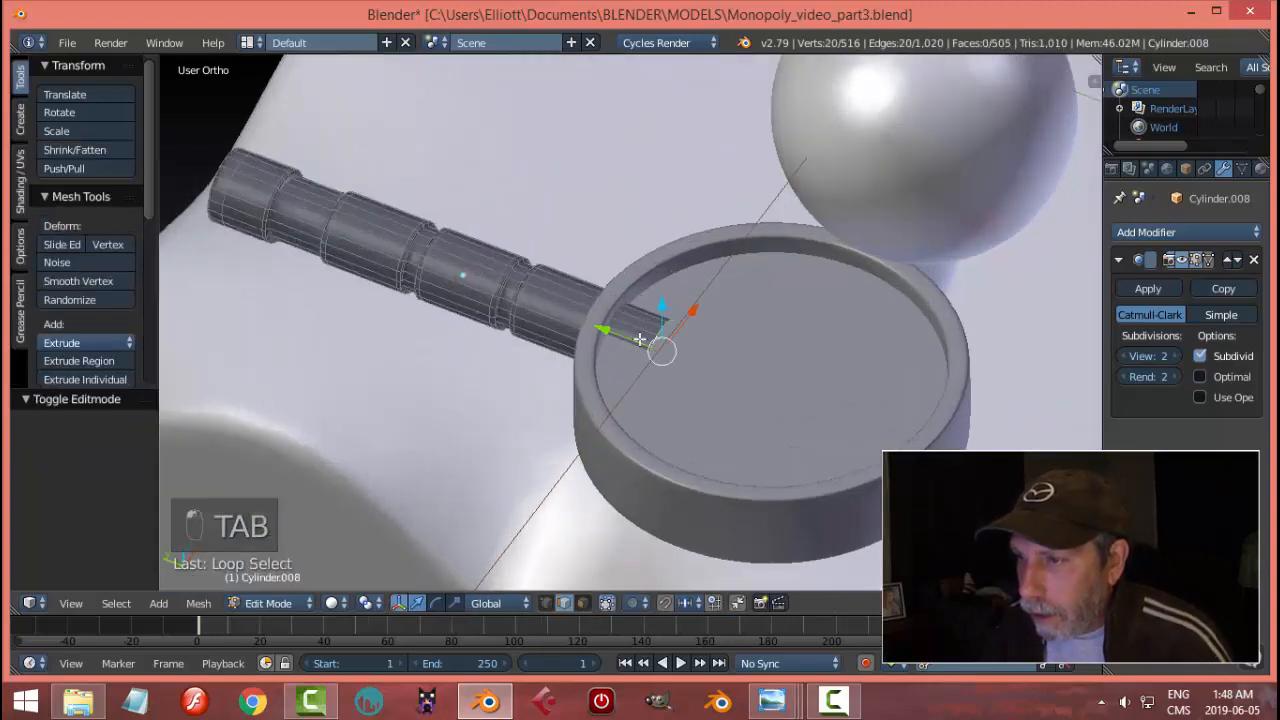
pyautogui.press('g')
pyautogui.click(566, 324)
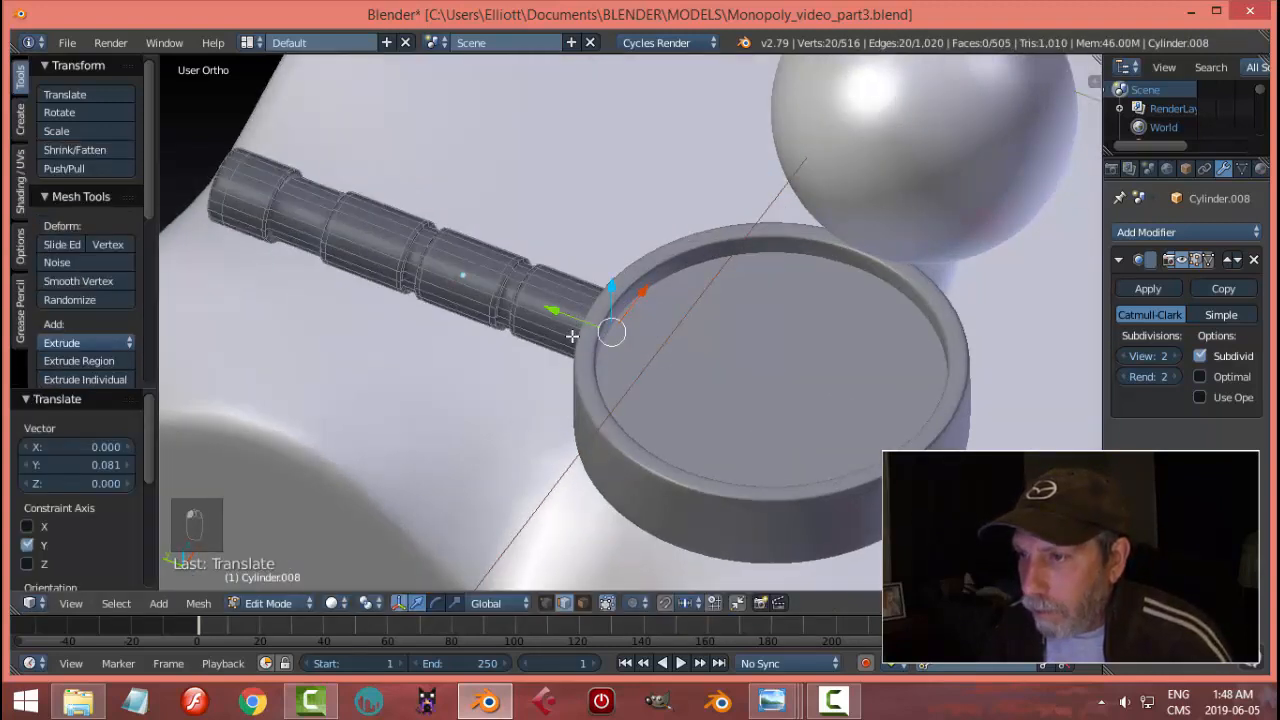
pyautogui.press('Tab')
pyautogui.press('a')
pyautogui.press('a')
# - Assign the existing Material.003 to the magnifying glass's ring, inner disc and handle, and deselect everything
pyautogui.scroll(-4, 531, 368)
pyautogui.moveTo(602, 363); pyautogui.dragTo(640, 380, button='middle')
pyautogui.rightClick(660, 348)
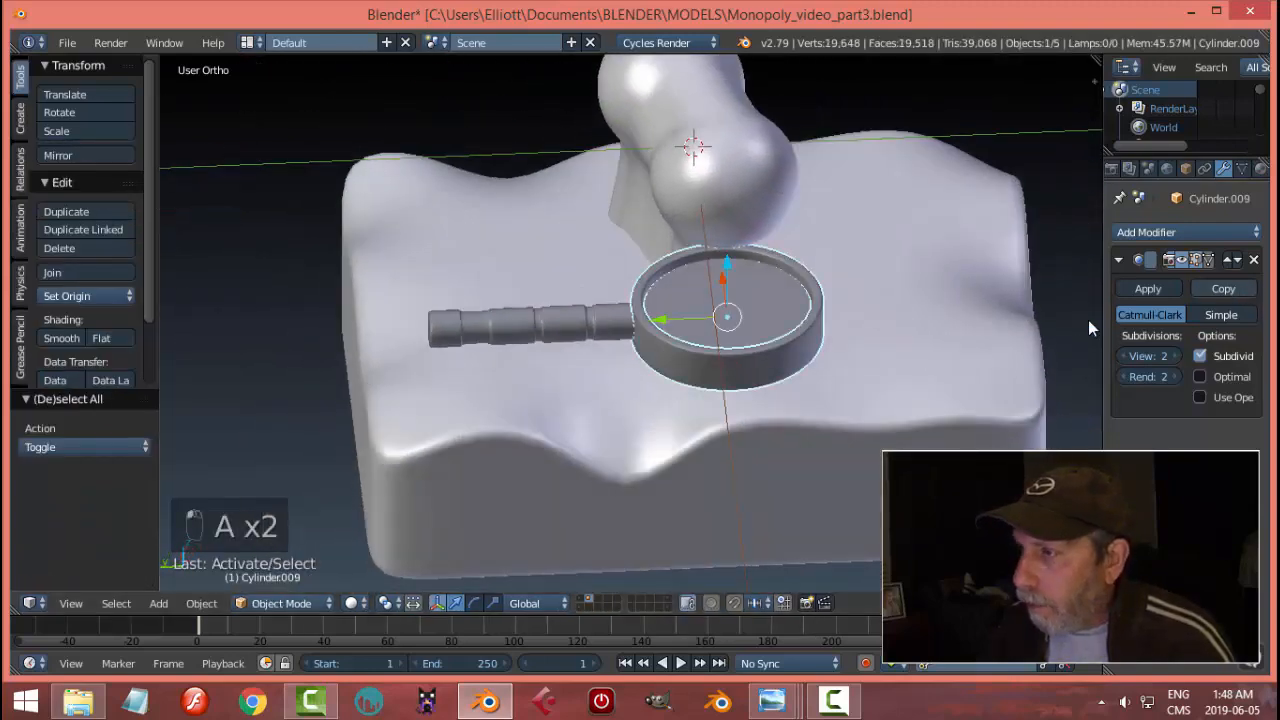
pyautogui.click(1259, 170)
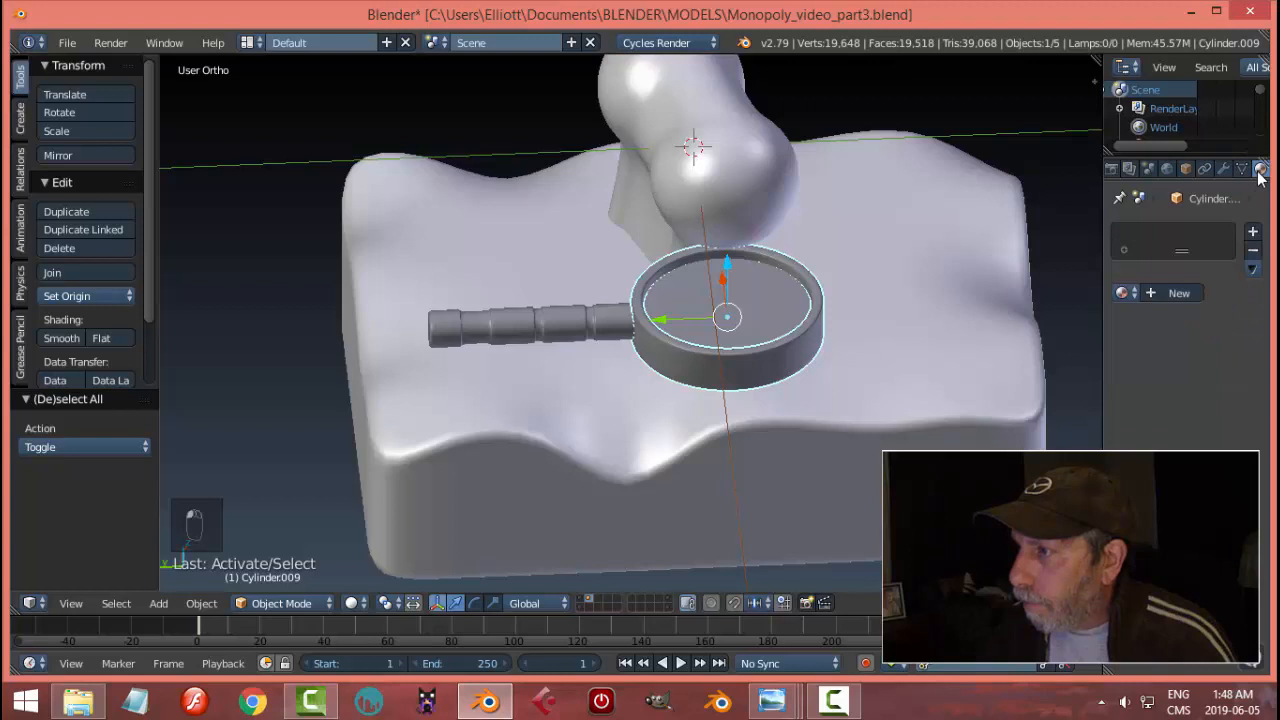
pyautogui.click(1122, 293)
pyautogui.click(1003, 356)
pyautogui.rightClick(1062, 287)
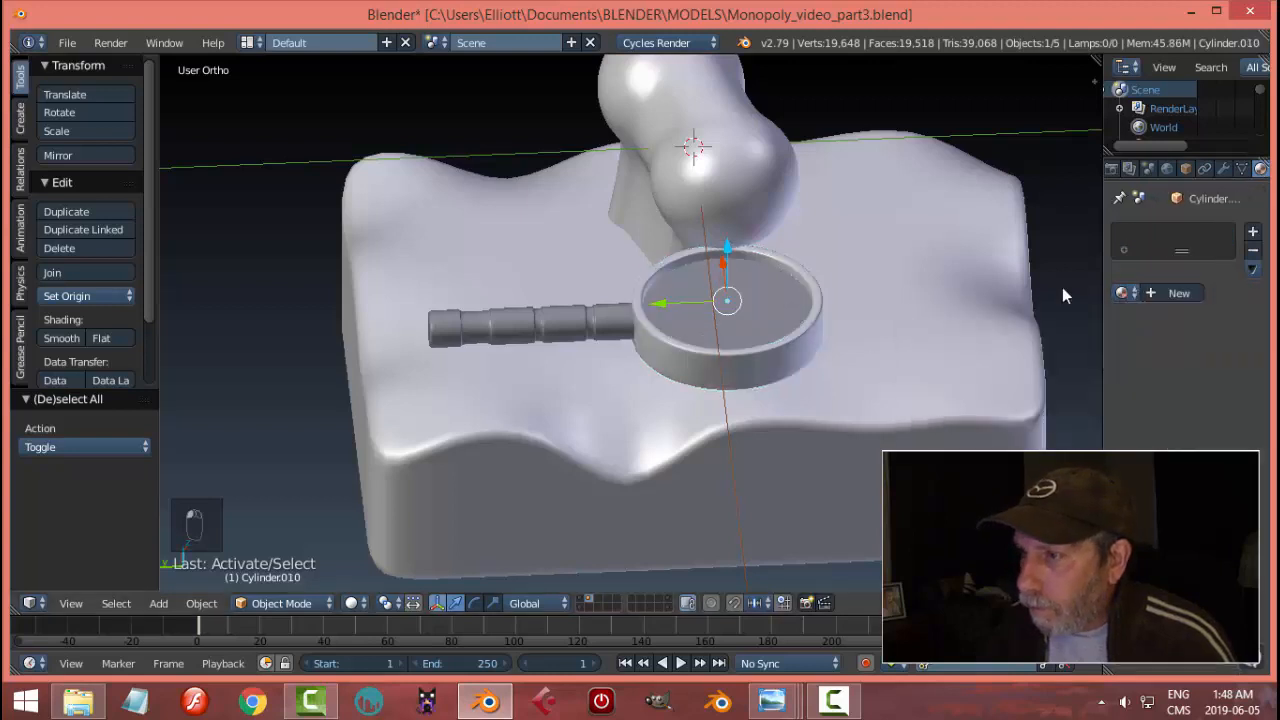
pyautogui.click(1122, 293)
pyautogui.click(960, 357)
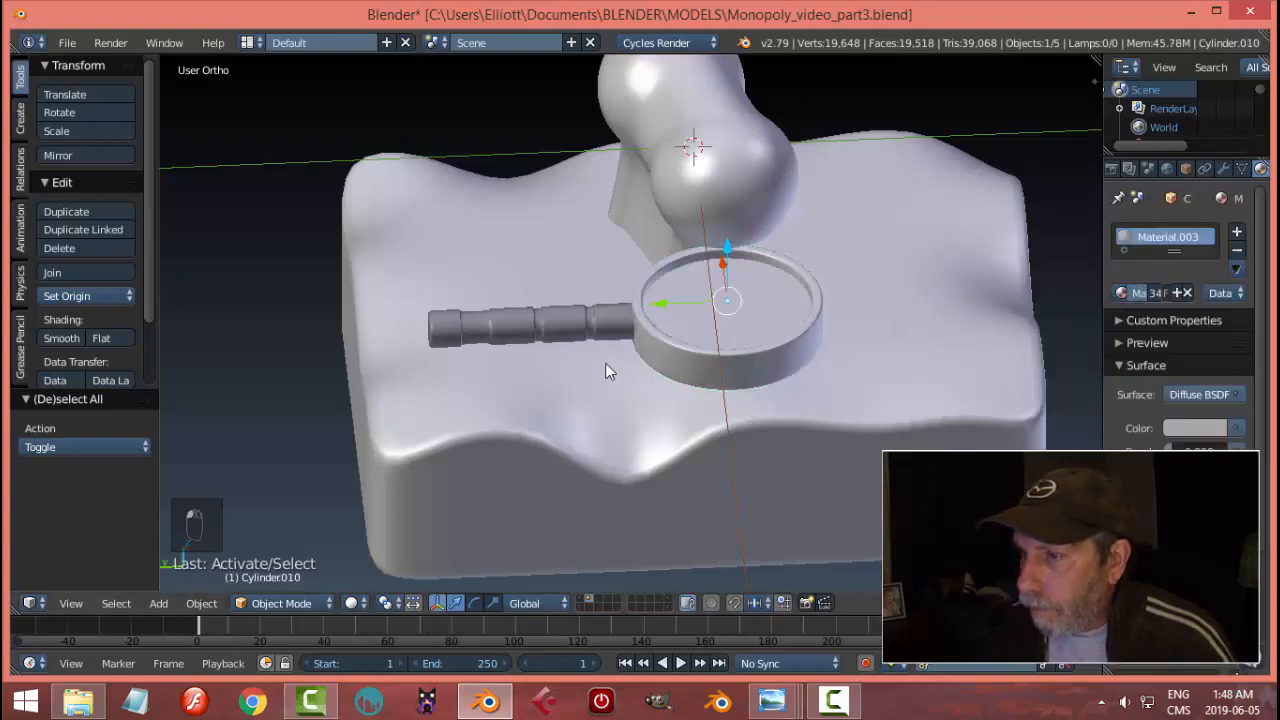
pyautogui.rightClick(557, 335)
pyautogui.click(1122, 293)
pyautogui.click(971, 357)
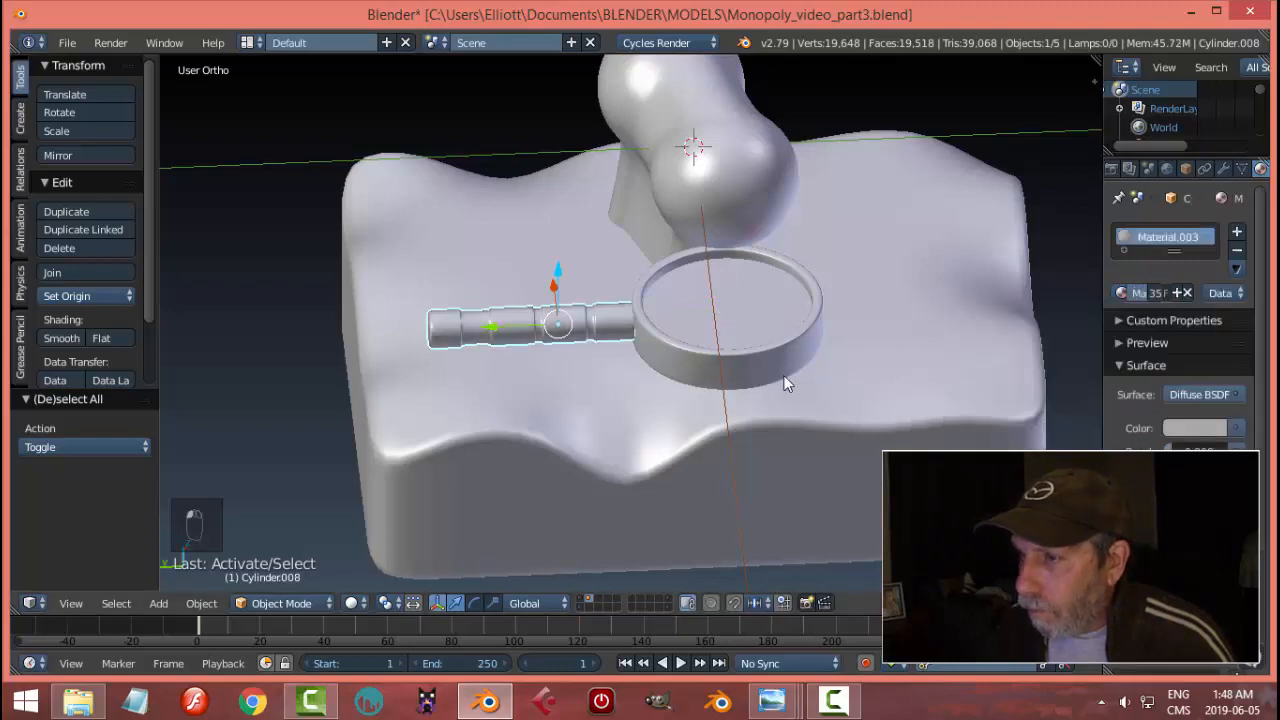
pyautogui.press('a')
# - Scale the bridged-sphere shape to 0.920 of its size
pyautogui.scroll(-3, 770, 340)
pyautogui.moveTo(757, 306); pyautogui.dragTo(875, 301, button='middle')
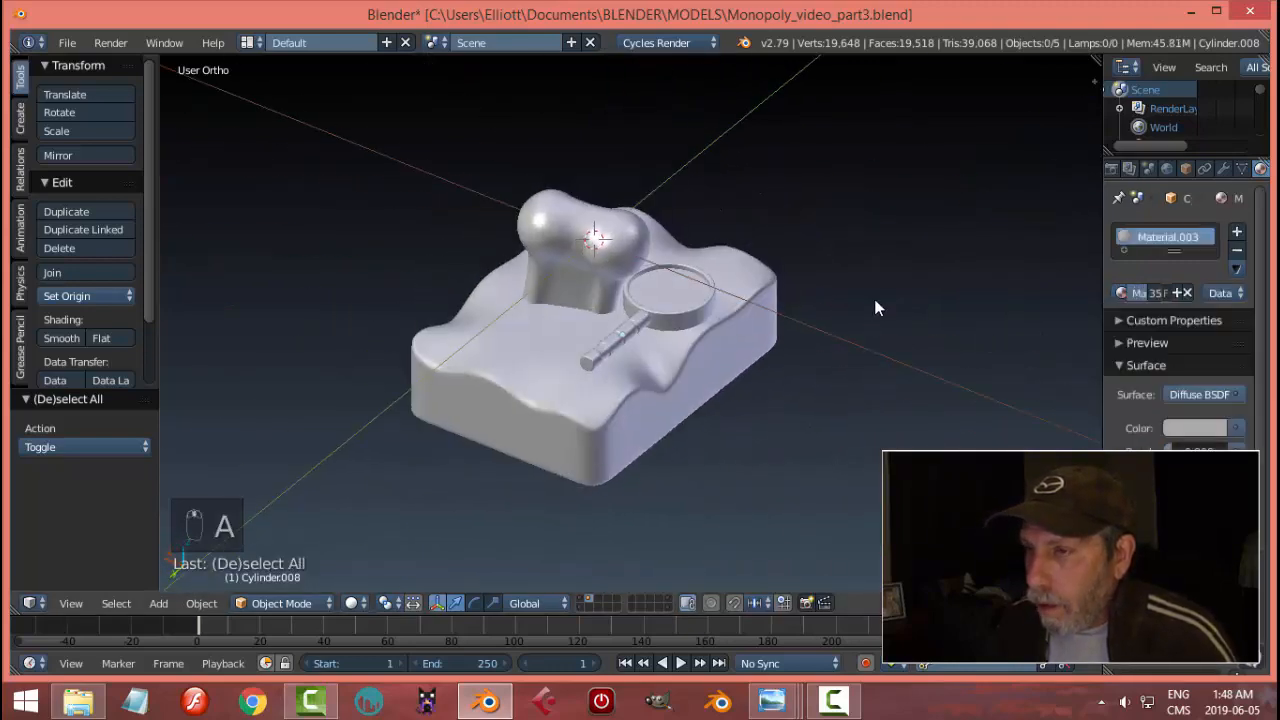
pyautogui.rightClick(633, 277)
pyautogui.press('s')
pyautogui.click(773, 303)
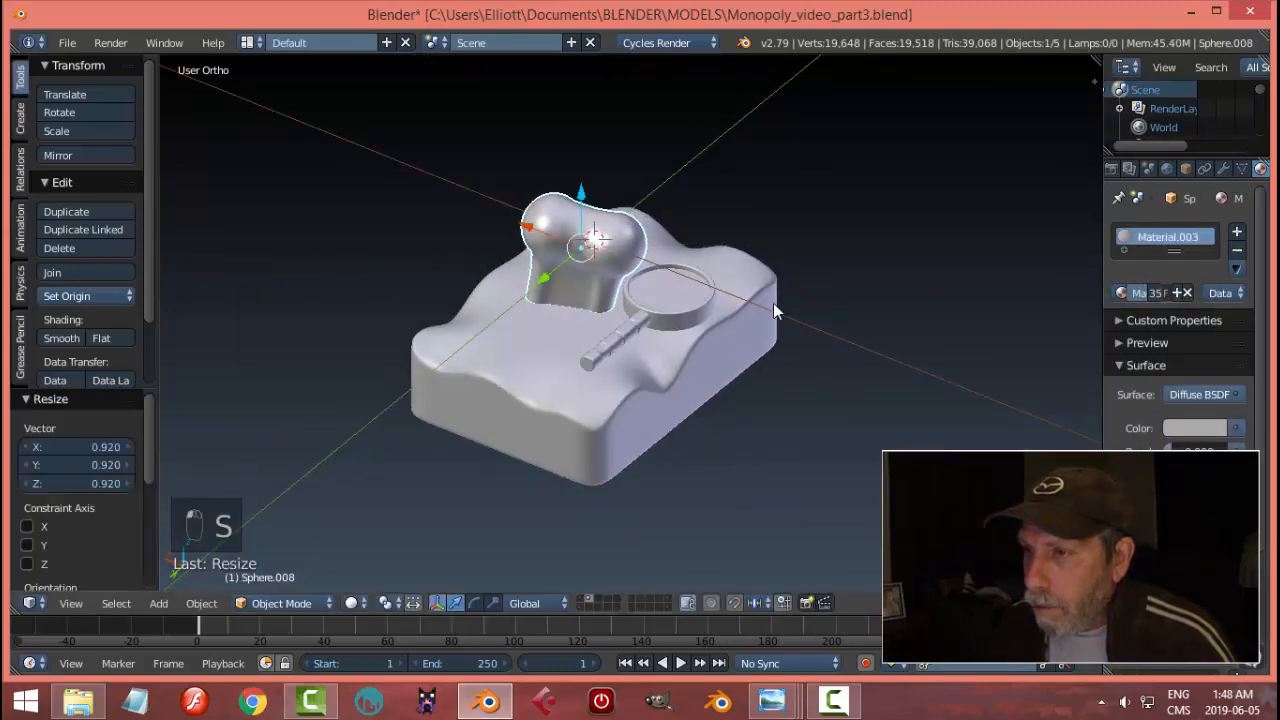
pyautogui.moveTo(773, 303); pyautogui.dragTo(677, 352, button='middle')
# - Select the ring, disc and handle together and scale them up by 1.355
pyautogui.keyDown('shift'); pyautogui.rightClick(676, 318); pyautogui.keyUp('shift')
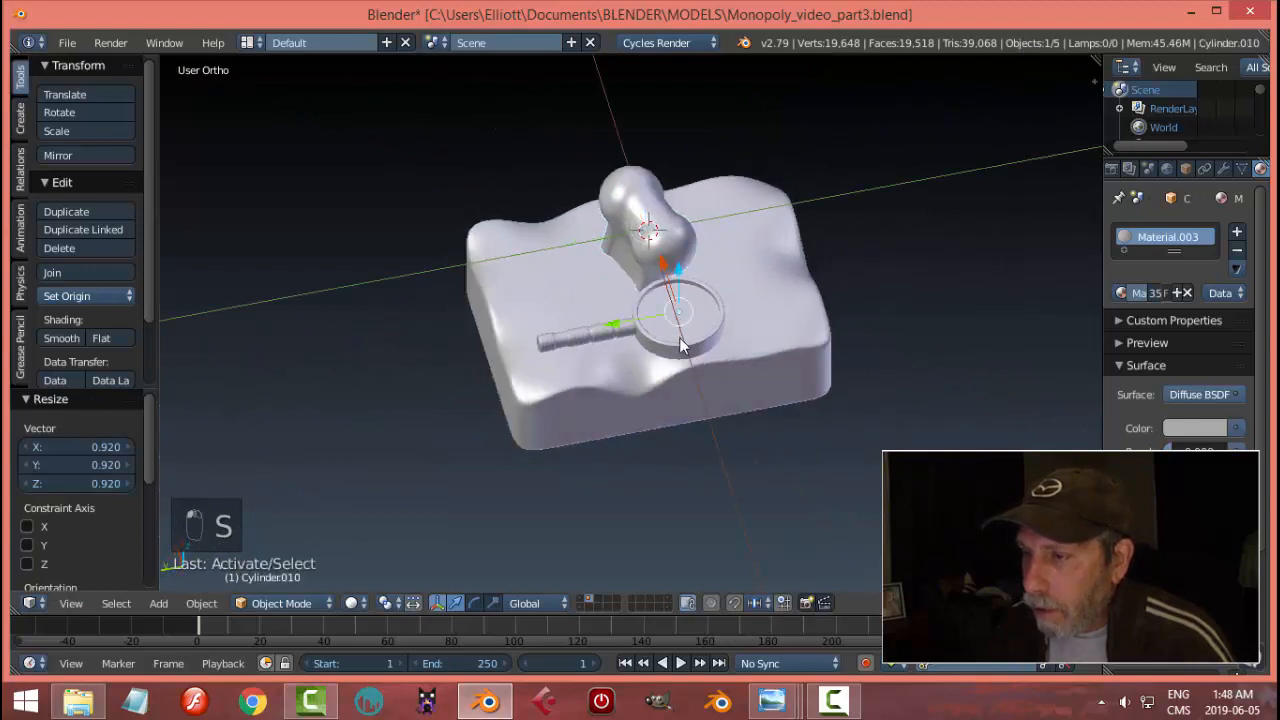
pyautogui.press('s')
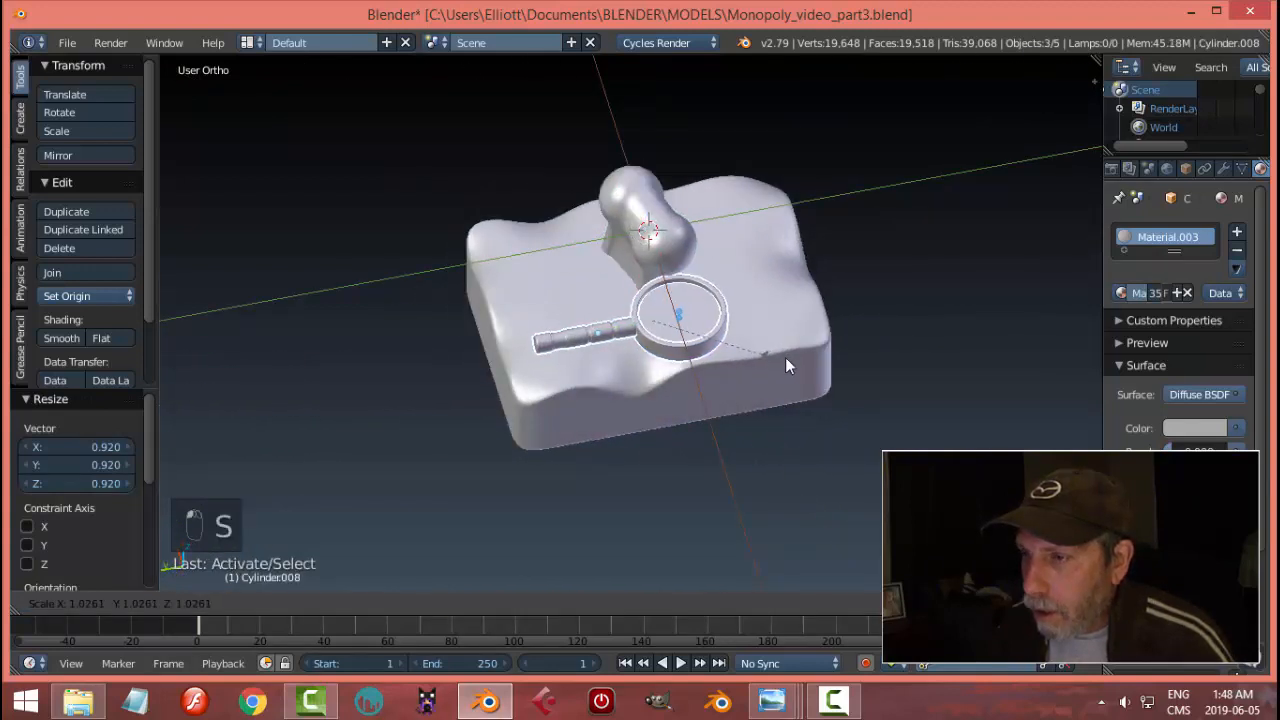
pyautogui.click(794, 387)
pyautogui.moveTo(794, 387)
pyautogui.mouseDown(button='middle')
pyautogui.moveTo(968, 318)
pyautogui.moveTo(946, 337)
pyautogui.moveTo(797, 362)
pyautogui.mouseUp(button='middle')
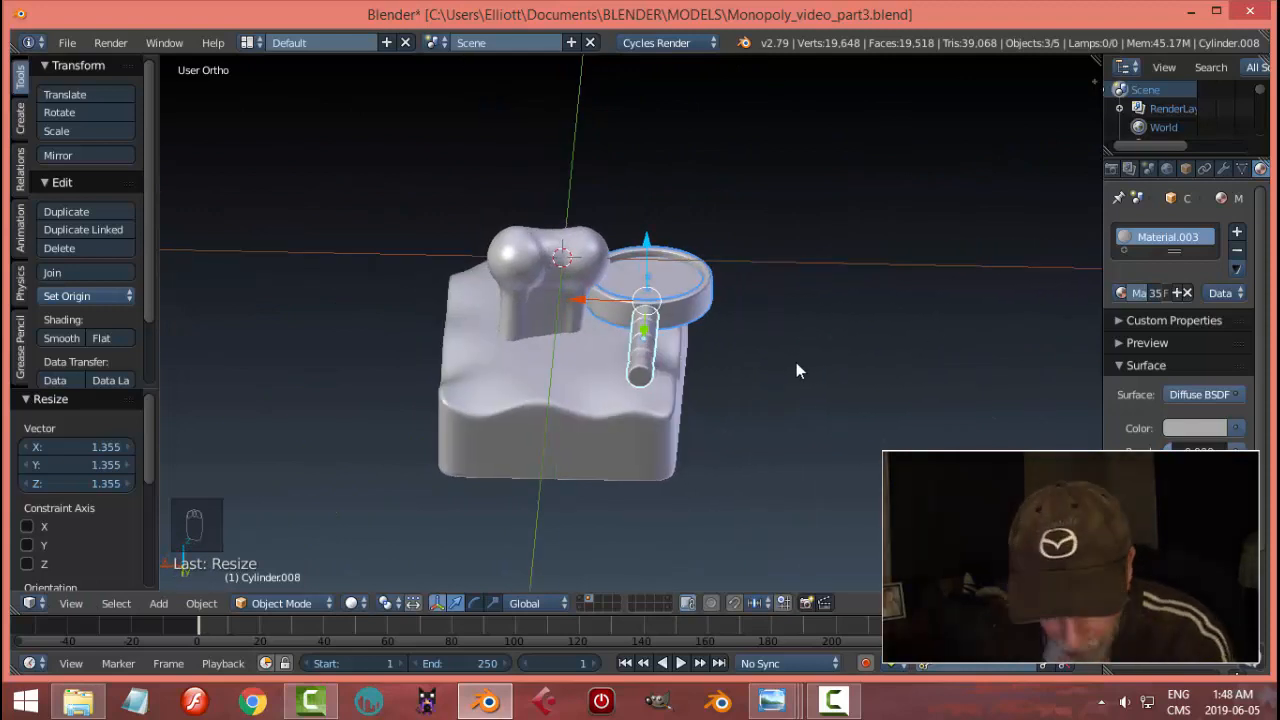
# - Group the three magnifying-glass parts and rotate them 90° about the Y axis
pyautogui.hotkey('ctrl', 'g')
pyautogui.moveTo(796, 362); pyautogui.dragTo(737, 376, button='middle')
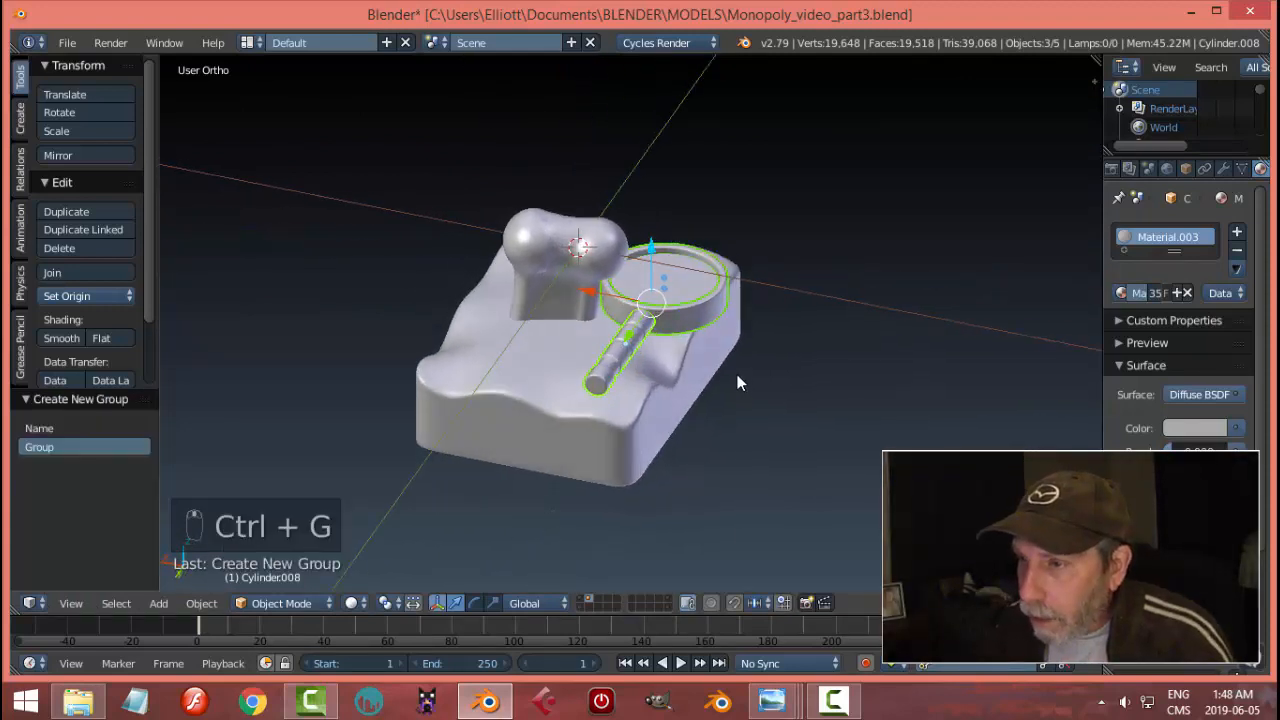
pyautogui.write('ry90')
pyautogui.press('Return')
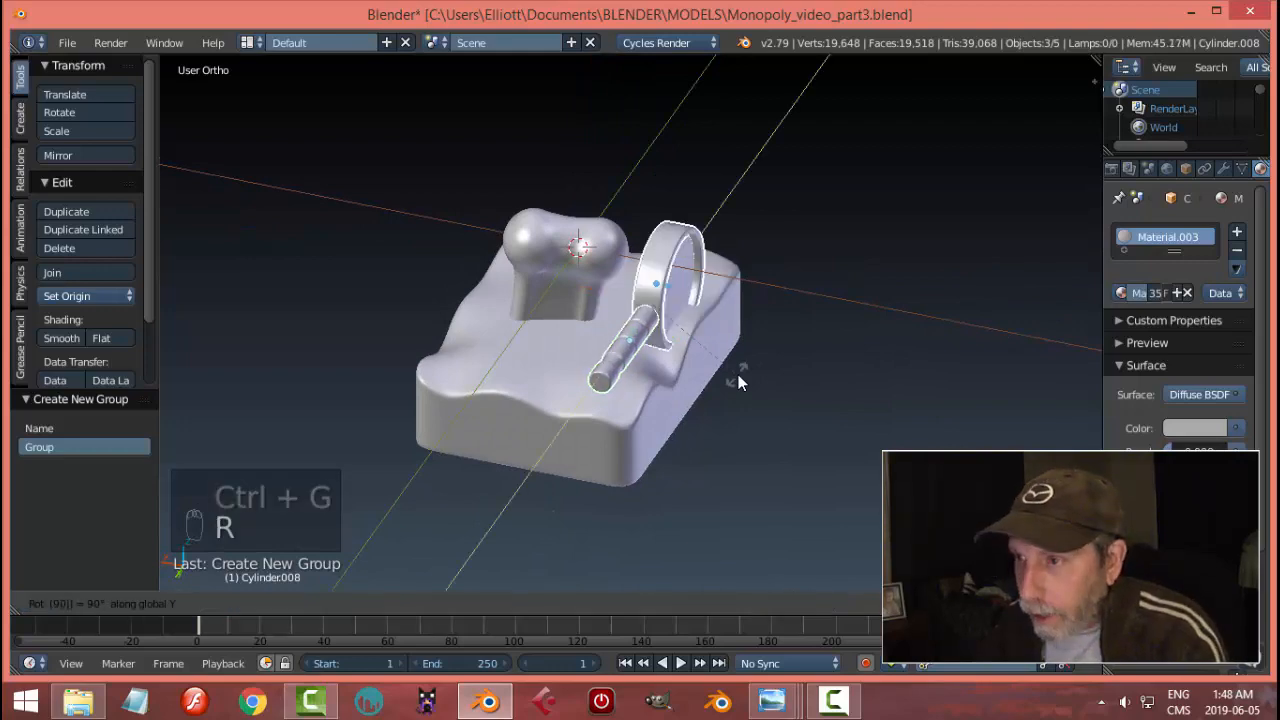
# - Rotate the magnifying glass -21.5° about X, shift it along Y, and move it 0.052 along X
pyautogui.moveTo(636, 278); pyautogui.dragTo(735, 347, button='middle')
pyautogui.press('r')
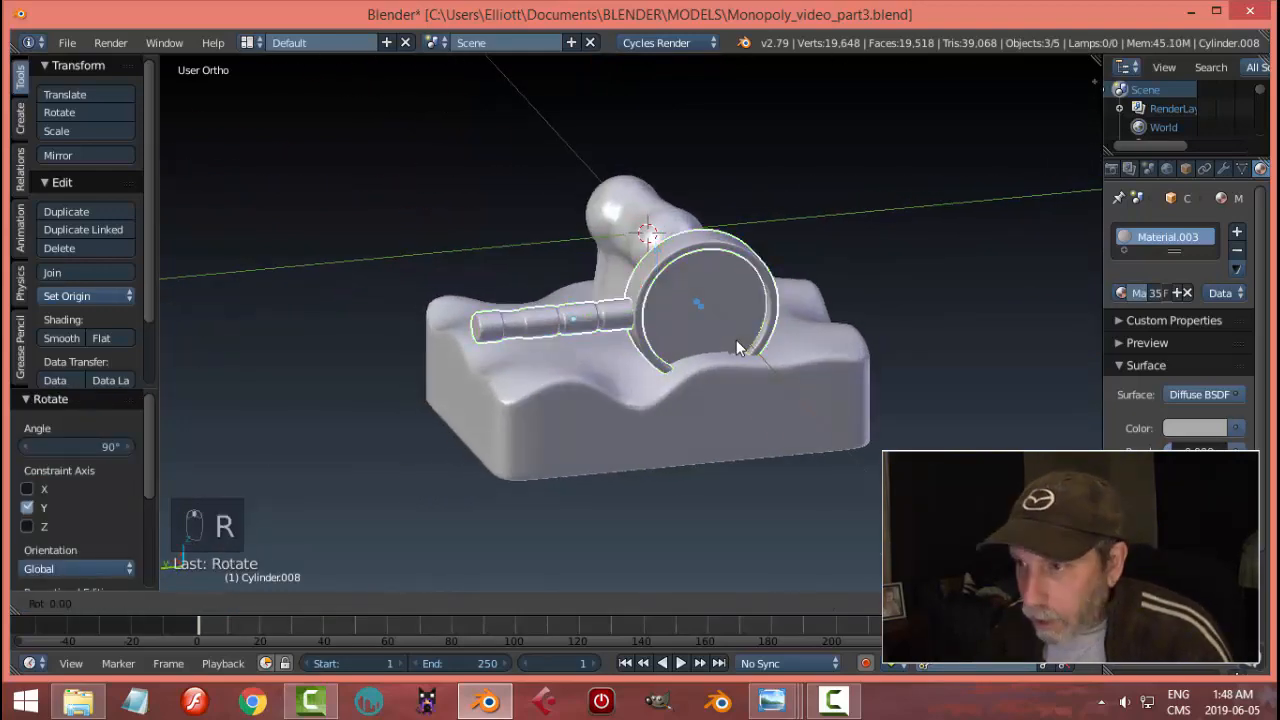
pyautogui.press('x')
pyautogui.click(733, 313)
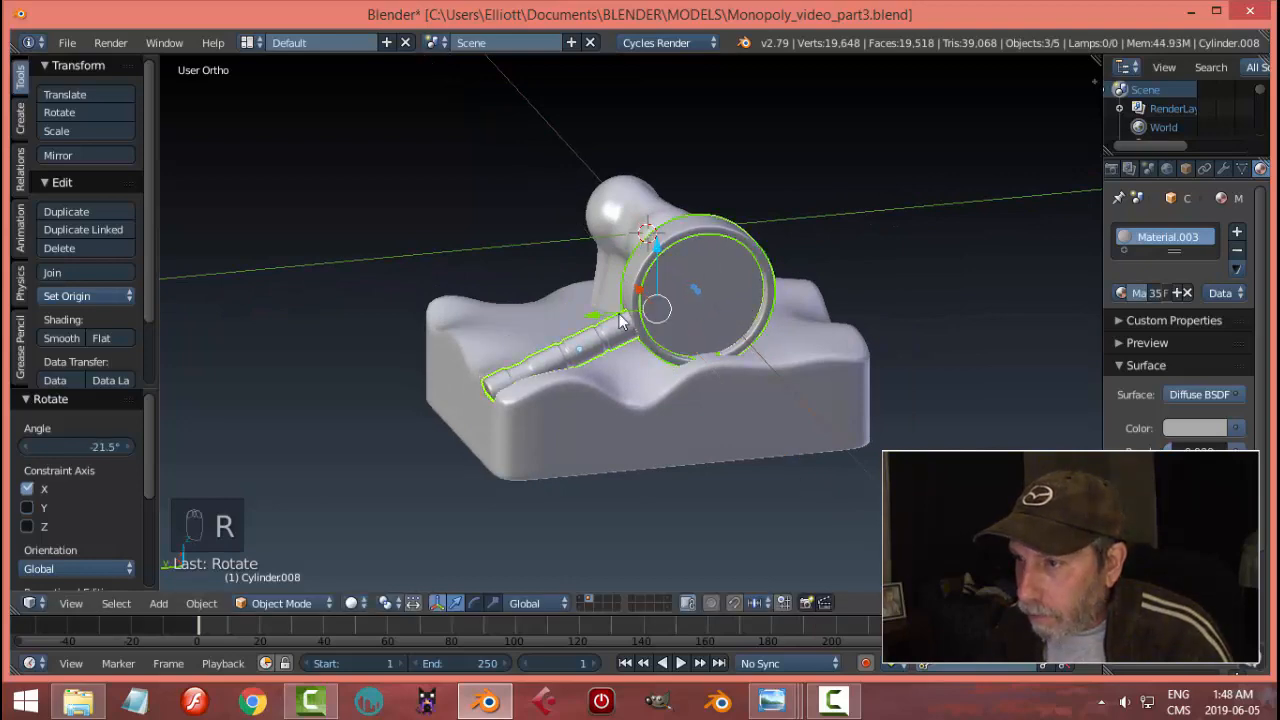
pyautogui.moveTo(619, 316); pyautogui.dragTo(645, 312)
pyautogui.moveTo(645, 312); pyautogui.dragTo(868, 353, button='middle')
pyautogui.moveTo(568, 291); pyautogui.dragTo(552, 286)
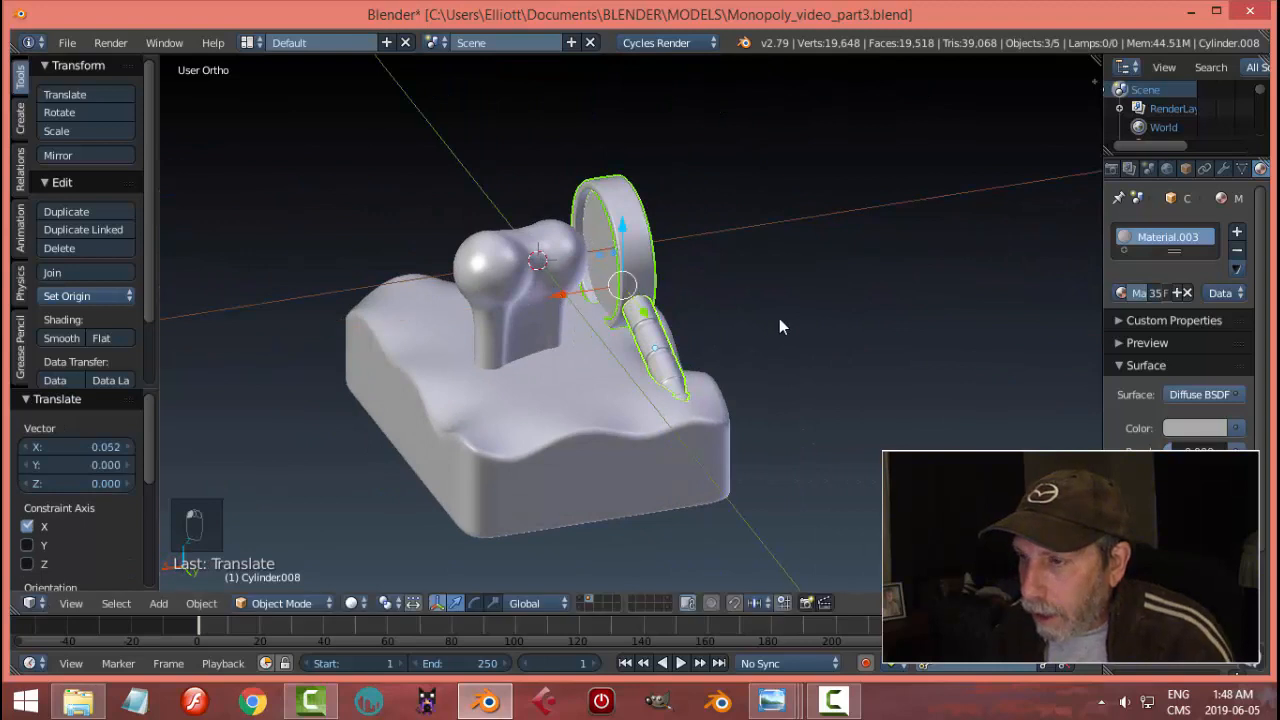
# - Lean the magnifying glass 15° about Y, move it 0.095 along X against the bridged-sphere shape, and deselect it
pyautogui.moveTo(779, 318); pyautogui.dragTo(744, 308, button='middle')
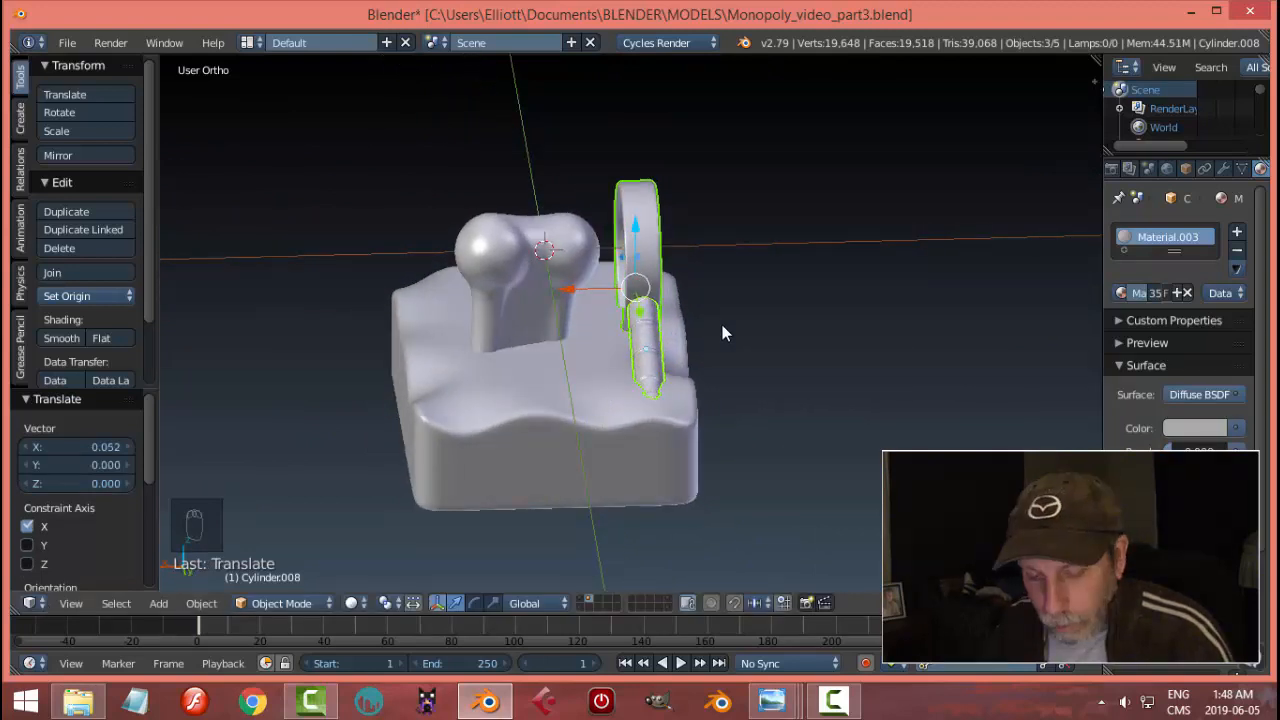
pyautogui.press('r')
pyautogui.click(706, 298)
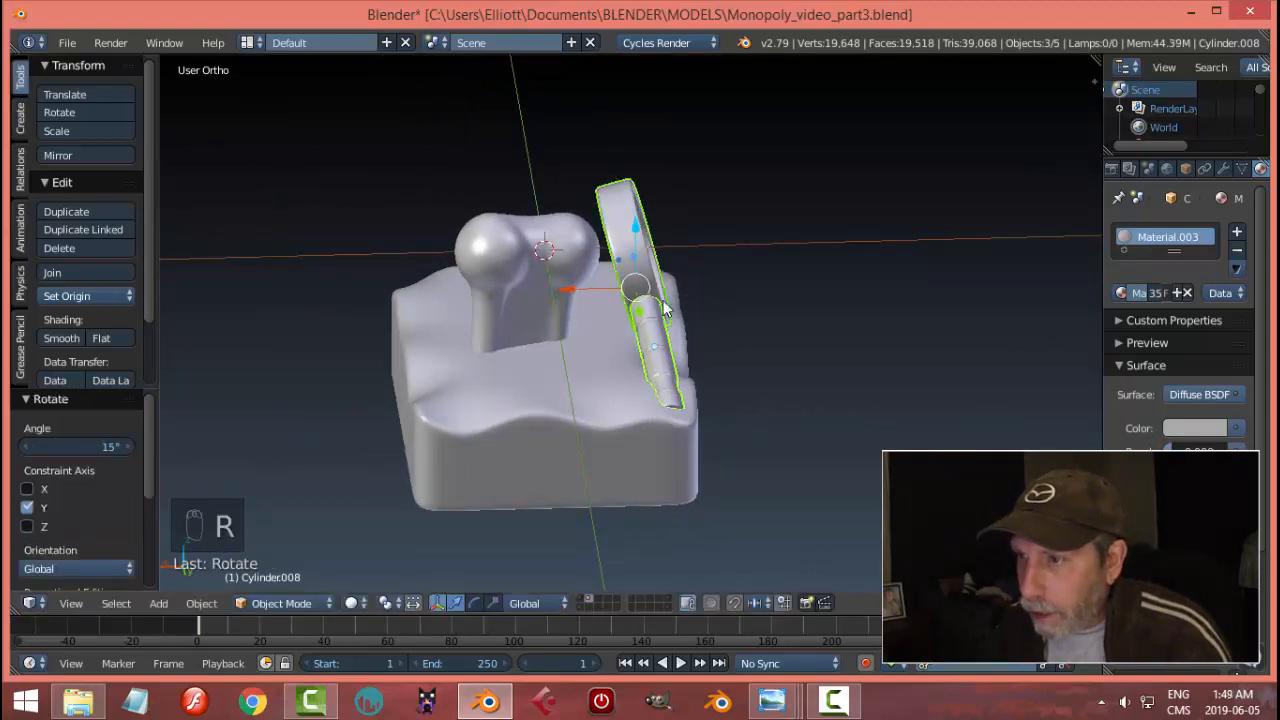
pyautogui.moveTo(560, 288); pyautogui.dragTo(543, 285)
pyautogui.moveTo(543, 285); pyautogui.dragTo(679, 295, button='middle')
pyautogui.moveTo(679, 300); pyautogui.dragTo(670, 308, button='middle')
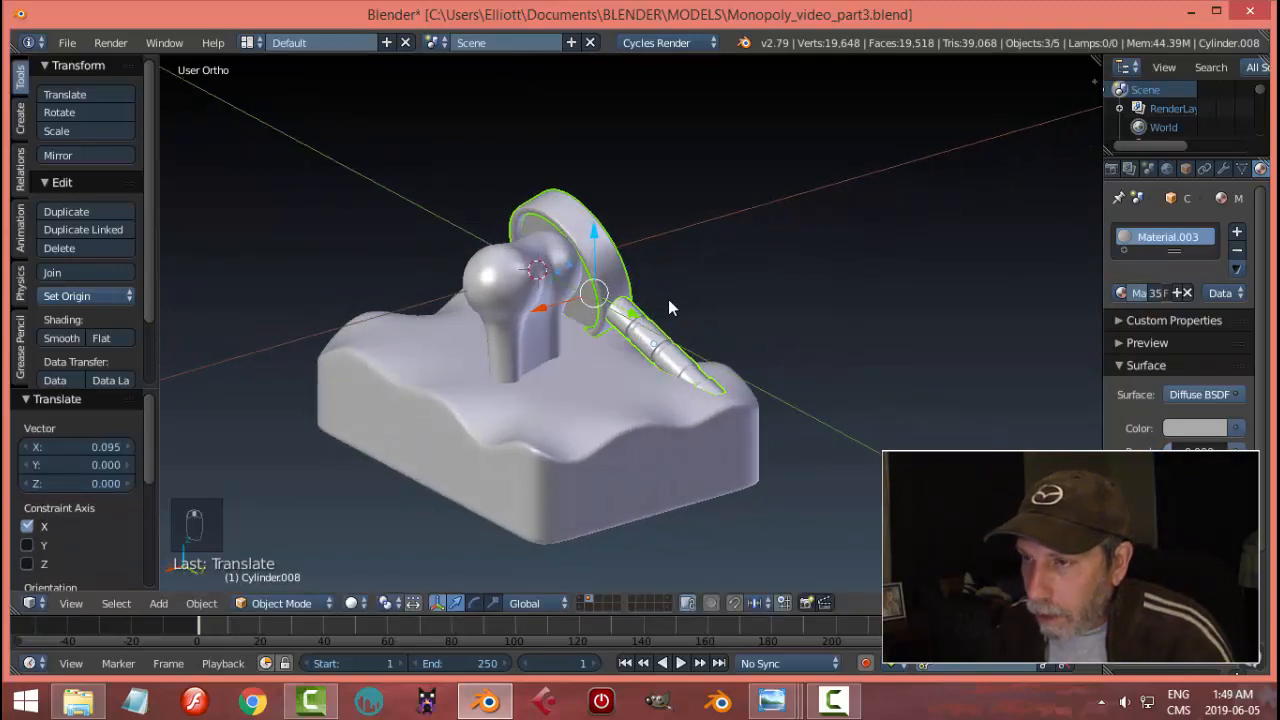
pyautogui.press('a')
pyautogui.moveTo(565, 320); pyautogui.dragTo(733, 385, button='middle')
# - Add a cube and scale its mesh down to 0.153 in Edit Mode
pyautogui.hotkey('shift', 'a')
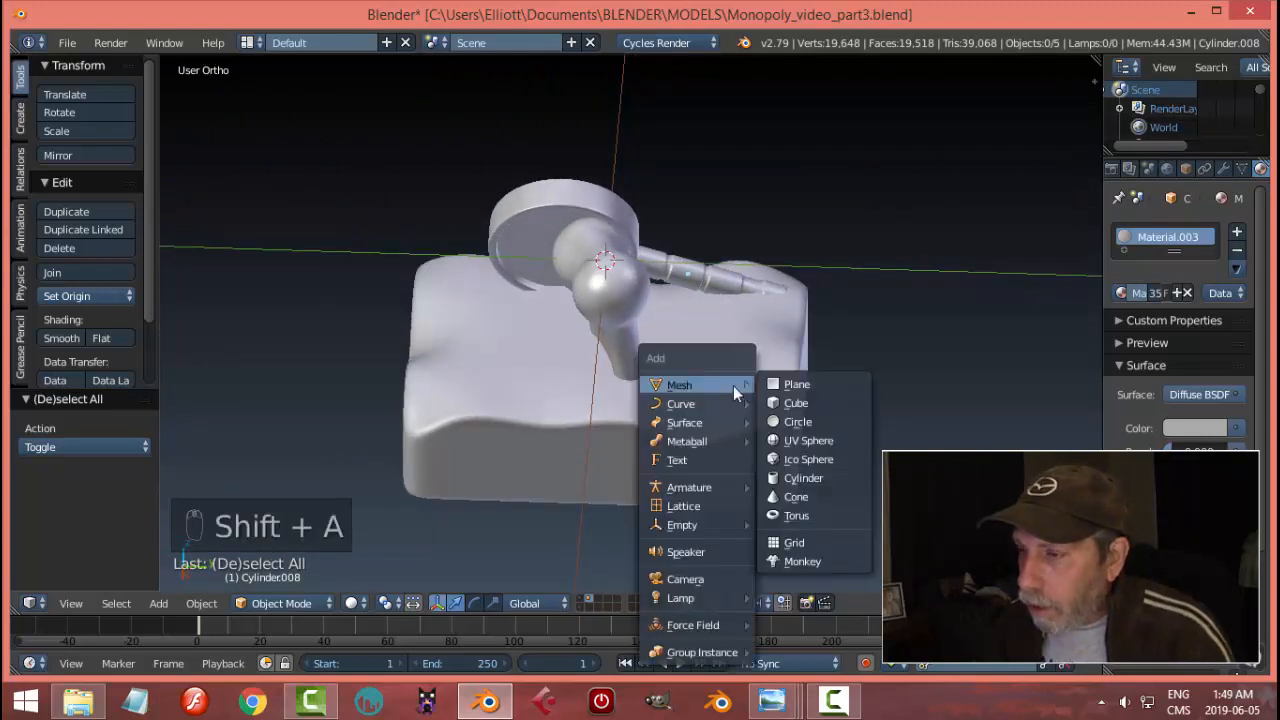
pyautogui.click(796, 403)
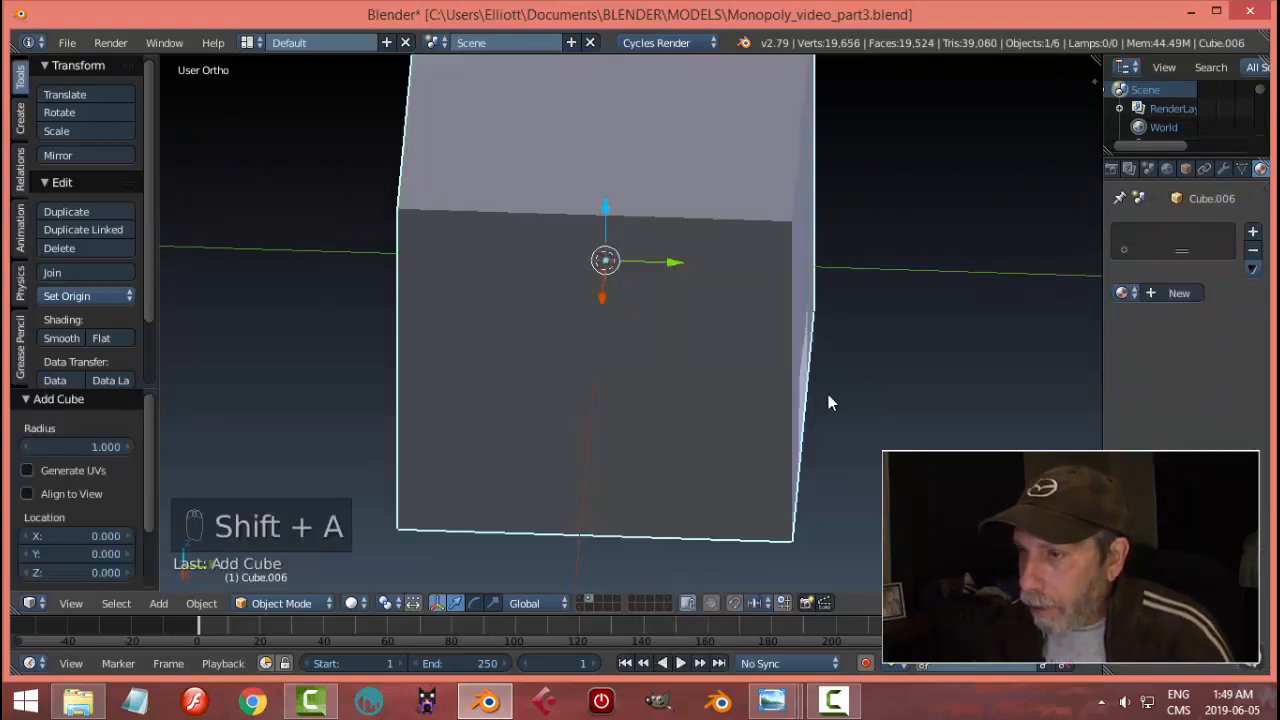
pyautogui.press('Tab')
pyautogui.click(979, 401)
pyautogui.press('s')
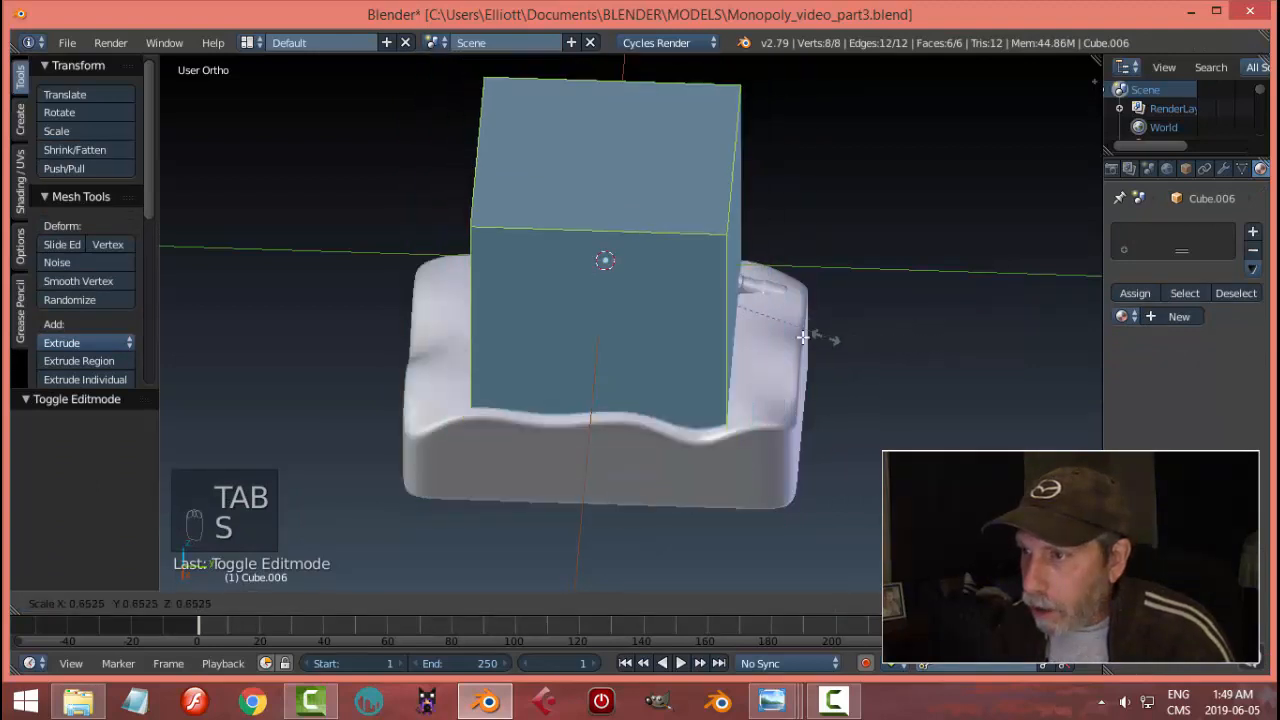
pyautogui.click(640, 305)
# - Move the cube's mesh about 0.56 along X and -0.405 along Y beside the bridged-sphere shape, and deselect it
pyautogui.moveTo(640, 305); pyautogui.dragTo(522, 283, button='middle')
pyautogui.press('g')
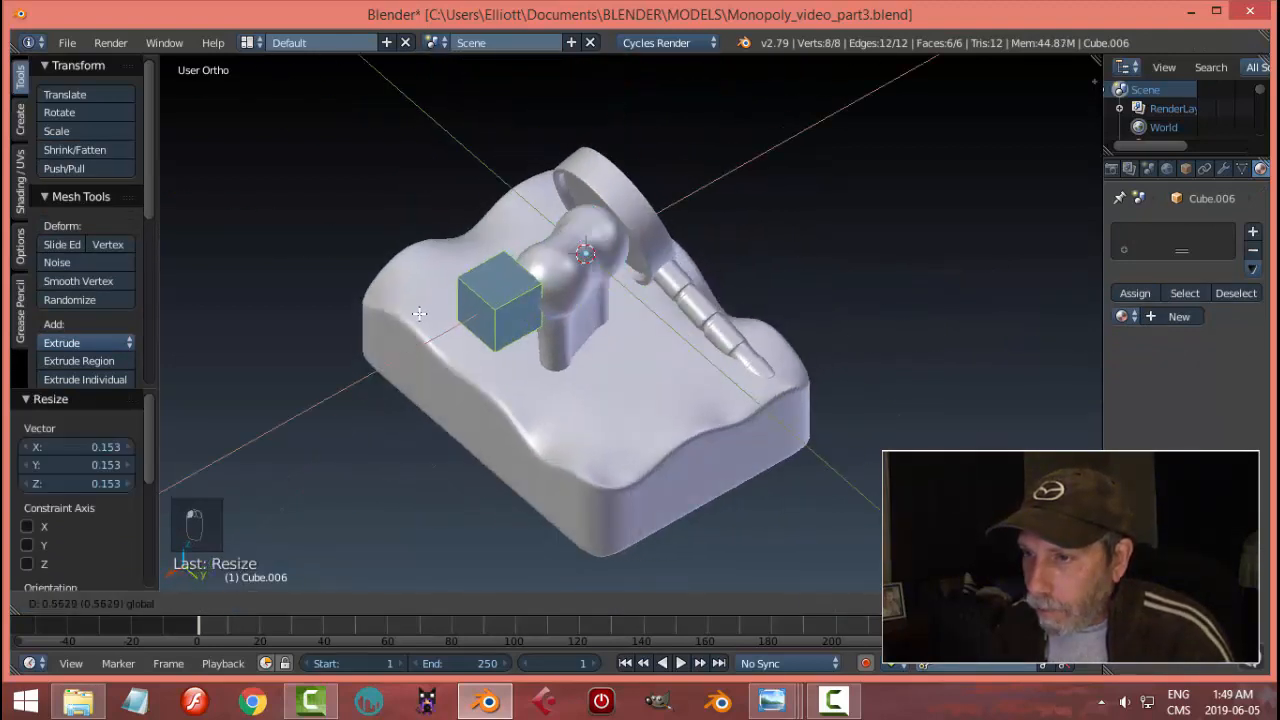
pyautogui.moveTo(419, 313); pyautogui.dragTo(414, 316)
pyautogui.moveTo(430, 320); pyautogui.dragTo(647, 374, button='middle')
pyautogui.moveTo(676, 351); pyautogui.dragTo(597, 350)
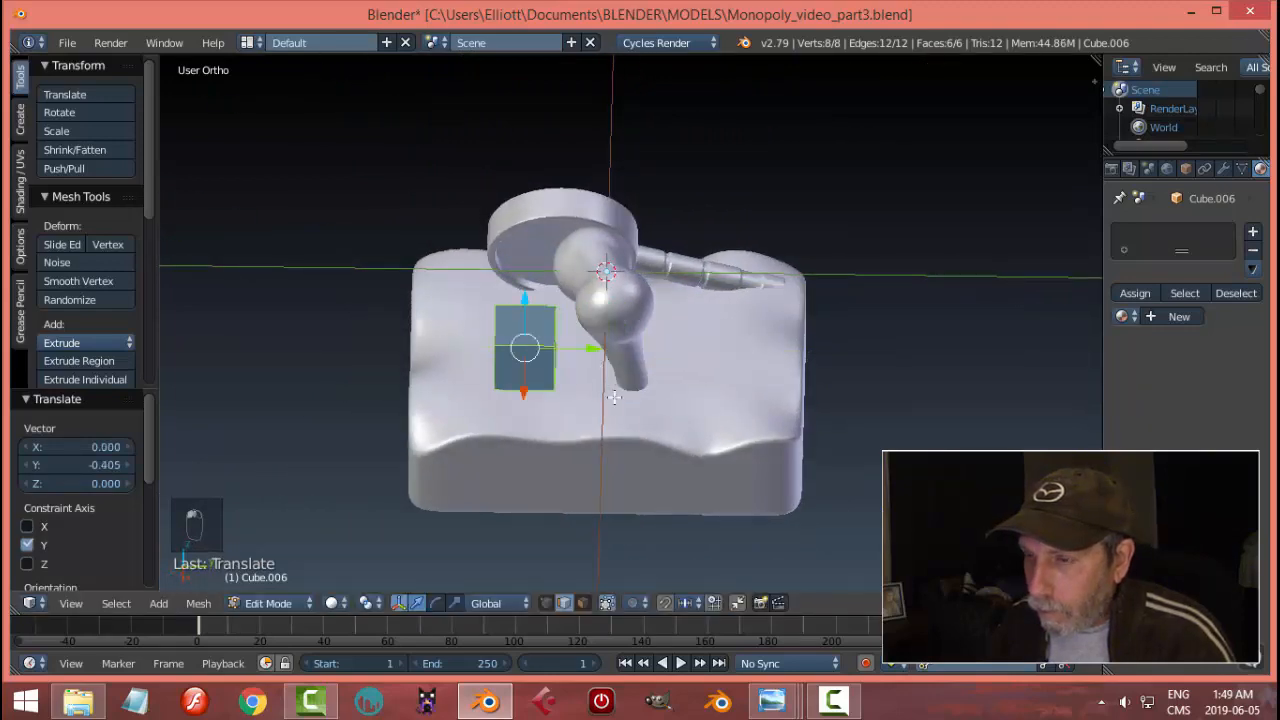
pyautogui.moveTo(614, 397); pyautogui.dragTo(585, 331, button='middle')
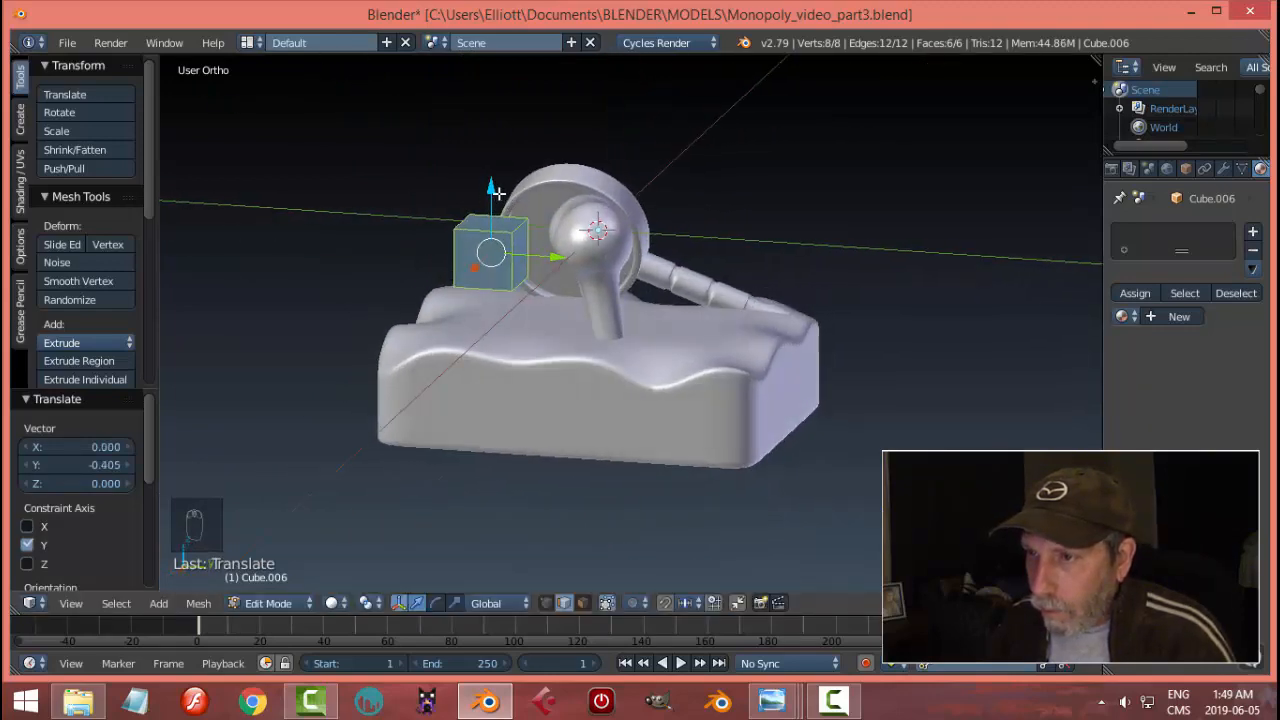
pyautogui.press('a')
pyautogui.press('Tab')
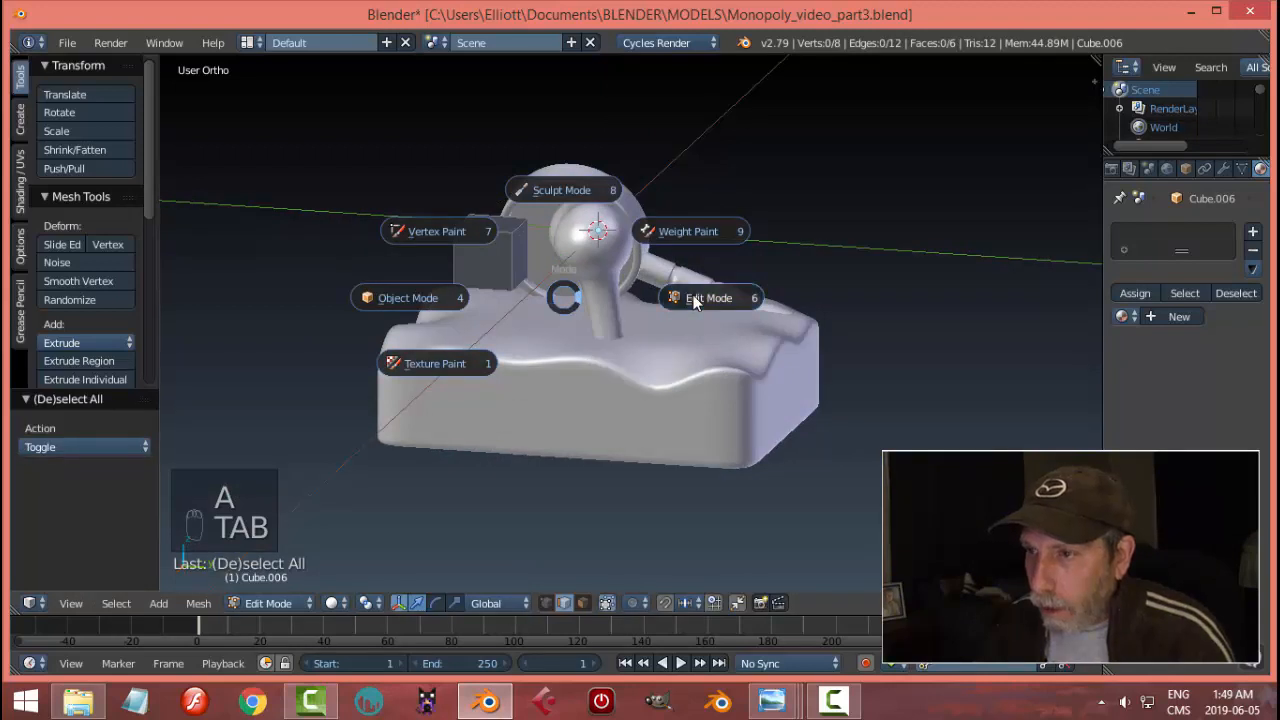
# - In face selection mode, extrude the cube's top face up 0.367 and scale it to about 0.157 to form a point
pyautogui.hotkey('ctrl', 'Tab')
pyautogui.click(566, 319)
pyautogui.moveTo(619, 259); pyautogui.dragTo(655, 308, button='middle')
pyautogui.press('e')
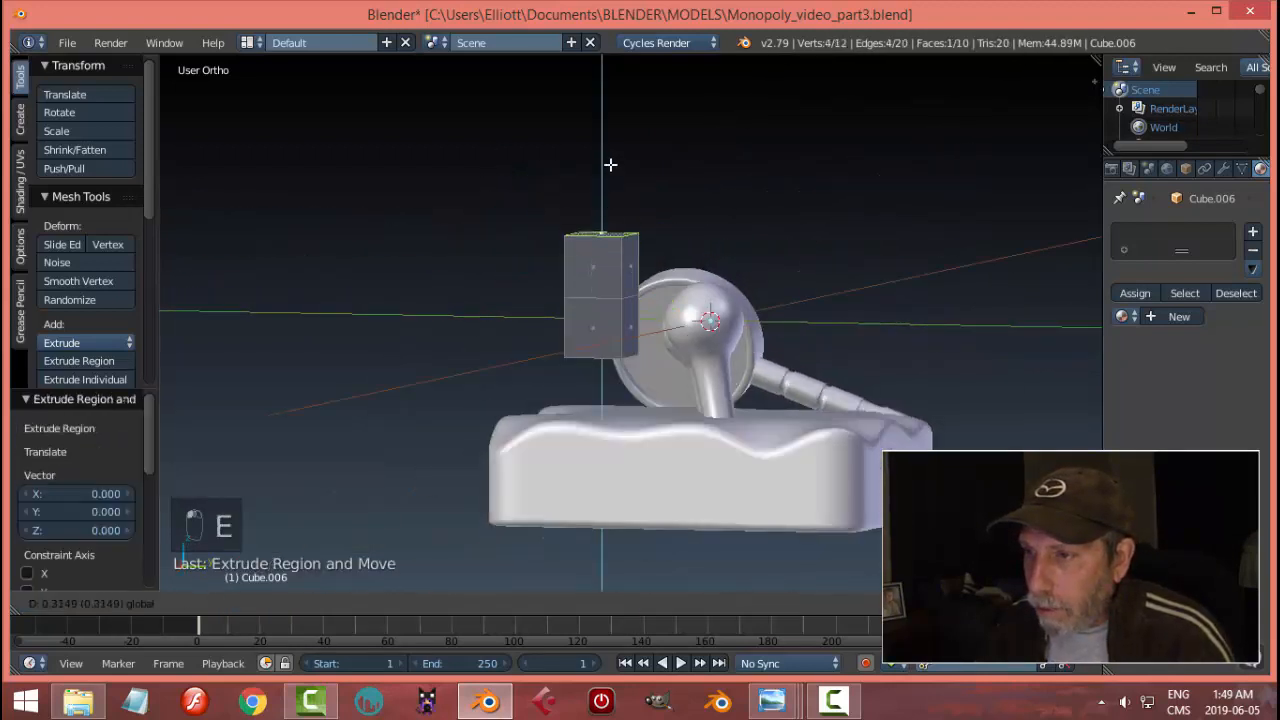
pyautogui.click(609, 163)
pyautogui.press('s')
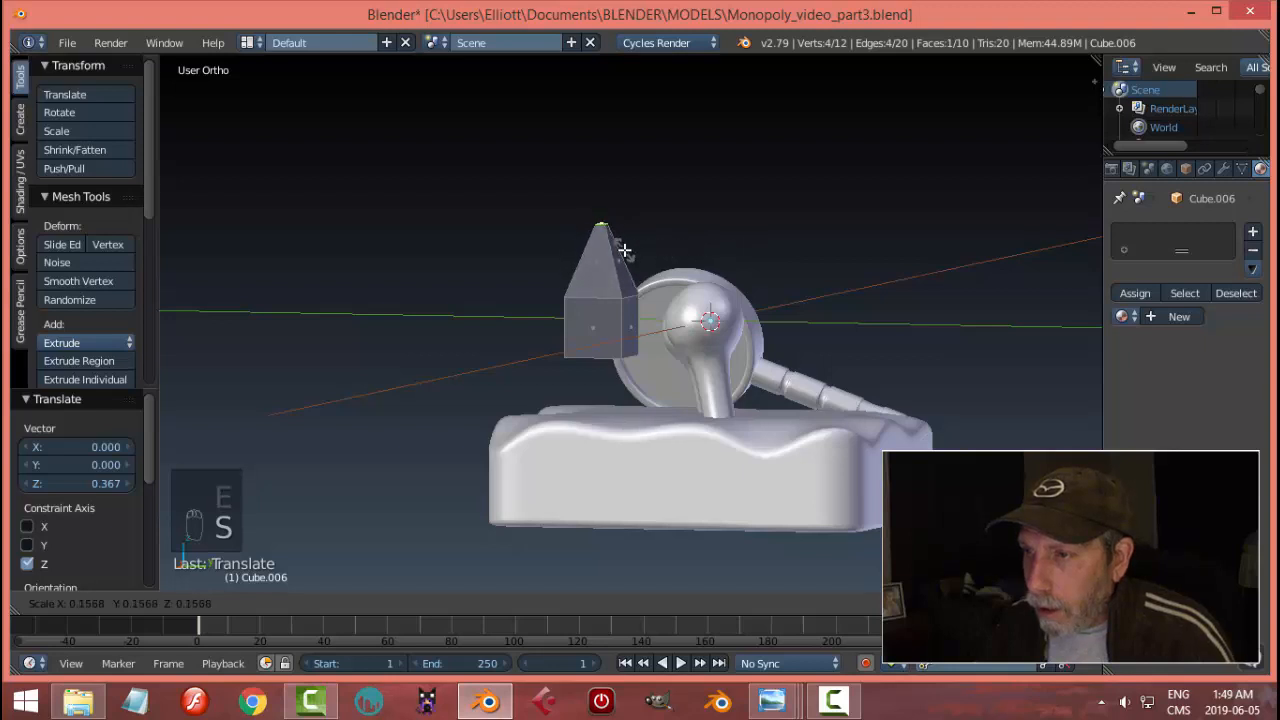
pyautogui.click(624, 250)
pyautogui.press('a')
# - Move the small block's bottom face -0.118 along Z, scale it to 0.351, and deselect it
pyautogui.moveTo(622, 255); pyautogui.dragTo(608, 308, button='middle')
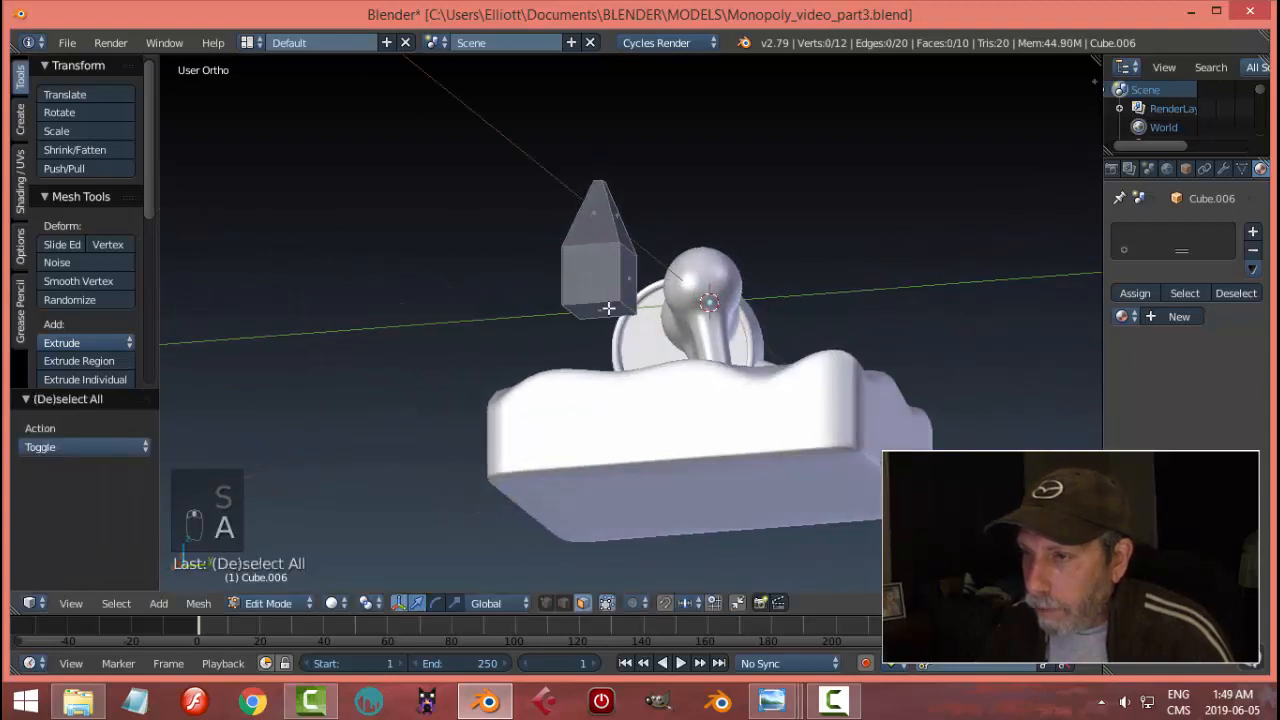
pyautogui.rightClick(608, 308)
pyautogui.moveTo(600, 244); pyautogui.dragTo(600, 266)
pyautogui.press('s')
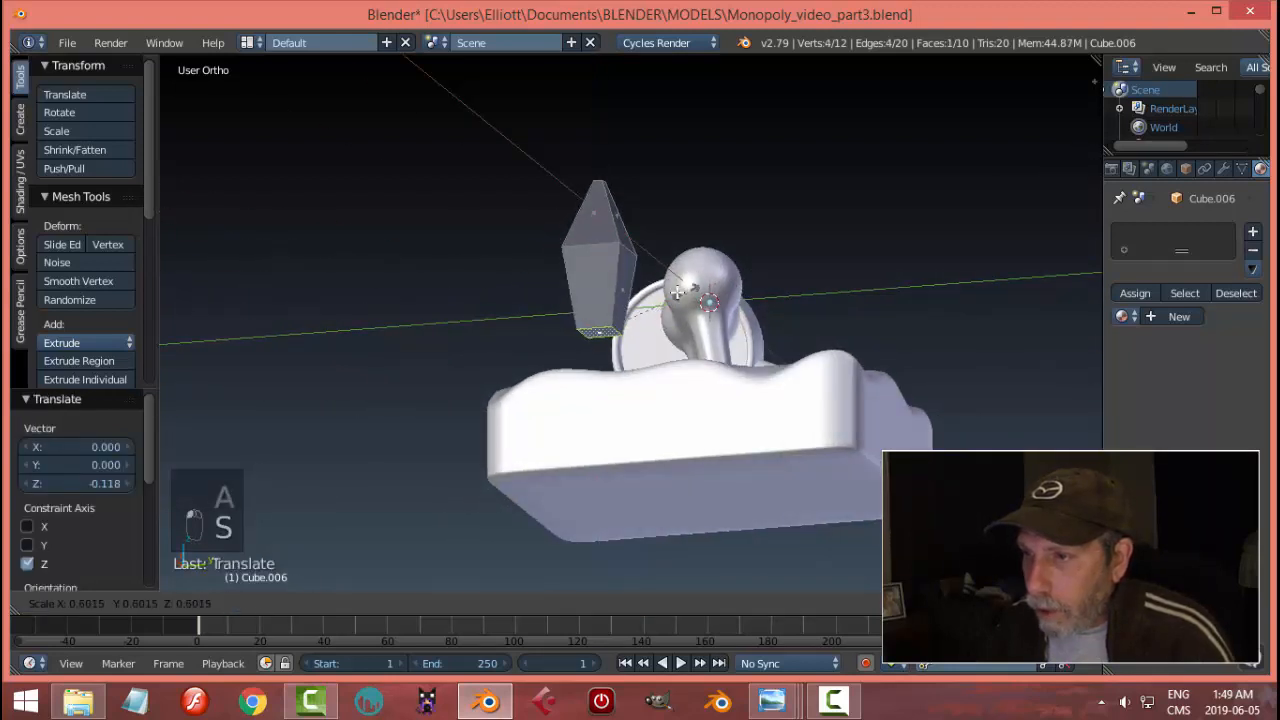
pyautogui.click(638, 289)
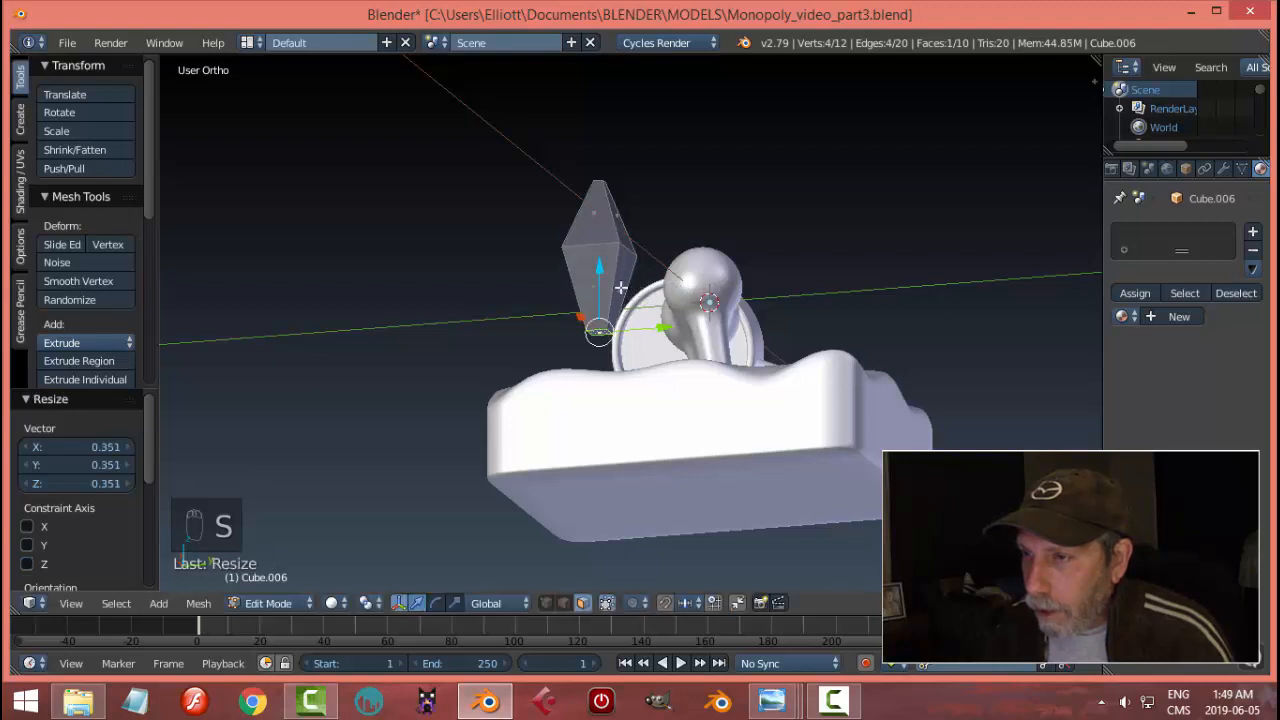
pyautogui.press('a')
# - Select the whole crystal-shaped mesh and lower it -0.337 along Z into the wavy block
pyautogui.moveTo(603, 278); pyautogui.dragTo(597, 310, button='middle')
pyautogui.press('a')
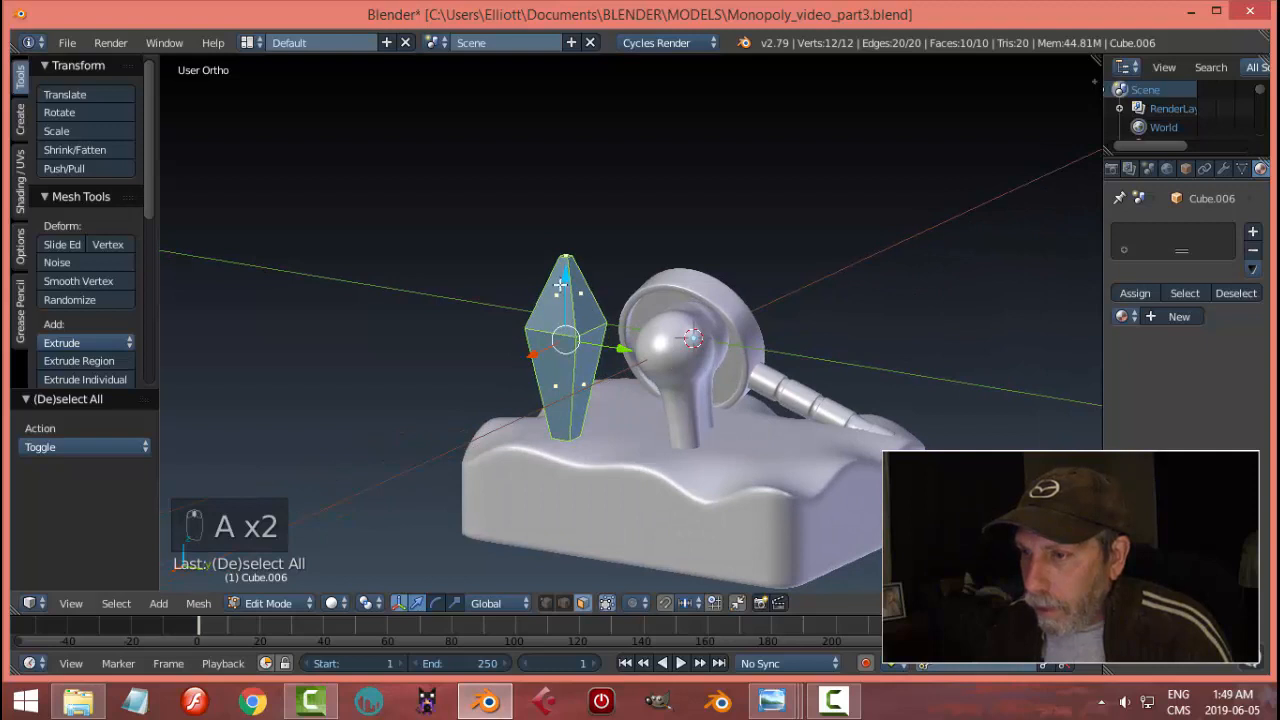
pyautogui.press('g')
pyautogui.press('z')
pyautogui.click(565, 348)
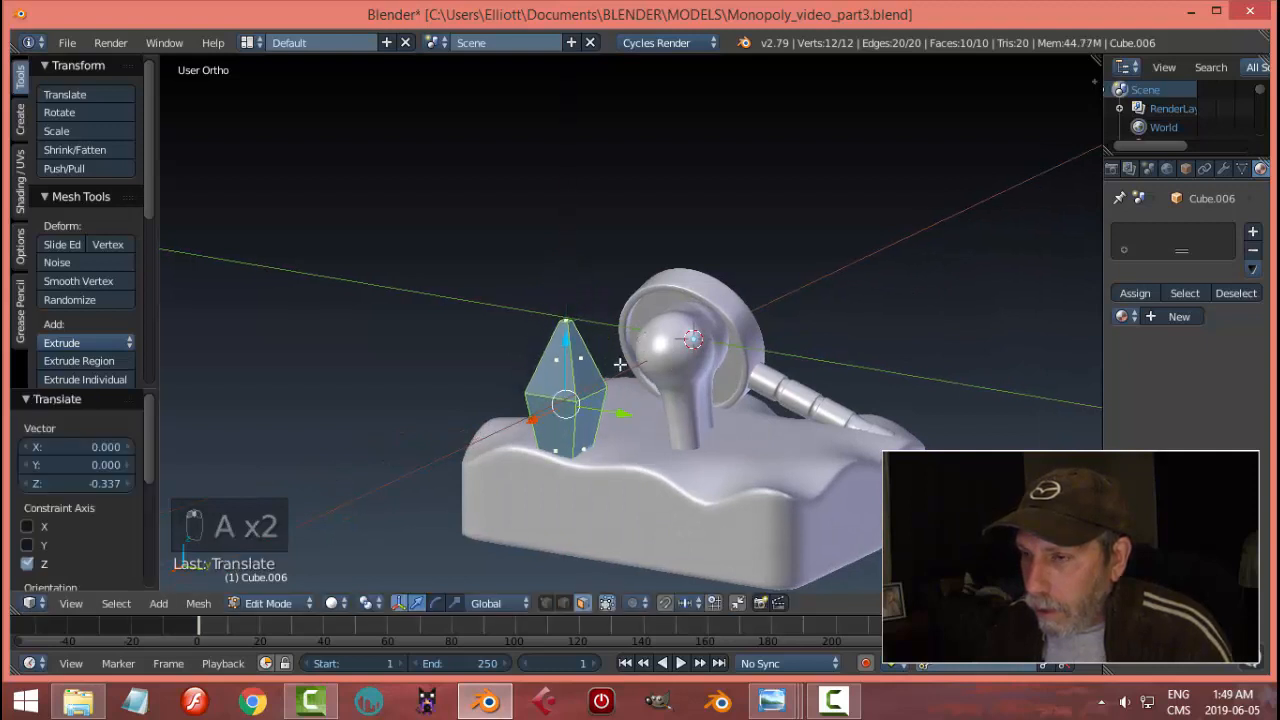
# - Return to Object Mode and assign the existing material Material.003 to the crystal-shaped object
pyautogui.moveTo(565, 348); pyautogui.dragTo(772, 323, button='middle')
pyautogui.press('Tab')
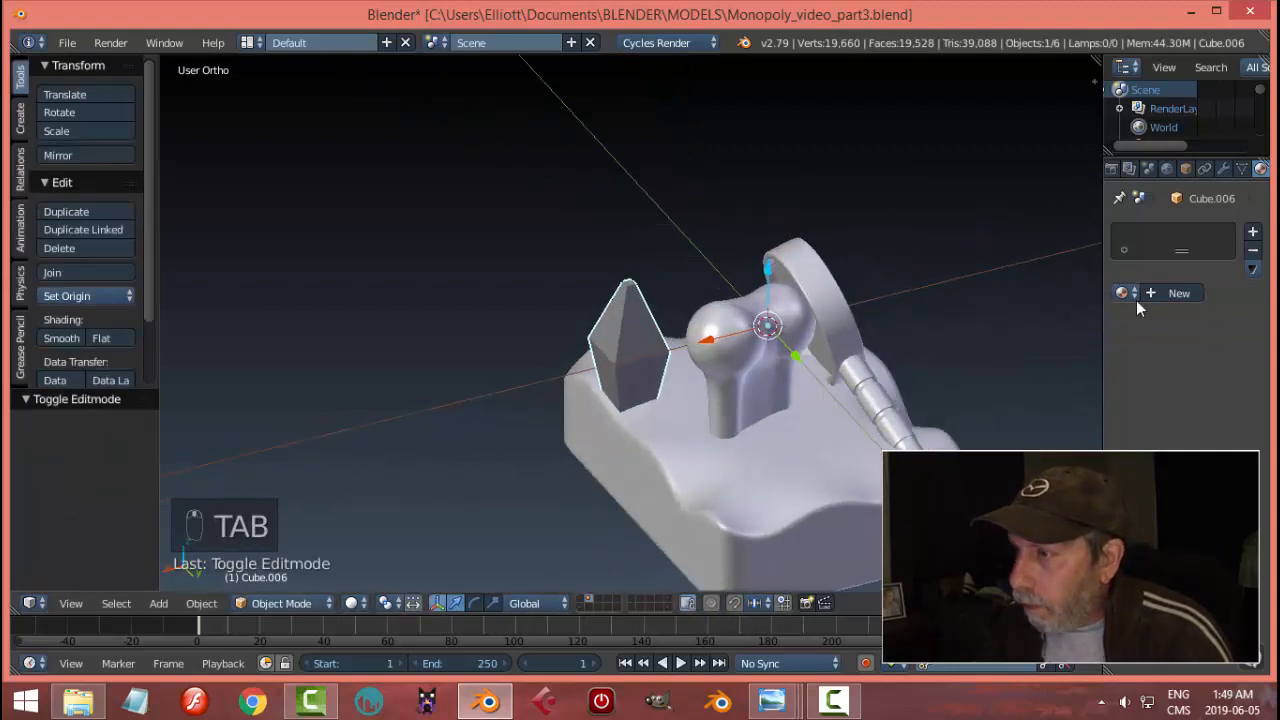
pyautogui.click(1133, 294)
pyautogui.click(1018, 357)
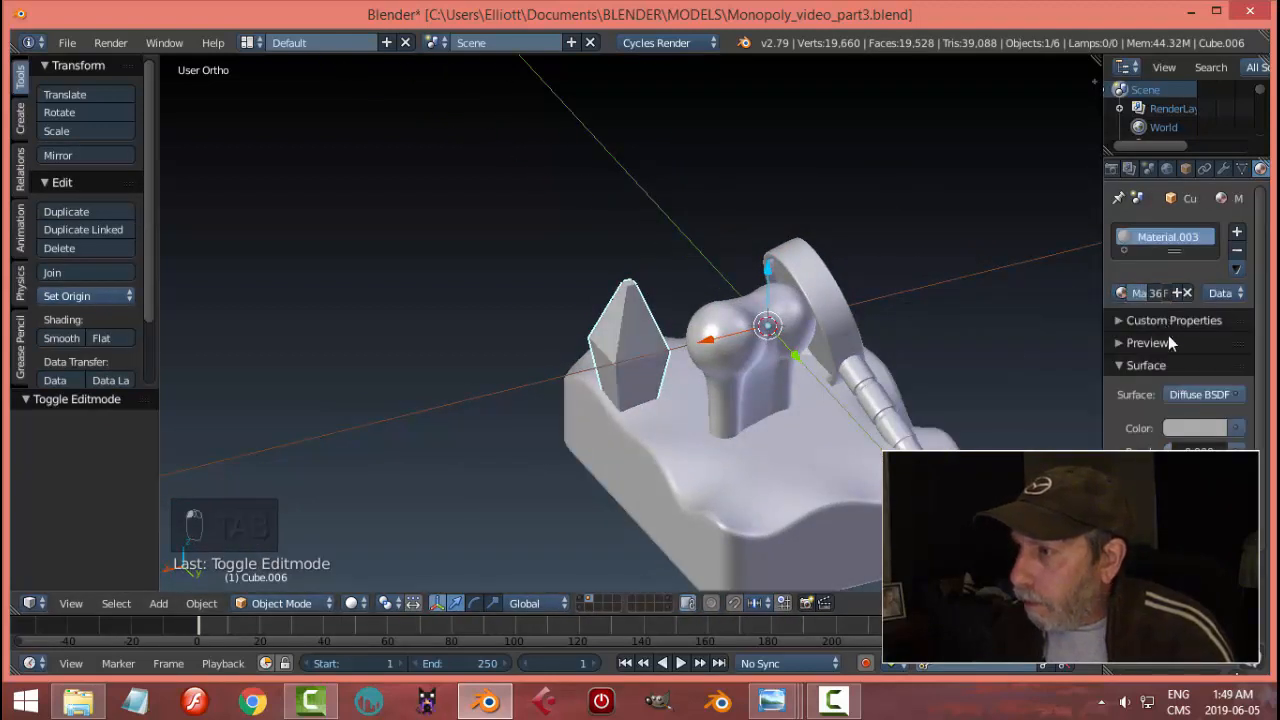
# - Try a Bevel modifier with a width of 0.0120 on the crystal, and remove it from the object
pyautogui.click(1222, 169)
pyautogui.click(1146, 232)
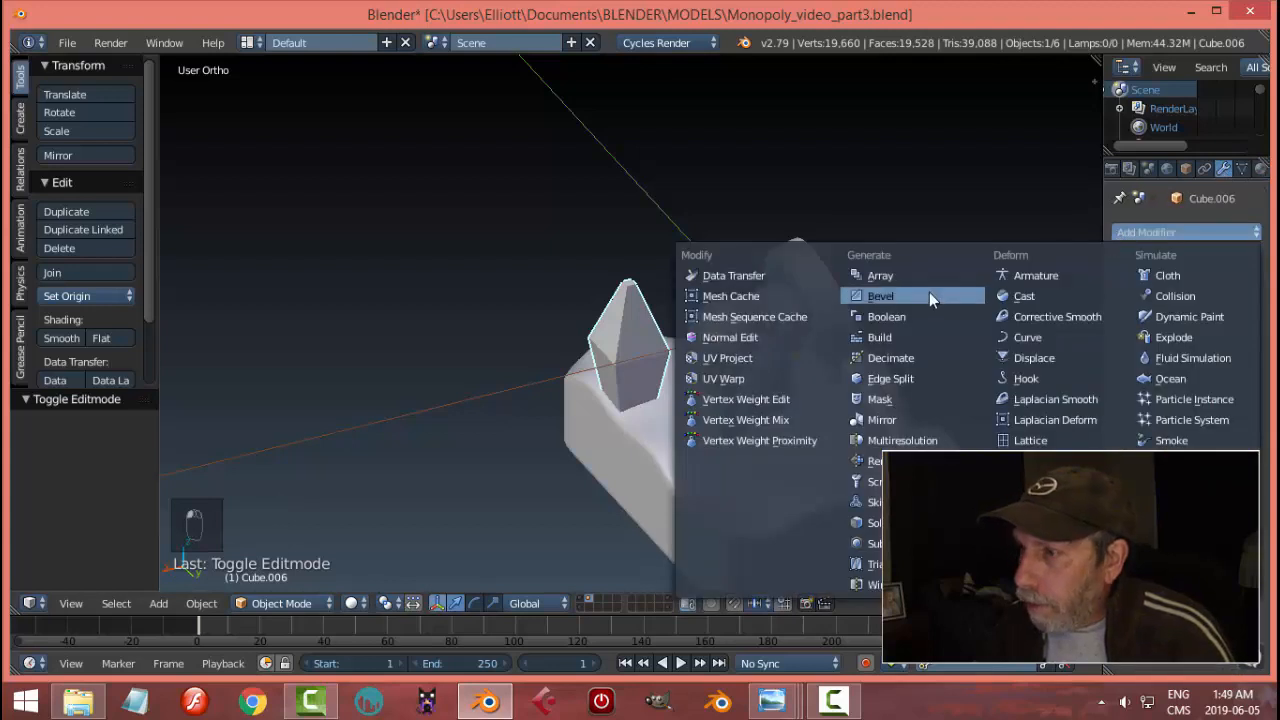
pyautogui.click(928, 293)
pyautogui.click(1173, 335)
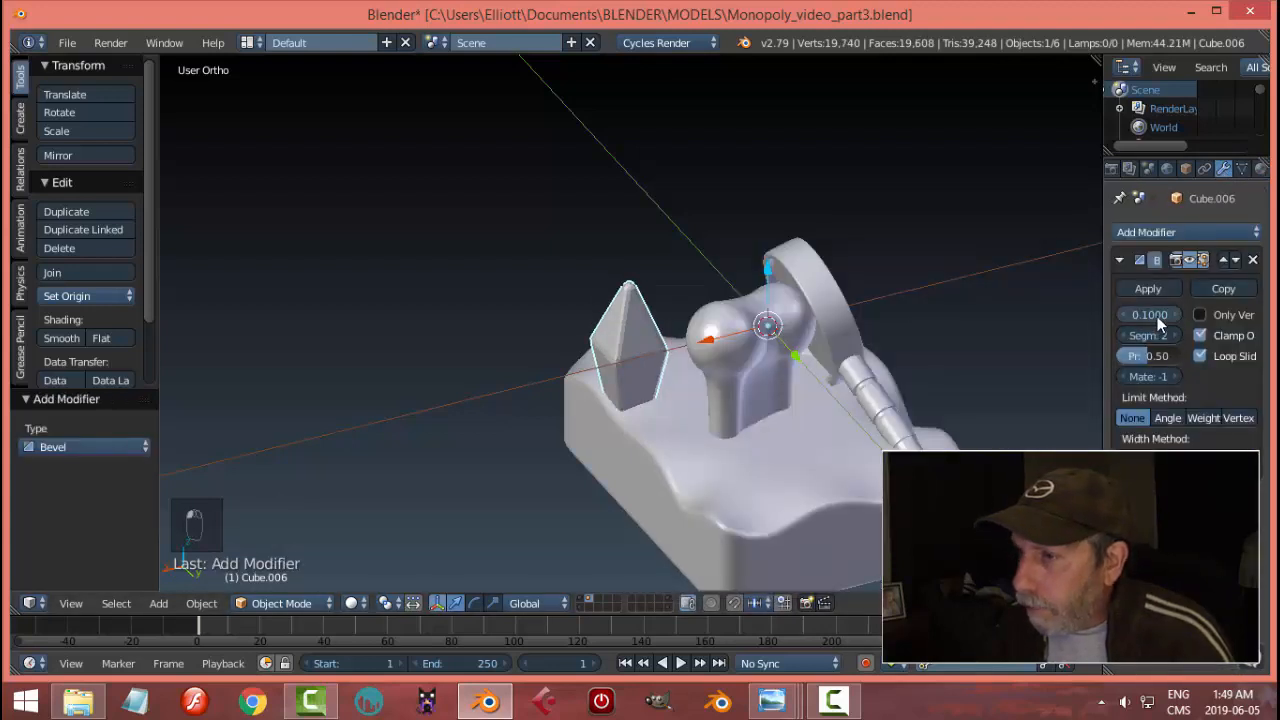
pyautogui.moveTo(1157, 316); pyautogui.dragTo(1130, 316)
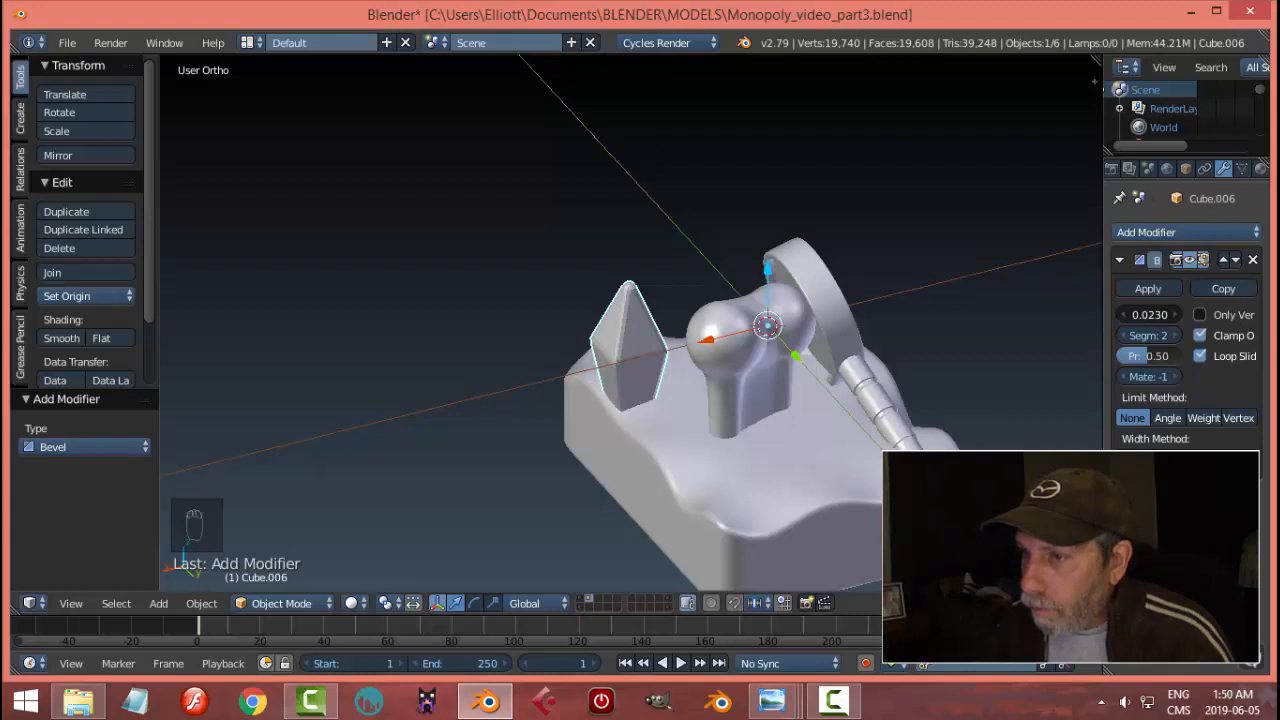
pyautogui.press('a')
pyautogui.moveTo(792, 393); pyautogui.dragTo(707, 305, button='middle')
pyautogui.rightClick(707, 305)
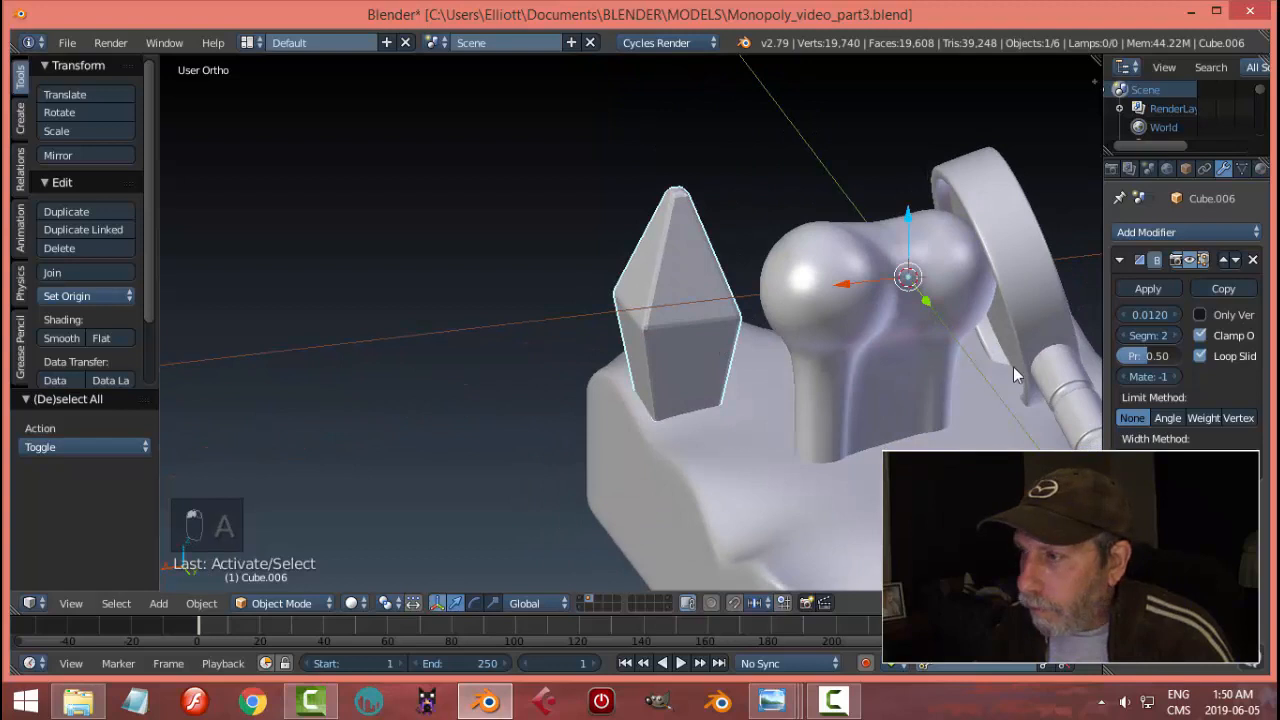
pyautogui.click(1252, 260)
# - In Edit Mode, add two vertical loop cuts to the crystal, slid close to either side of its front corner edge
pyautogui.moveTo(549, 306); pyautogui.dragTo(621, 313, button='middle')
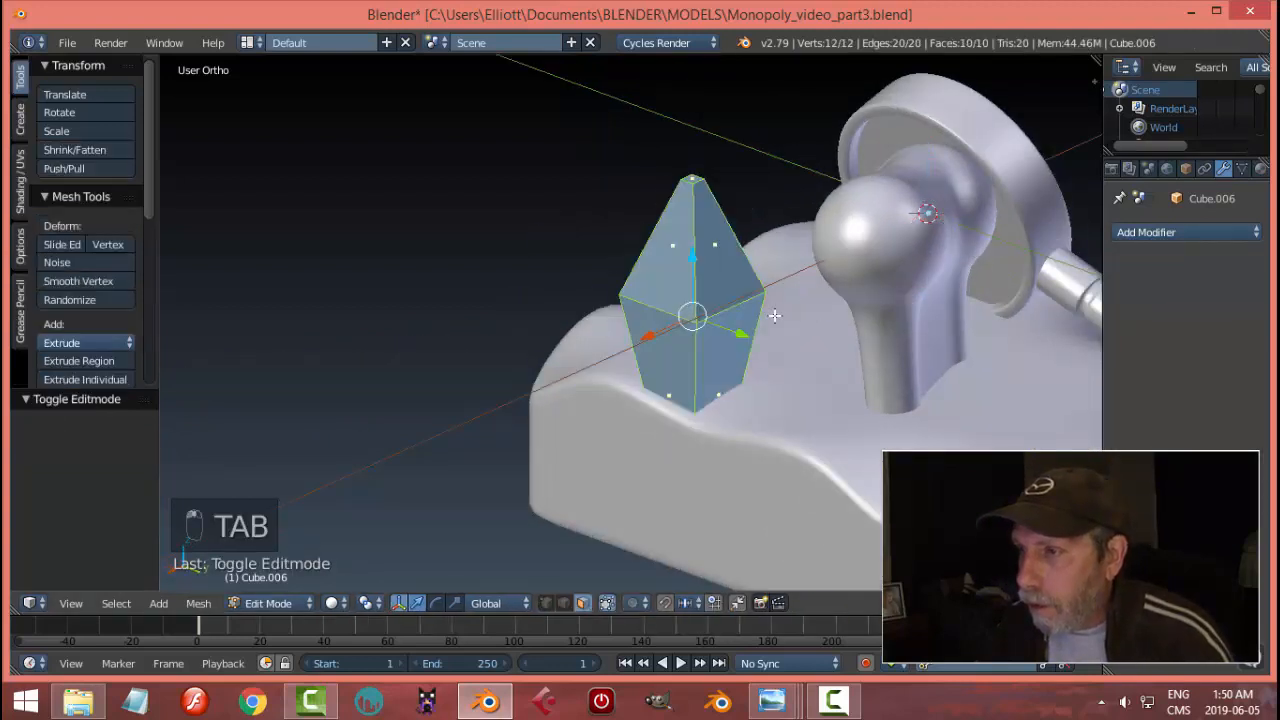
pyautogui.moveTo(716, 310); pyautogui.dragTo(705, 320, button='middle')
pyautogui.hotkey('ctrl', 'r')
pyautogui.click(705, 322)
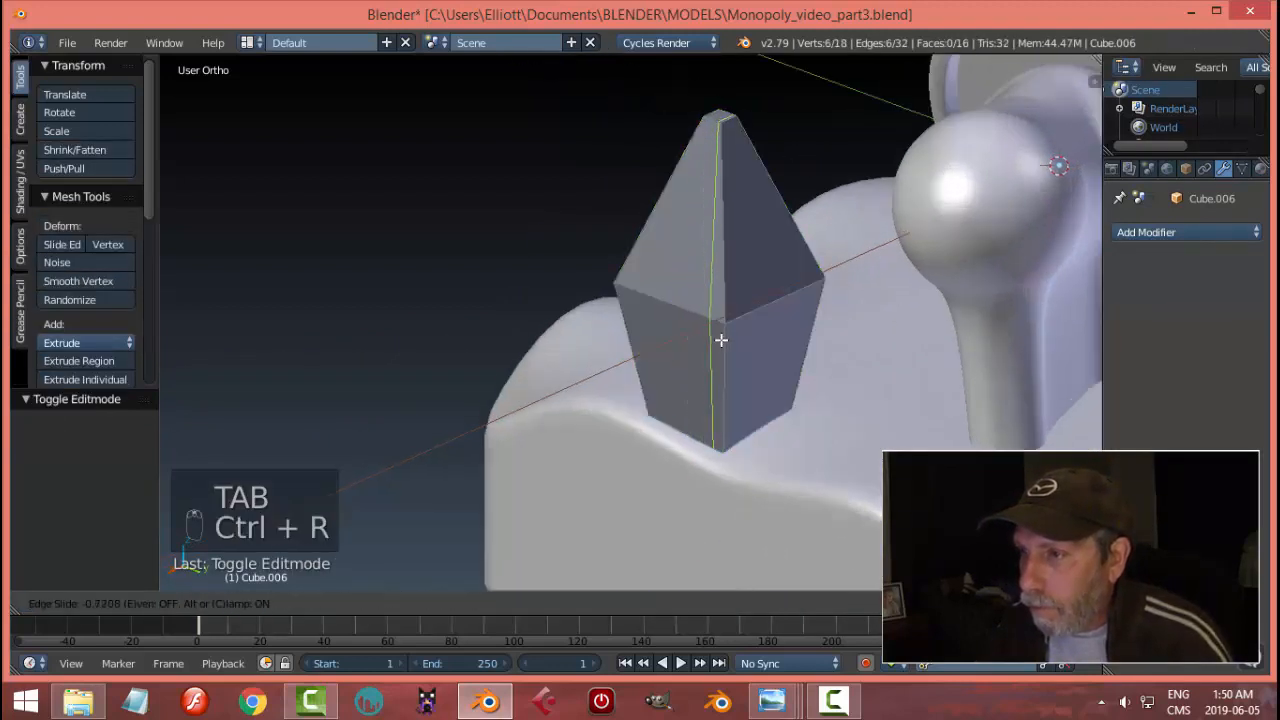
pyautogui.click(725, 342)
pyautogui.hotkey('ctrl', 'r')
pyautogui.click(712, 321)
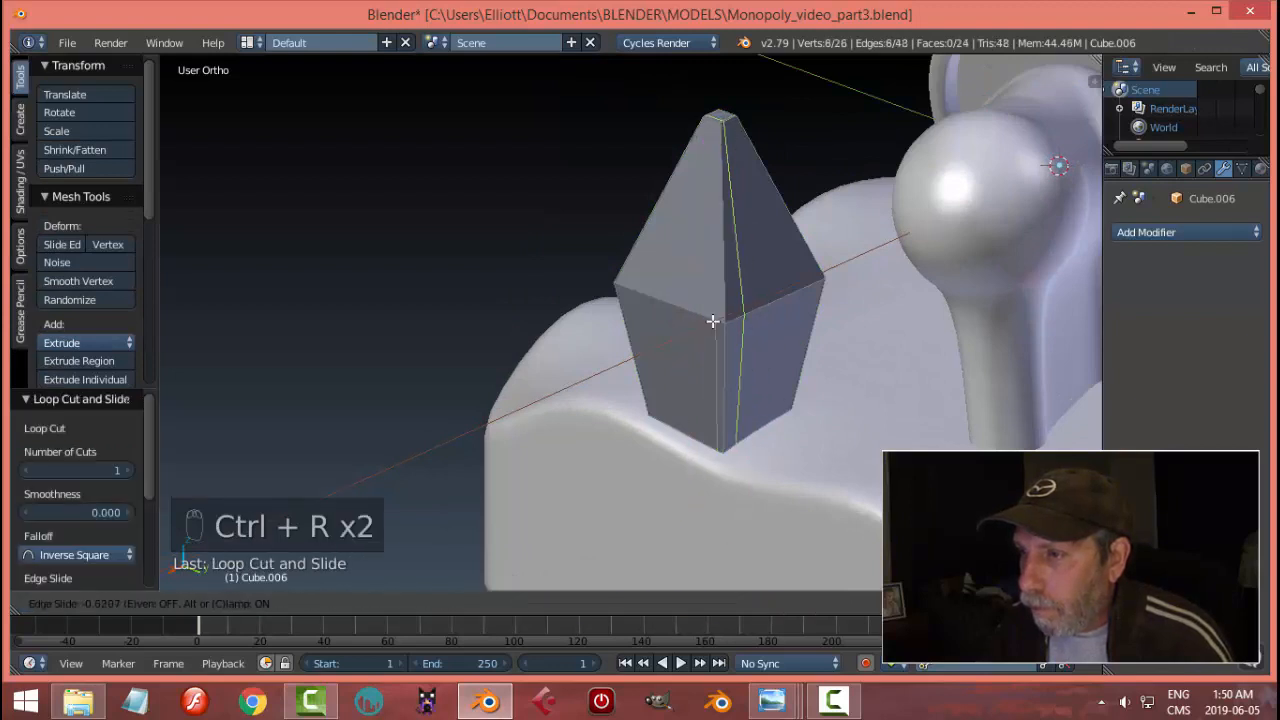
pyautogui.click(695, 316)
# - Add two more vertical loop cuts close to the crystal's remaining corner edges
pyautogui.moveTo(835, 329); pyautogui.dragTo(724, 384, button='middle')
pyautogui.hotkey('ctrl', 'r')
pyautogui.click(724, 384)
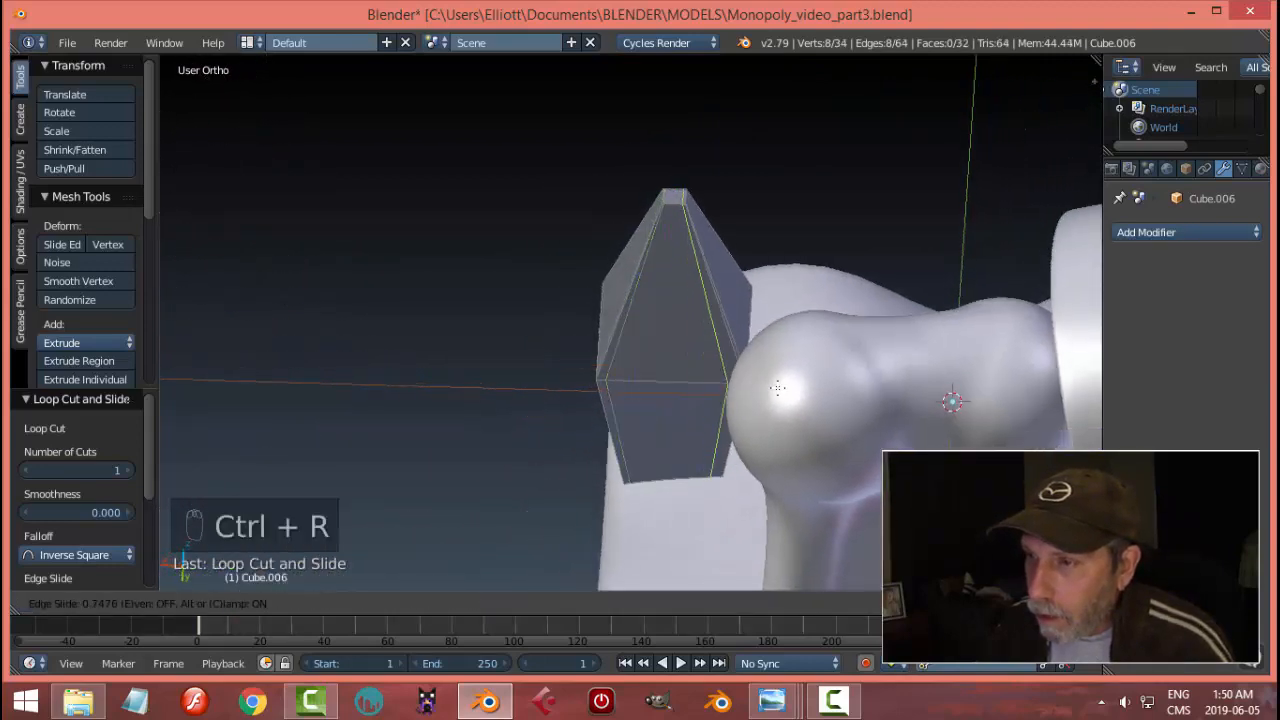
pyautogui.click(785, 388)
pyautogui.moveTo(785, 388); pyautogui.dragTo(623, 331, button='middle')
pyautogui.hotkey('ctrl', 'r')
pyautogui.click(573, 336)
pyautogui.click(623, 360)
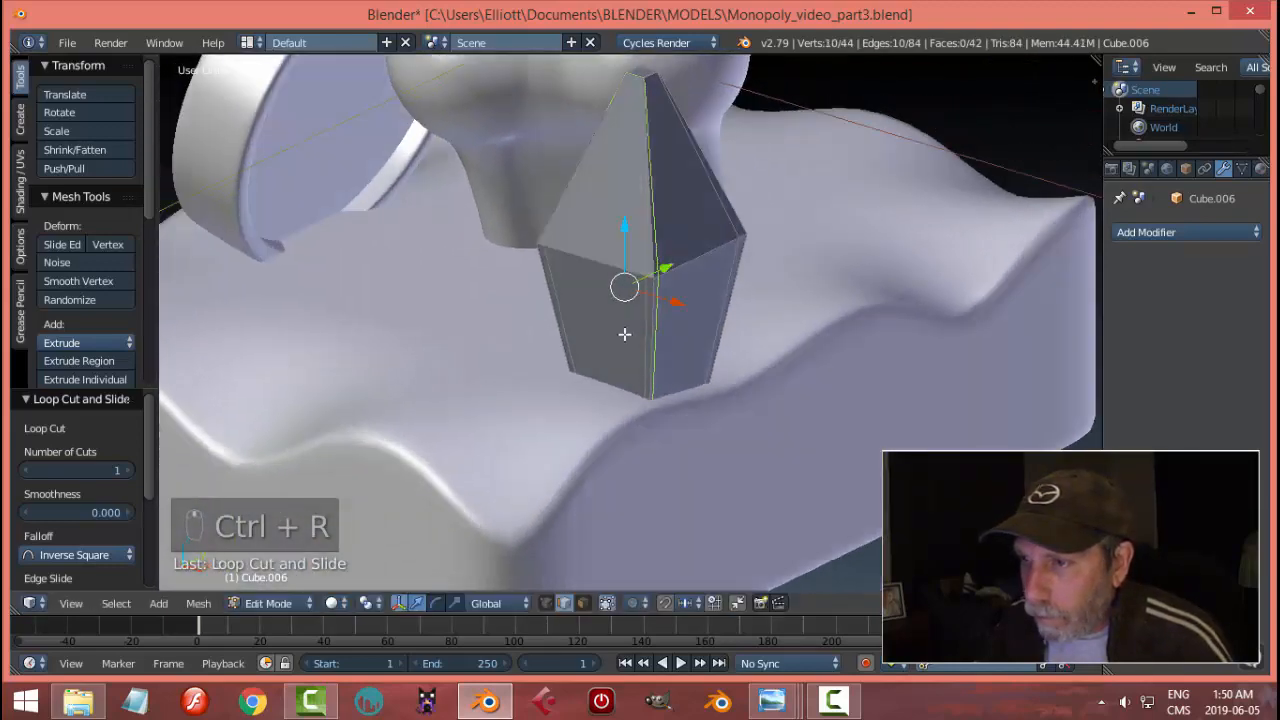
# - Add horizontal loop cuts just below and just above the crystal's widest edge
pyautogui.press('a')
pyautogui.hotkey('ctrl', 'r')
pyautogui.click(663, 331)
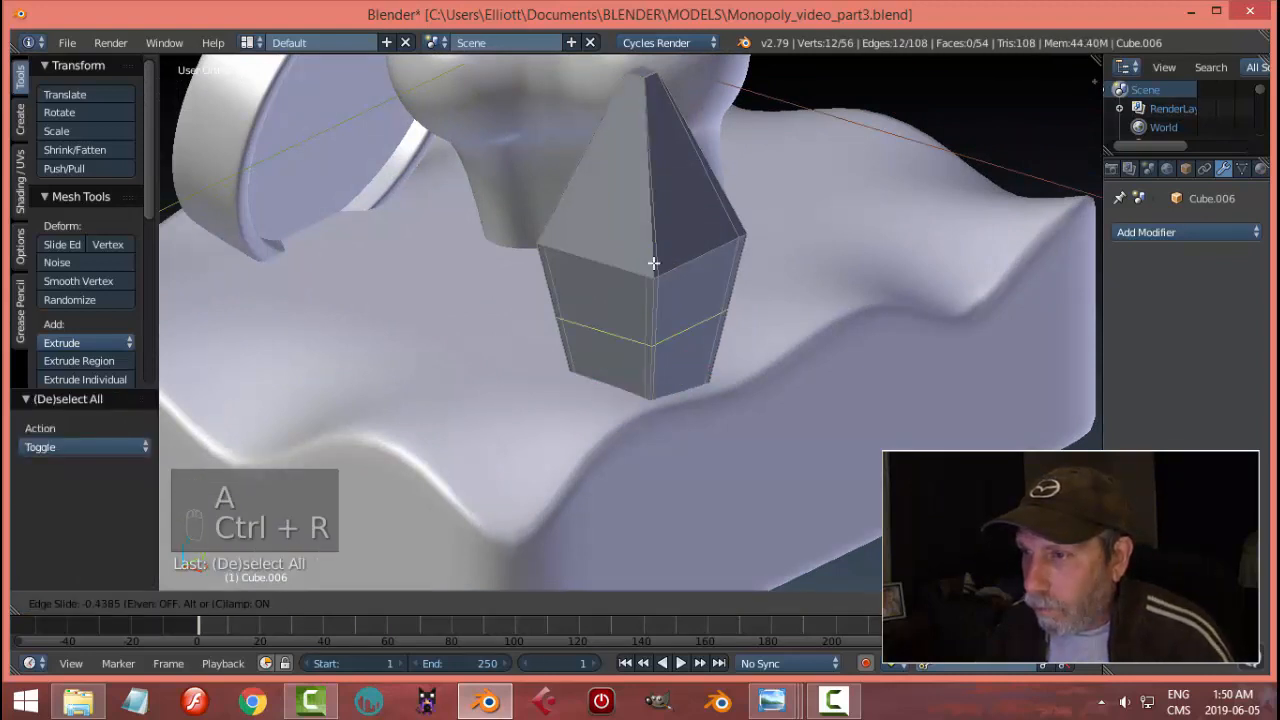
pyautogui.click(655, 218)
pyautogui.hotkey('ctrl', 'r')
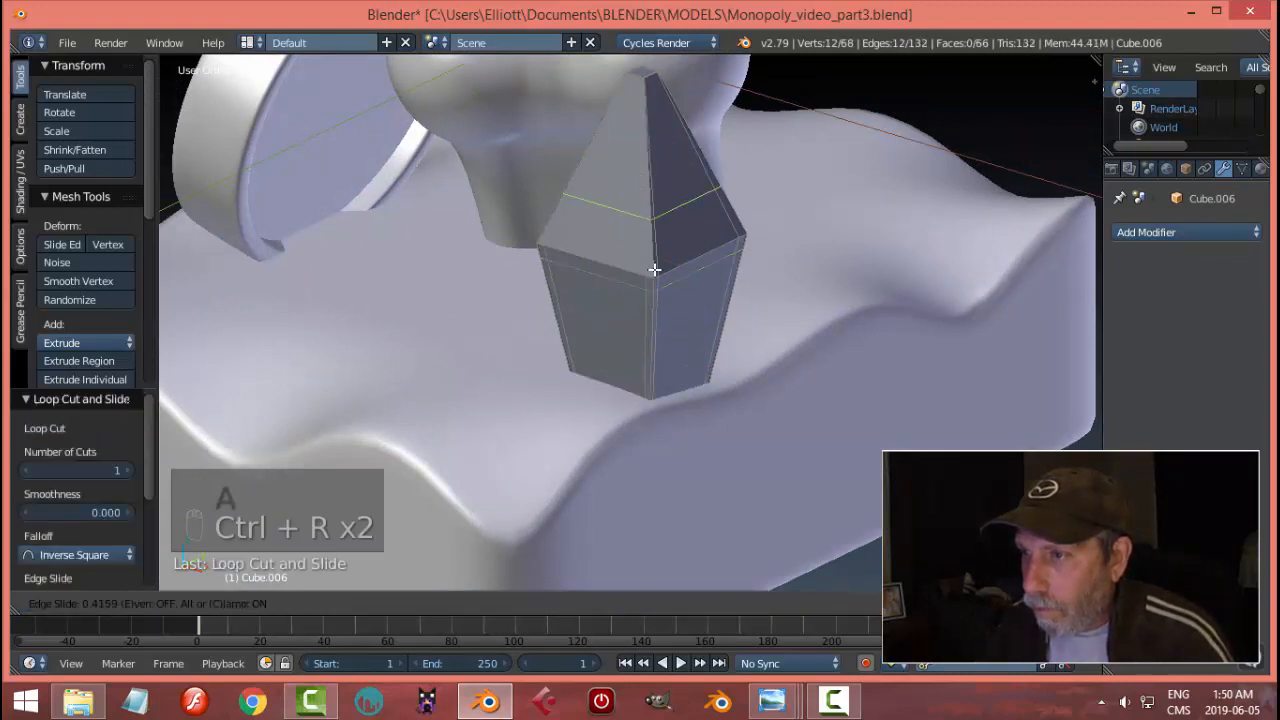
pyautogui.click(654, 266)
pyautogui.click(650, 291)
# - Add horizontal loop cuts close to the crystal's tip and base, and return to Object Mode with the mesh deselected
pyautogui.hotkey('ctrl', 'r')
pyautogui.click(651, 168)
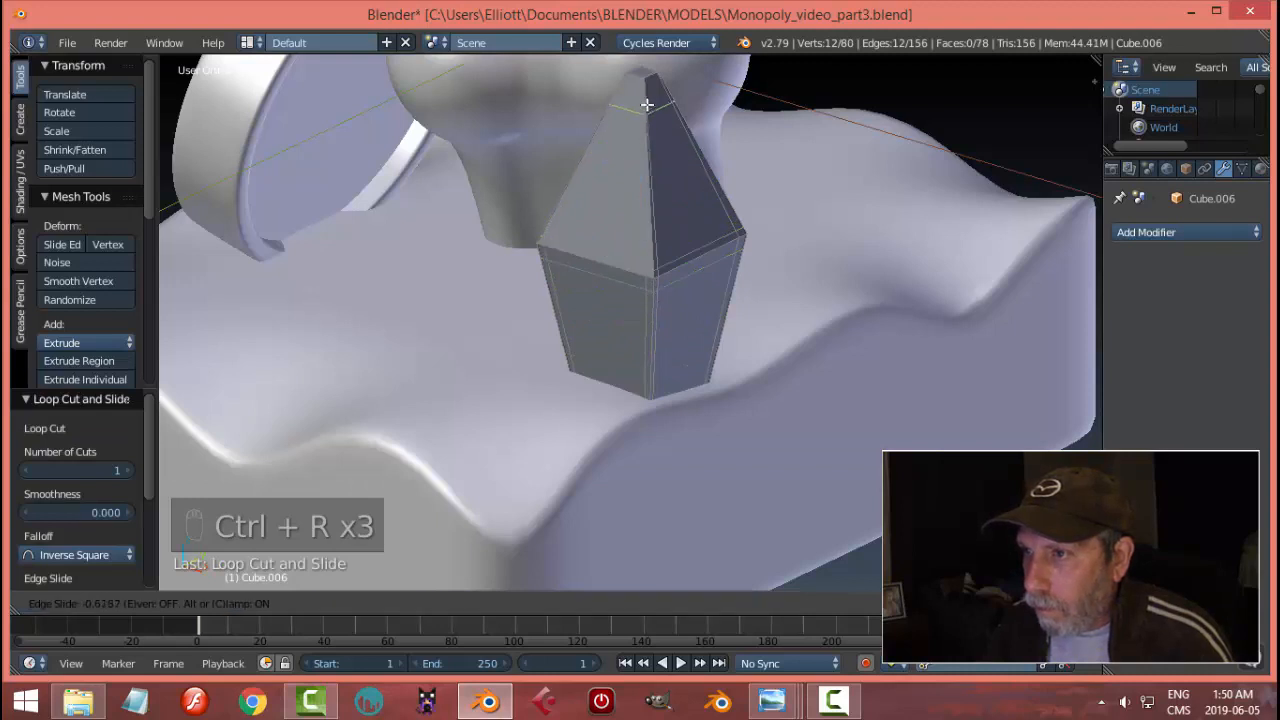
pyautogui.click(644, 87)
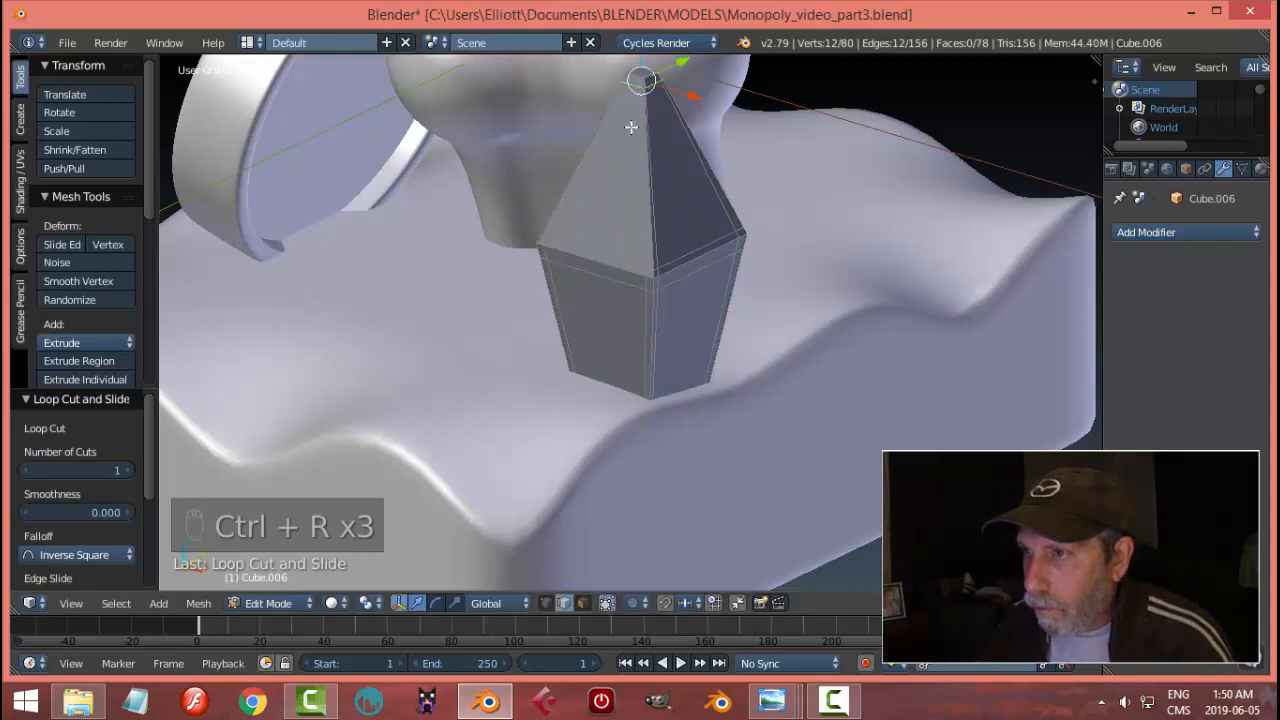
pyautogui.hotkey('ctrl', 'r')
pyautogui.click(667, 372)
pyautogui.click(666, 405)
pyautogui.press('a')
pyautogui.press('Tab')
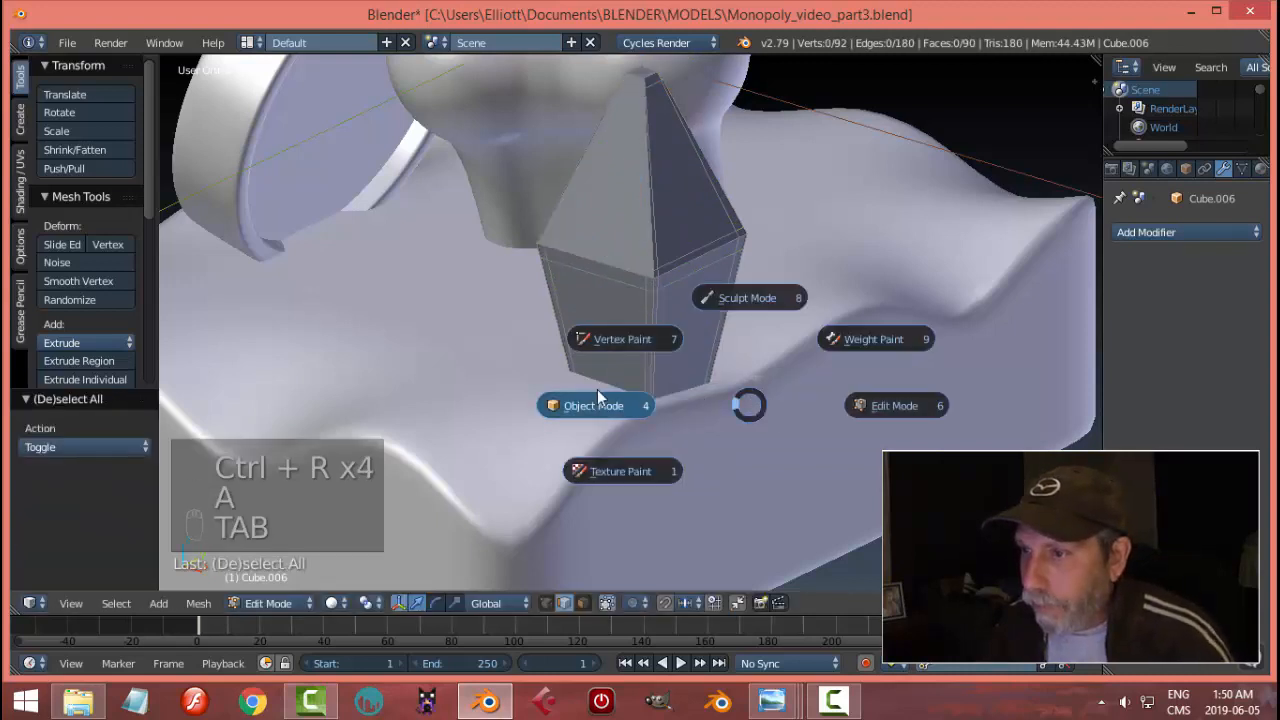
pyautogui.click(598, 393)
# - Link the wavy block's modifiers to the crystal so it gets the same Catmull-Clark subdivision, and deselect everything
pyautogui.keyDown('shift'); pyautogui.rightClick(838, 269); pyautogui.keyUp('shift')
pyautogui.hotkey('ctrl', 'l')
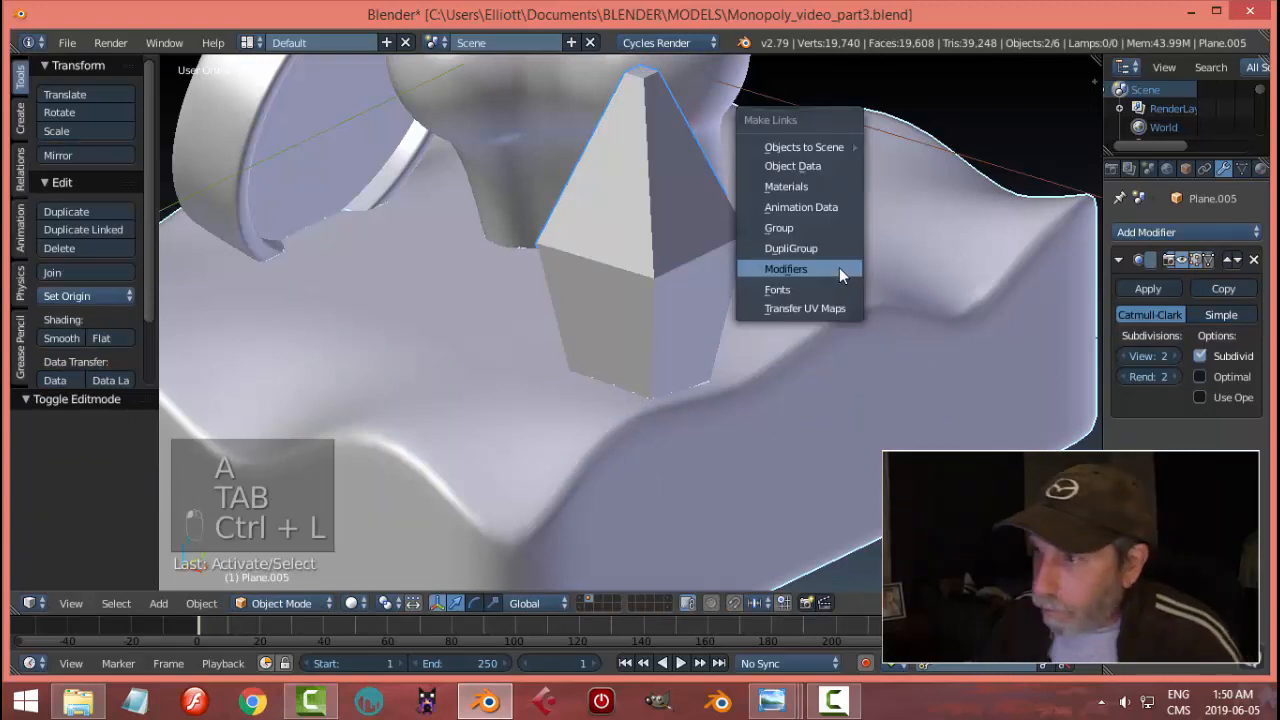
pyautogui.click(839, 269)
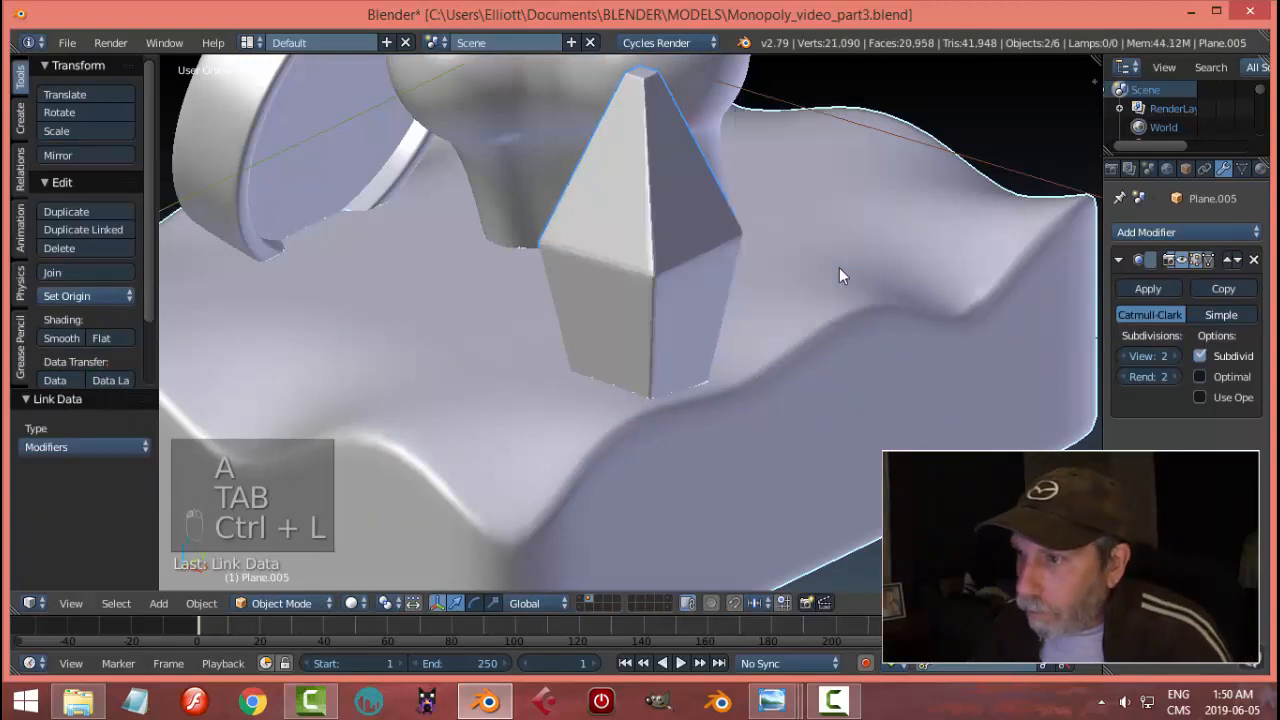
pyautogui.press('a')
pyautogui.rightClick(680, 259)
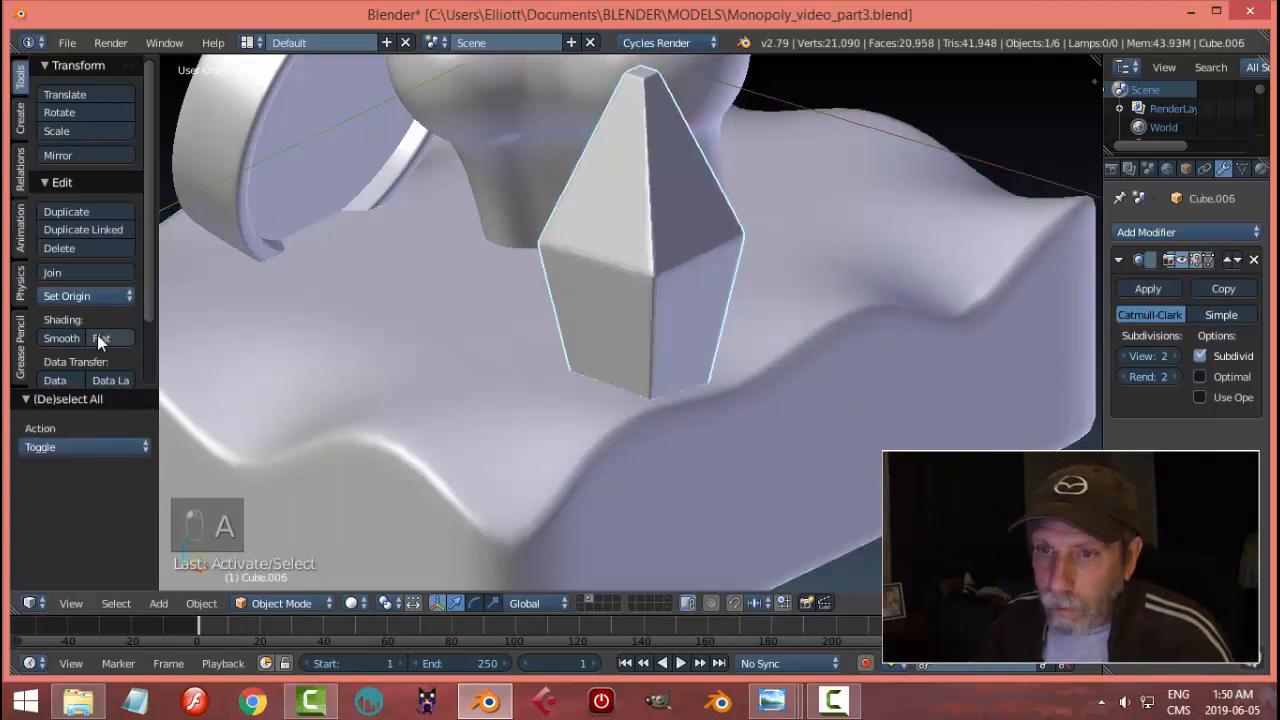
pyautogui.press('a')
pyautogui.scroll(-6, 760, 267)
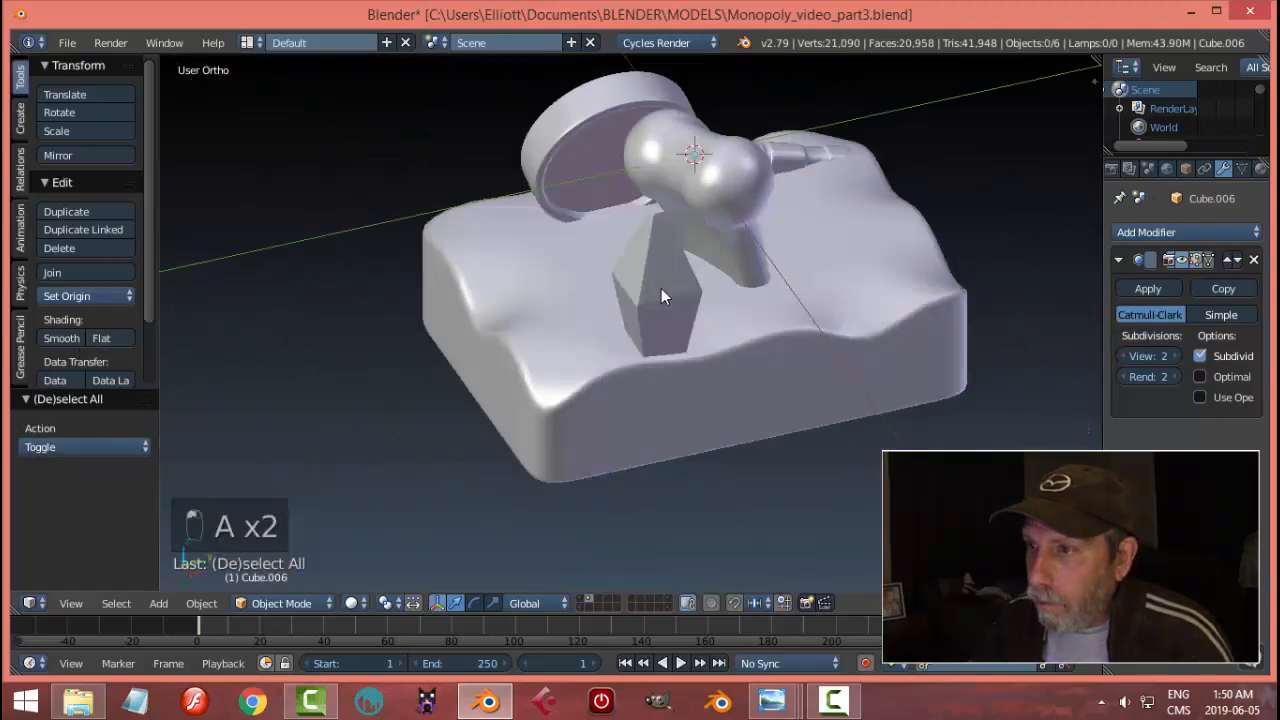
# - Set the crystal's origin to its geometry and move the object -0.127 along X
pyautogui.moveTo(661, 288); pyautogui.dragTo(588, 280, button='middle')
pyautogui.scroll(-3, 588, 280)
pyautogui.moveTo(737, 306); pyautogui.dragTo(666, 308, button='middle')
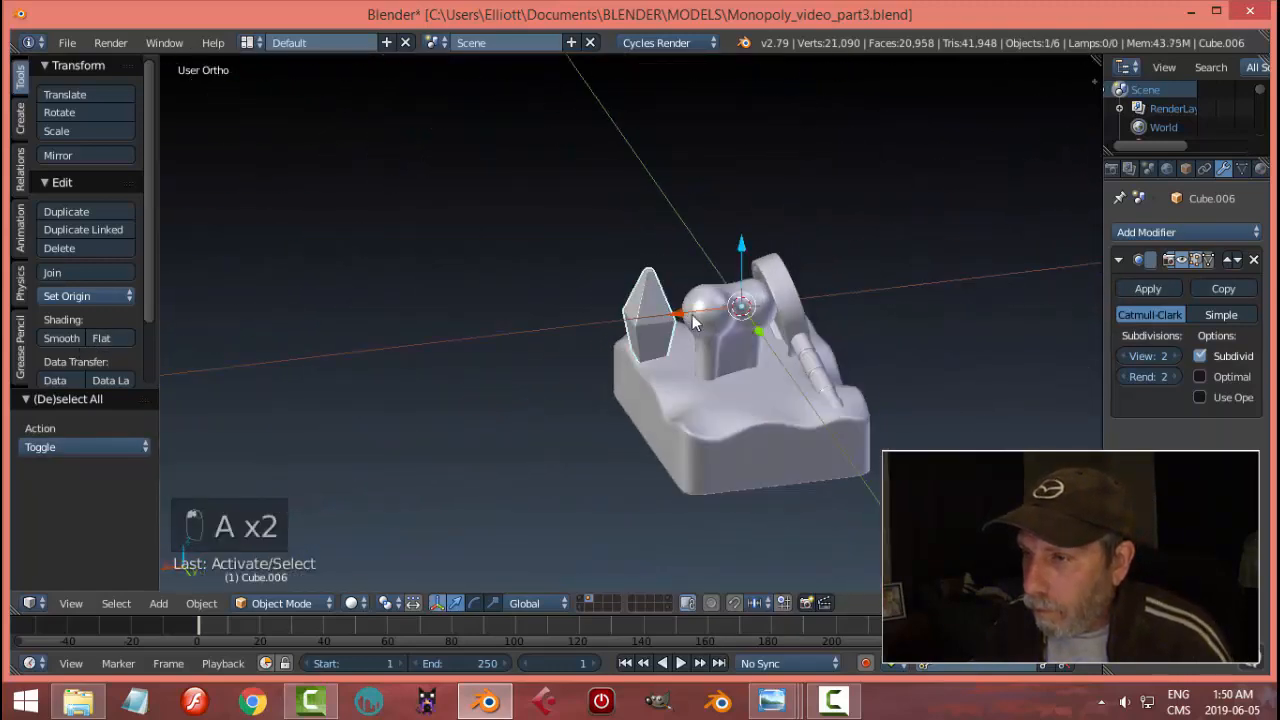
pyautogui.click(96, 302)
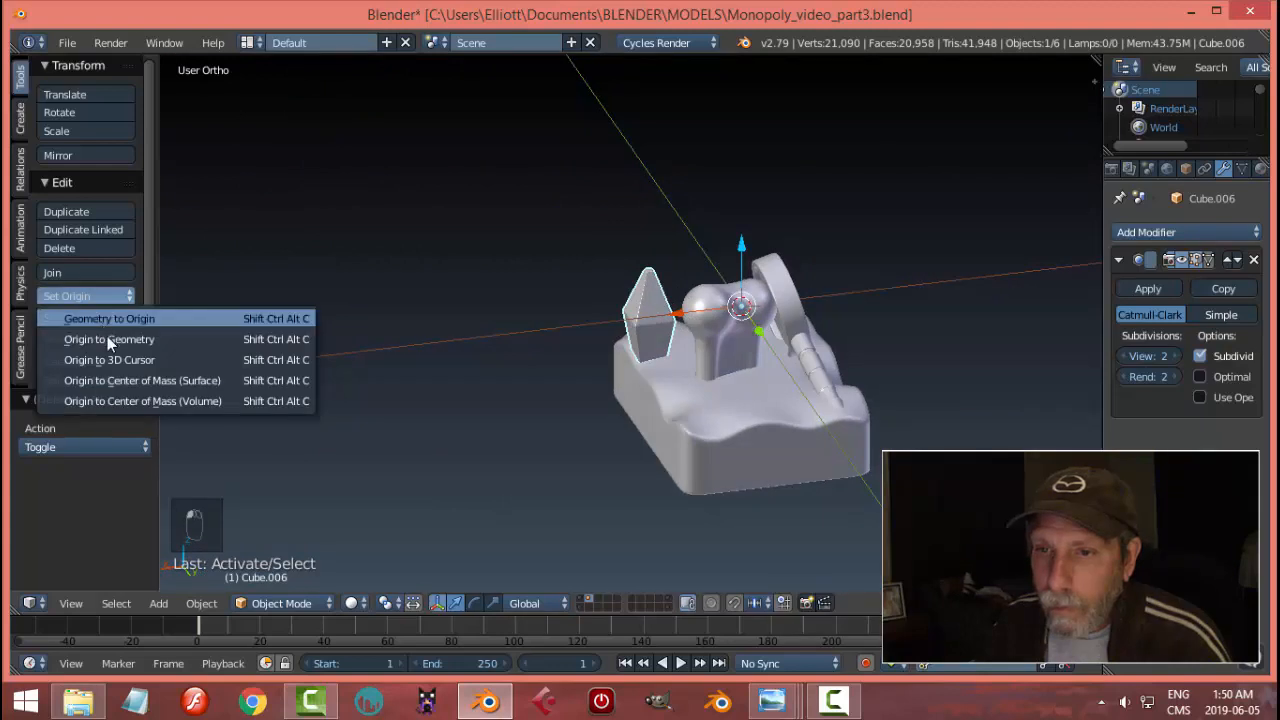
pyautogui.click(107, 336)
pyautogui.moveTo(597, 338); pyautogui.dragTo(604, 329)
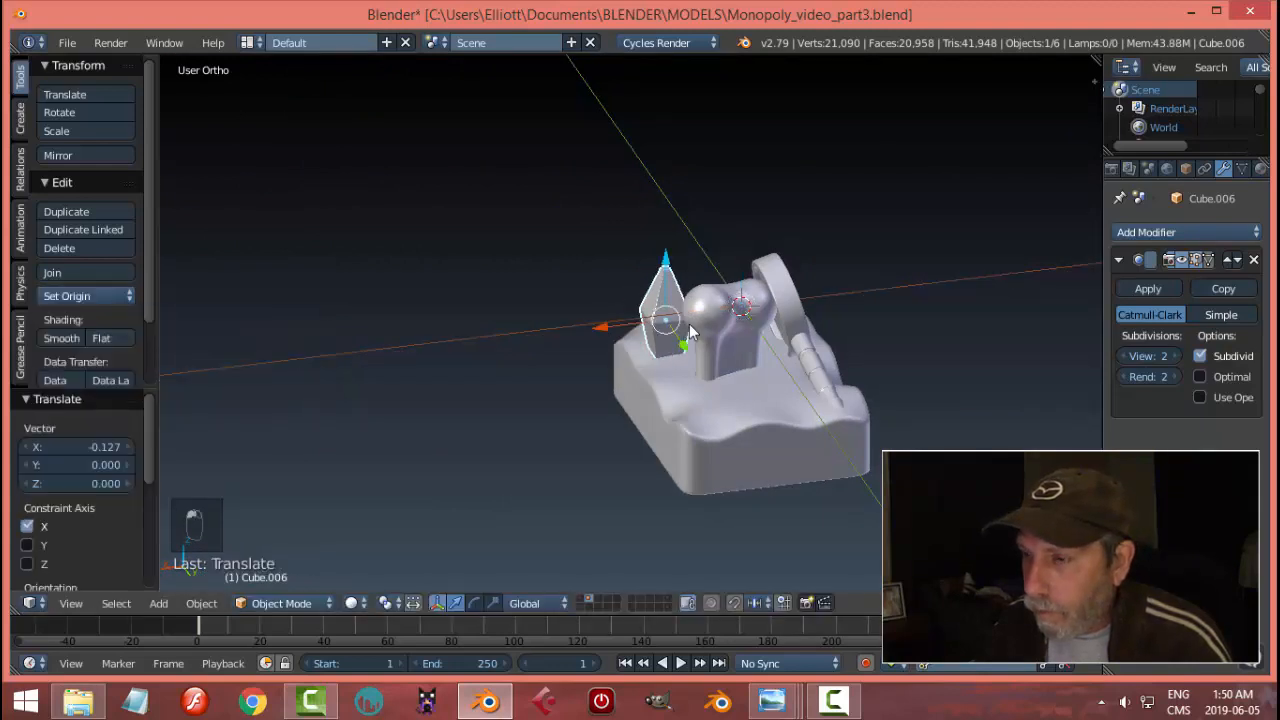
# - Duplicate the crystal and place the copy 1.134 along Y on the other side of the bridged-sphere shape
pyautogui.moveTo(604, 329); pyautogui.dragTo(740, 290, button='middle')
pyautogui.moveTo(713, 340); pyautogui.dragTo(707, 350, button='middle')
pyautogui.hotkey('shift', 'd')
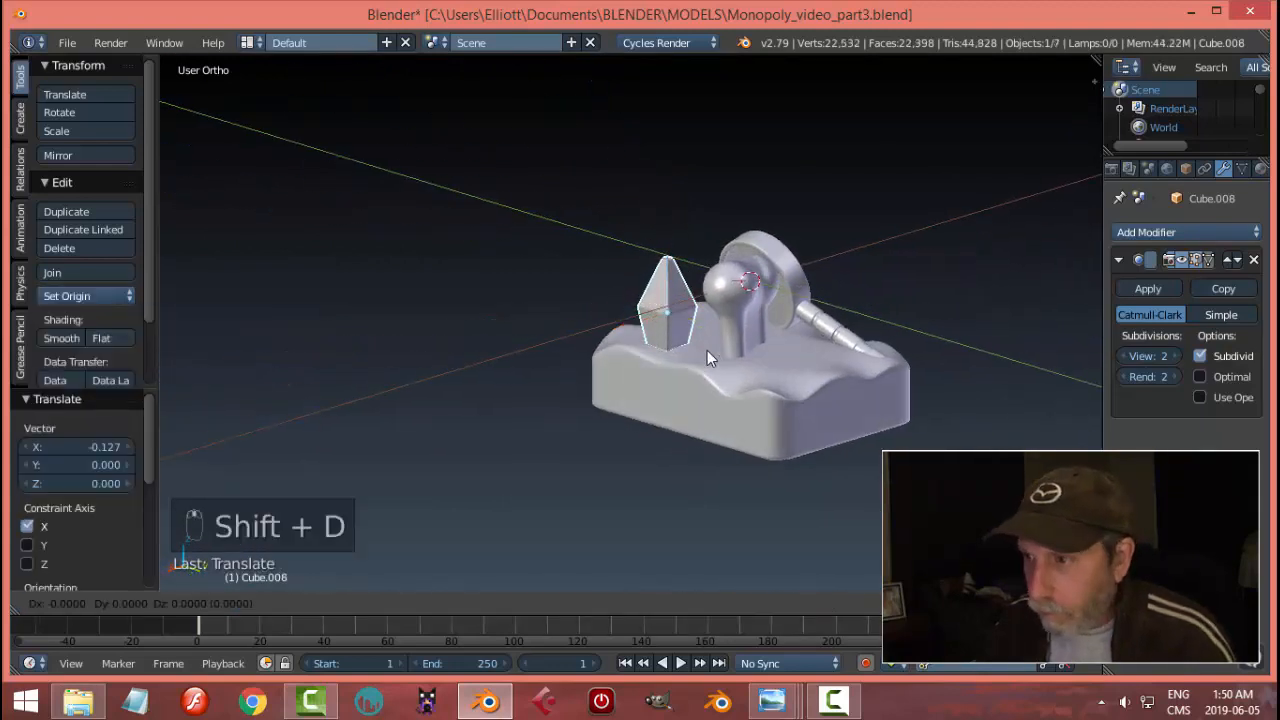
pyautogui.click(823, 364)
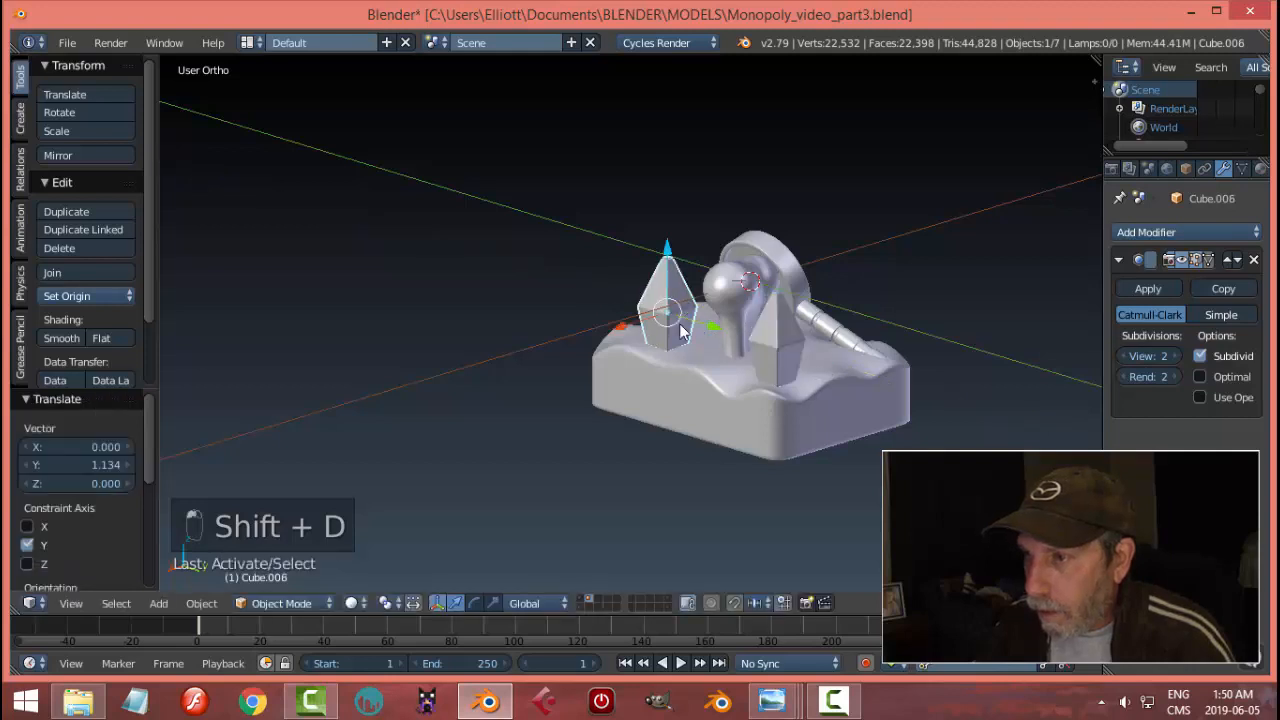
# - Tilt the original crystal about 20 degrees, lower it into the wavy block, and deselect it
pyautogui.moveTo(680, 333); pyautogui.dragTo(674, 328, button='middle')
pyautogui.press('r')
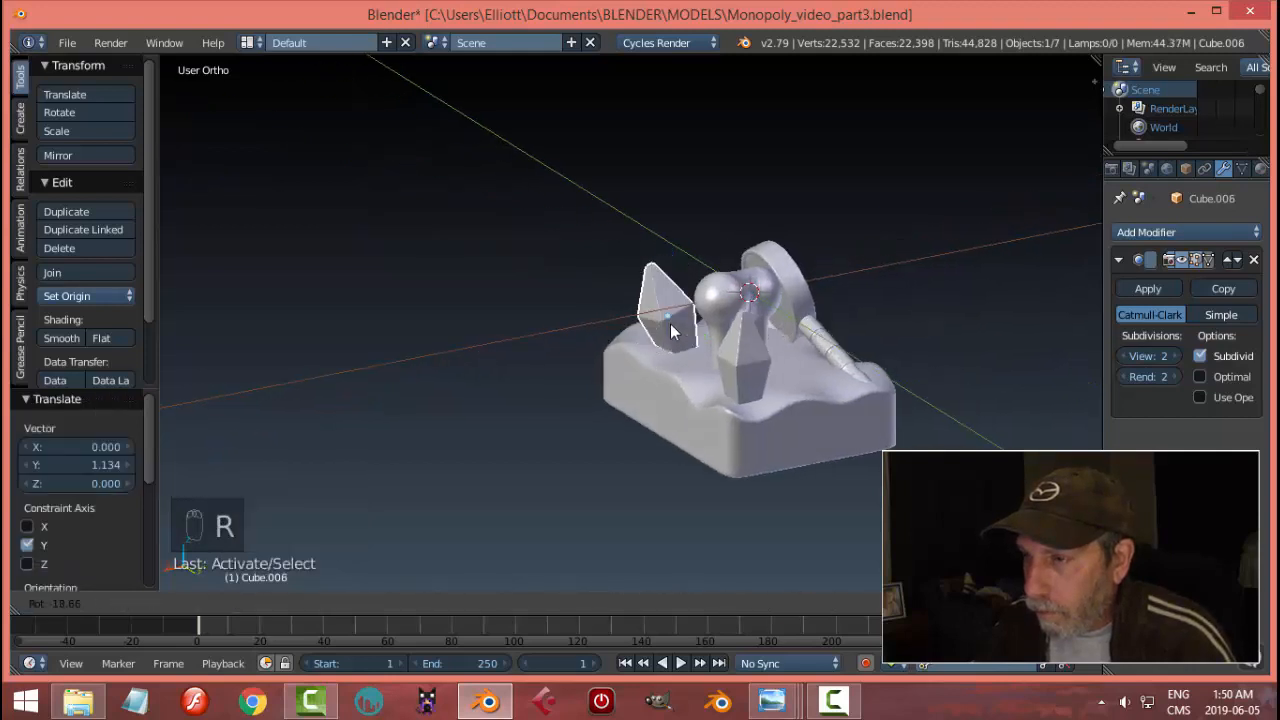
pyautogui.click(671, 331)
pyautogui.moveTo(669, 258); pyautogui.dragTo(674, 277)
pyautogui.press('a')
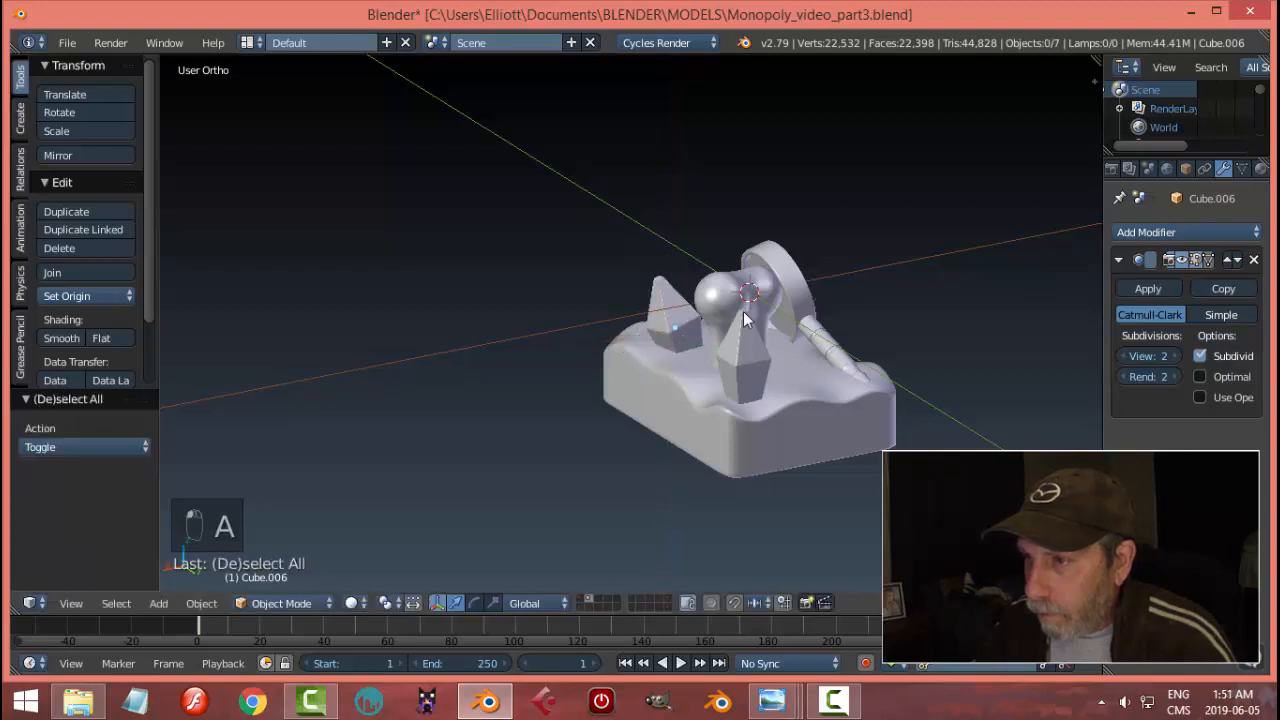
# - Scale the original crystal to 0.888, shift it along Y on the block, and deselect it
pyautogui.moveTo(629, 343); pyautogui.dragTo(516, 380, button='middle')
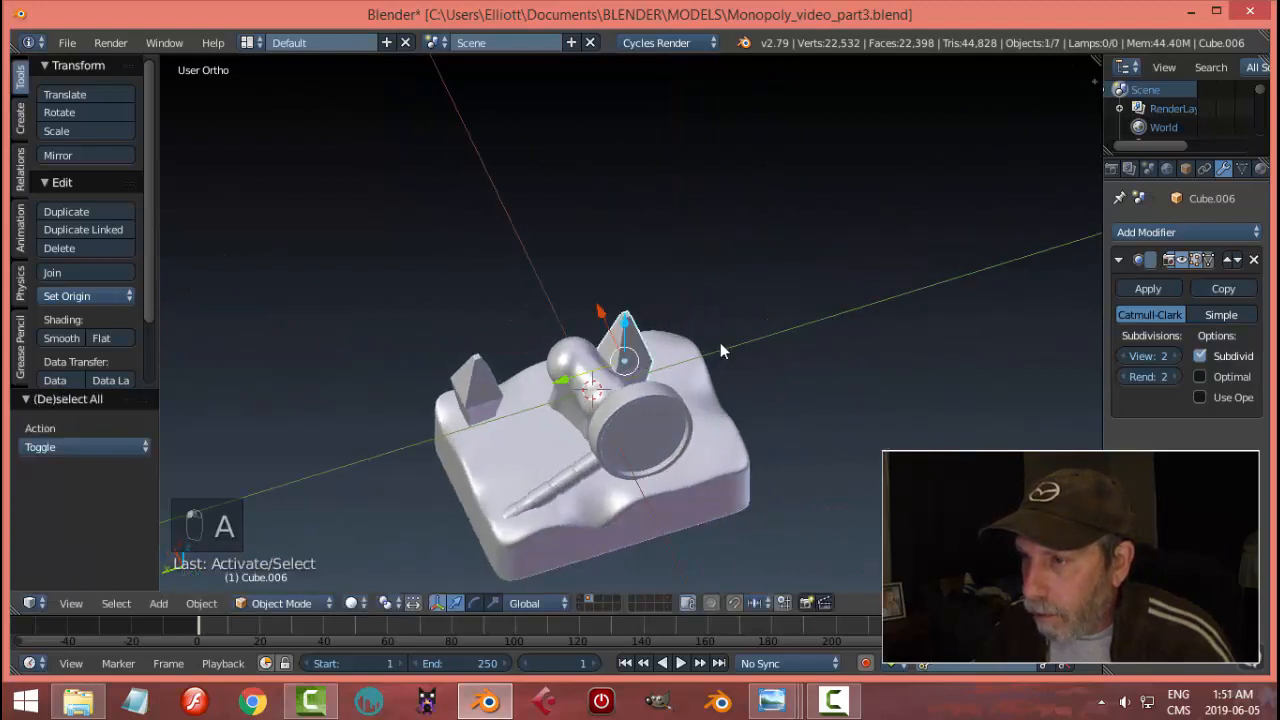
pyautogui.press('s')
pyautogui.click(709, 346)
pyautogui.moveTo(709, 346); pyautogui.dragTo(620, 330, button='middle')
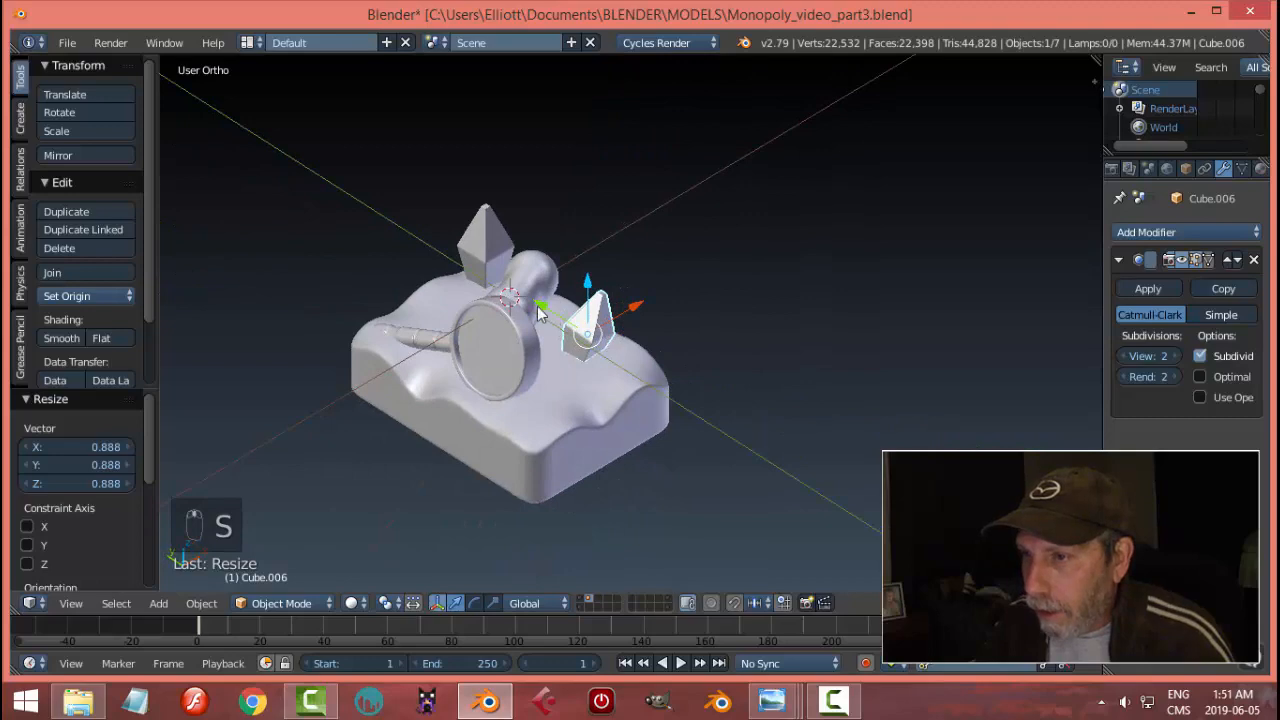
pyautogui.moveTo(538, 310); pyautogui.dragTo(553, 324)
pyautogui.press('a')
# - Select the duplicate crystal and scale it to 0.723
pyautogui.moveTo(644, 308); pyautogui.dragTo(622, 360, button='middle')
pyautogui.rightClick(594, 323)
pyautogui.press('a')
pyautogui.rightClick(622, 360)
pyautogui.press('s')
pyautogui.click(622, 360)
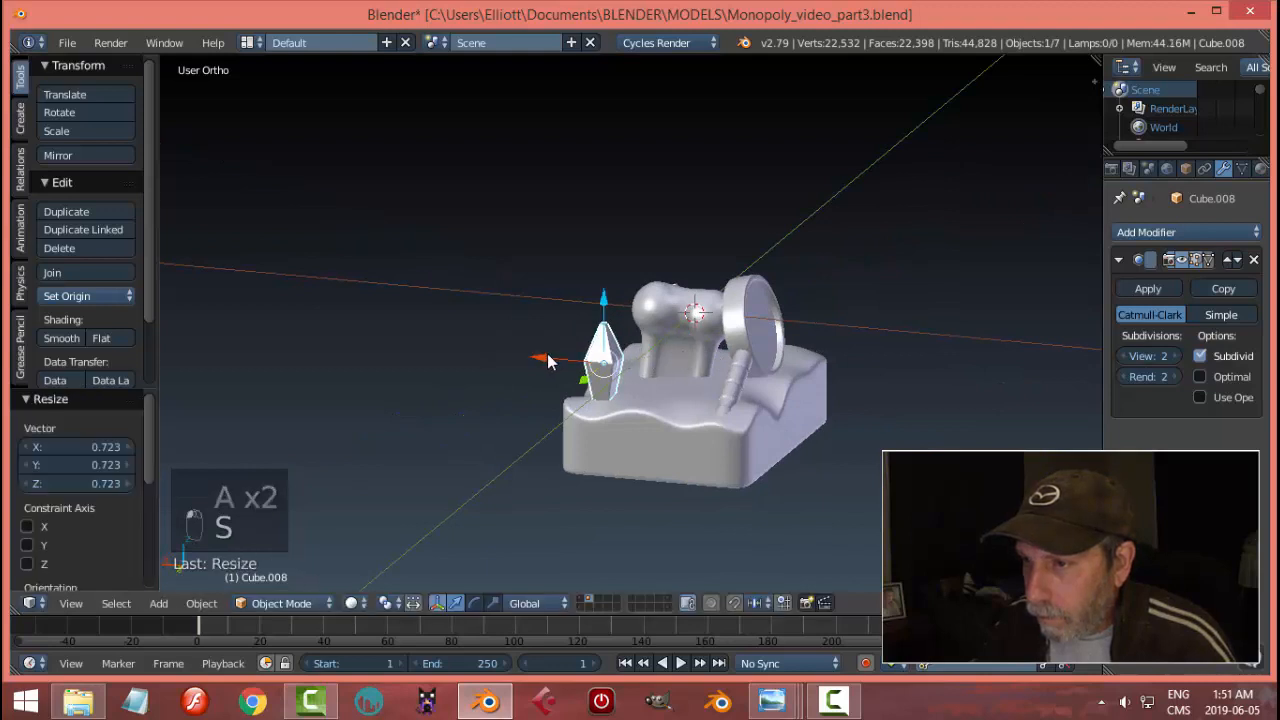
# - Move the duplicate crystal inward from the block's edges along X and Y, and lower it -0.193 along Z
pyautogui.moveTo(547, 362); pyautogui.dragTo(660, 341)
pyautogui.moveTo(660, 341); pyautogui.dragTo(836, 429, button='middle')
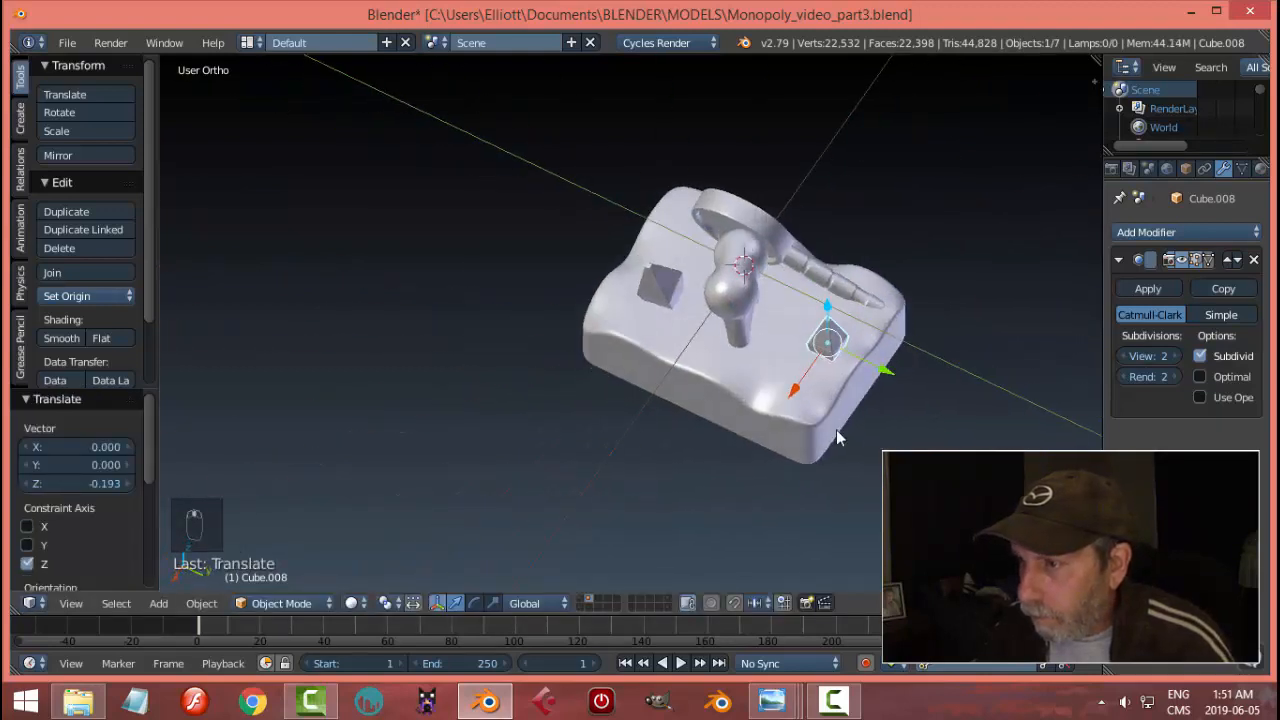
pyautogui.moveTo(882, 372); pyautogui.dragTo(850, 344)
# - Rotate the duplicate crystal so it leans, and deselect it
pyautogui.moveTo(850, 344); pyautogui.dragTo(789, 338, button='middle')
pyautogui.press('r')
pyautogui.click(854, 356)
pyautogui.press('a')
# - Lower the larger crystal slightly along Z into the wavy block, and deselect it
pyautogui.moveTo(667, 260); pyautogui.dragTo(670, 275)
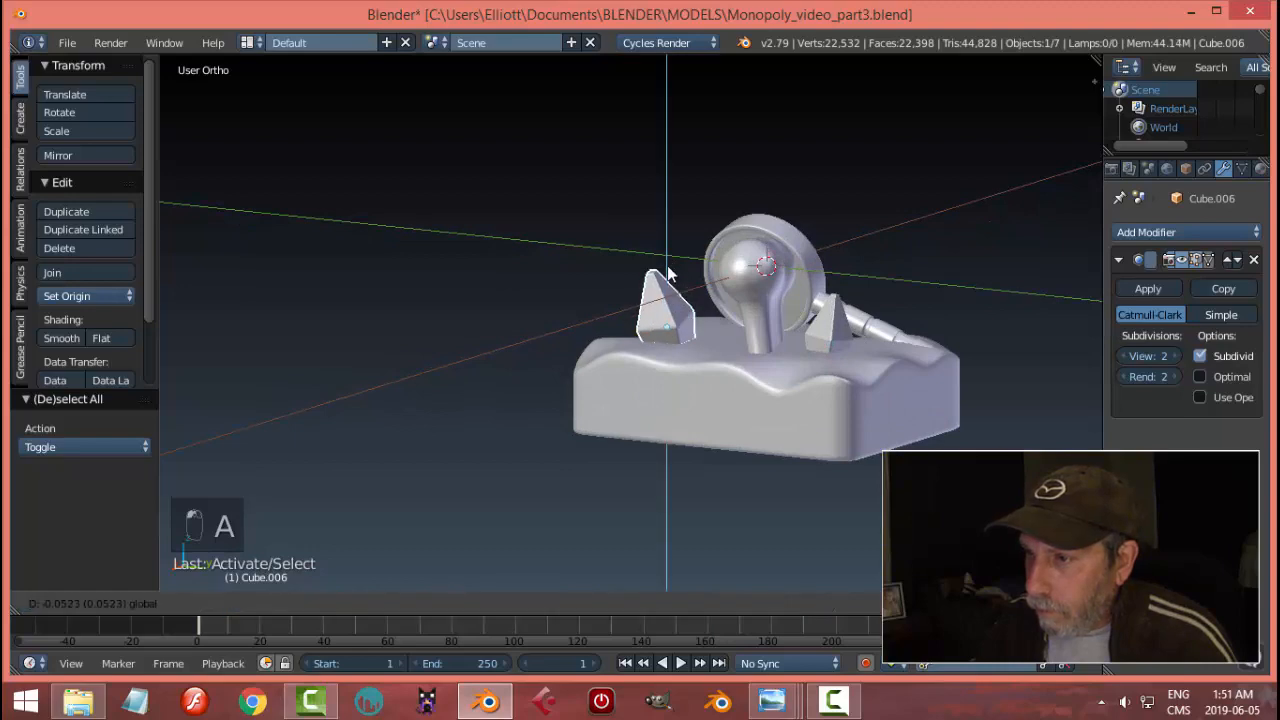
pyautogui.click(668, 268)
pyautogui.press('a')
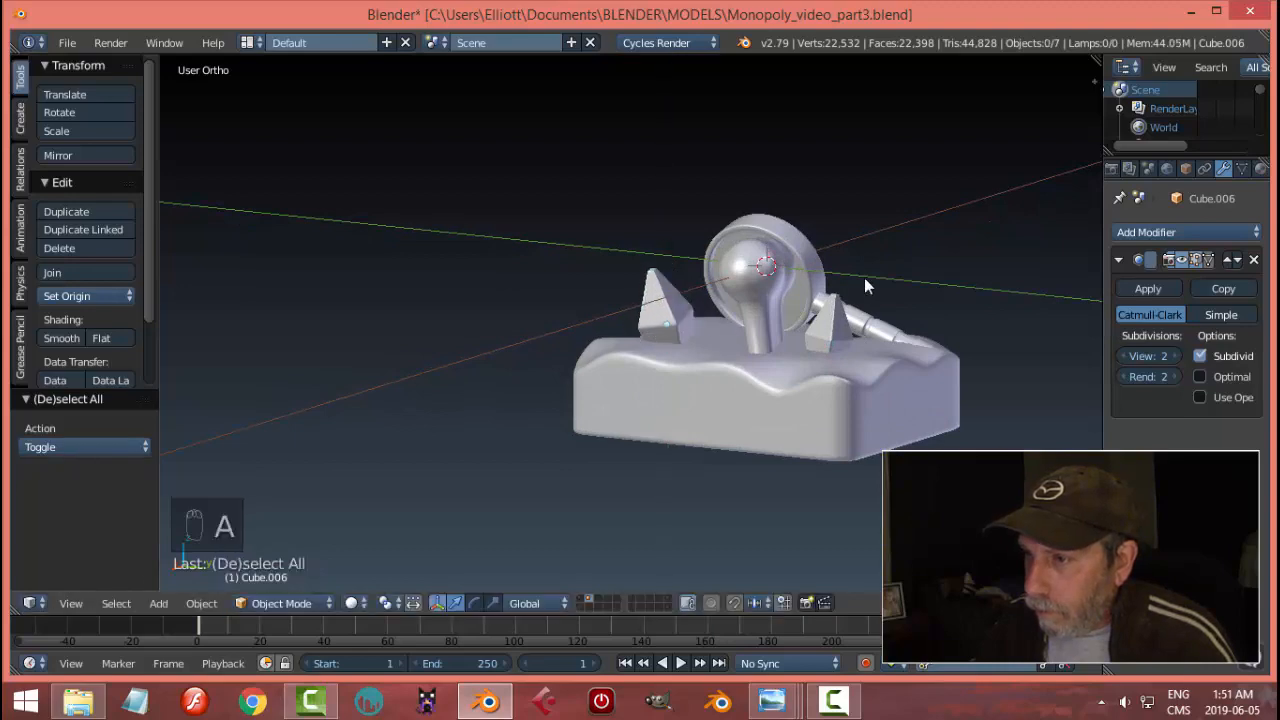
# - Add a cylinder mesh at the 3D cursor
pyautogui.moveTo(864, 277); pyautogui.dragTo(778, 369, button='middle')
pyautogui.hotkey('shift', 'a')
pyautogui.moveTo(782, 373)
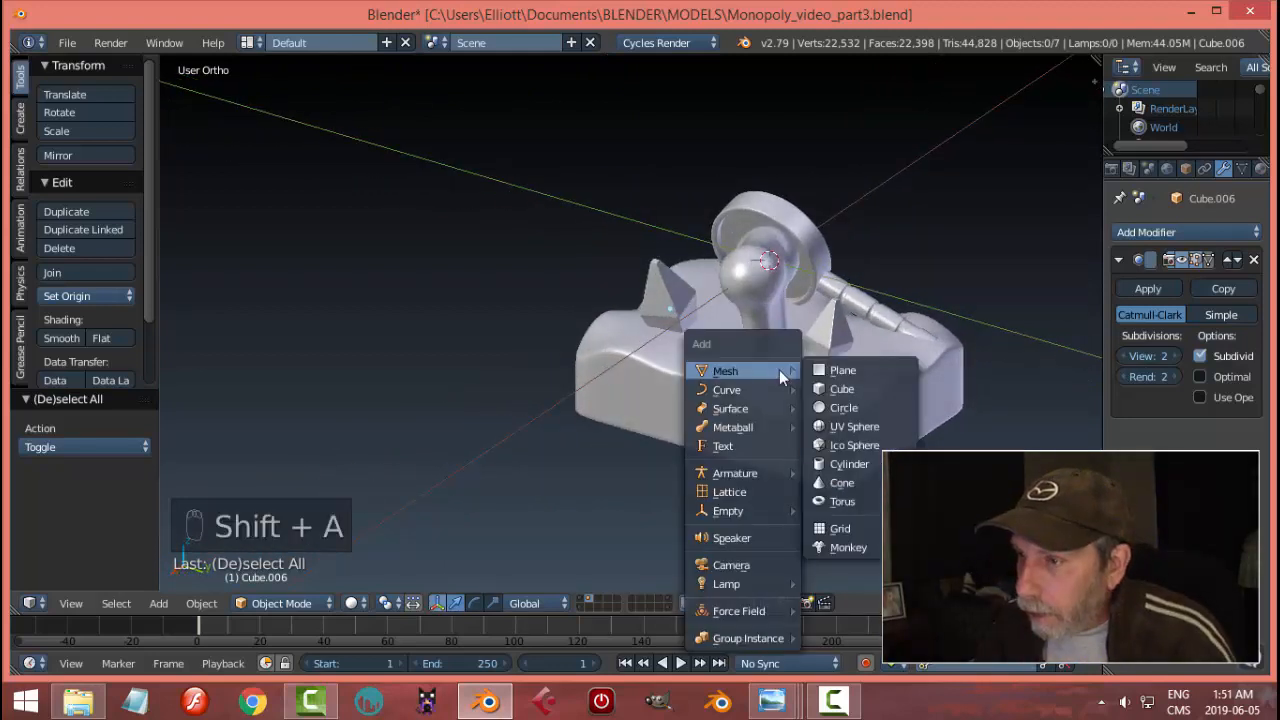
pyautogui.click(848, 464)
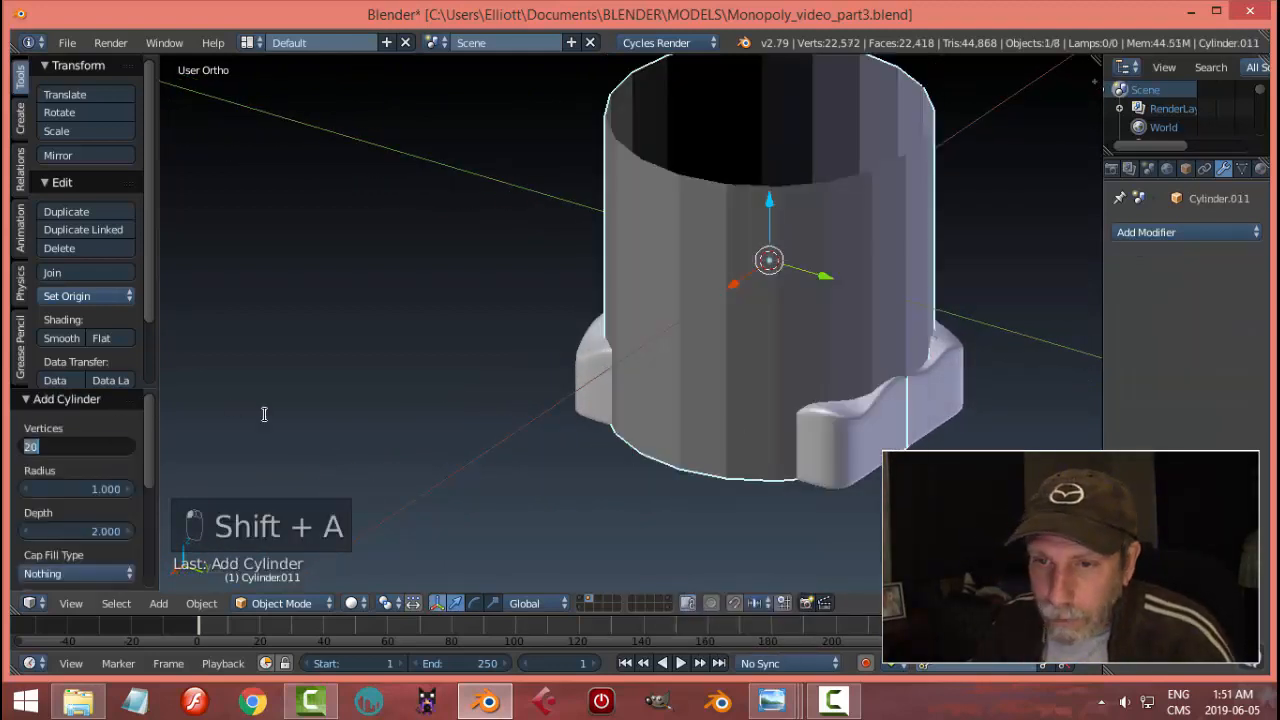
# - Set the new cylinder to 5 vertices and scale its whole mesh down in Edit Mode
pyautogui.write('5')
pyautogui.press('Return')
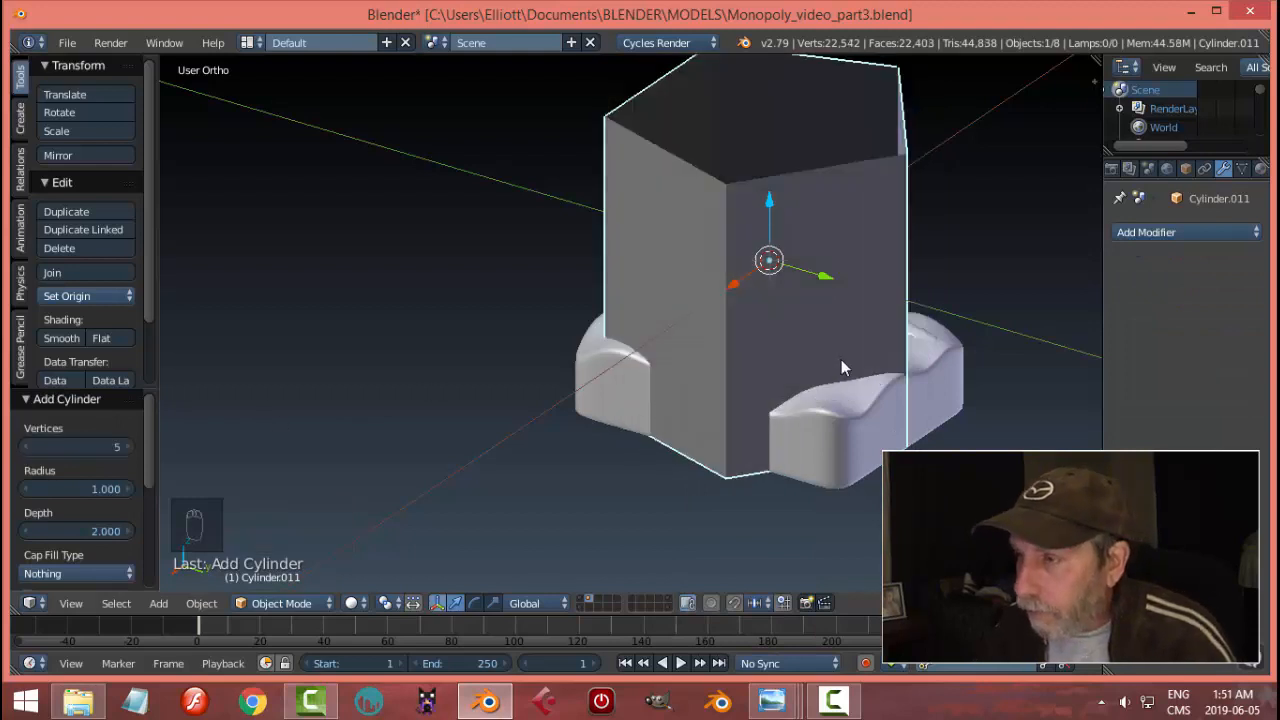
pyautogui.press('Tab')
pyautogui.click(1010, 362)
pyautogui.press('s')
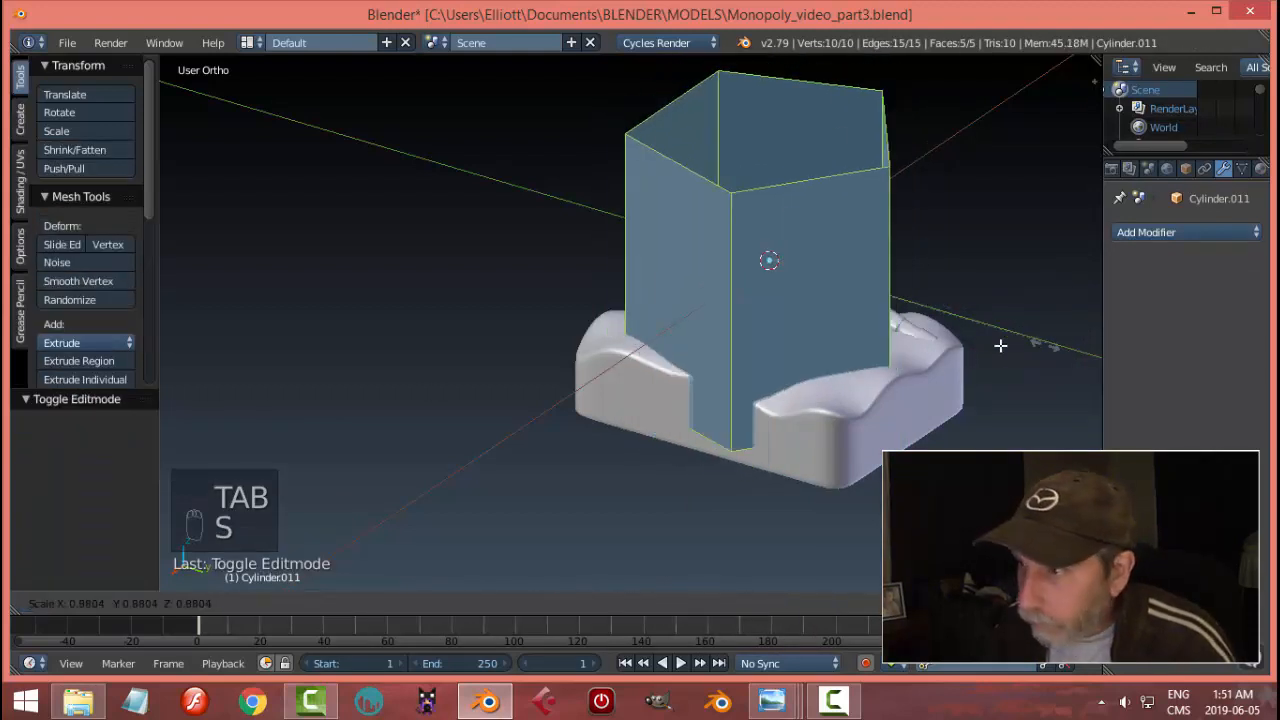
pyautogui.click(789, 313)
# - Move the five-sided prism horizontally to an open spot on the wavy block near the small crystal
pyautogui.moveTo(869, 274); pyautogui.dragTo(728, 304, button='middle')
pyautogui.moveTo(670, 350); pyautogui.dragTo(592, 349)
pyautogui.moveTo(667, 388); pyautogui.dragTo(821, 347, button='middle')
pyautogui.moveTo(791, 297)
pyautogui.mouseDown()
pyautogui.moveTo(852, 324)
pyautogui.moveTo(835, 261)
pyautogui.moveTo(807, 300)
pyautogui.mouseUp()
# - Extrude the prism's upper open edge loop and raise it 0.151 along Z
pyautogui.keyDown('shift'); pyautogui.moveTo(904, 351); pyautogui.dragTo(800, 414, button='middle'); pyautogui.keyUp('shift')
pyautogui.scroll(3, 791, 367)
pyautogui.press('a')
pyautogui.keyDown('alt'); pyautogui.rightClick(813, 311); pyautogui.keyUp('alt')
pyautogui.press('e')
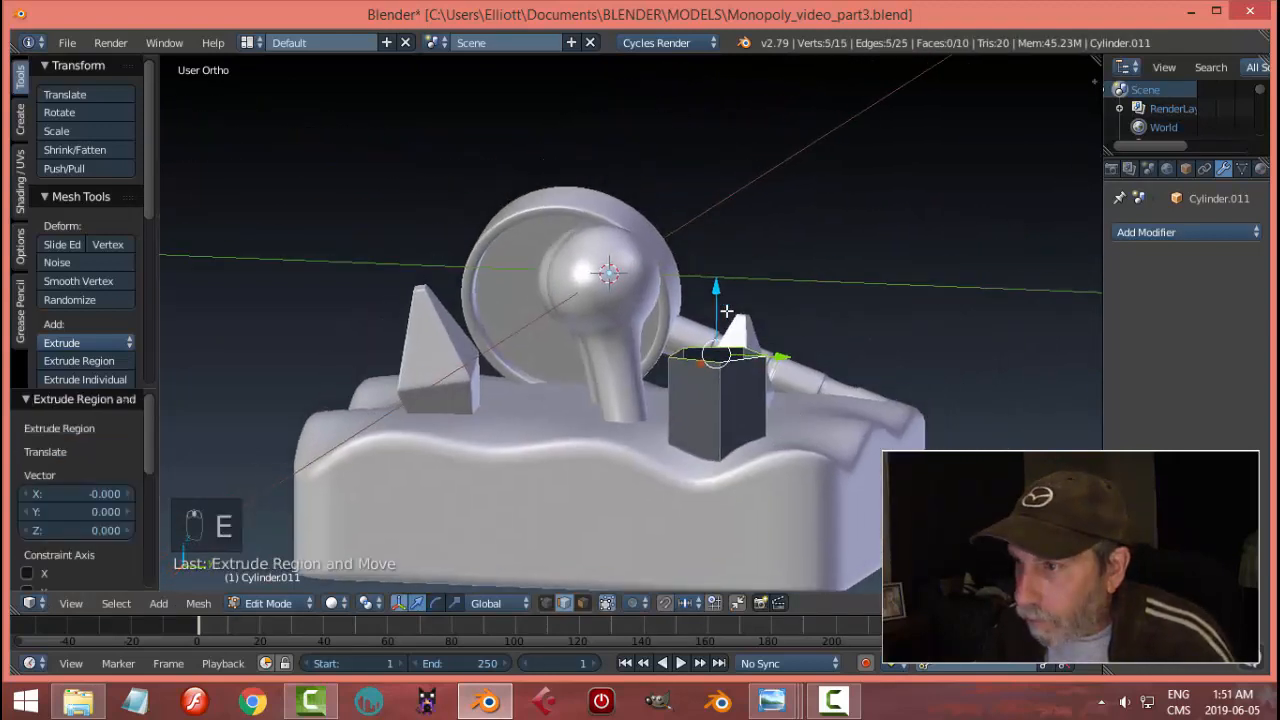
pyautogui.moveTo(716, 292); pyautogui.dragTo(722, 252)
# - Taper the extruded loop to a narrow tip by scaling it by 0.174 and again by 0.457
pyautogui.press('s')
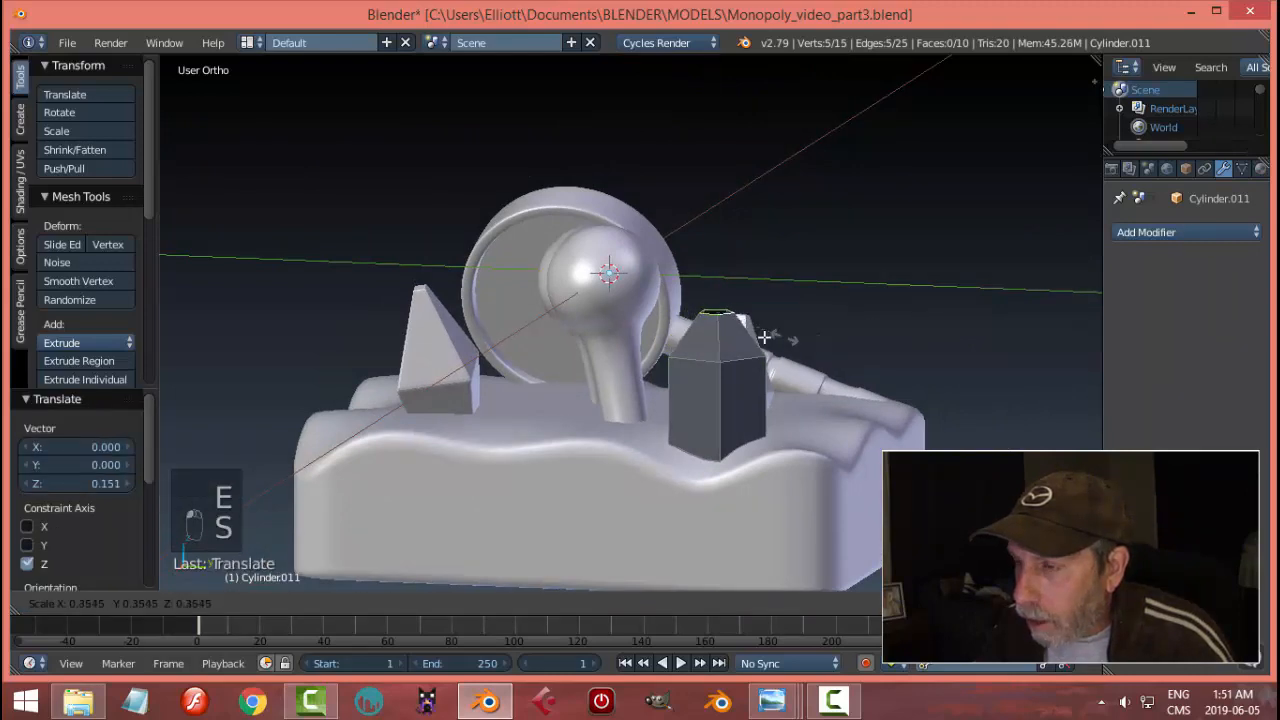
pyautogui.click(742, 337)
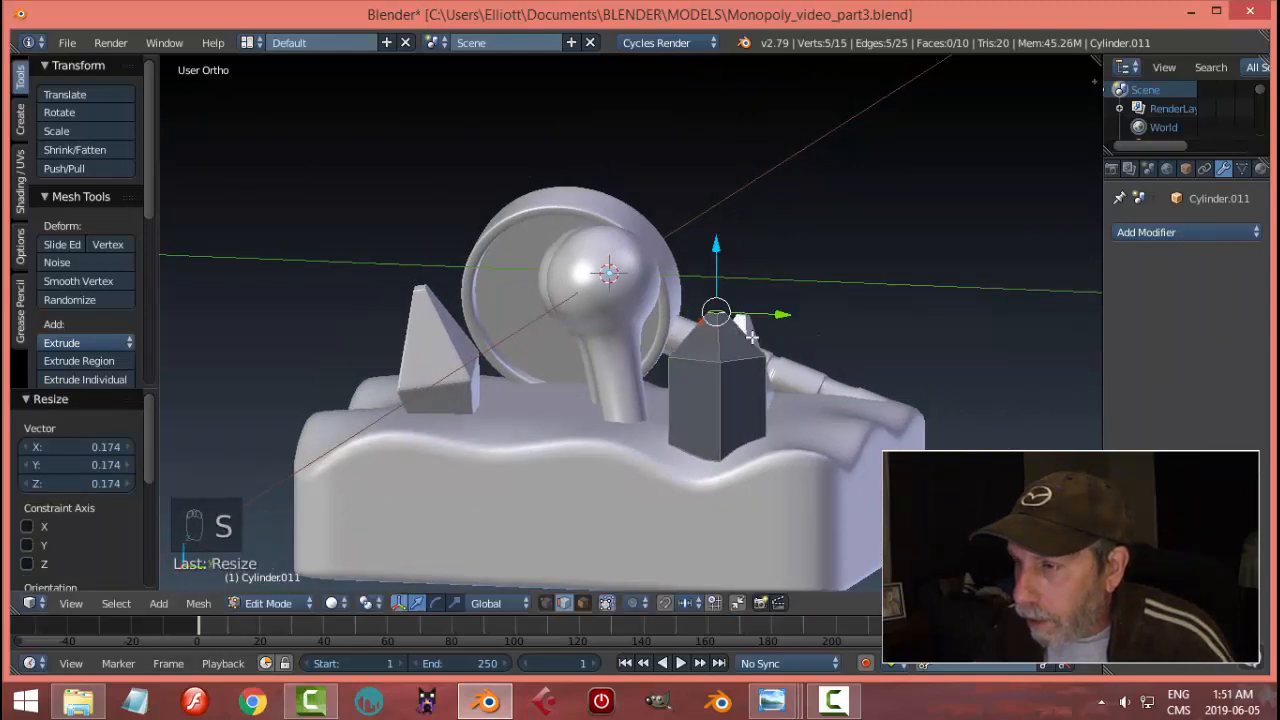
pyautogui.moveTo(742, 337); pyautogui.dragTo(820, 420, button='middle')
pyautogui.scroll(5, 792, 425)
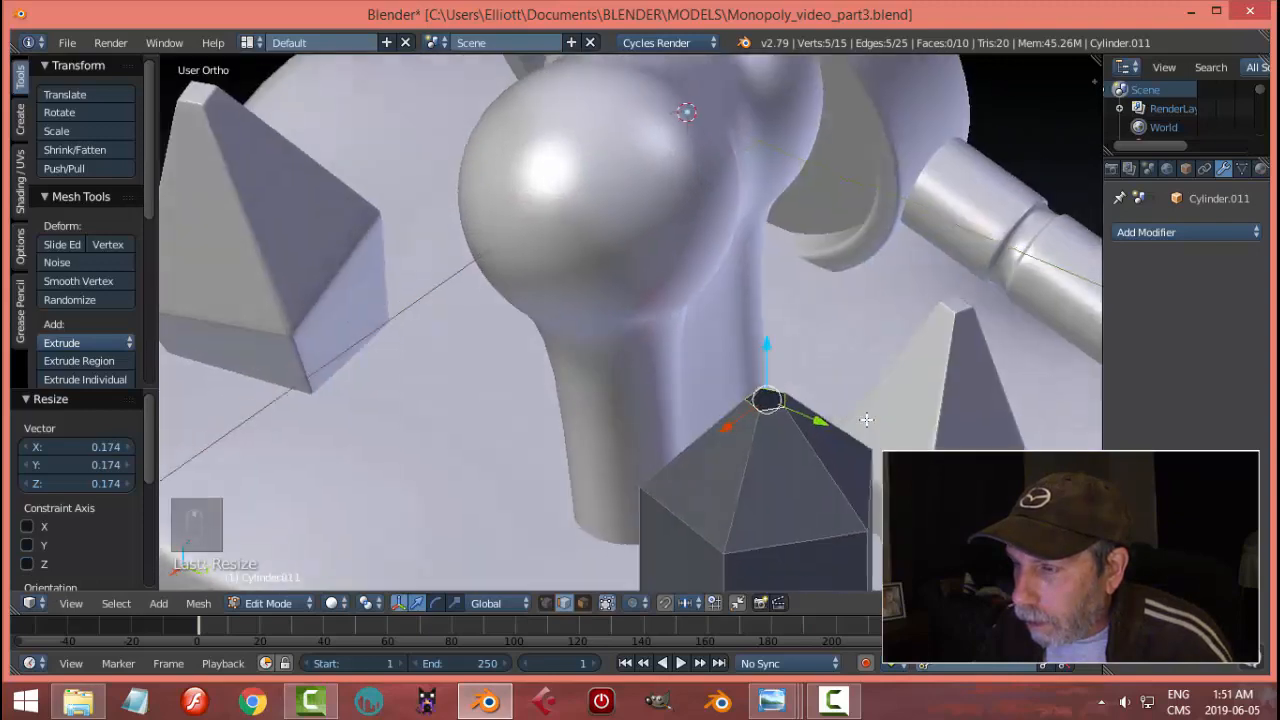
pyautogui.press('s')
pyautogui.click(815, 412)
# - Try to close the opening at the prism's tip with Grid Fill
pyautogui.scroll(6, 846, 420)
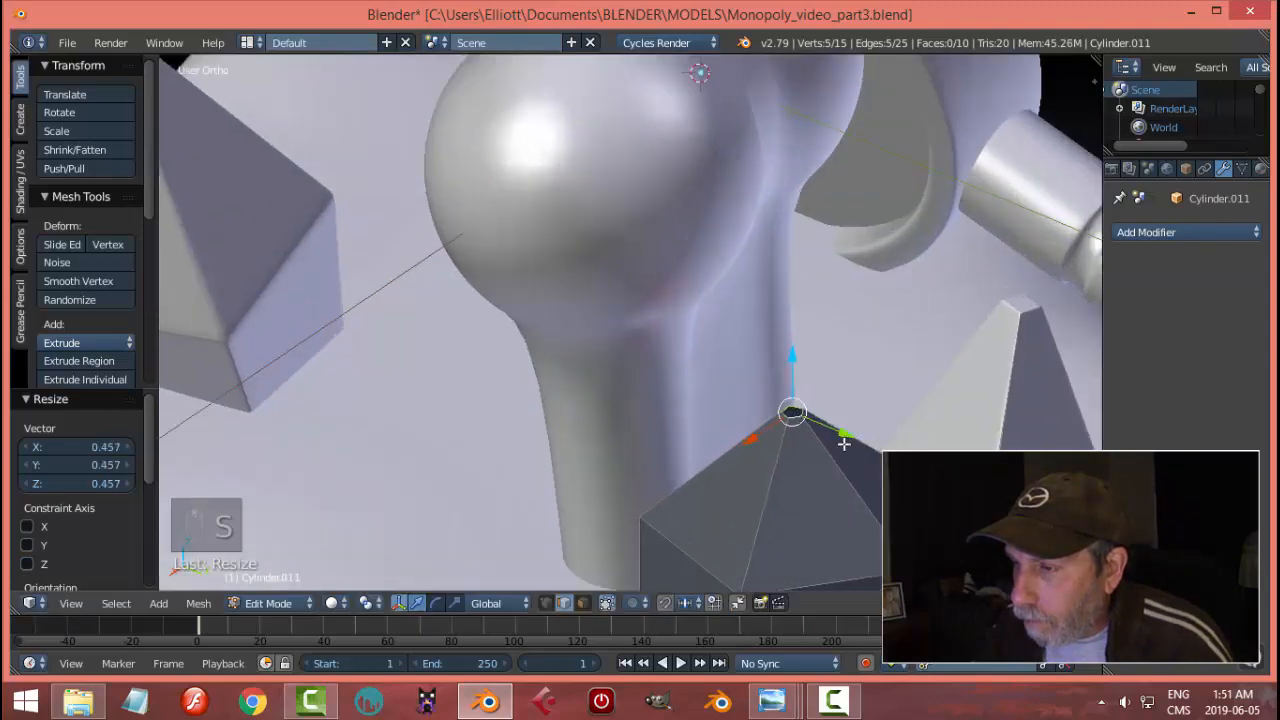
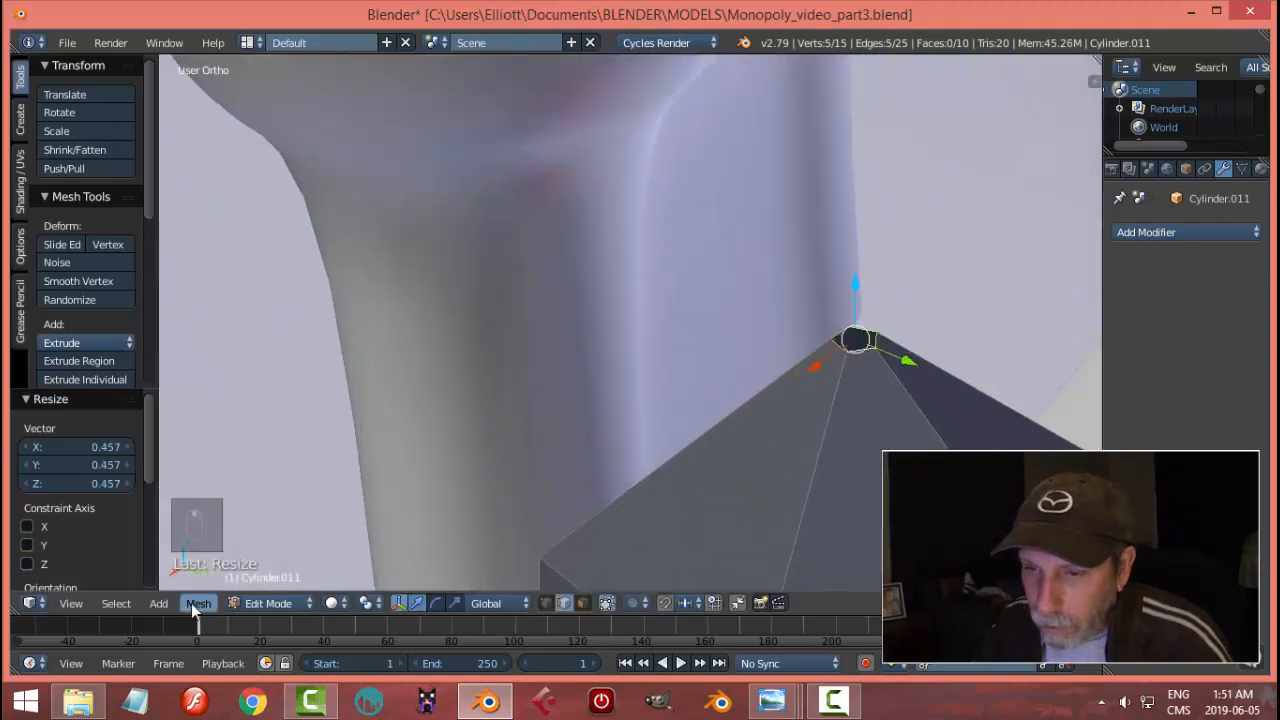
pyautogui.click(196, 605)
pyautogui.moveTo(268, 321)
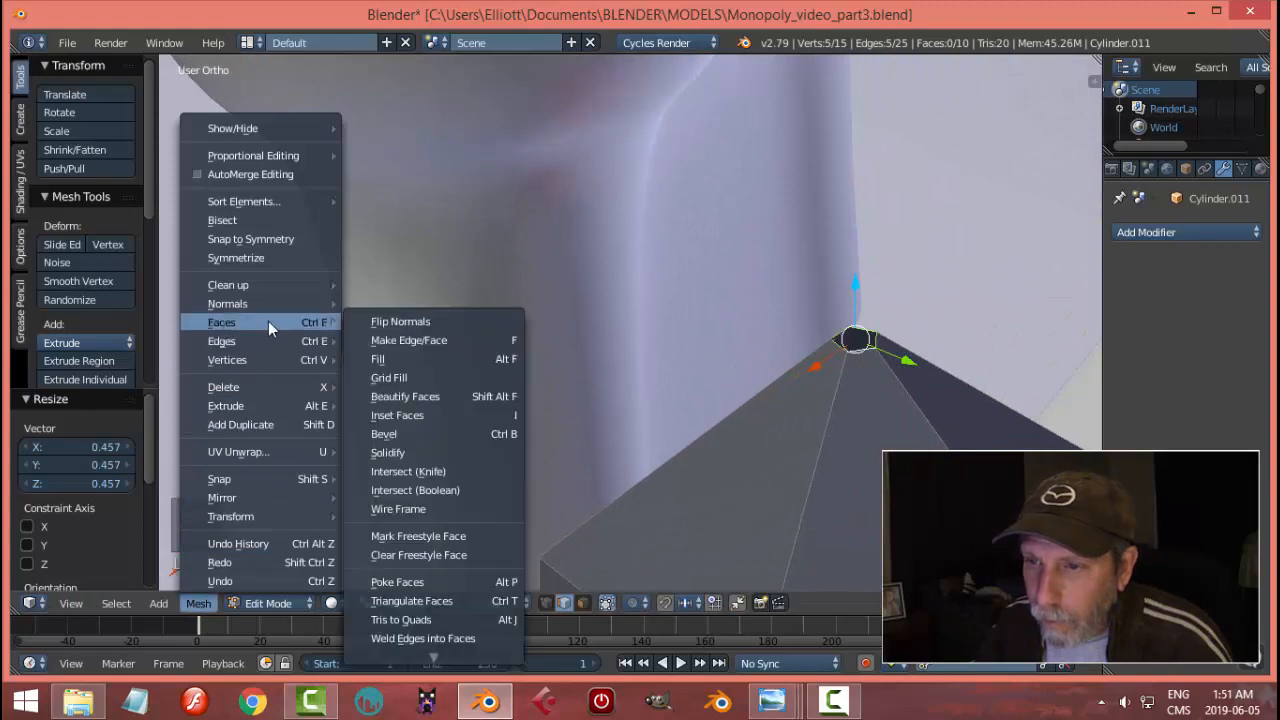
pyautogui.click(388, 378)
# - Extrude the tip's edge loop and scale it inward by 0.748
pyautogui.press('e')
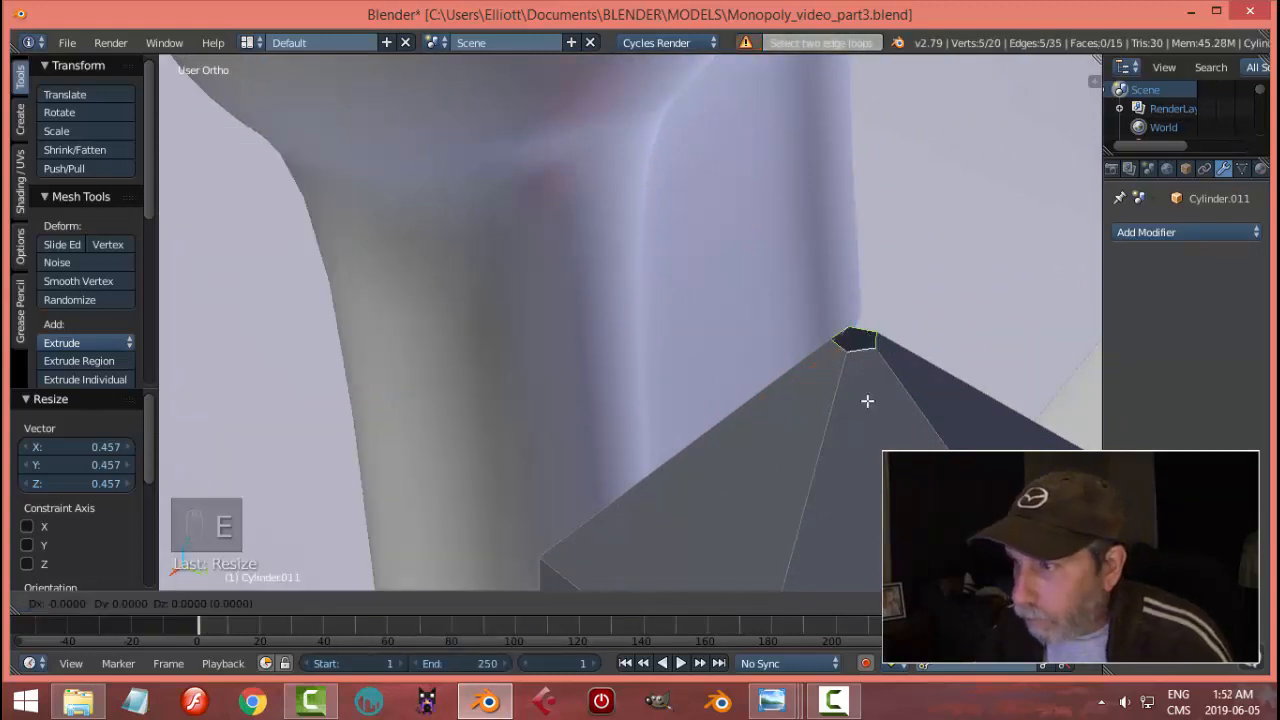
pyautogui.press('s')
pyautogui.click(901, 389)
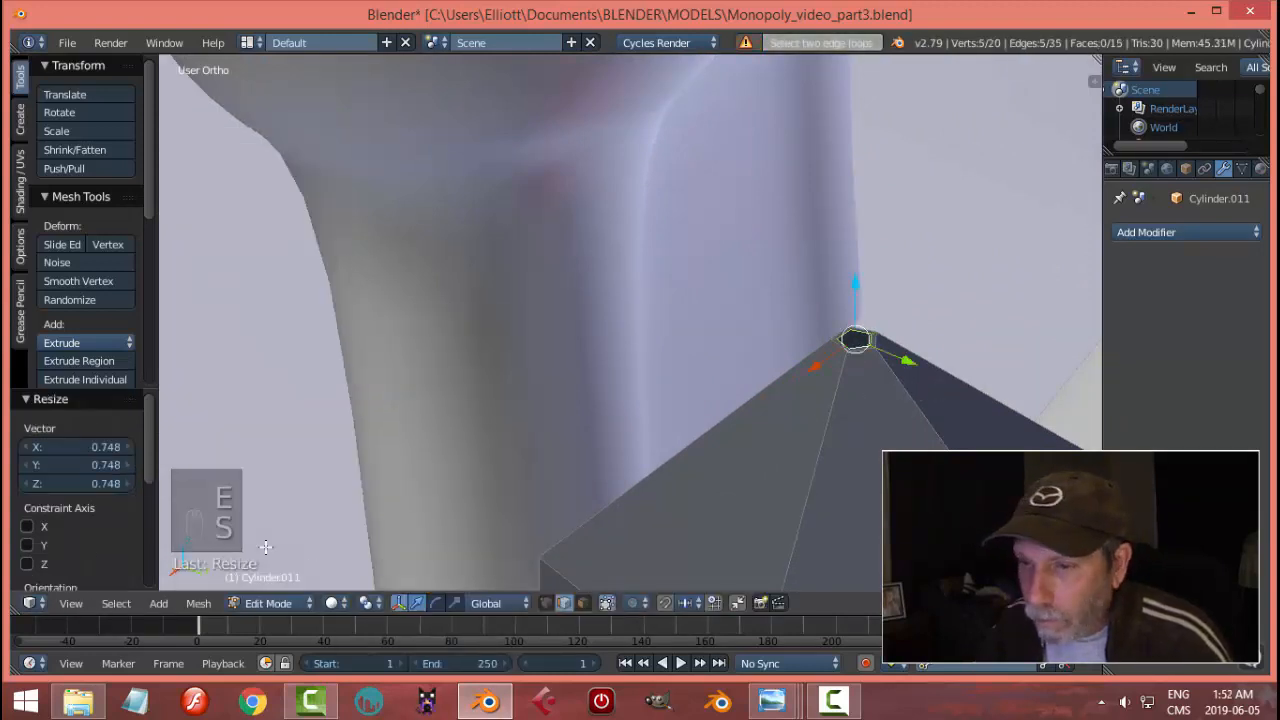
# - Try Grid Fill again on the tip's inner edge loop
pyautogui.click(199, 603)
pyautogui.moveTo(248, 323)
pyautogui.click(385, 378)
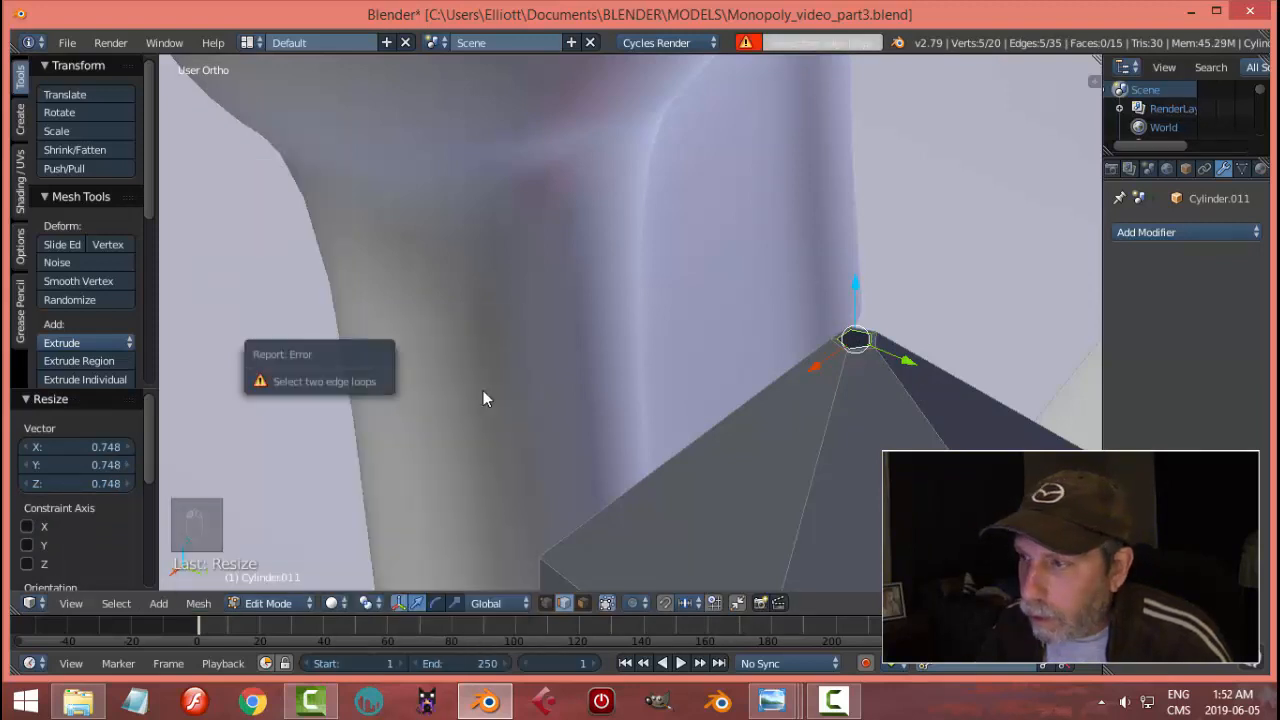
# - Close the tip by merging its inner loop of vertices at center
pyautogui.press('a')
pyautogui.moveTo(840, 417); pyautogui.dragTo(769, 423, button='middle')
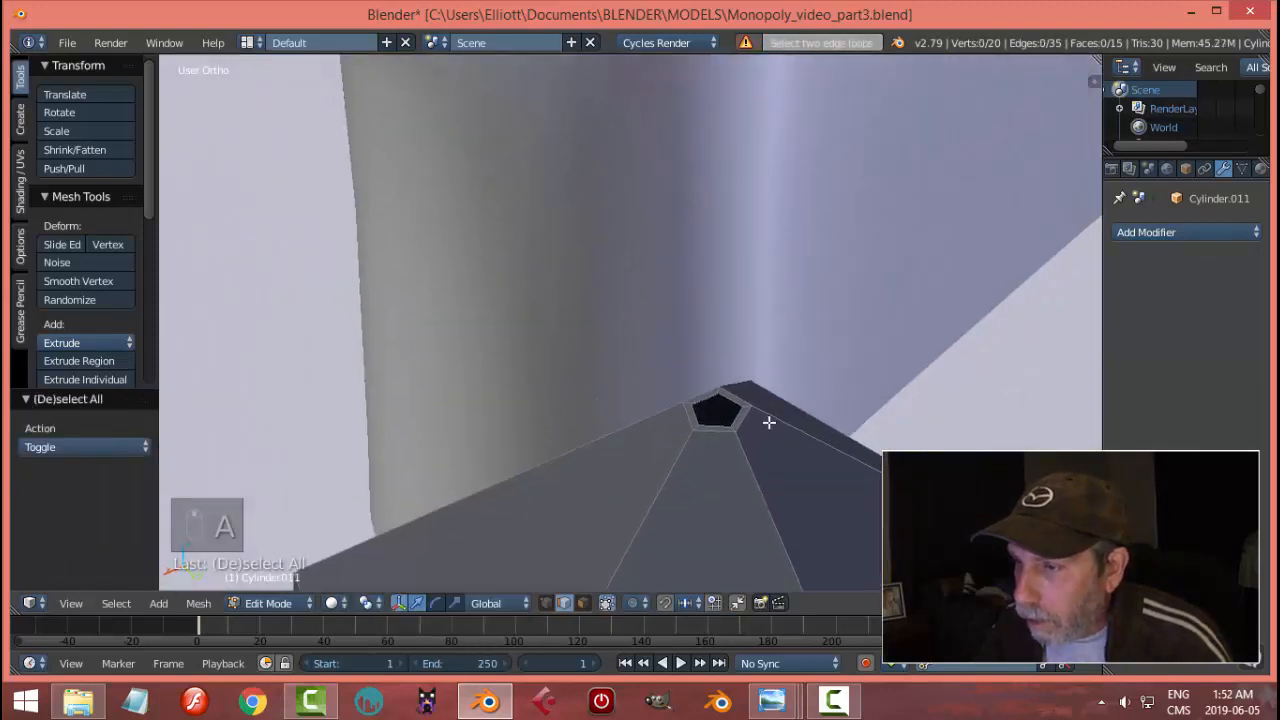
pyautogui.scroll(2, 759, 430)
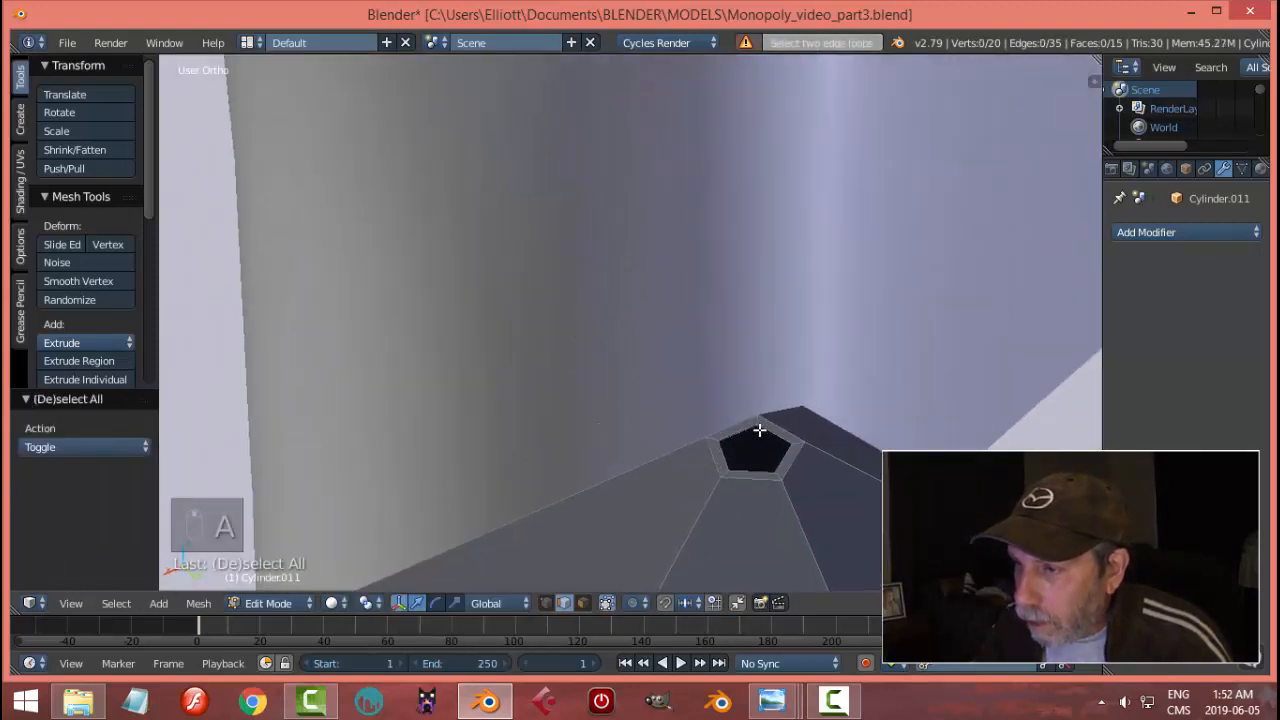
pyautogui.hotkey('alt', 'm')
pyautogui.click(848, 436)
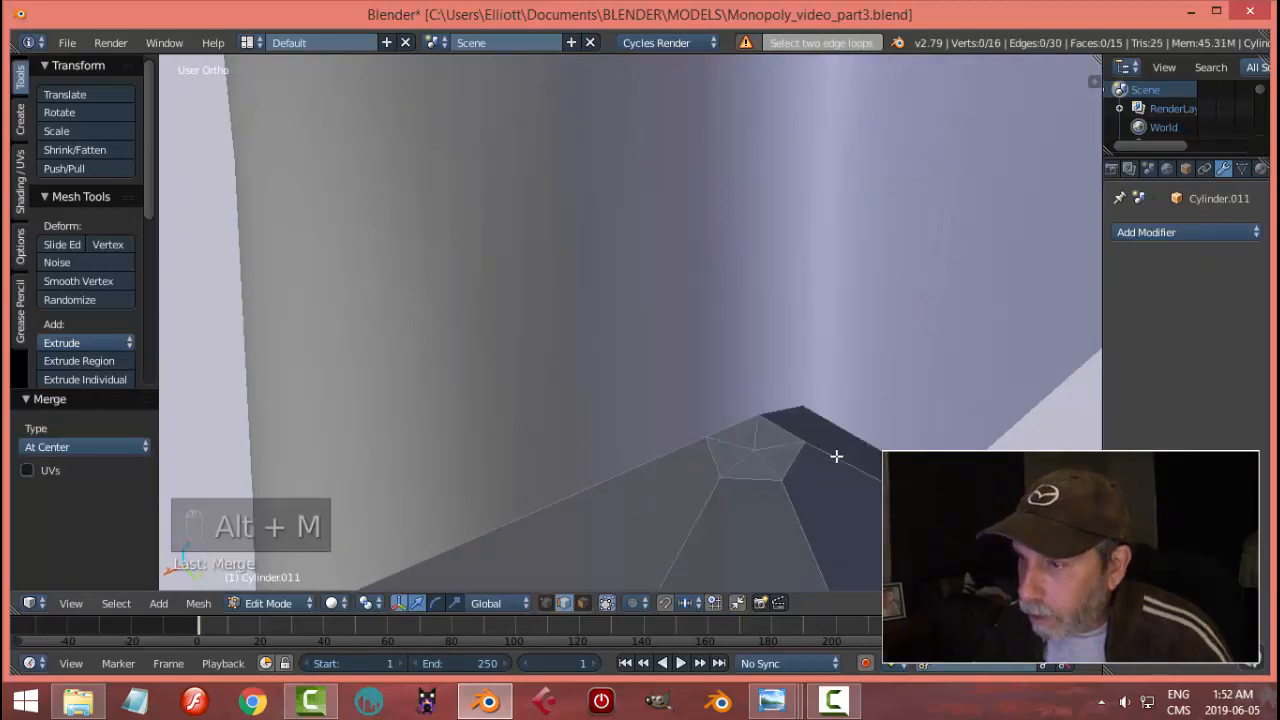
# - Select the whole pointed prism mesh and raise it along Z until its base clears the wavy block
pyautogui.scroll(4, 837, 451)
pyautogui.scroll(-4, 787, 439)
pyautogui.keyDown('shift'); pyautogui.moveTo(787, 439); pyautogui.dragTo(737, 315, button='middle'); pyautogui.keyUp('shift')
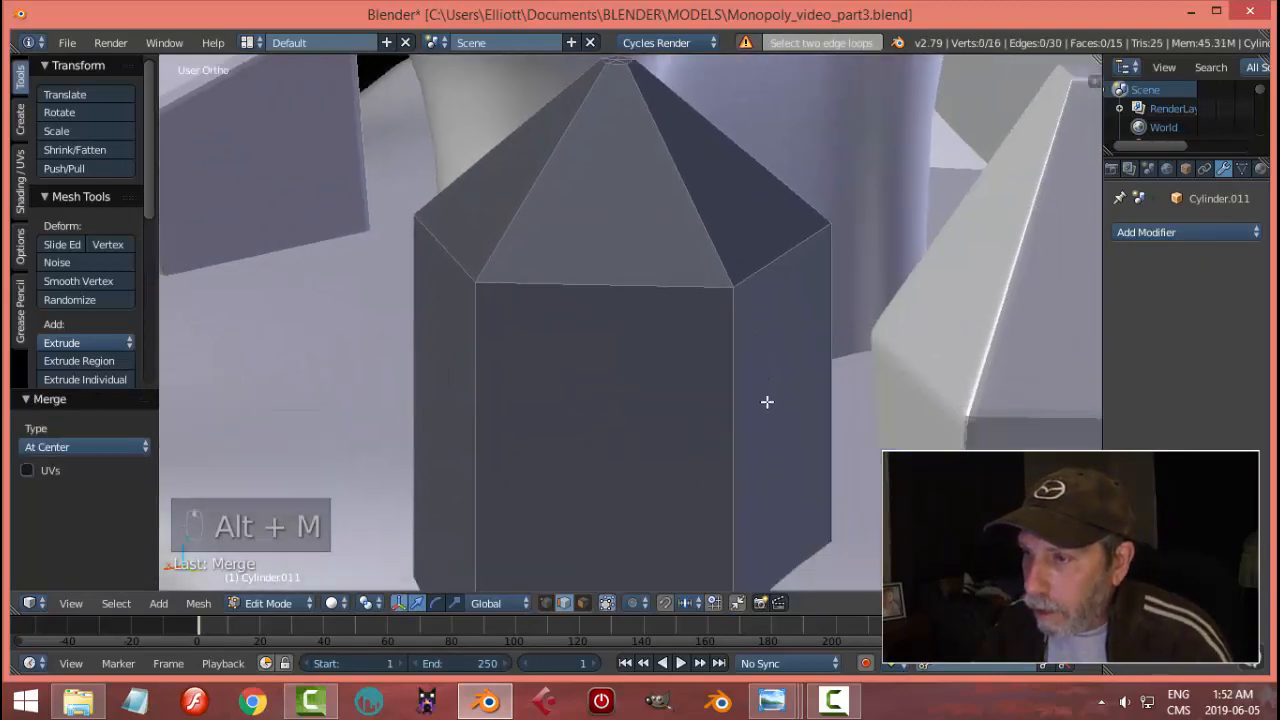
pyautogui.moveTo(766, 403); pyautogui.dragTo(734, 426, button='middle')
pyautogui.press('a')
pyautogui.scroll(-2, 757, 370)
pyautogui.scroll(-1, 753, 364)
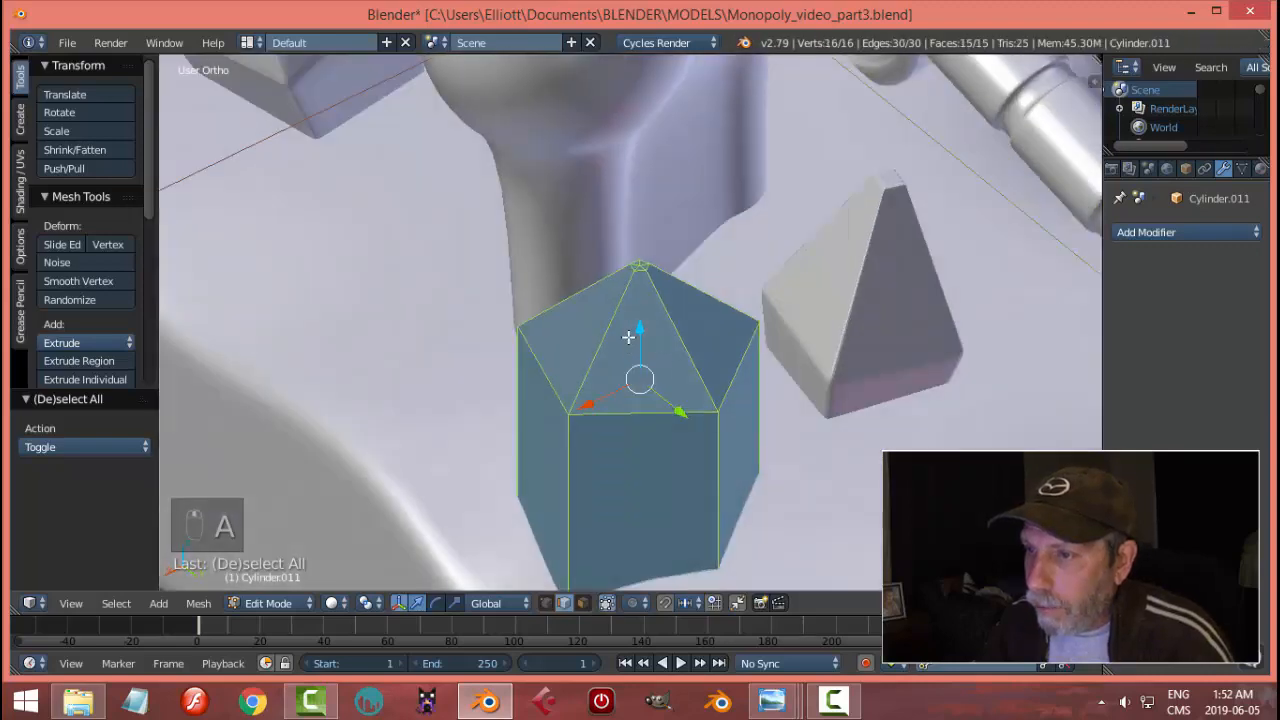
pyautogui.moveTo(640, 331); pyautogui.dragTo(643, 243)
# - Scale the prism's bottom edge loop by 0.306 and raise that loop slightly along Z
pyautogui.moveTo(776, 453); pyautogui.dragTo(762, 394, button='middle')
pyautogui.press('a')
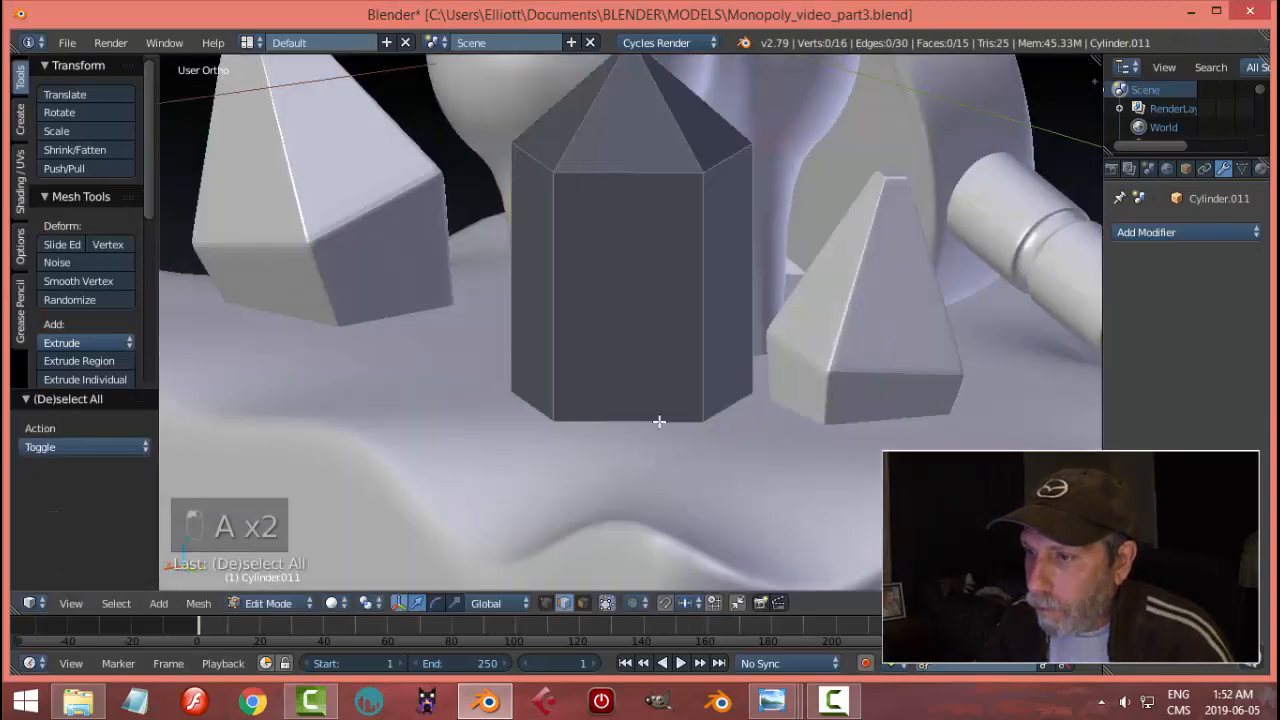
pyautogui.moveTo(860, 444); pyautogui.dragTo(850, 432, button='middle')
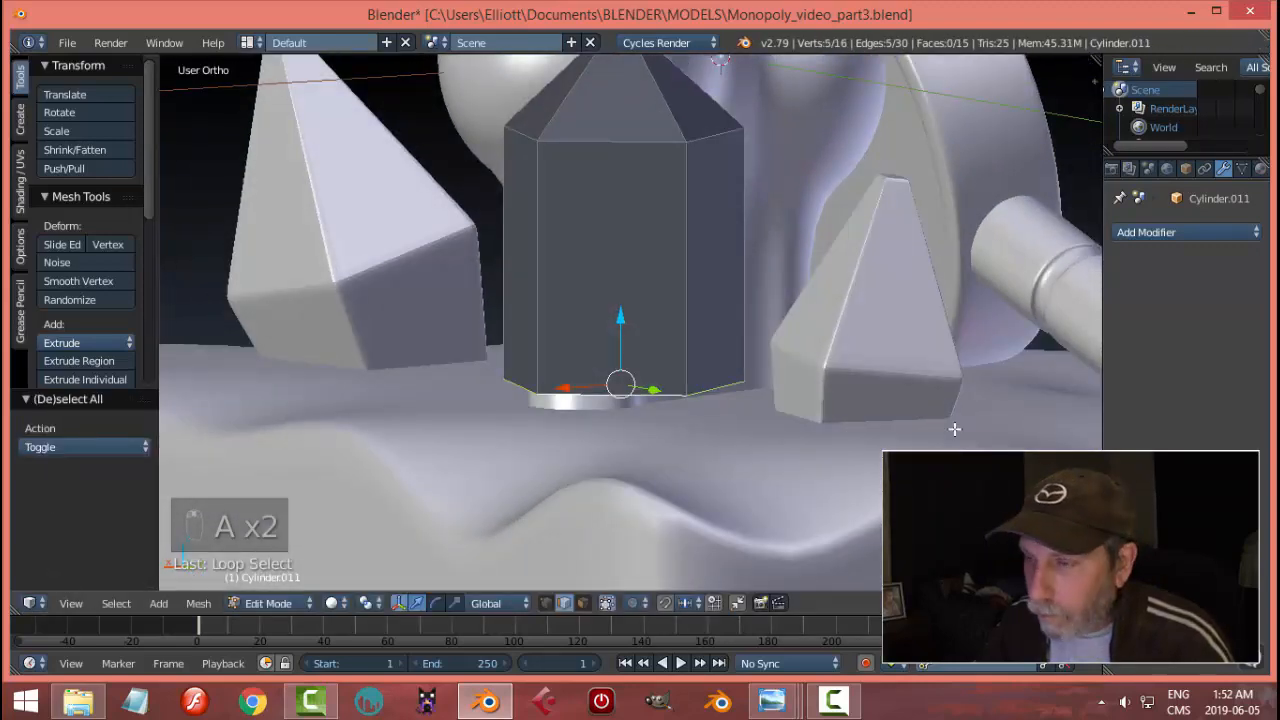
pyautogui.press('s')
pyautogui.click(657, 323)
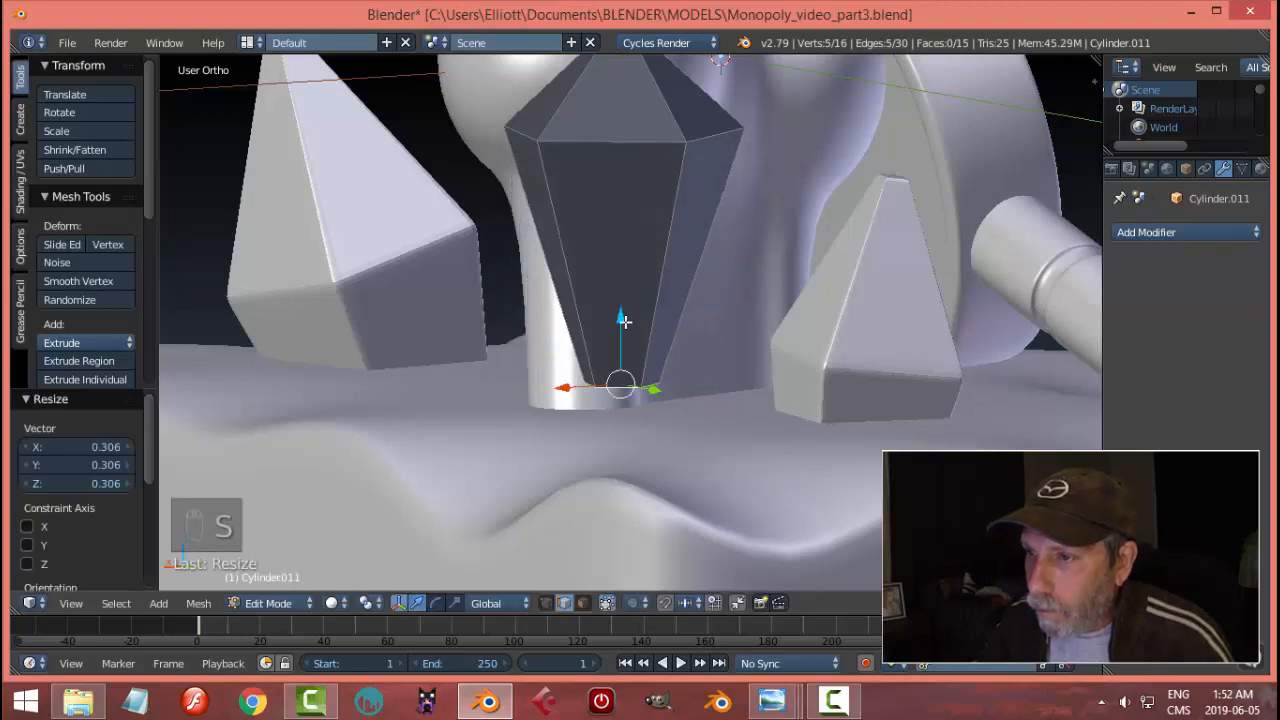
# - Select the whole crystal mesh and move it -0.287 along Z so its base sinks into the wavy block
pyautogui.press('a')
pyautogui.press('a')
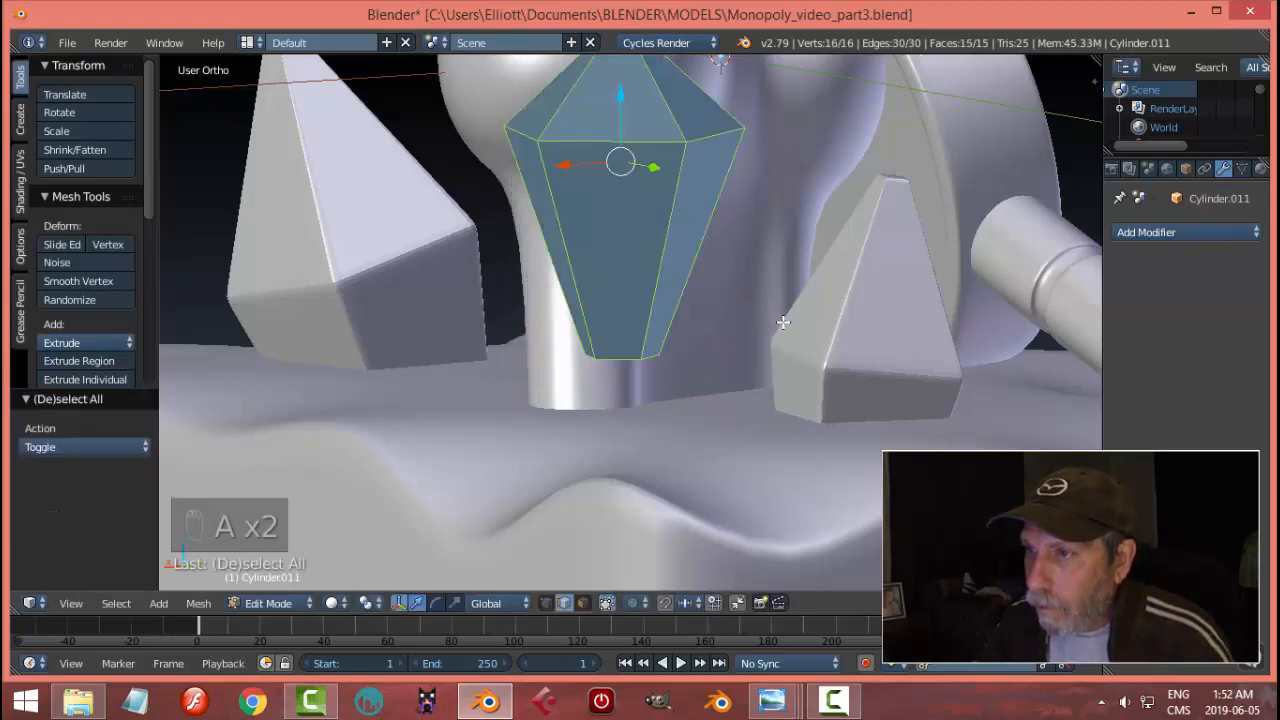
pyautogui.scroll(-2, 783, 322)
pyautogui.press('g')
pyautogui.press('z')
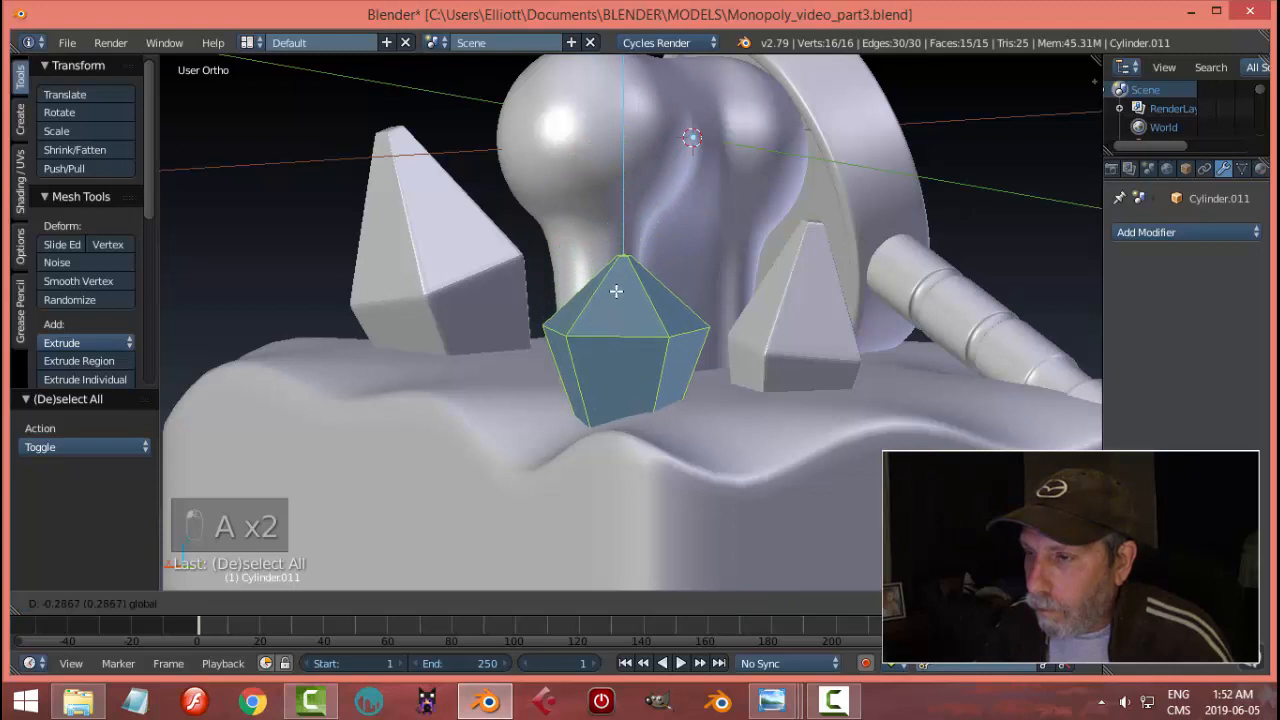
pyautogui.click(615, 292)
# - Rotate the new crystal so it leans, deselect its mesh and leave Edit Mode
pyautogui.moveTo(818, 258); pyautogui.dragTo(746, 326, button='middle')
pyautogui.press('r')
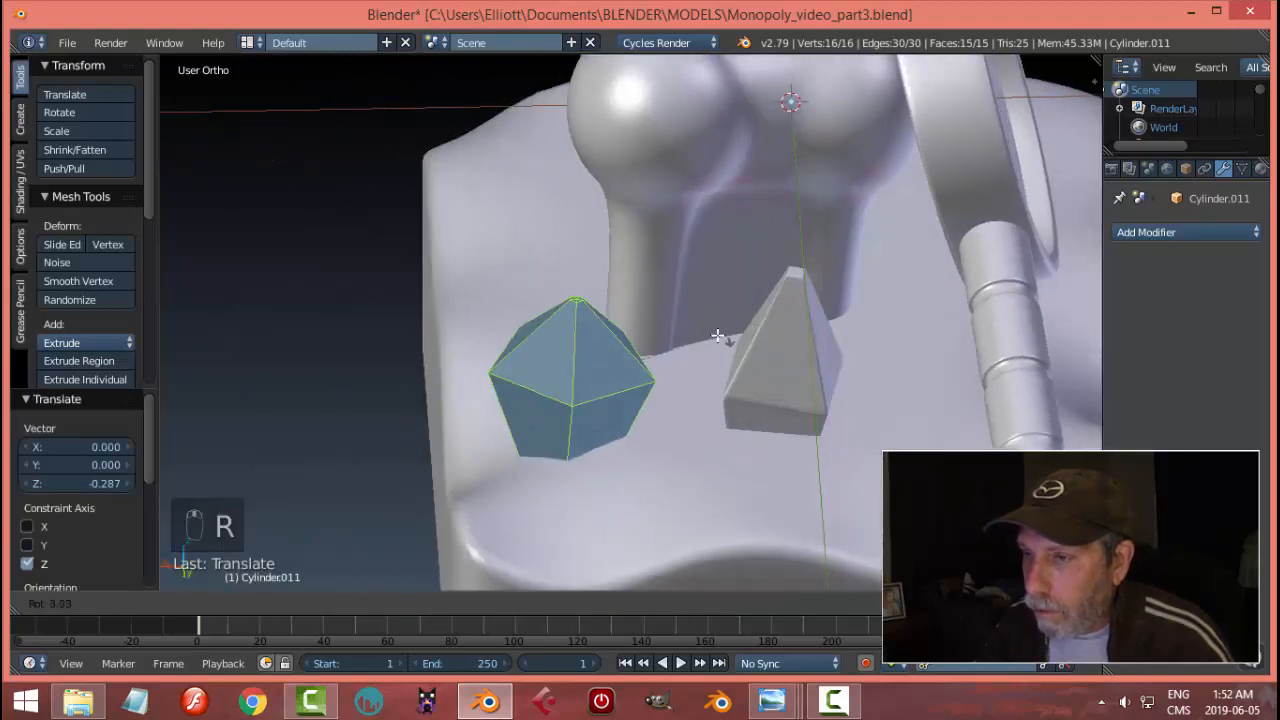
pyautogui.click(662, 278)
pyautogui.press('a')
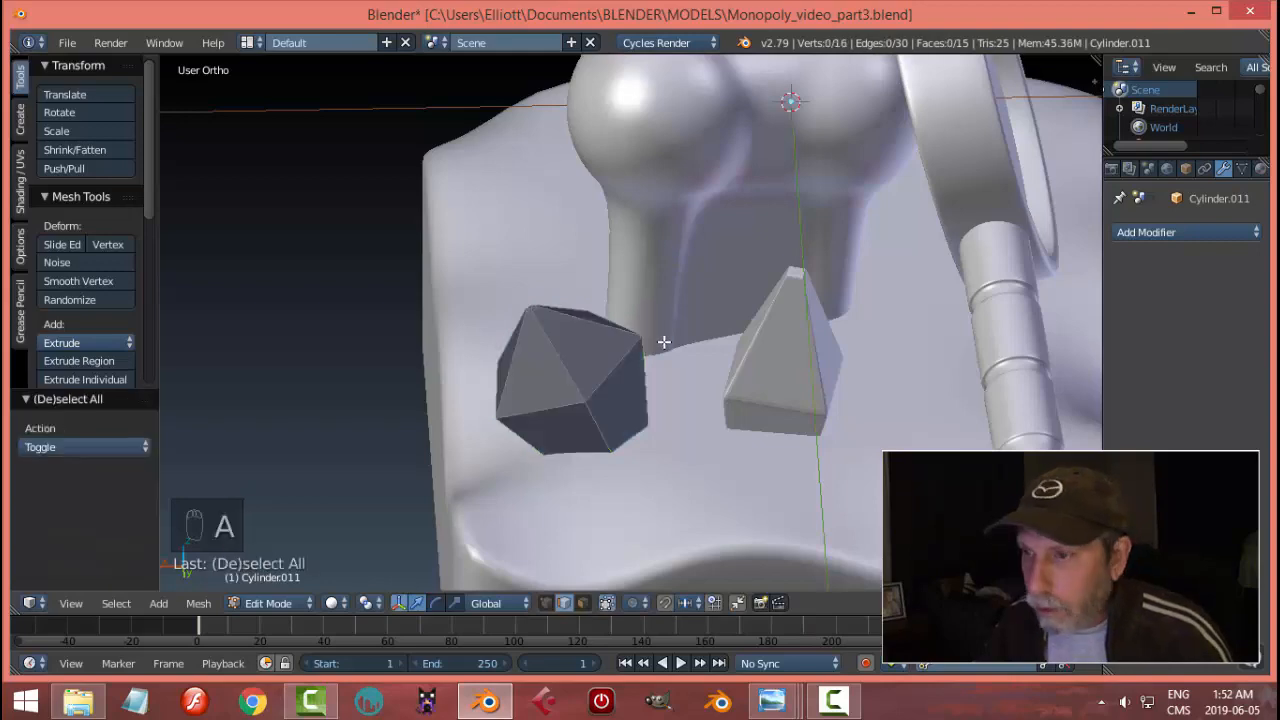
pyautogui.press('Tab')
# - In Edit Mode, add two loop cuts close to either side of one of the crystal's upright edges
pyautogui.moveTo(663, 337); pyautogui.dragTo(724, 358, button='middle')
pyautogui.press('Tab')
pyautogui.hotkey('ctrl', 'r')
pyautogui.click(672, 367)
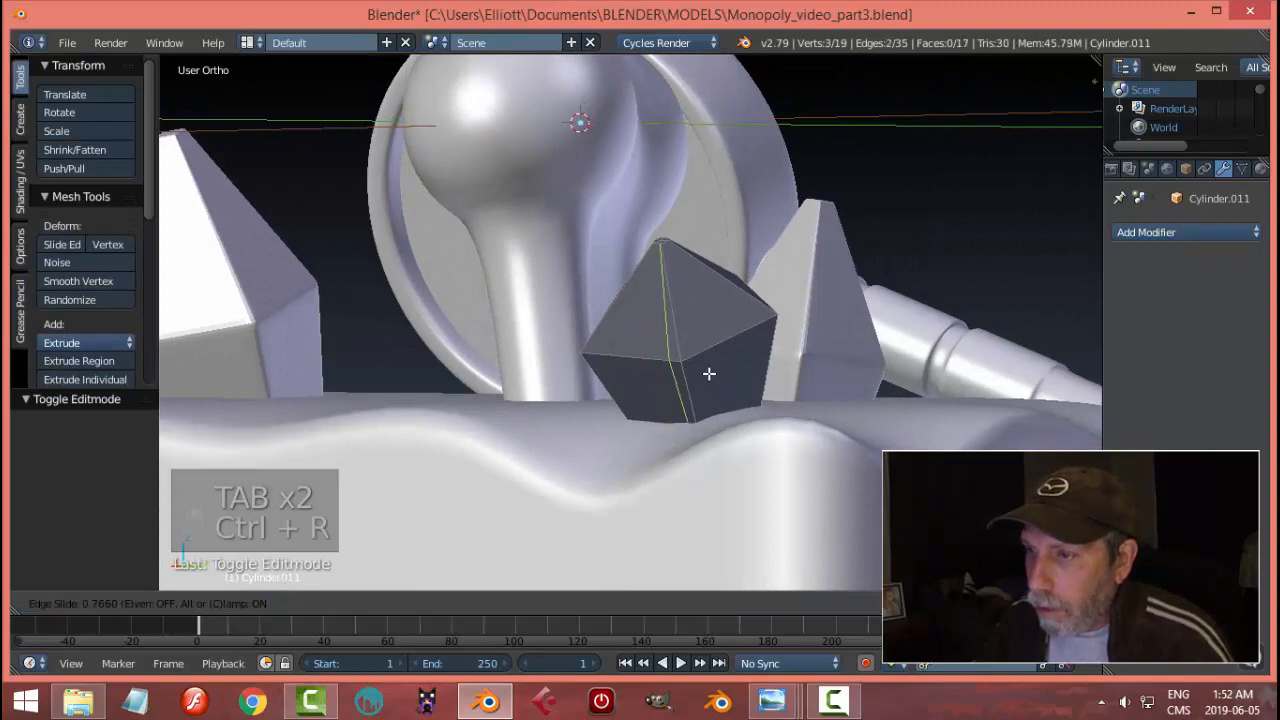
pyautogui.click(709, 373)
pyautogui.hotkey('ctrl', 'r')
pyautogui.click(685, 362)
pyautogui.click(660, 360)
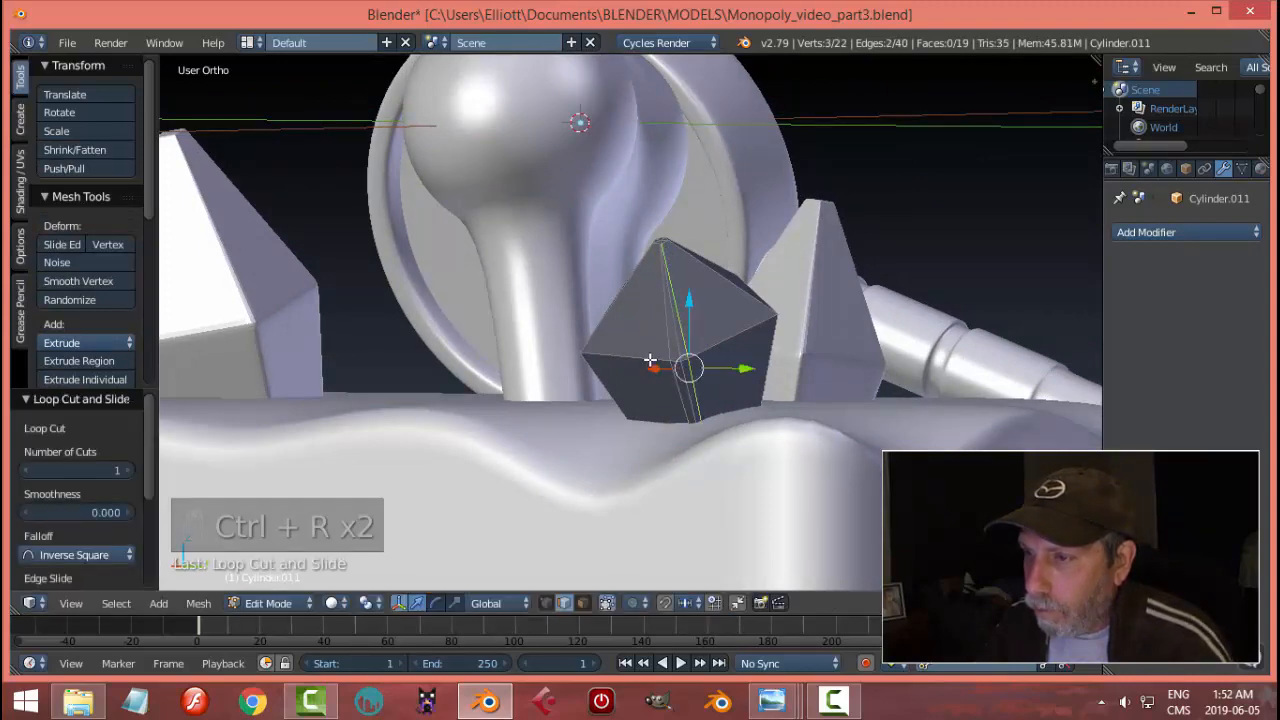
# - Flank the crystal's second upright edge with a close loop cut on each side
pyautogui.moveTo(655, 362); pyautogui.dragTo(740, 354, button='middle')
pyautogui.hotkey('ctrl', 'r')
pyautogui.click(712, 347)
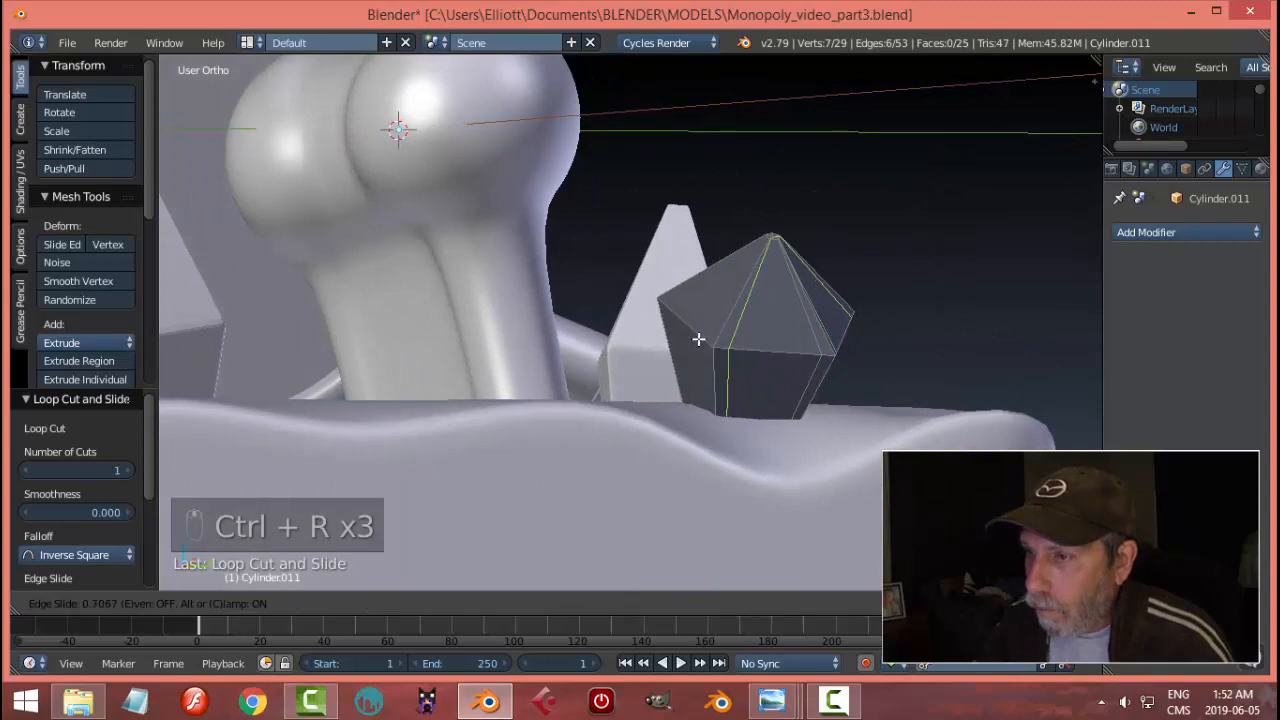
pyautogui.click(692, 335)
pyautogui.hotkey('ctrl', 'r')
pyautogui.click(695, 336)
pyautogui.click(720, 358)
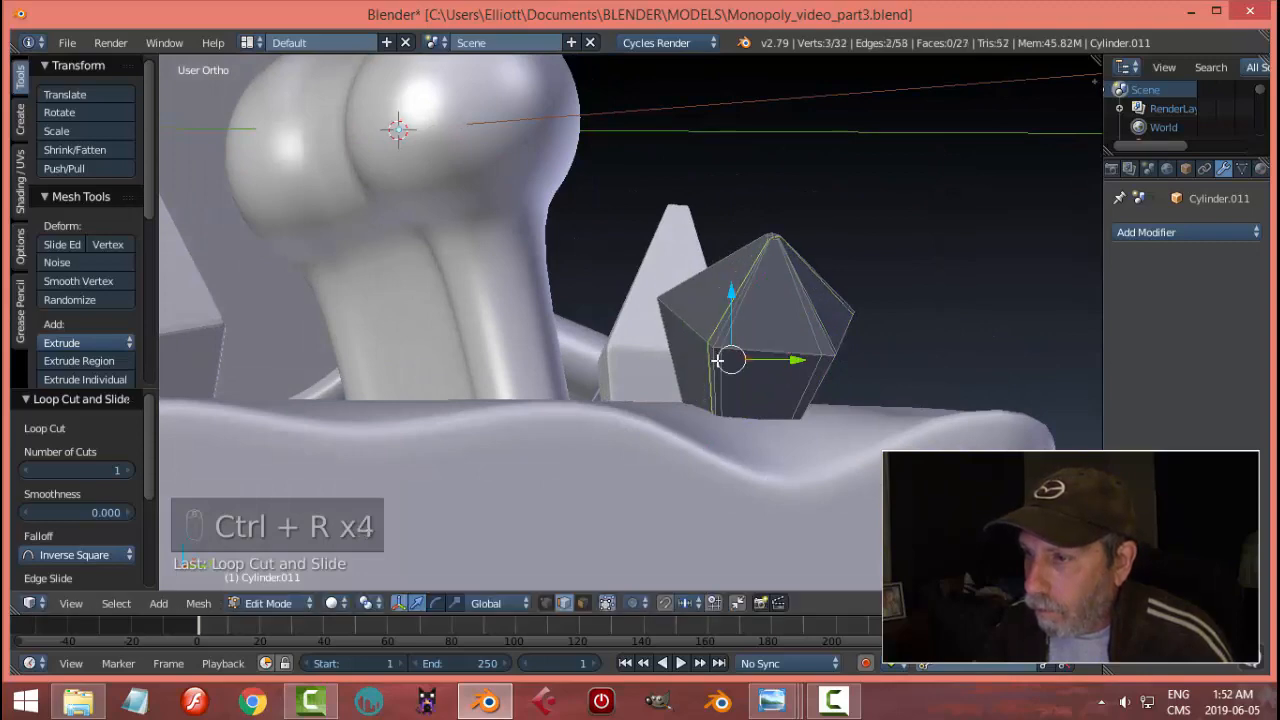
# - Place a tight loop cut on both sides of the crystal's third upright edge
pyautogui.moveTo(729, 357); pyautogui.dragTo(740, 331, button='middle')
pyautogui.hotkey('ctrl', 'r')
pyautogui.click(712, 308)
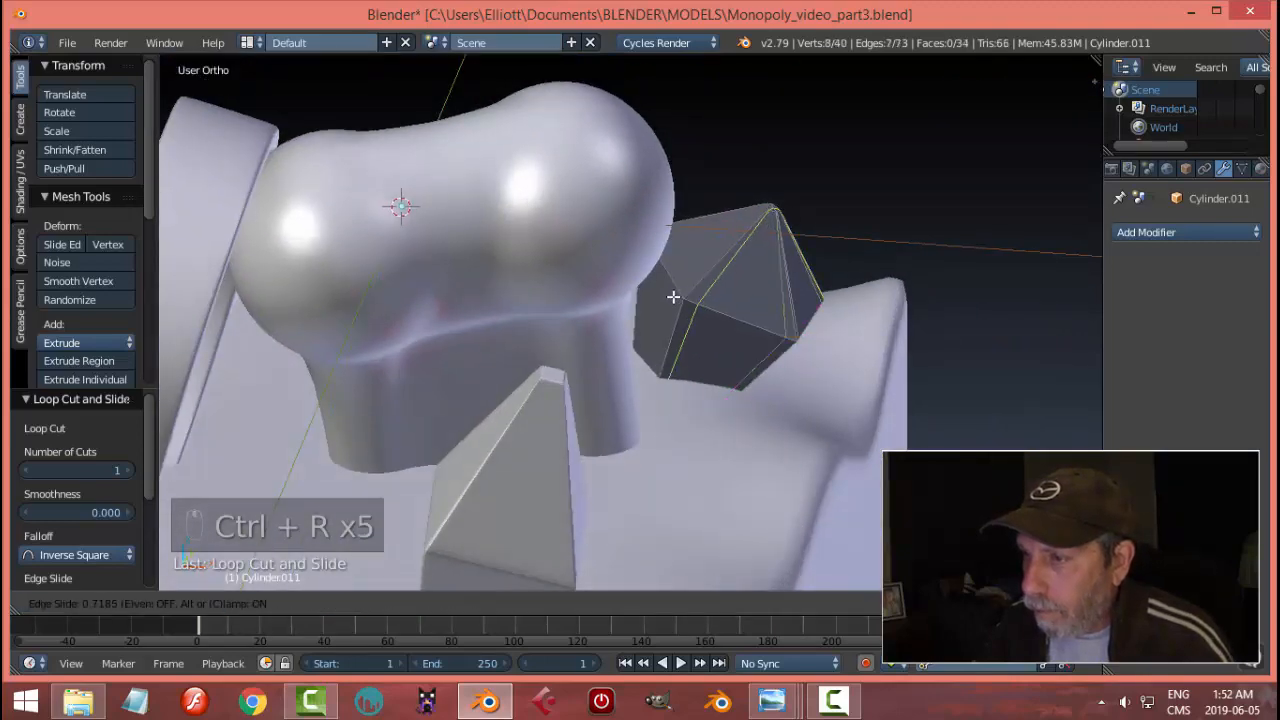
pyautogui.click(673, 297)
pyautogui.hotkey('ctrl', 'r')
pyautogui.click(675, 289)
pyautogui.click(688, 314)
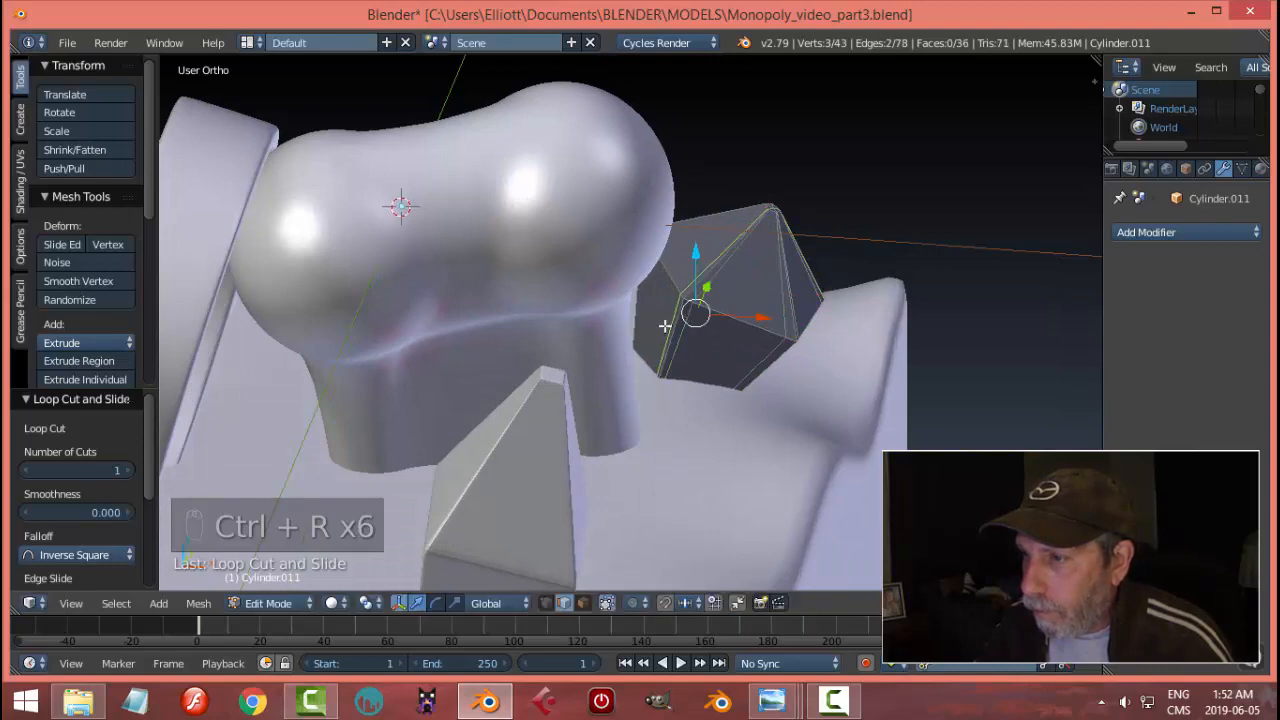
# - Add a pair of loop cuts hugging the crystal's fourth upright edge
pyautogui.moveTo(688, 314); pyautogui.dragTo(654, 369, button='middle')
pyautogui.hotkey('ctrl', 'r')
pyautogui.click(512, 290)
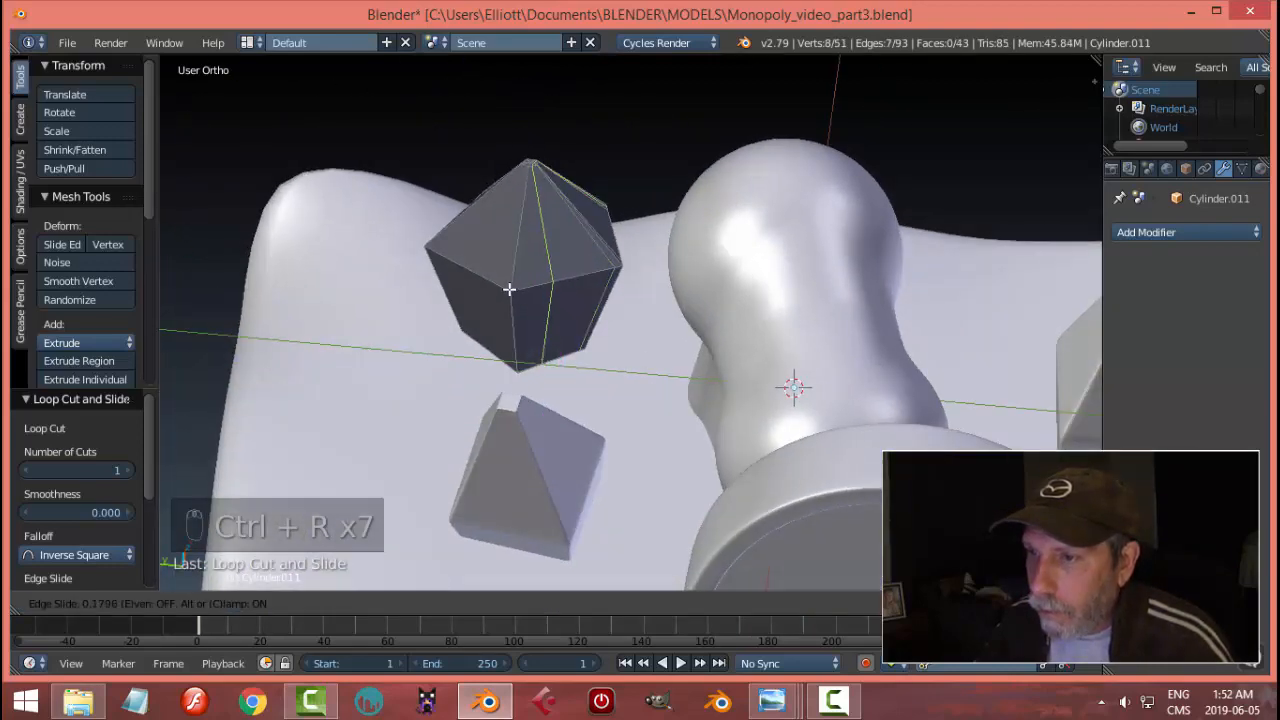
pyautogui.click(480, 287)
pyautogui.hotkey('ctrl', 'r')
pyautogui.click(508, 292)
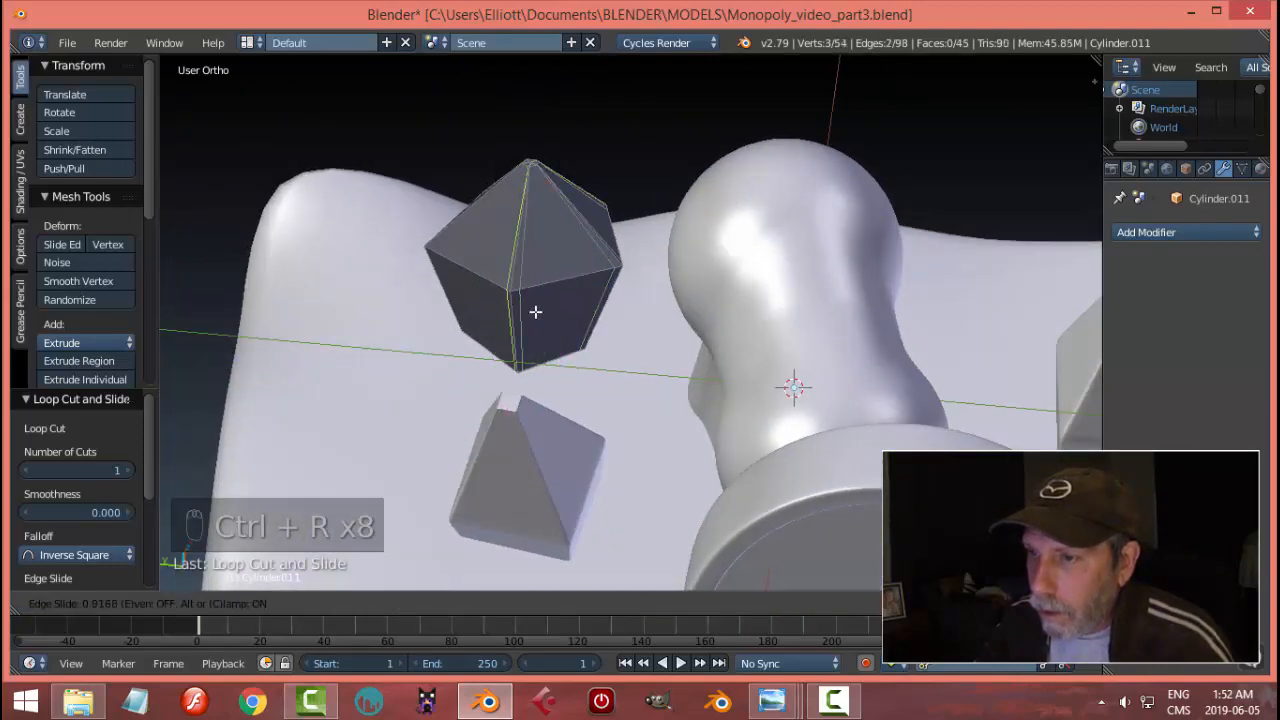
pyautogui.click(535, 312)
# - Add a loop cut close beside the crystal's remaining upright edge
pyautogui.moveTo(530, 325); pyautogui.dragTo(690, 272, button='middle')
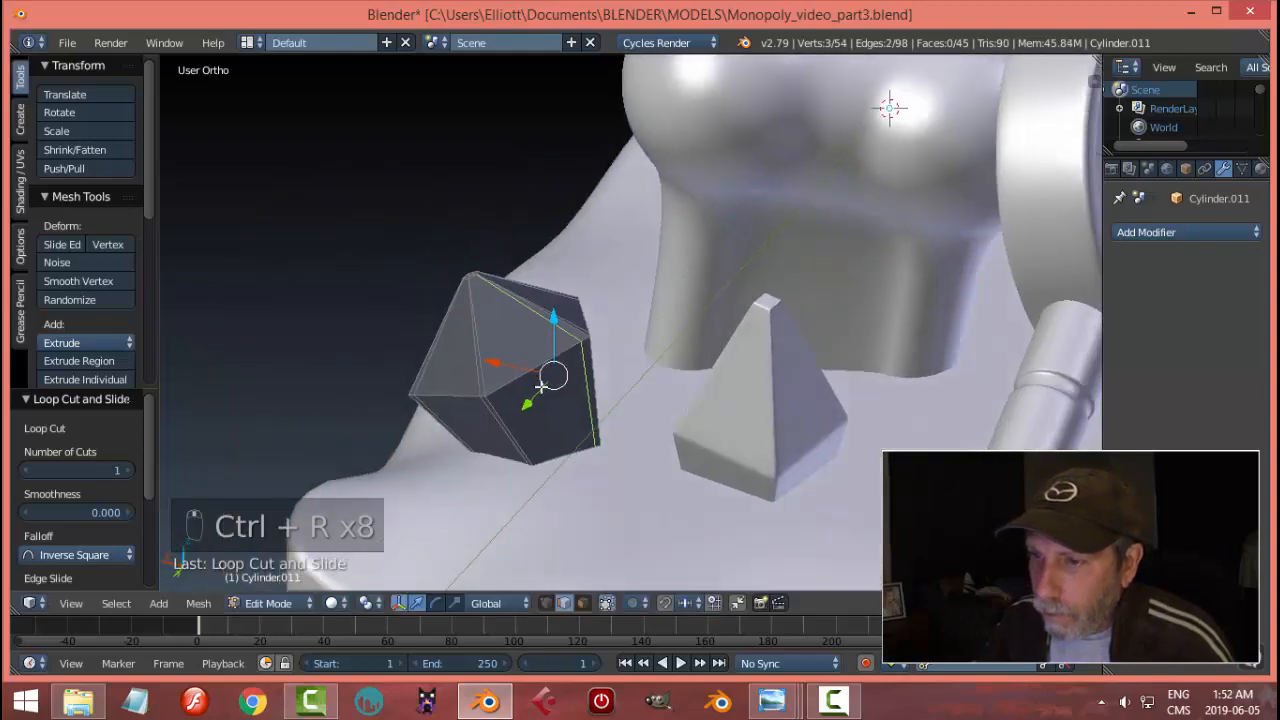
pyautogui.hotkey('ctrl', 'r')
pyautogui.click(510, 390)
pyautogui.click(475, 405)
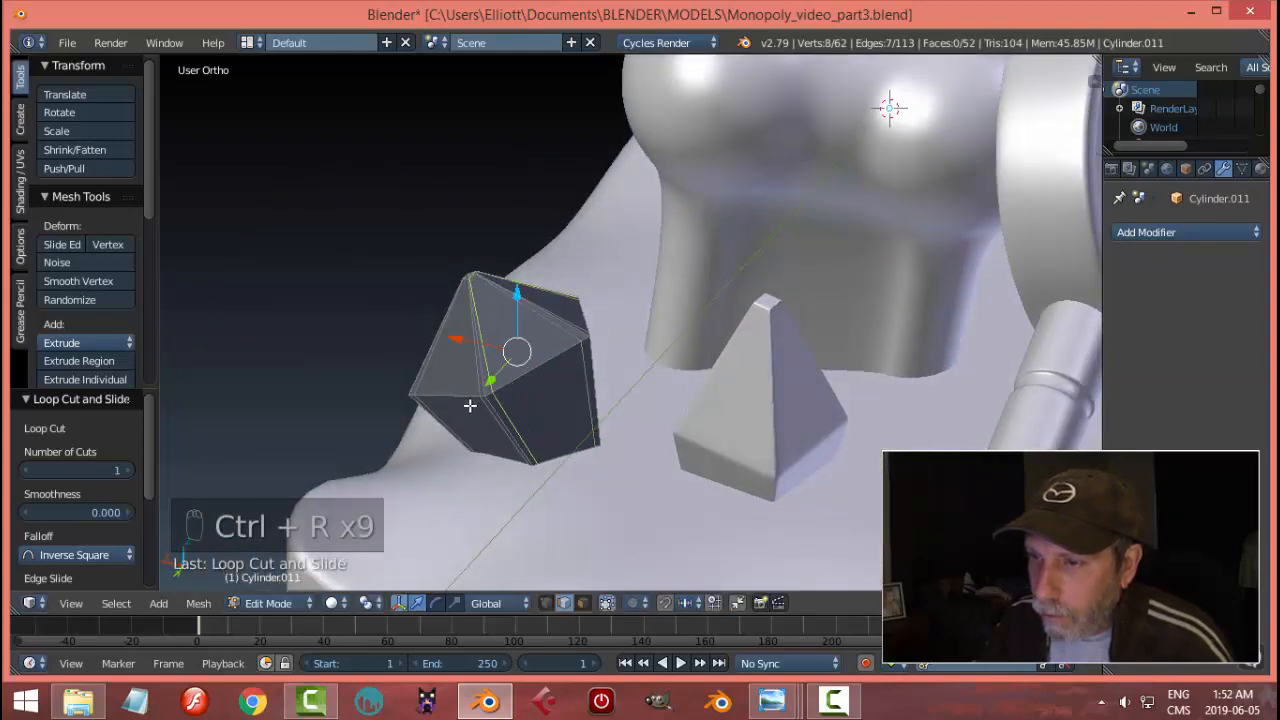
# - Add tight loop cuts around the five-sided crystal, one just below and one just above its widest edge
pyautogui.moveTo(469, 406); pyautogui.dragTo(531, 397, button='middle')
pyautogui.press('a')
pyautogui.hotkey('ctrl', 'r')
pyautogui.click(525, 375)
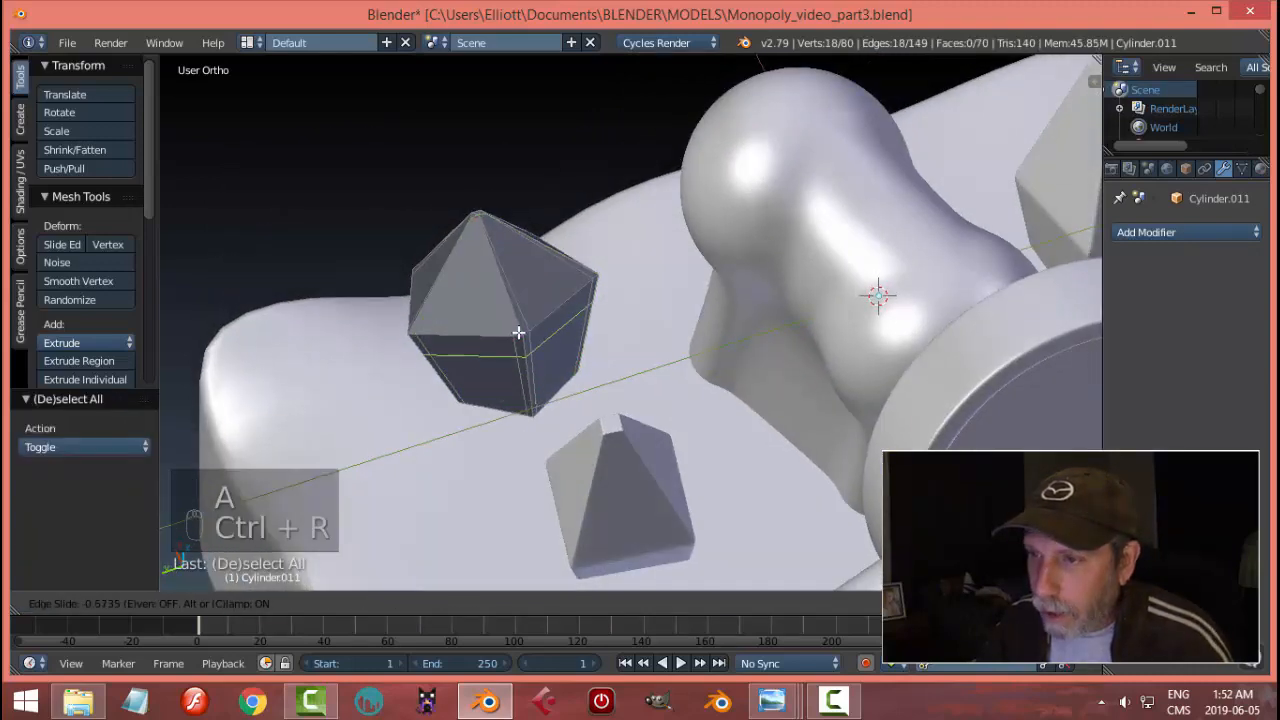
pyautogui.click(516, 318)
pyautogui.hotkey('ctrl', 'r')
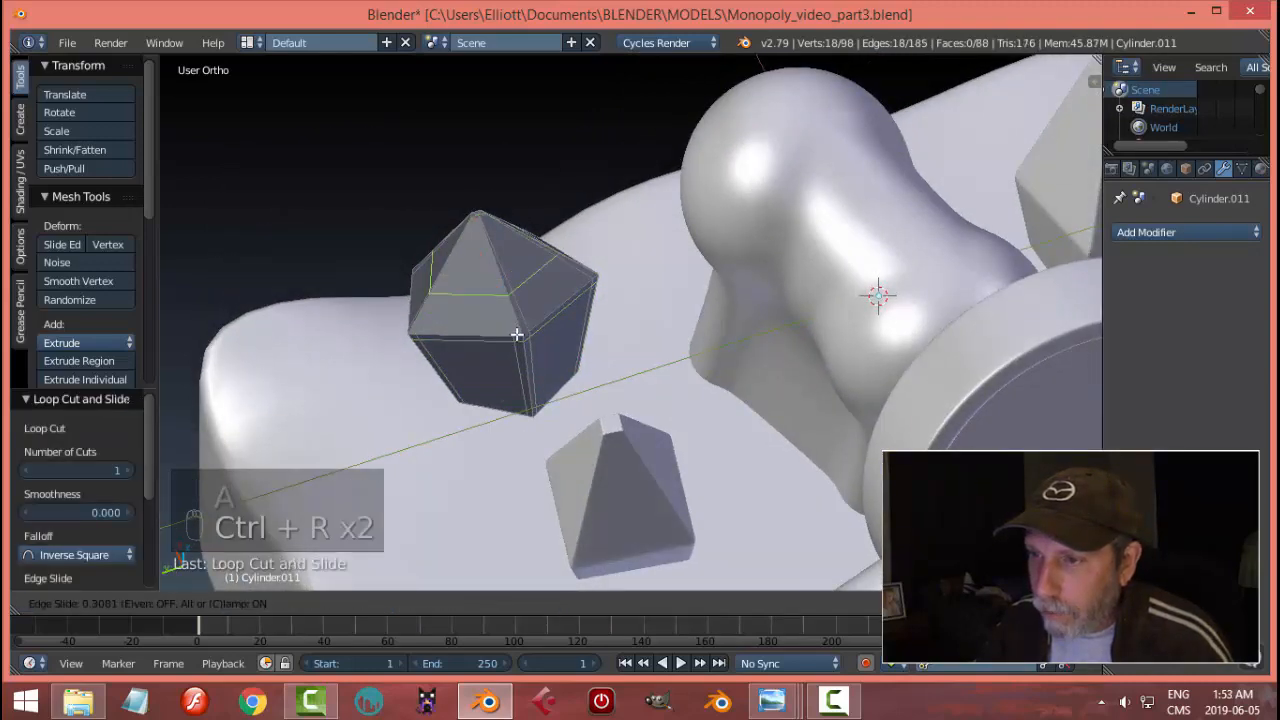
pyautogui.click(530, 360)
pyautogui.click(531, 366)
# - Add a horizontal loop cut around the crystal's upper faces, slid towards its tip
pyautogui.hotkey('ctrl', 'r')
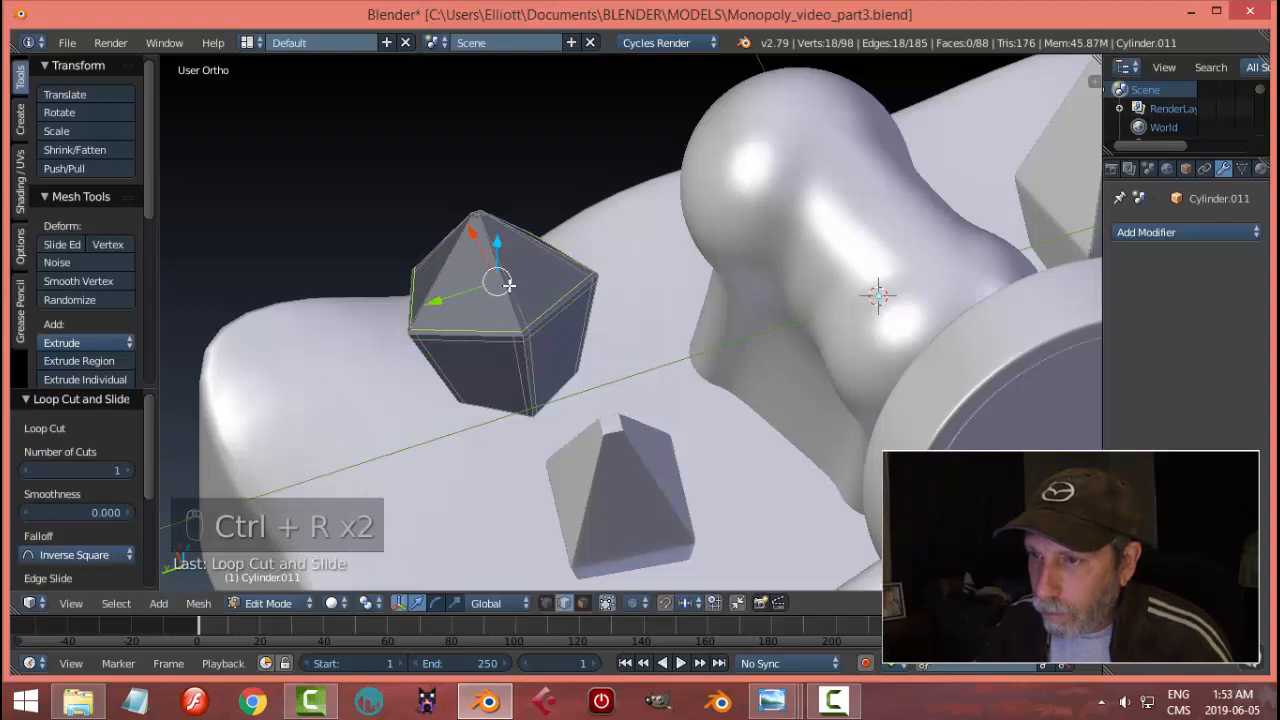
pyautogui.click(502, 275)
pyautogui.click(504, 238)
pyautogui.press('a')
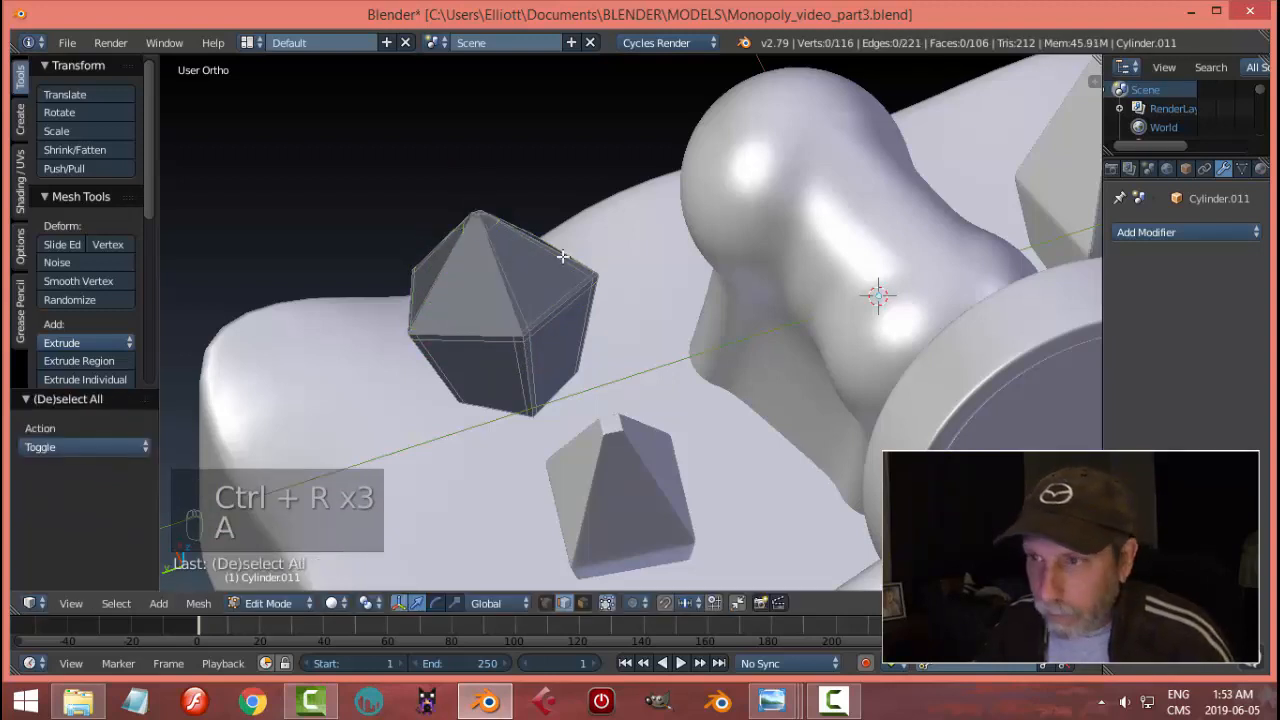
# - Link the modifiers of the neighbouring tilted crystal to the five-sided crystal so it gets the same subdivision surface
pyautogui.press('Tab')
pyautogui.keyDown('shift'); pyautogui.rightClick(634, 440); pyautogui.keyUp('shift')
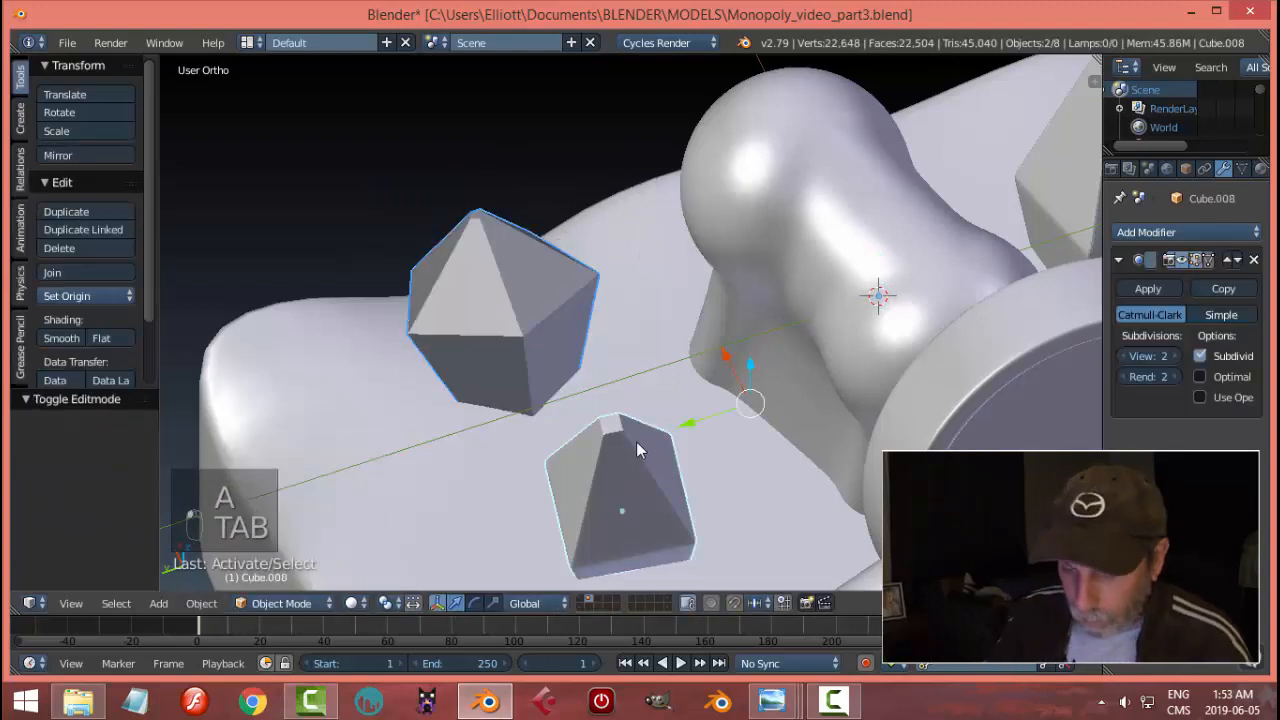
pyautogui.hotkey('ctrl', 'l')
pyautogui.click(636, 441)
pyautogui.press('a')
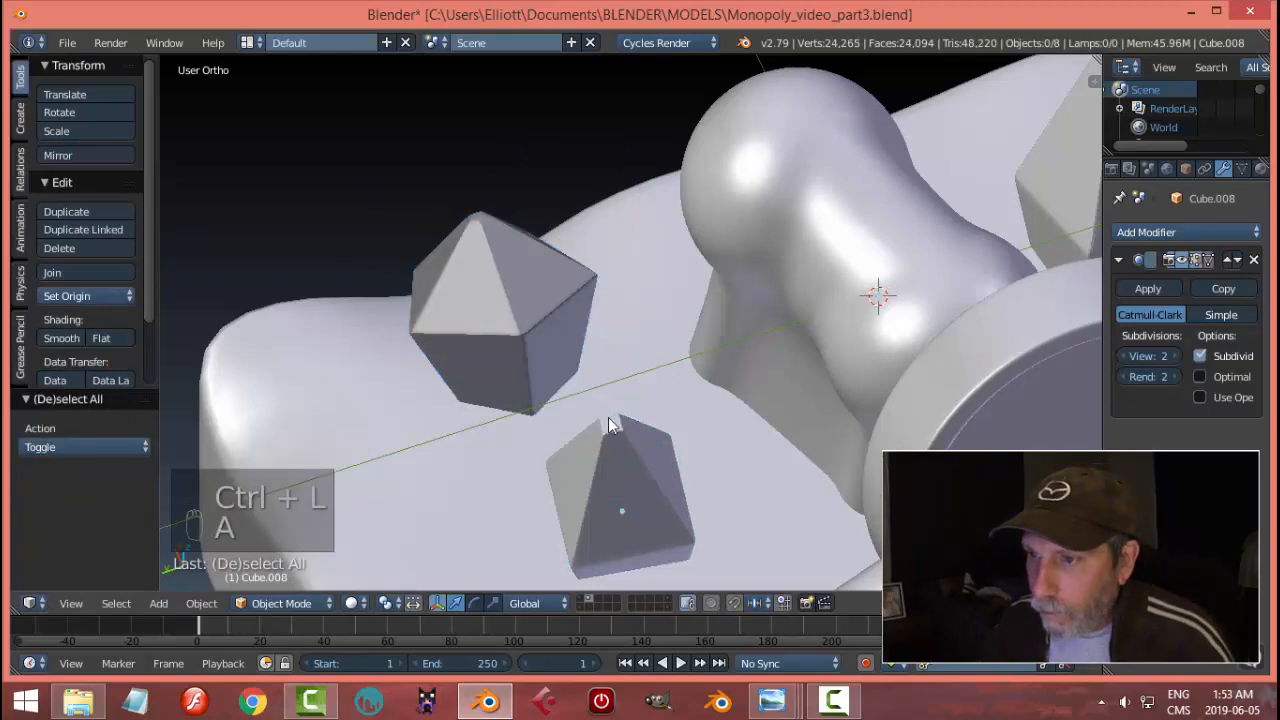
# - Set the five-sided crystal to smooth shading
pyautogui.moveTo(608, 417); pyautogui.dragTo(665, 302, button='middle')
pyautogui.rightClick(590, 348)
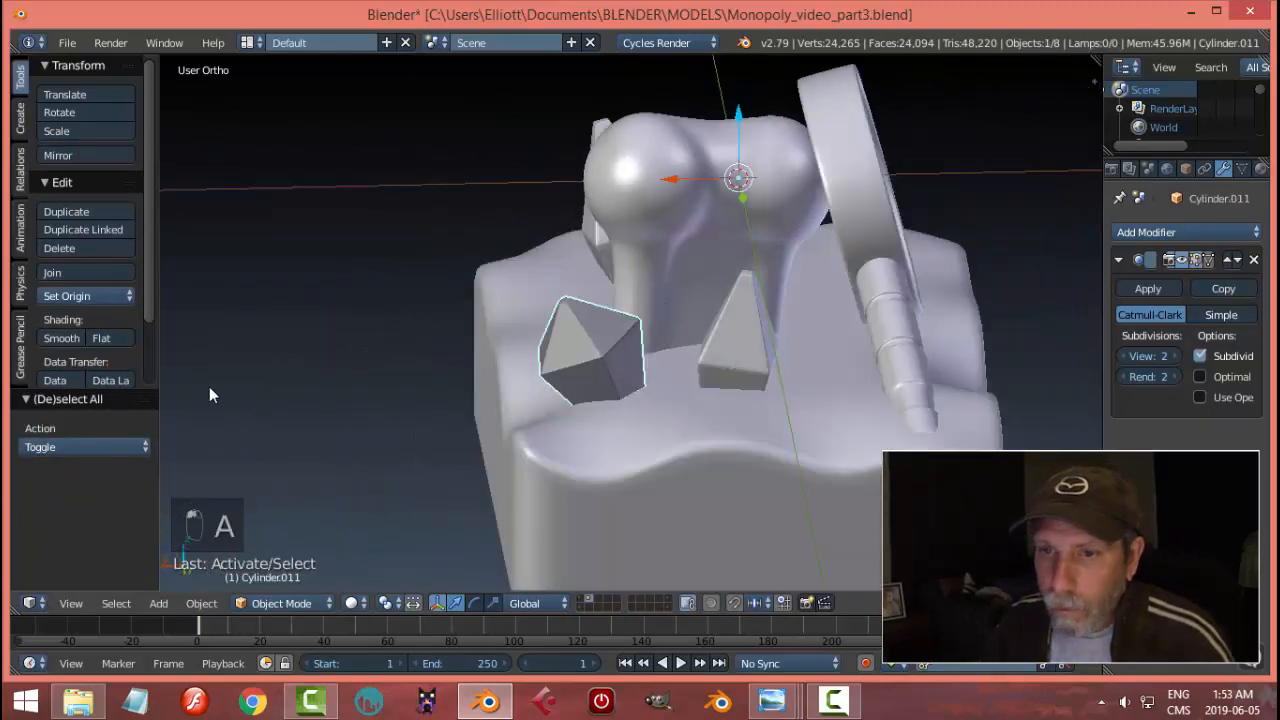
pyautogui.click(62, 339)
pyautogui.press('a')
# - Set the five-sided crystal's origin to its geometry so it scales about its own centre
pyautogui.scroll(-4, 736, 334)
pyautogui.moveTo(782, 320); pyautogui.dragTo(704, 348, button='middle')
pyautogui.rightClick(587, 328)
pyautogui.press('s')
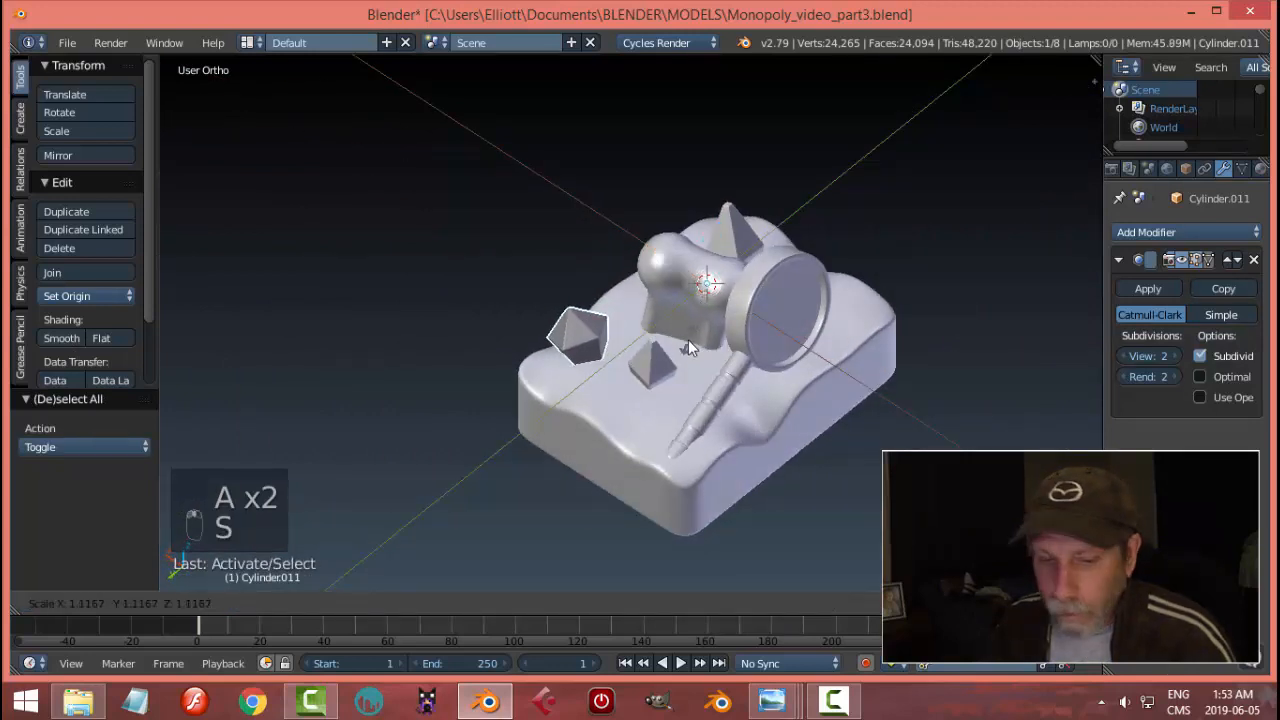
pyautogui.rightClick(688, 340)
pyautogui.click(85, 296)
pyautogui.click(104, 337)
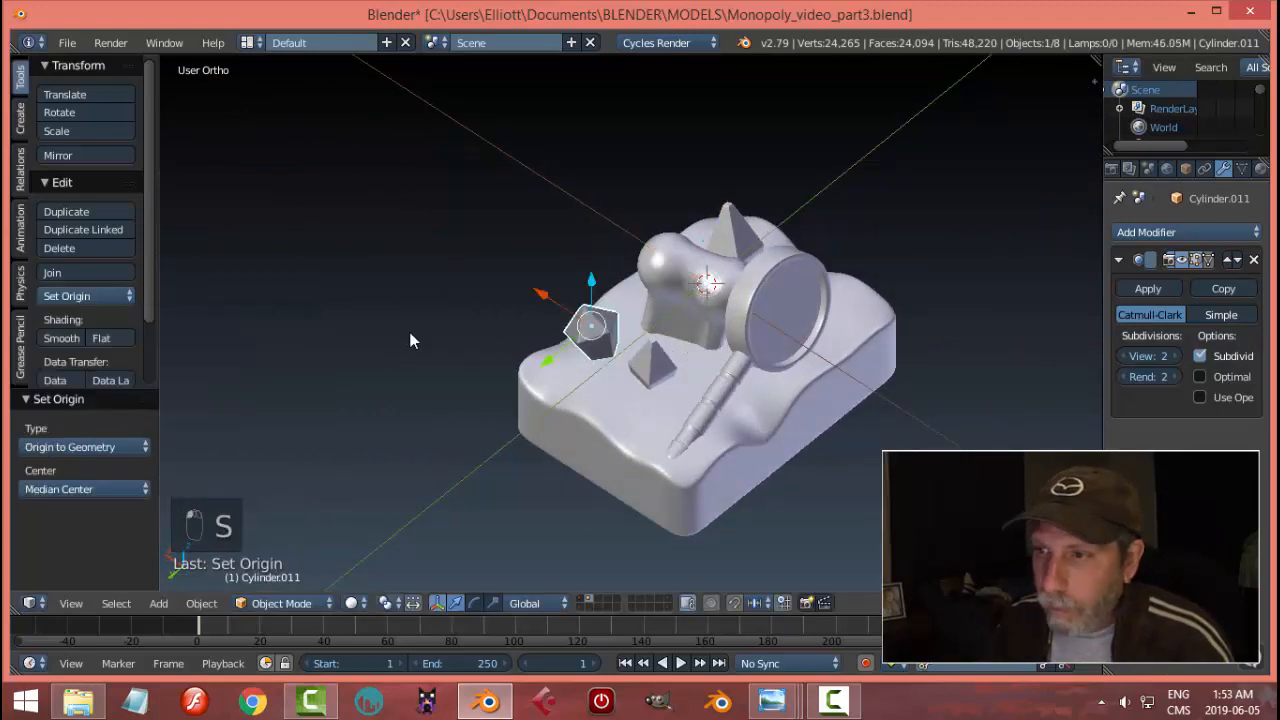
# - Shrink the five-sided crystal in two passes, by a factor of about 0.783 and again by about 0.821
pyautogui.press('s')
pyautogui.click(549, 330)
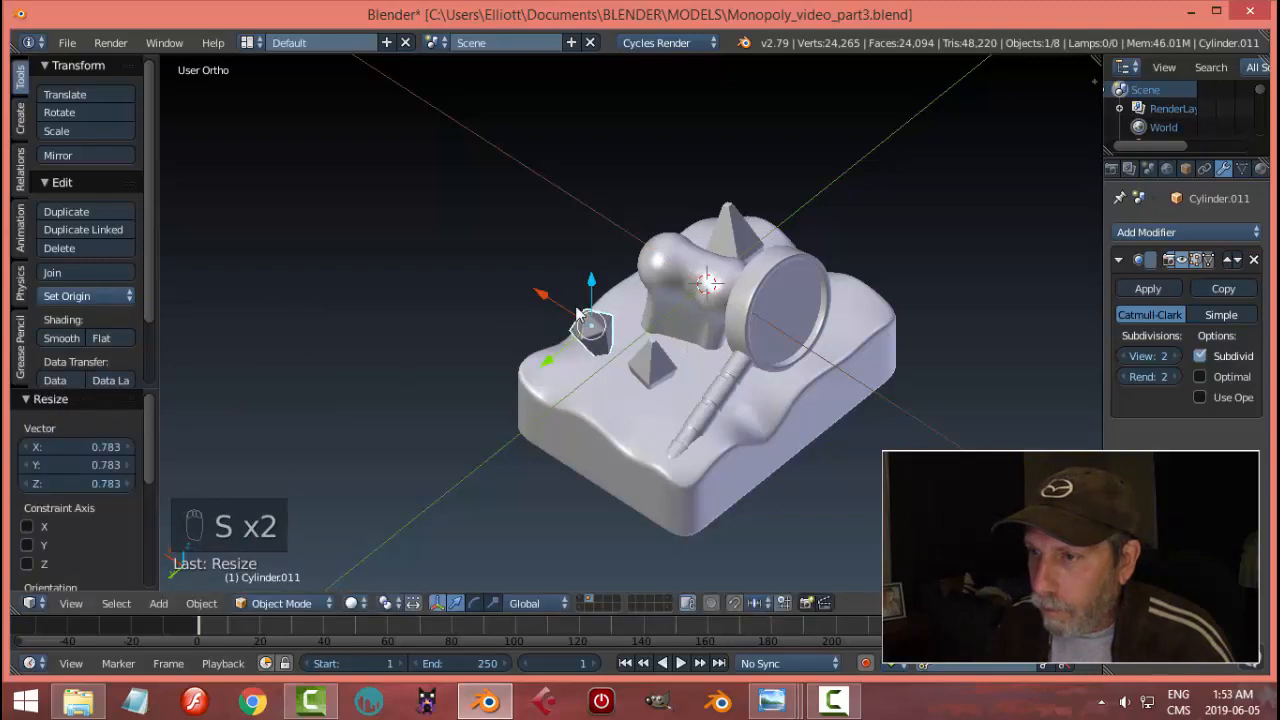
pyautogui.press('a')
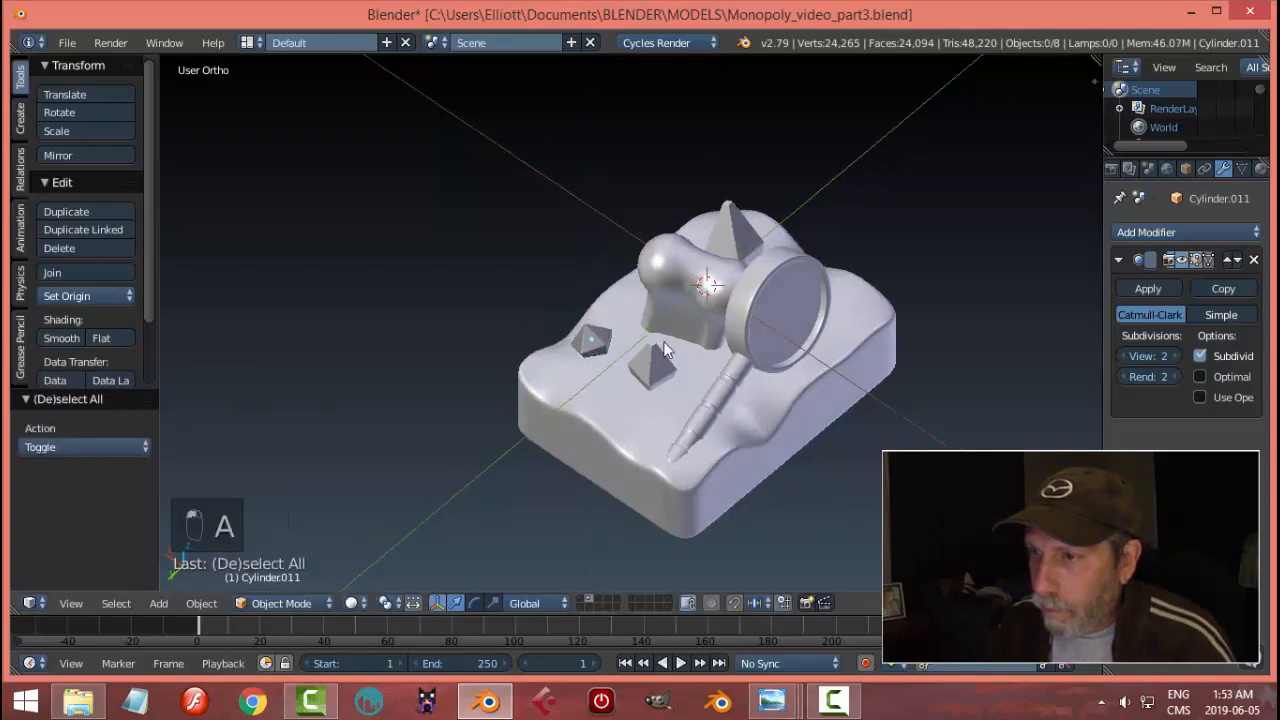
pyautogui.moveTo(700, 320); pyautogui.dragTo(770, 340, button='middle')
pyautogui.scroll(2, 655, 384)
pyautogui.rightClick(674, 377)
pyautogui.press('s')
pyautogui.click(738, 356)
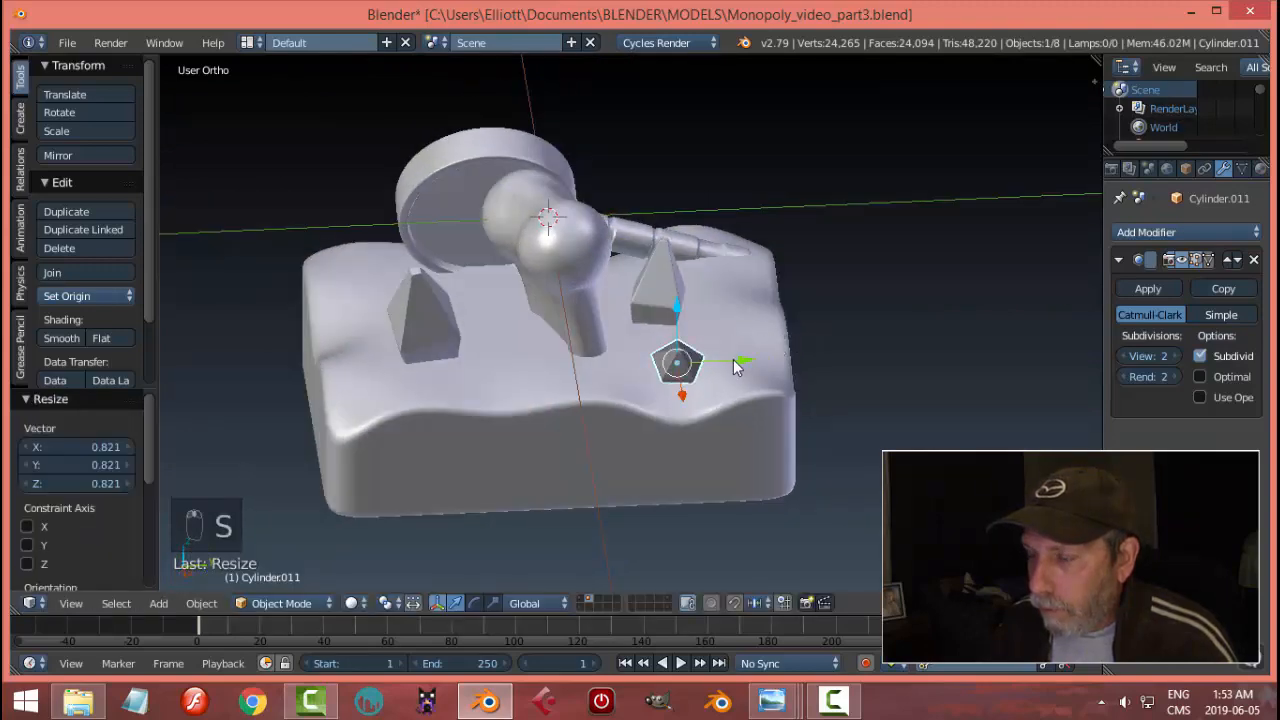
# - Duplicate the small five-sided crystal and shift the copy about -0.75 along Y and -0.078 along X
pyautogui.hotkey('shift', 'd')
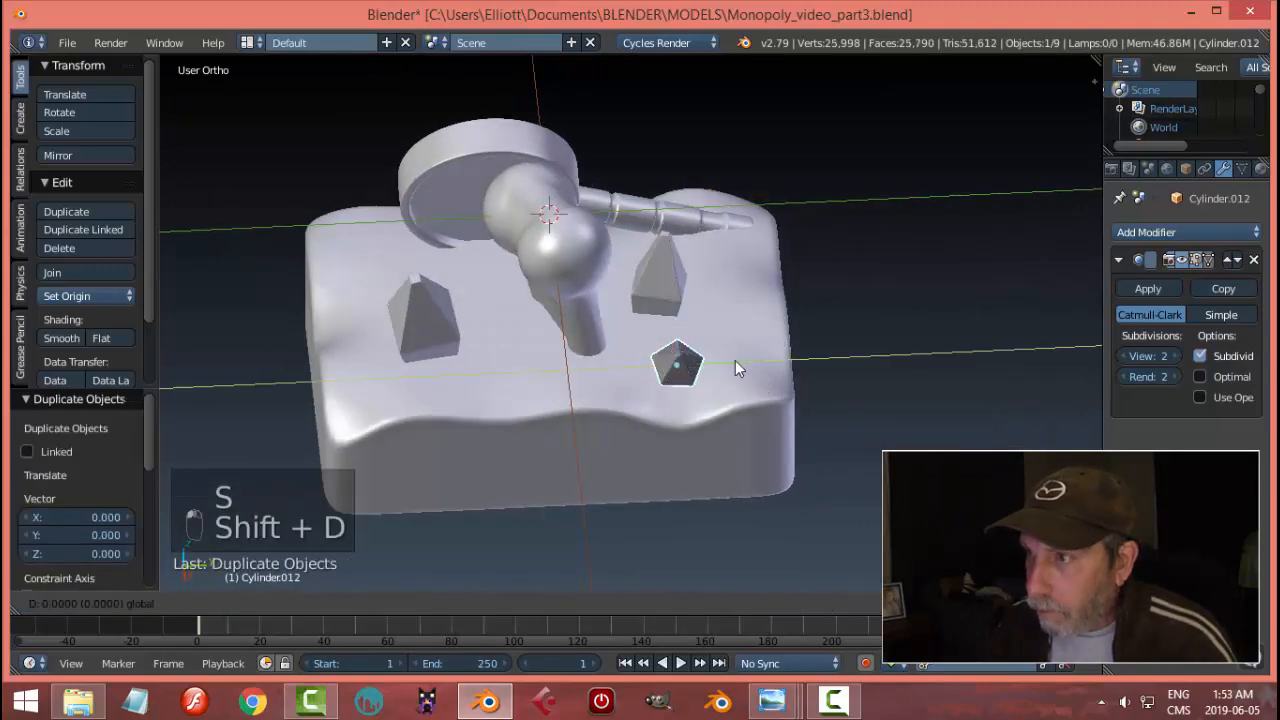
pyautogui.click(571, 360)
pyautogui.moveTo(571, 360); pyautogui.dragTo(543, 313, button='middle')
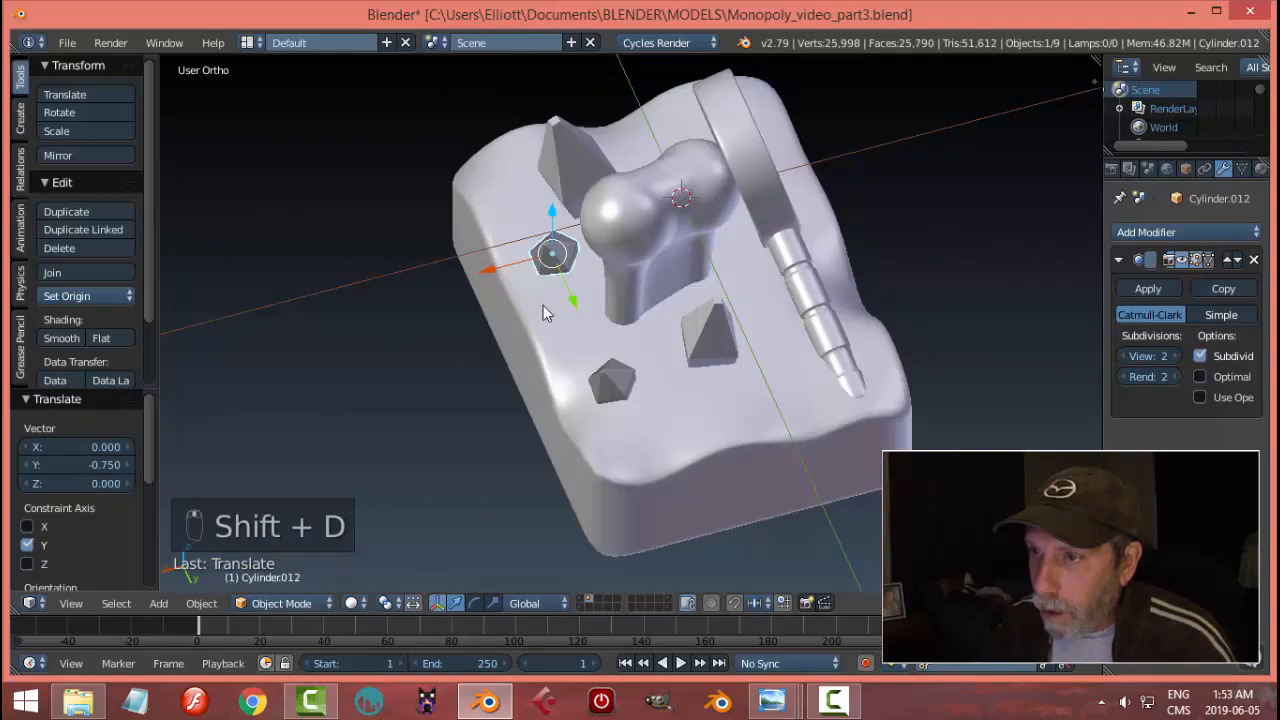
pyautogui.moveTo(500, 276); pyautogui.dragTo(519, 267)
# - Scale the copied five-sided crystal down slightly so it is smaller than the original
pyautogui.press('s')
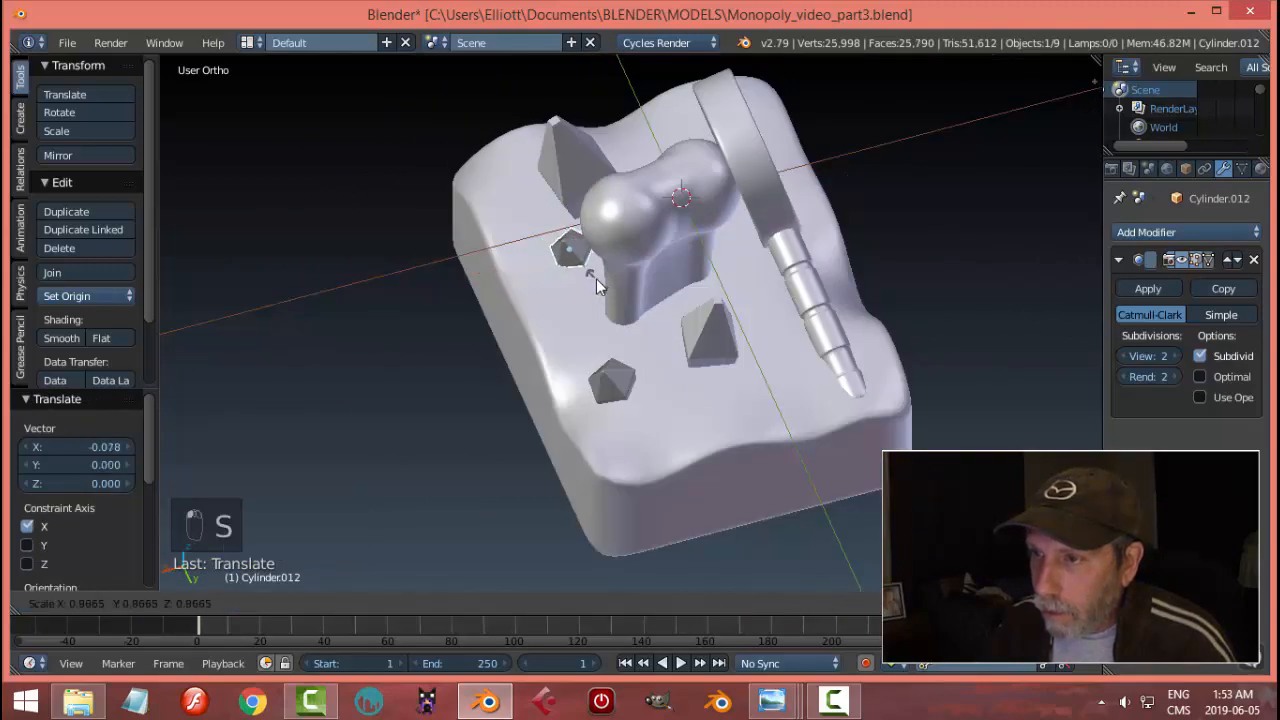
pyautogui.click(598, 280)
pyautogui.press('a')
# - Assign the existing Material.003 to both small five-sided crystals
pyautogui.scroll(-4, 697, 318)
pyautogui.moveTo(690, 326); pyautogui.dragTo(776, 308, button='middle')
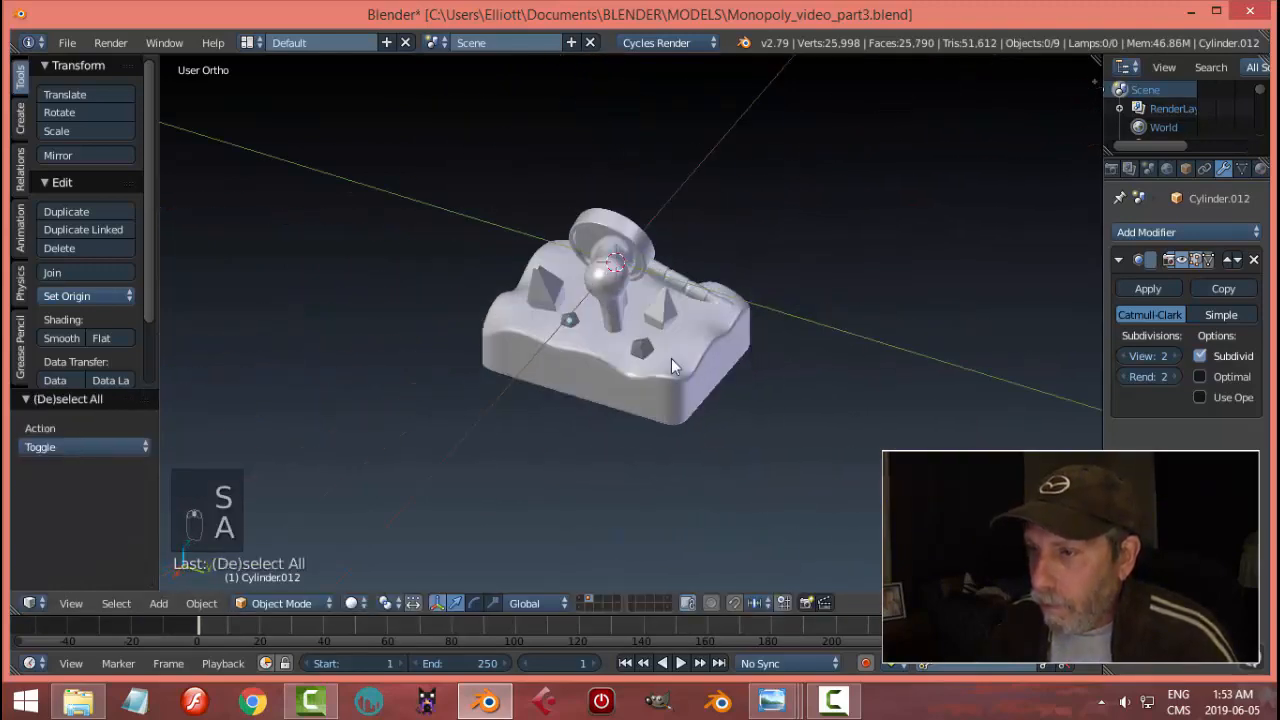
pyautogui.rightClick(643, 348)
pyautogui.click(1260, 169)
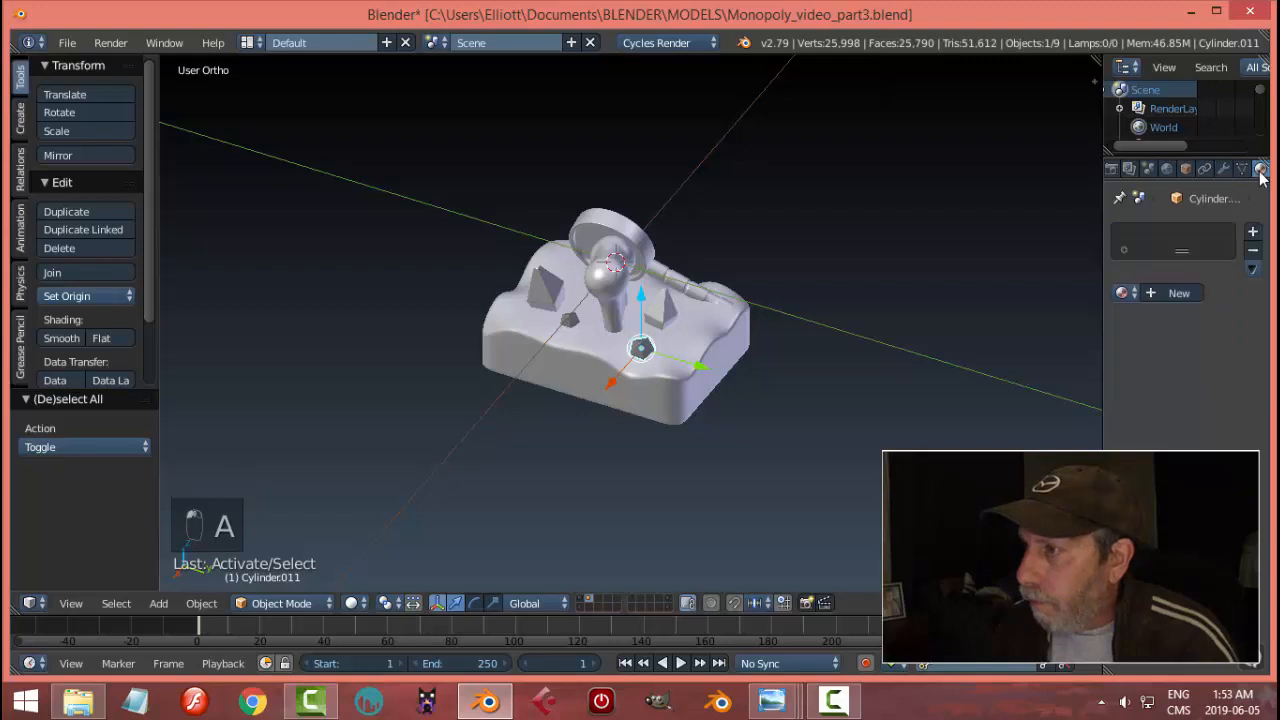
pyautogui.click(1121, 293)
pyautogui.click(975, 340)
pyautogui.rightClick(586, 324)
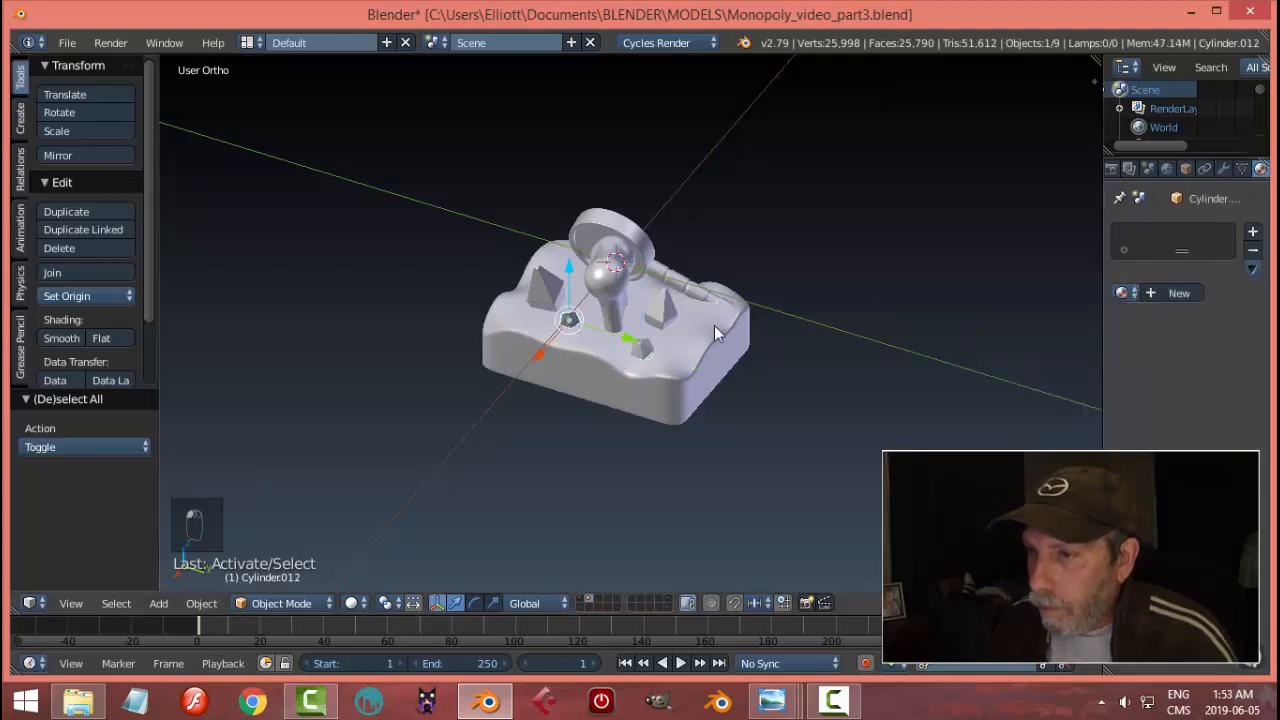
pyautogui.click(1121, 293)
pyautogui.click(1010, 357)
pyautogui.press('a')
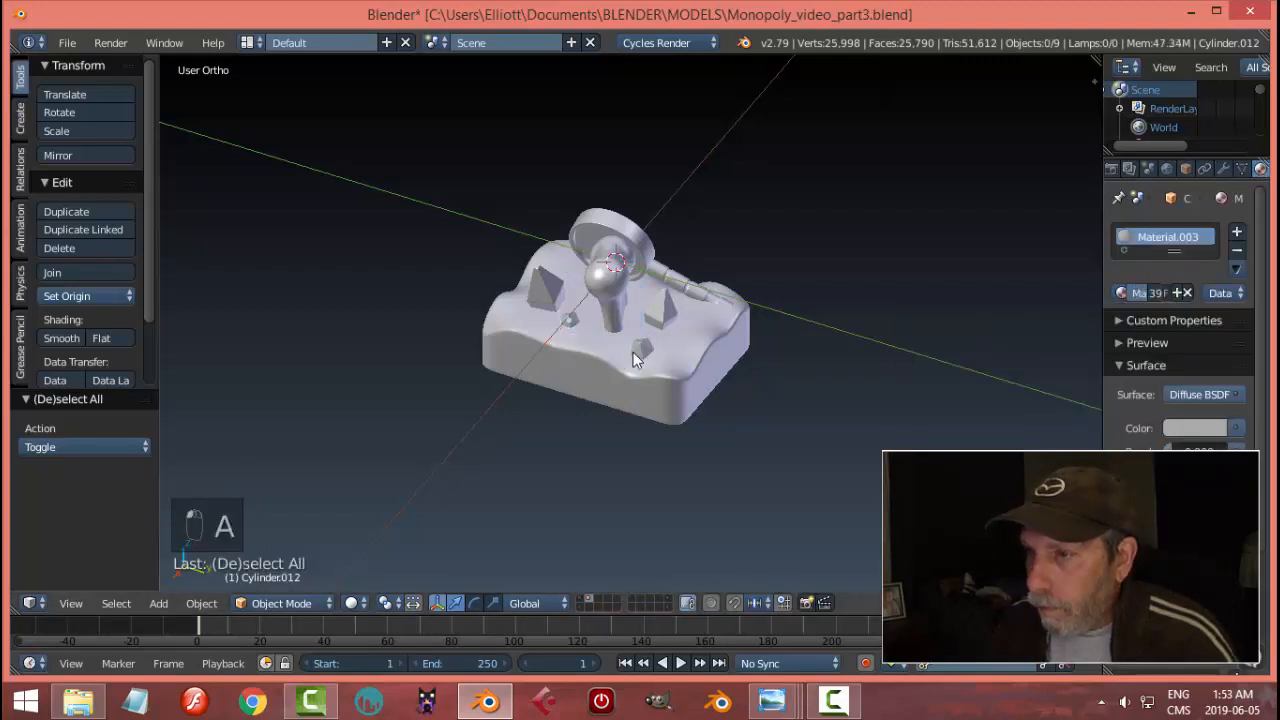
# - Tilt the large pointed crystal beside the copied small crystal about -28.3° around X and lower it slightly along Z
pyautogui.moveTo(740, 330); pyautogui.dragTo(673, 324, button='middle')
pyautogui.rightClick(528, 299)
pyautogui.moveTo(528, 299); pyautogui.dragTo(604, 305, button='middle')
pyautogui.press('r')
pyautogui.press('x')
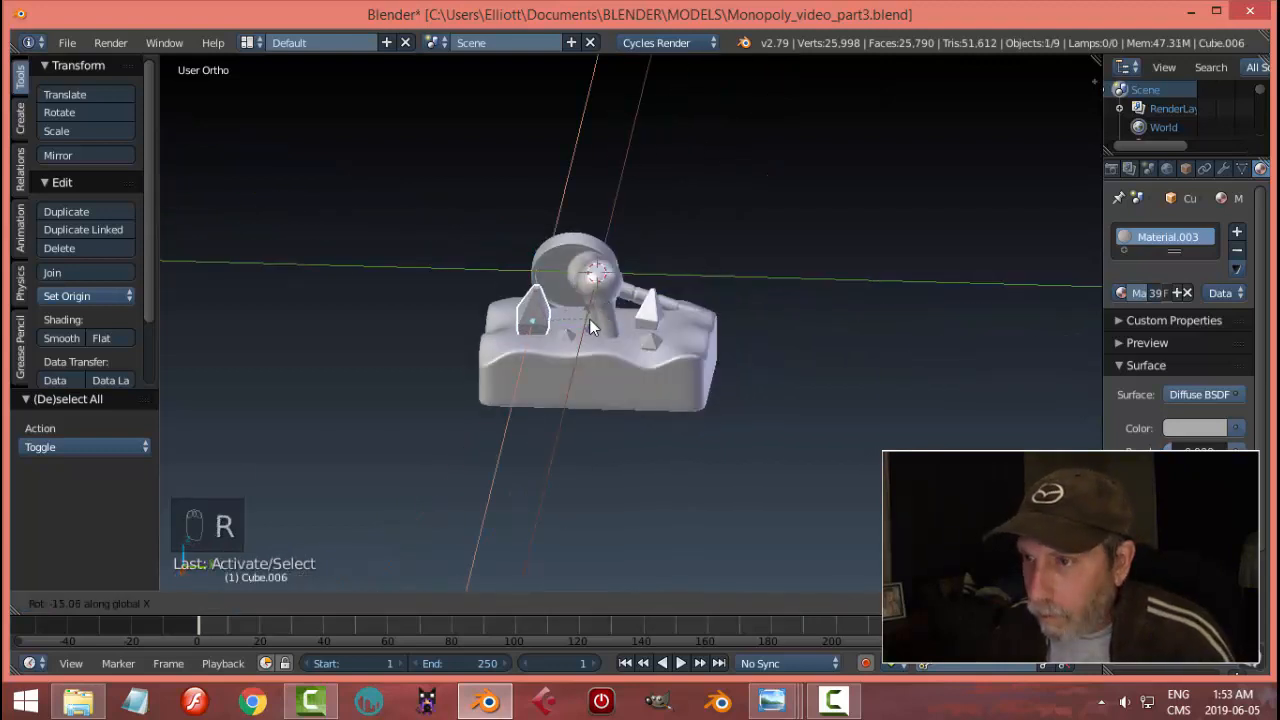
pyautogui.click(574, 328)
pyautogui.press('g')
pyautogui.press('z')
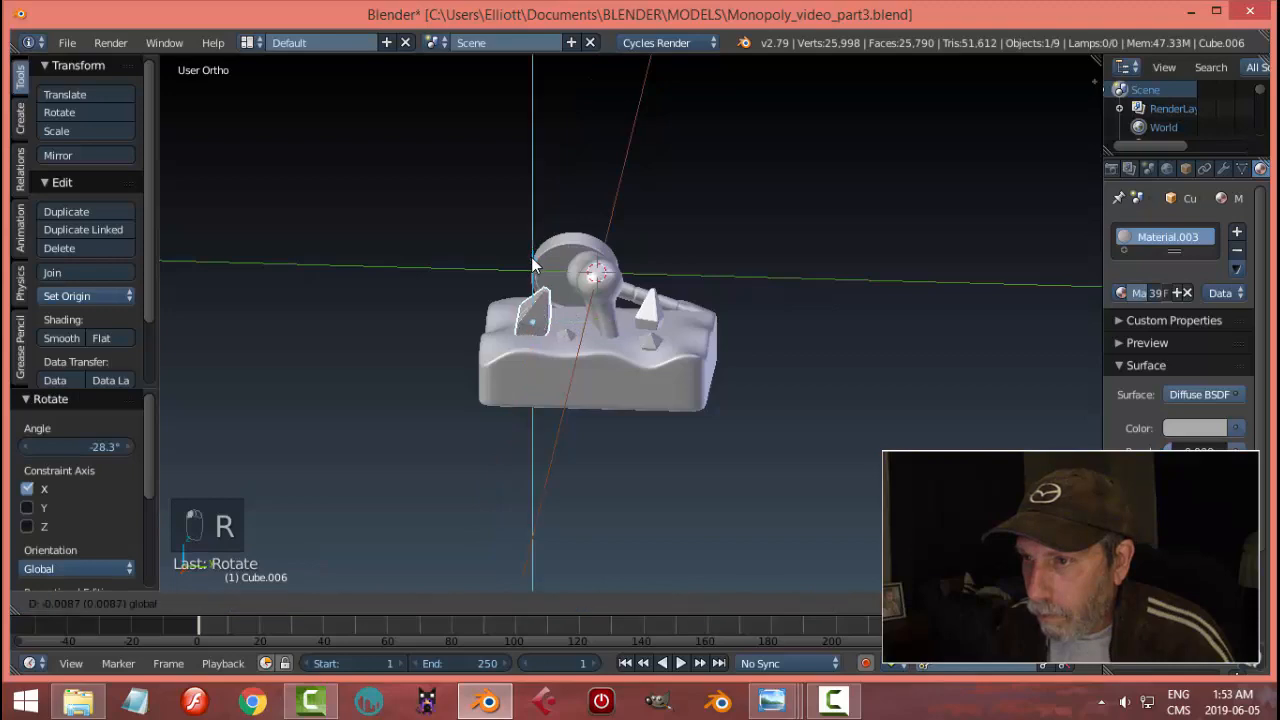
pyautogui.click(533, 267)
pyautogui.press('a')
# - In top view, duplicate the smaller five-sided crystal and offset the copy about -0.514 in X and -0.394 in Y
pyautogui.moveTo(771, 297); pyautogui.dragTo(666, 297, button='middle')
pyautogui.press('KP_7')
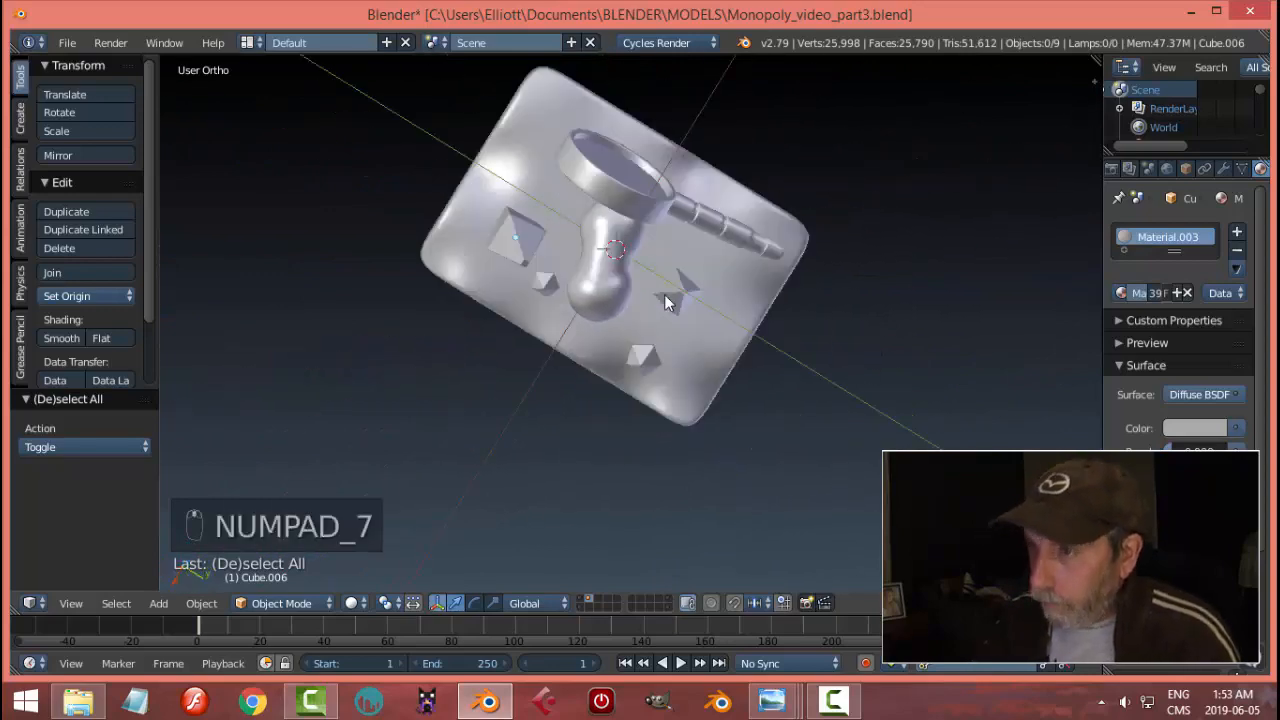
pyautogui.rightClick(641, 417)
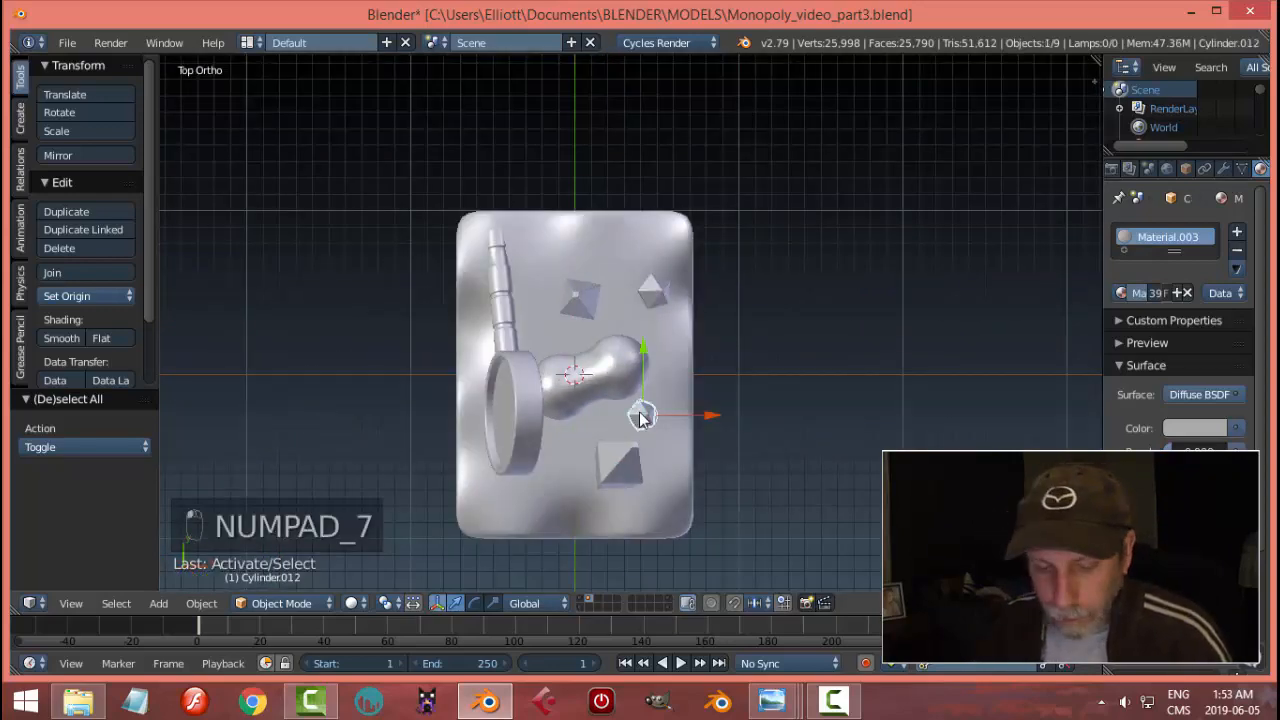
pyautogui.hotkey('shift', 'd')
pyautogui.press('g')
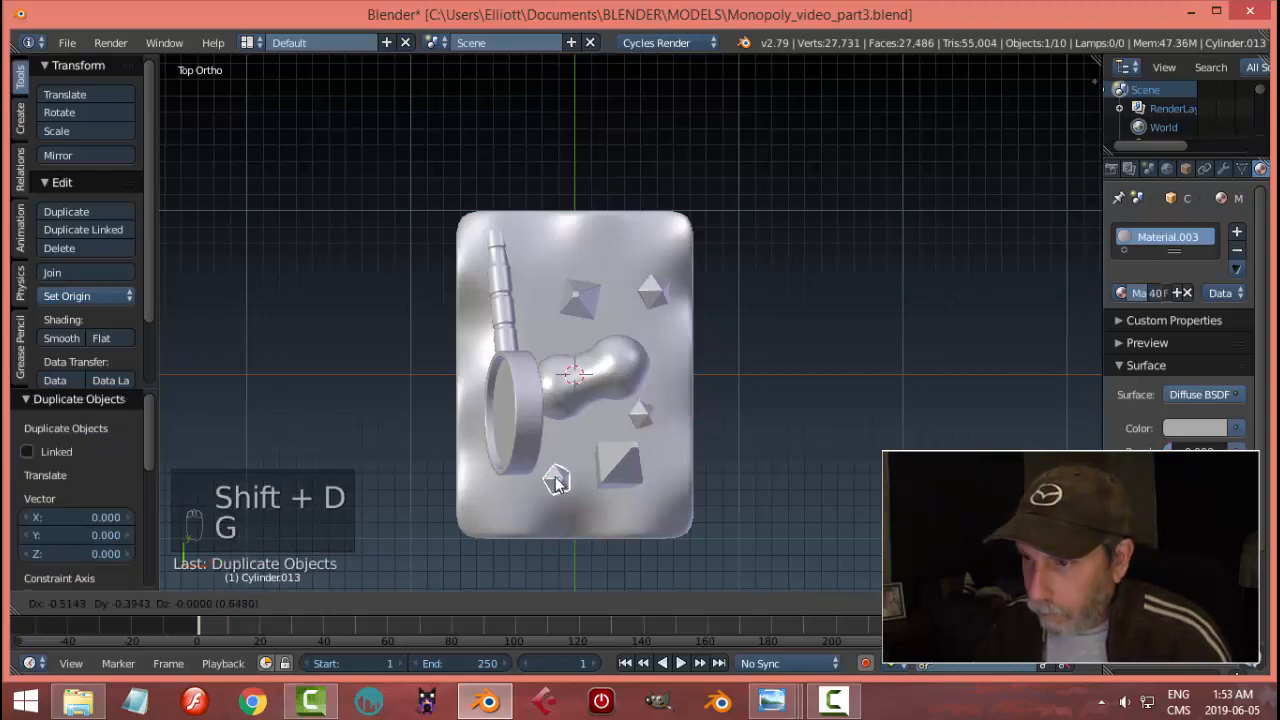
pyautogui.click(555, 480)
# - Rotate the new crystal copy about -27.8° and scale it to about 0.798
pyautogui.moveTo(717, 450); pyautogui.dragTo(600, 395, button='middle')
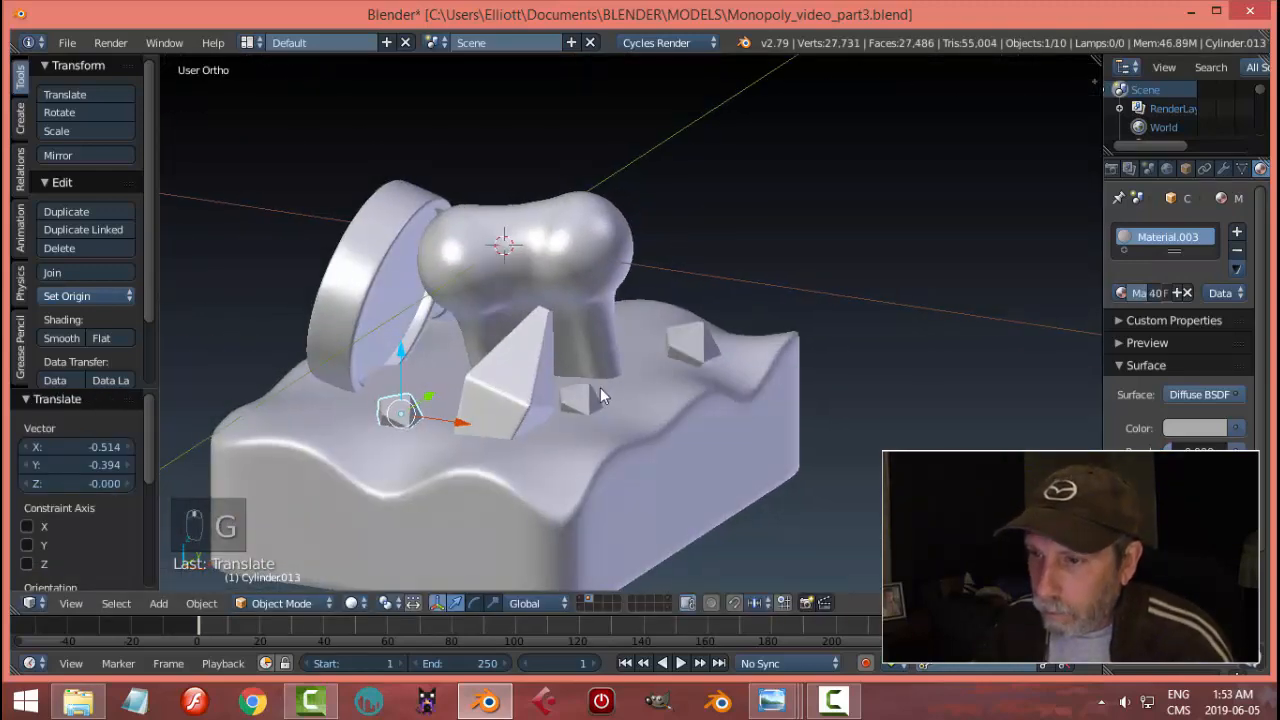
pyautogui.press('r')
pyautogui.click(515, 336)
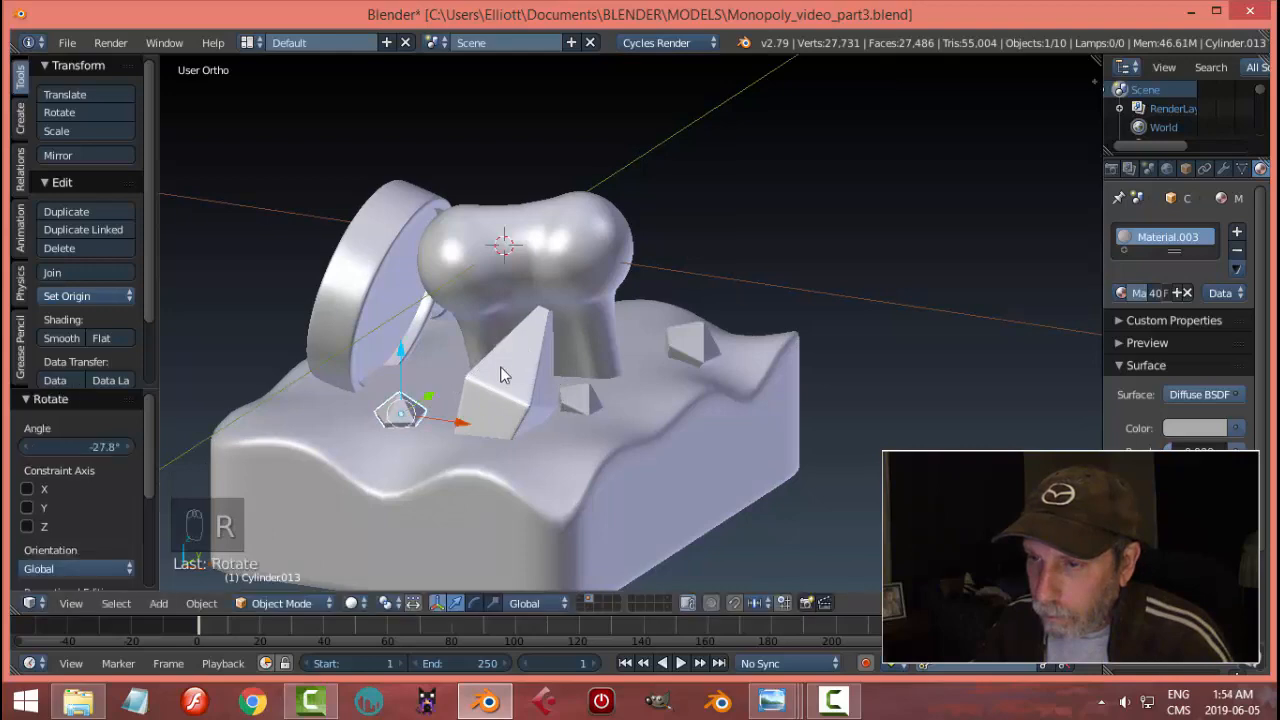
pyautogui.press('s')
pyautogui.click(522, 381)
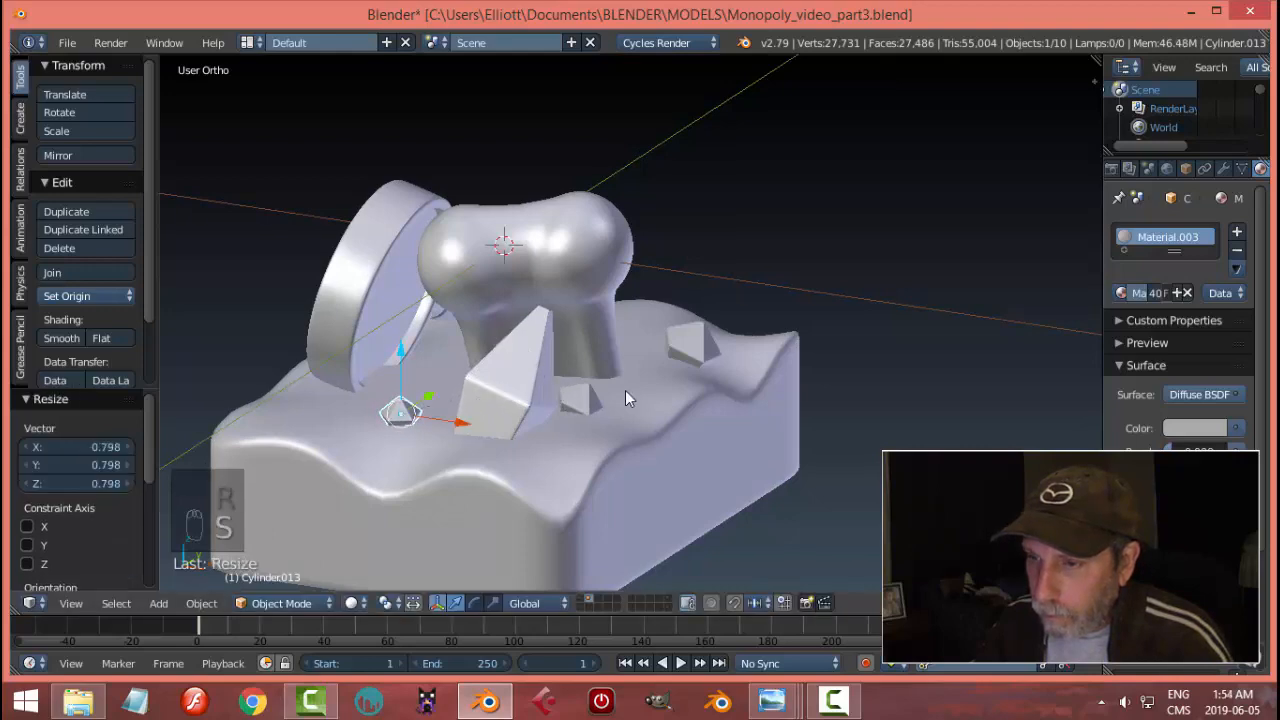
pyautogui.press('a')
# - Select every object of the scene piece and put them together in a new group
pyautogui.moveTo(625, 390); pyautogui.dragTo(810, 379, button='middle')
pyautogui.press('a')
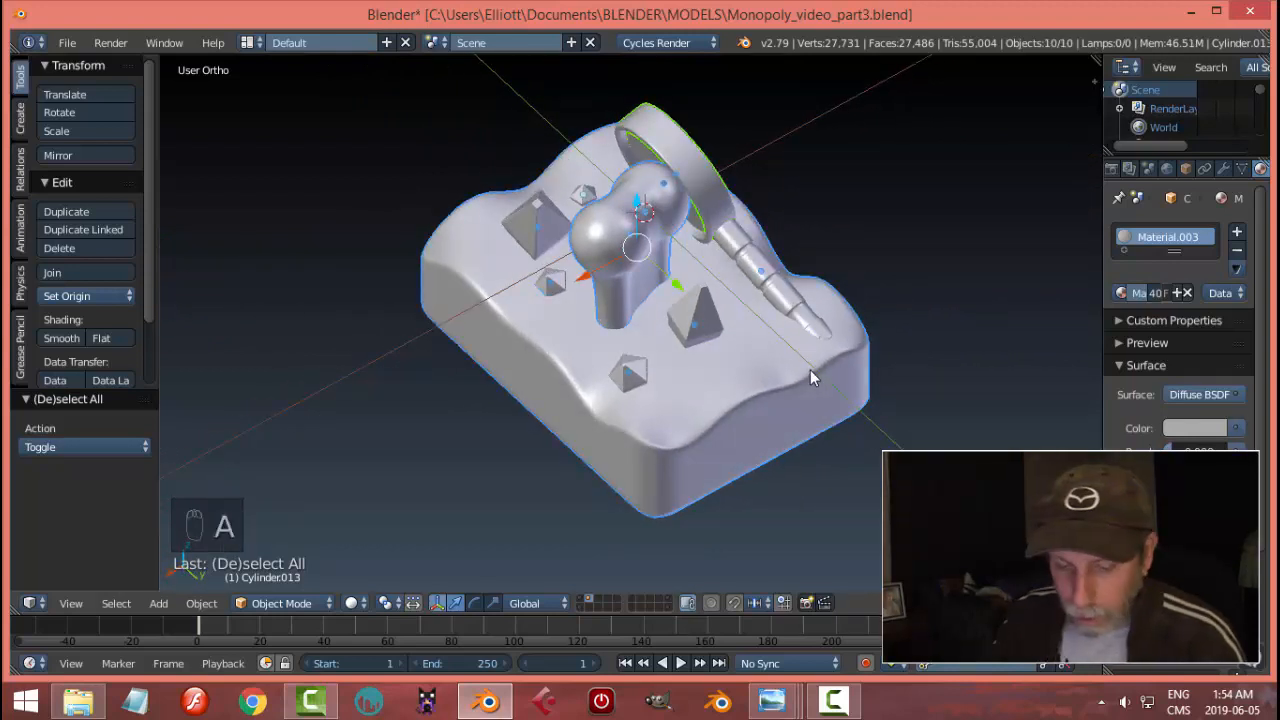
pyautogui.hotkey('ctrl', 'g')
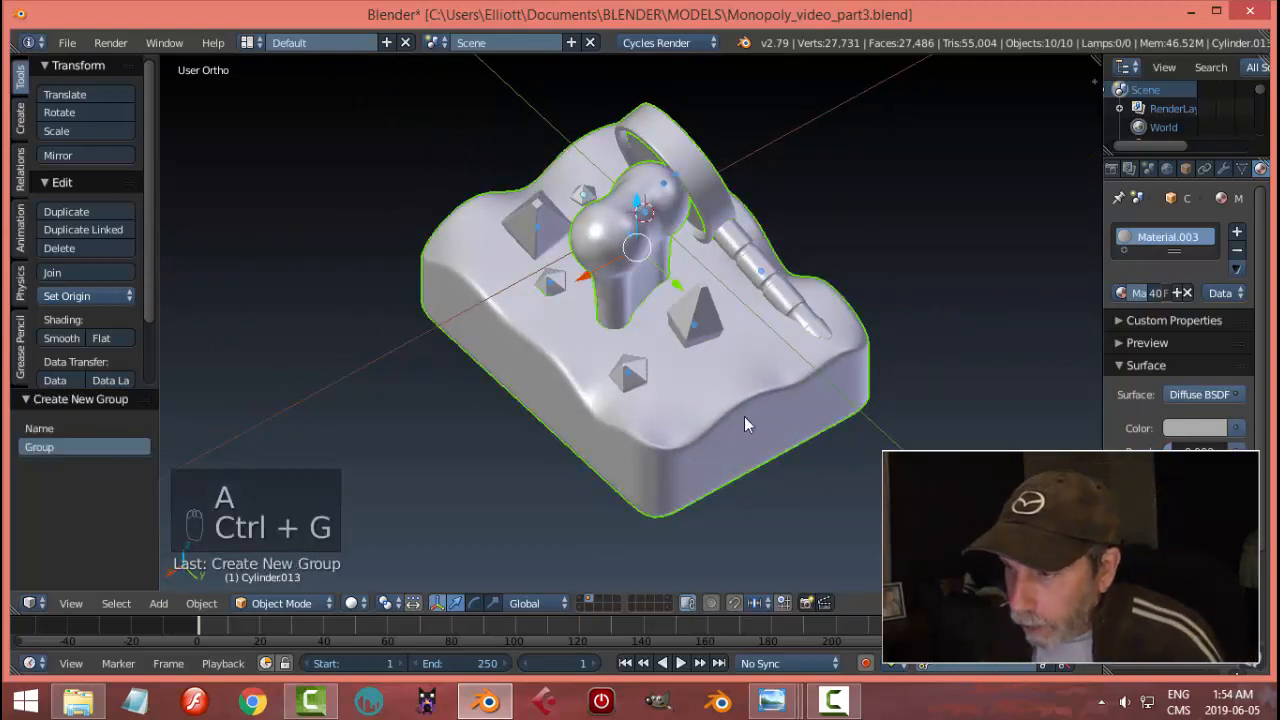
# - Show the layer with the game board as well and raise the whole piece about 0.997 along Z onto the board
pyautogui.click(578, 601)
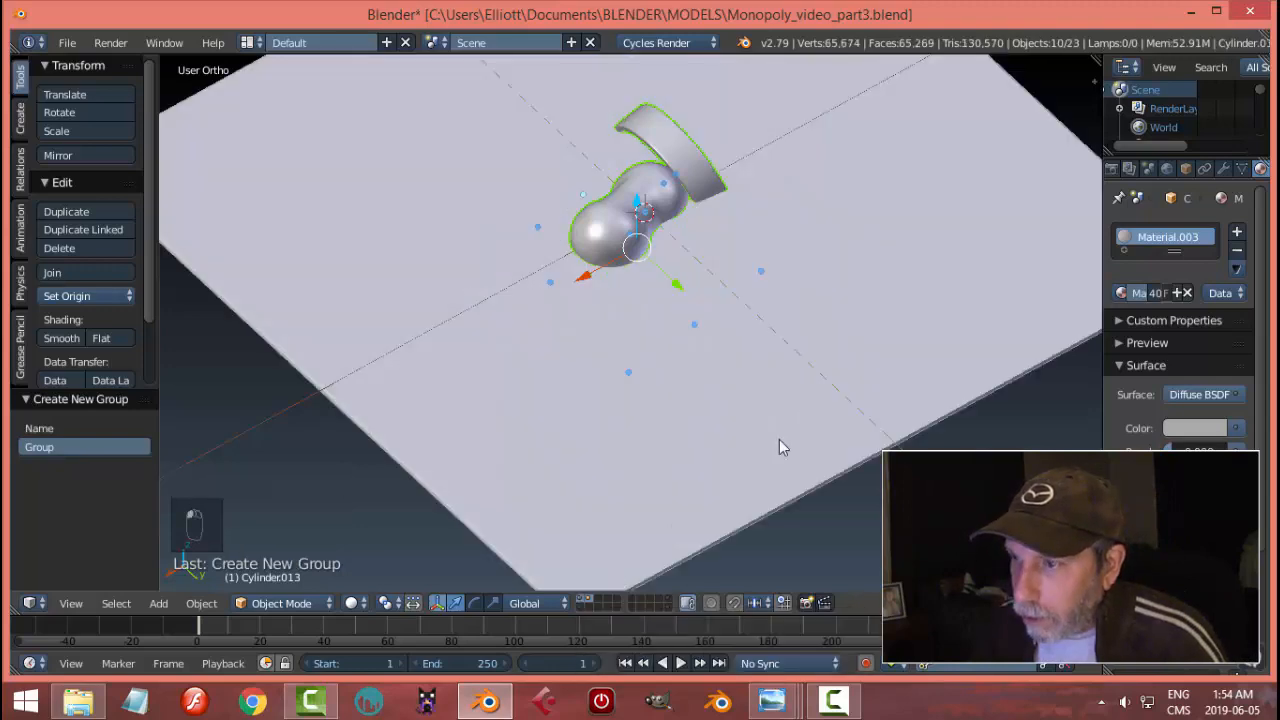
pyautogui.scroll(-2, 795, 400)
pyautogui.moveTo(808, 368); pyautogui.dragTo(638, 265, button='middle')
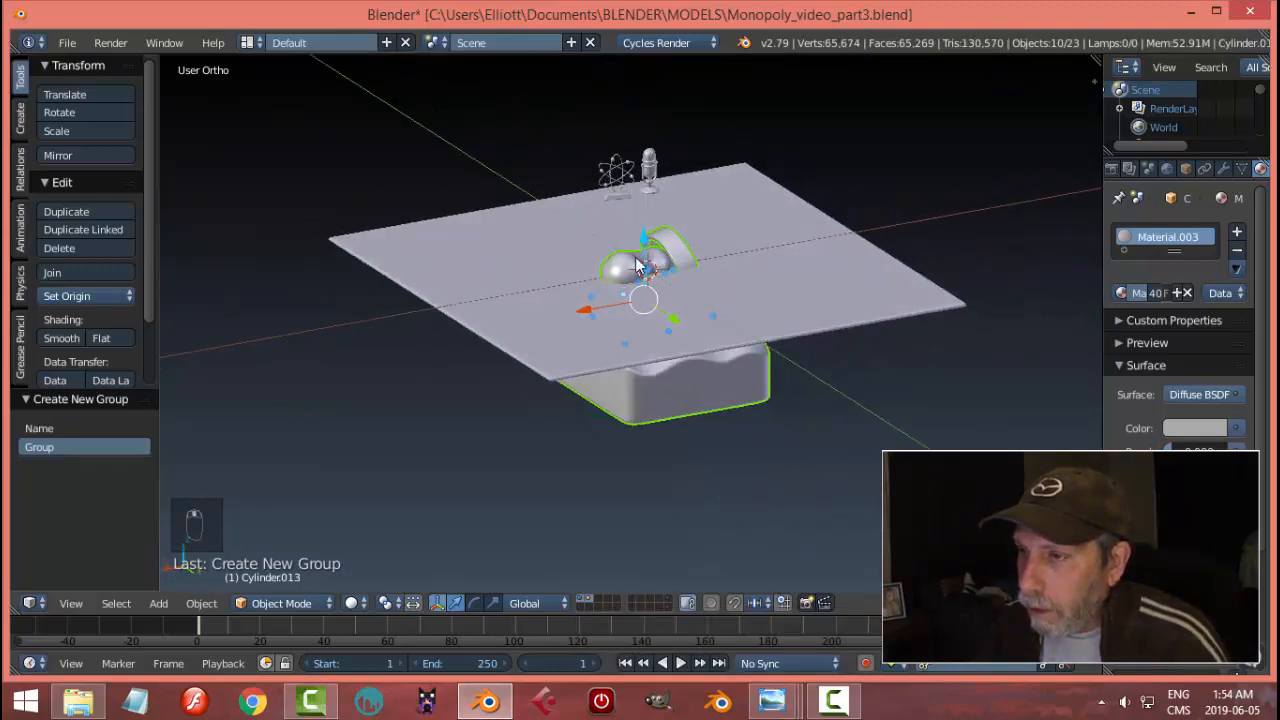
pyautogui.press('g')
pyautogui.press('z')
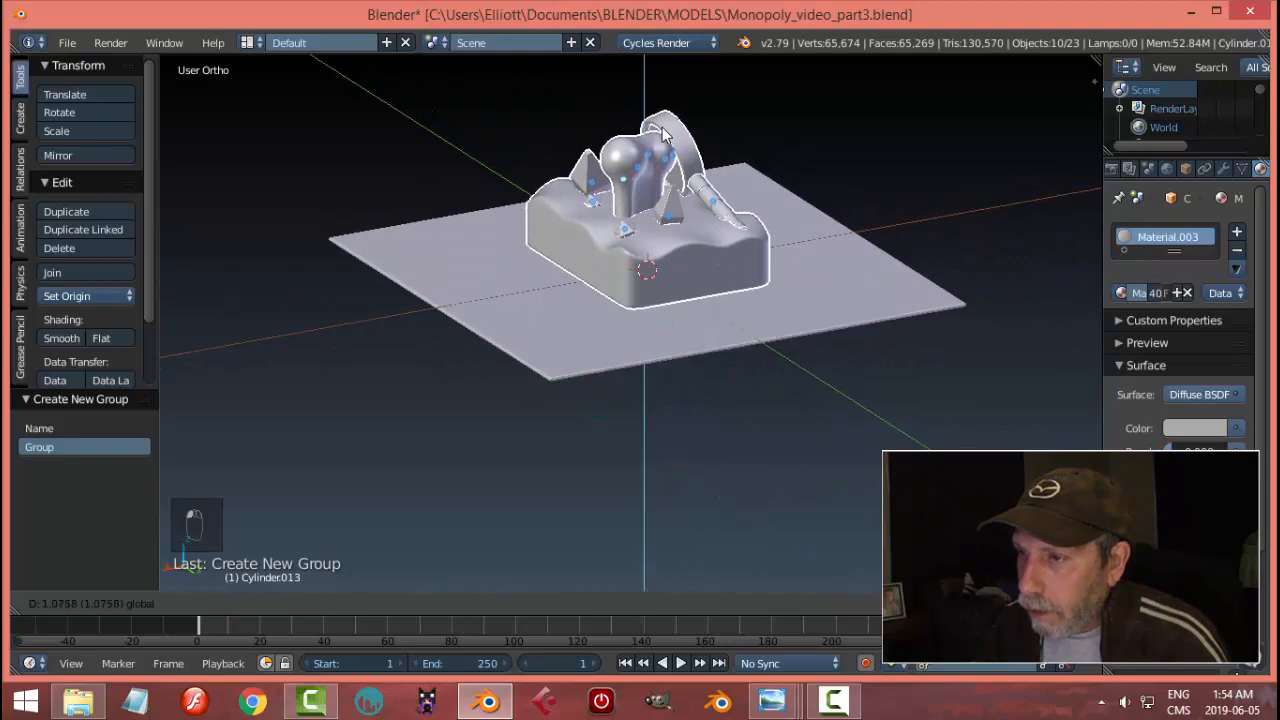
pyautogui.click(665, 140)
# - Scale the whole scene piece to about 0.315 and, in top view, move it about -0.085 in X and -1.564 in Y
pyautogui.press('s')
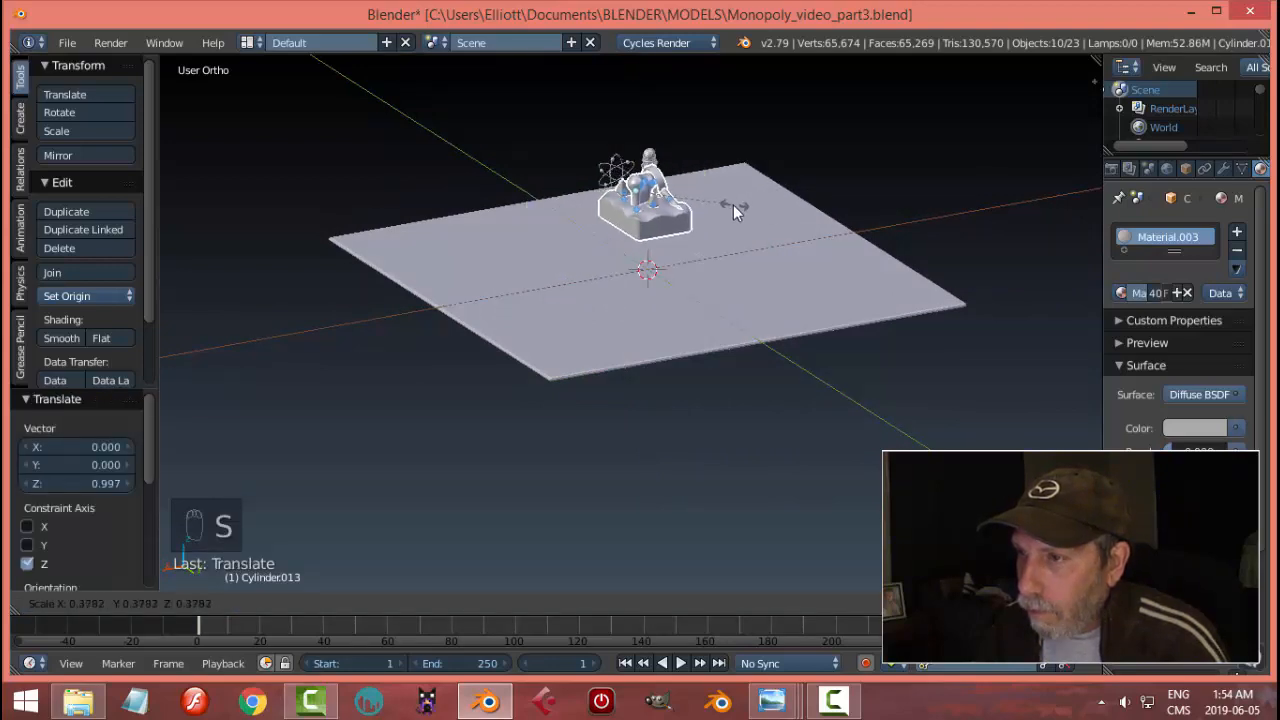
pyautogui.click(720, 205)
pyautogui.press('KP_7')
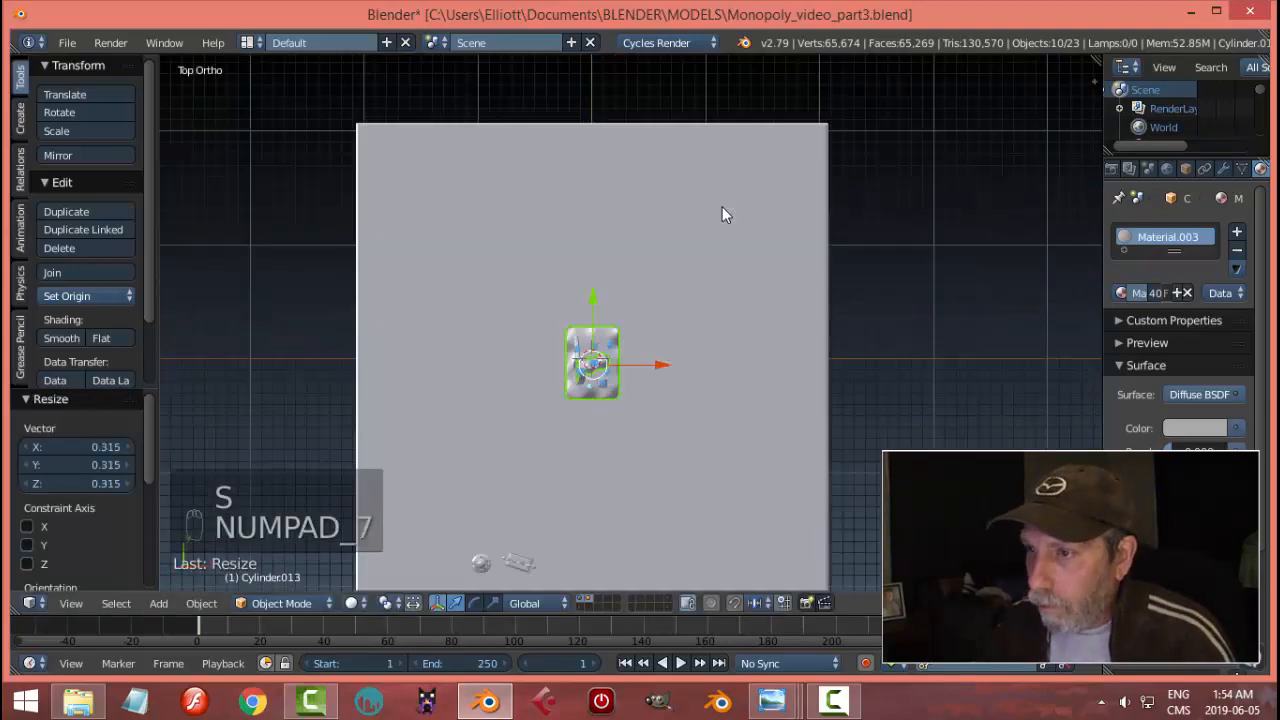
pyautogui.press('g')
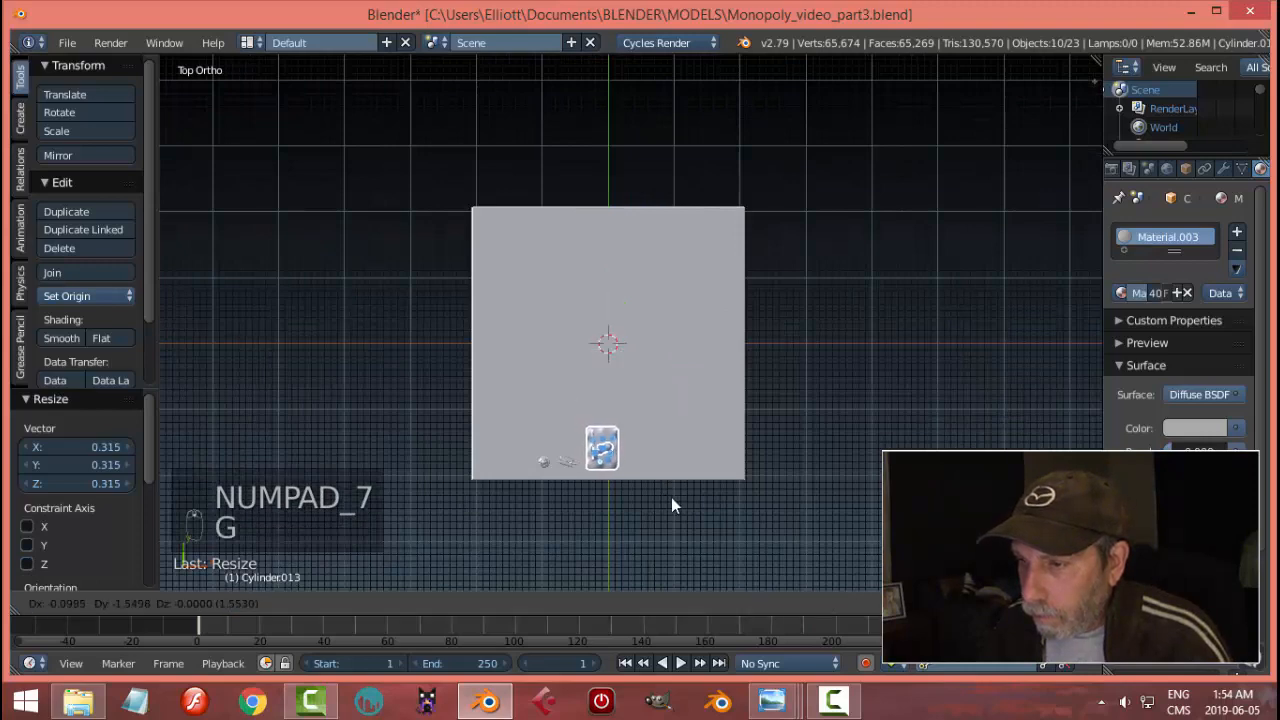
pyautogui.click(673, 500)
# - In front view, lower the scene piece about 0.476 along Z to the board surface
pyautogui.press('KP_Decimal')
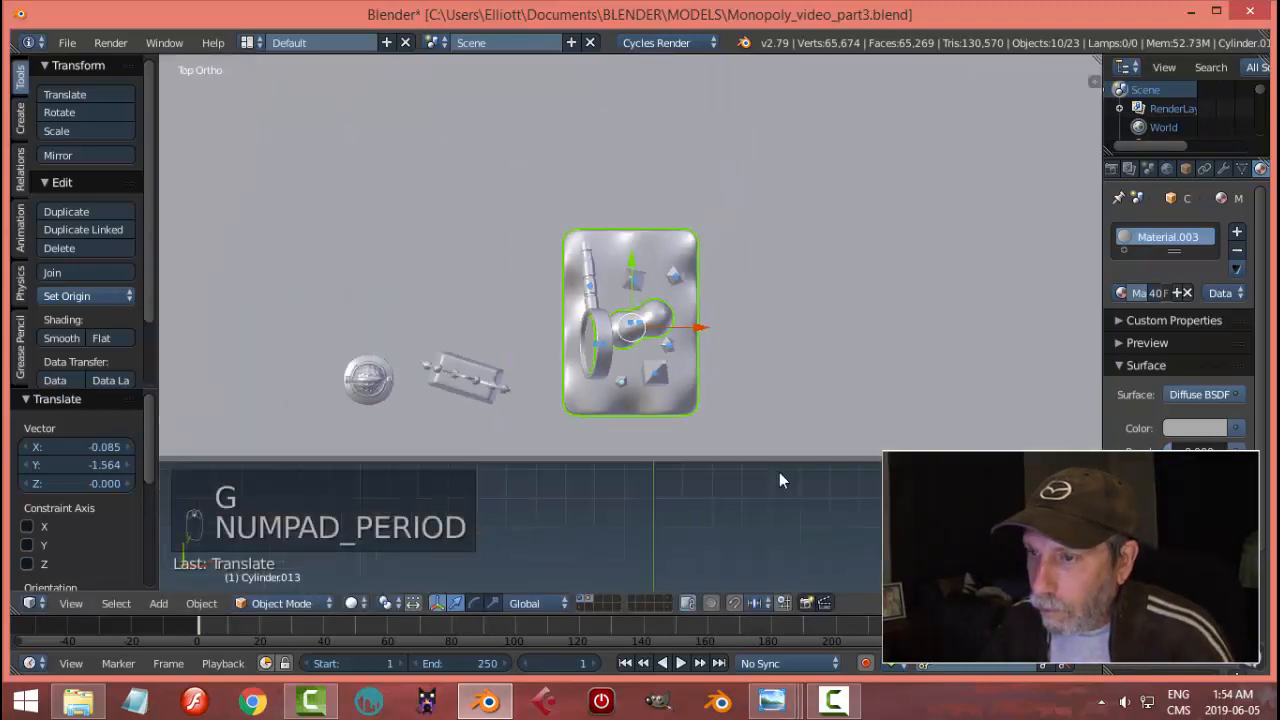
pyautogui.moveTo(779, 472); pyautogui.dragTo(781, 353, button='middle')
pyautogui.press('KP_1')
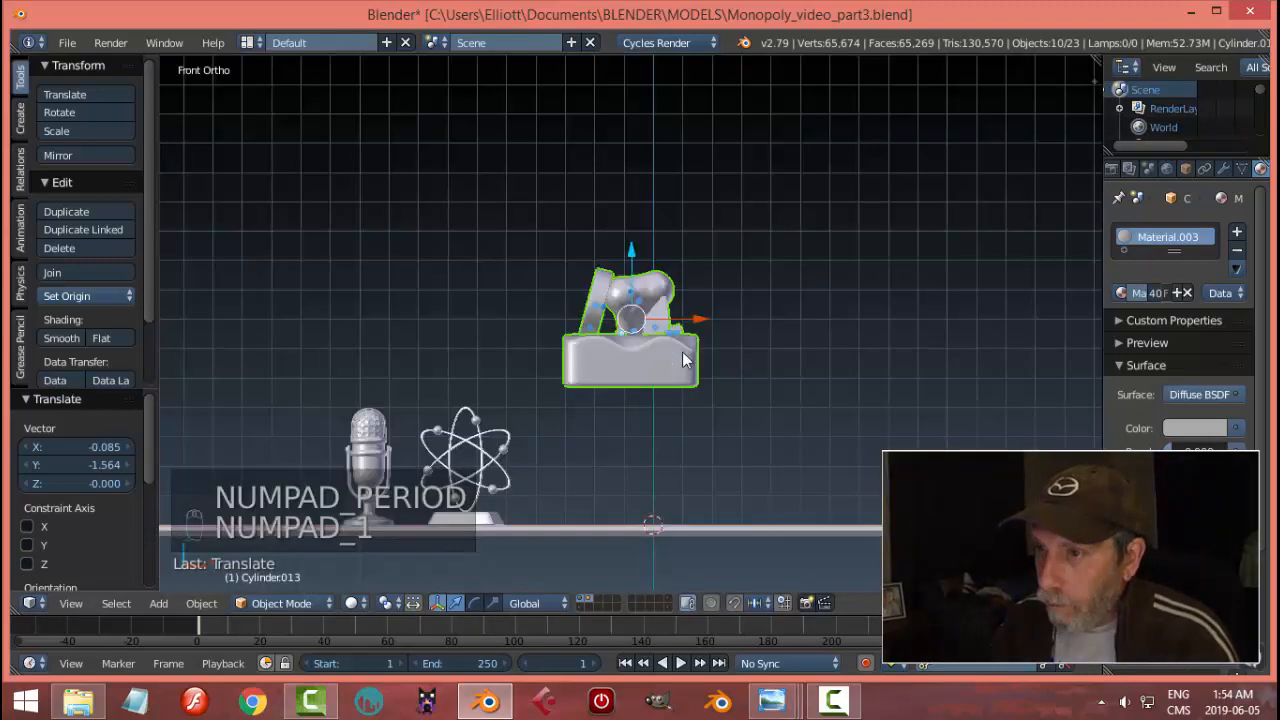
pyautogui.moveTo(626, 252); pyautogui.dragTo(632, 400)
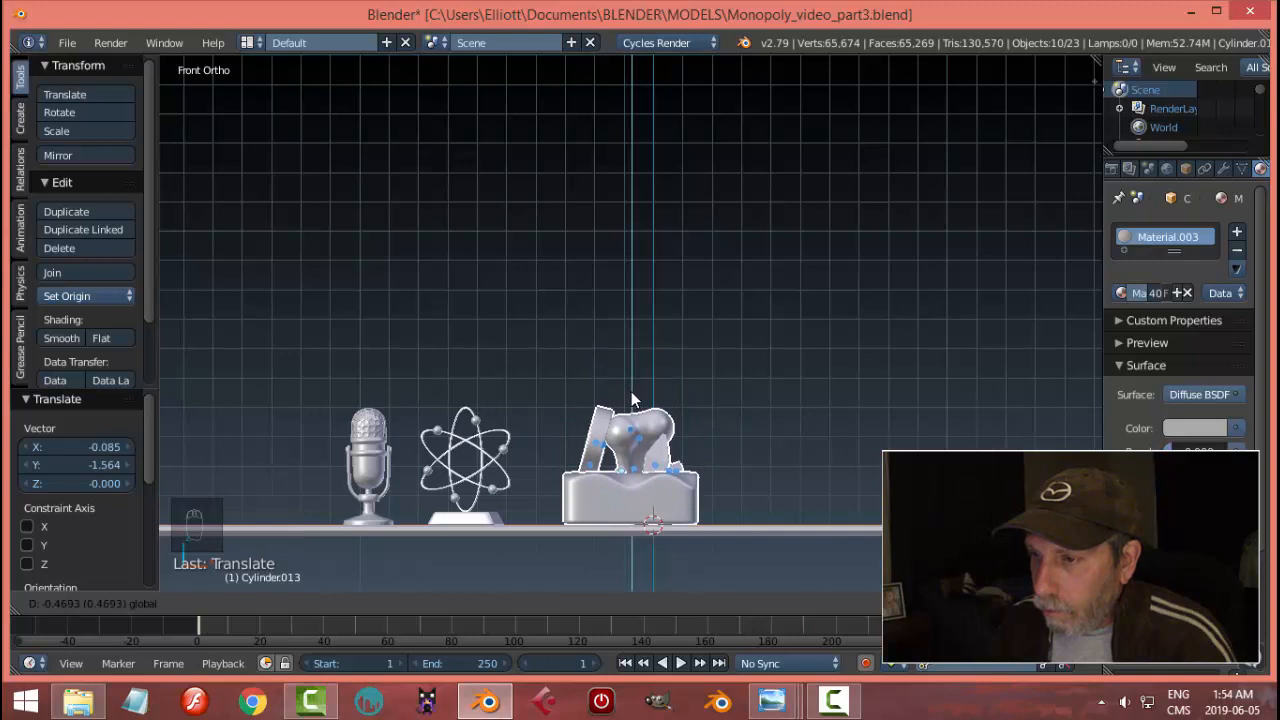
pyautogui.moveTo(631, 398); pyautogui.dragTo(632, 400)
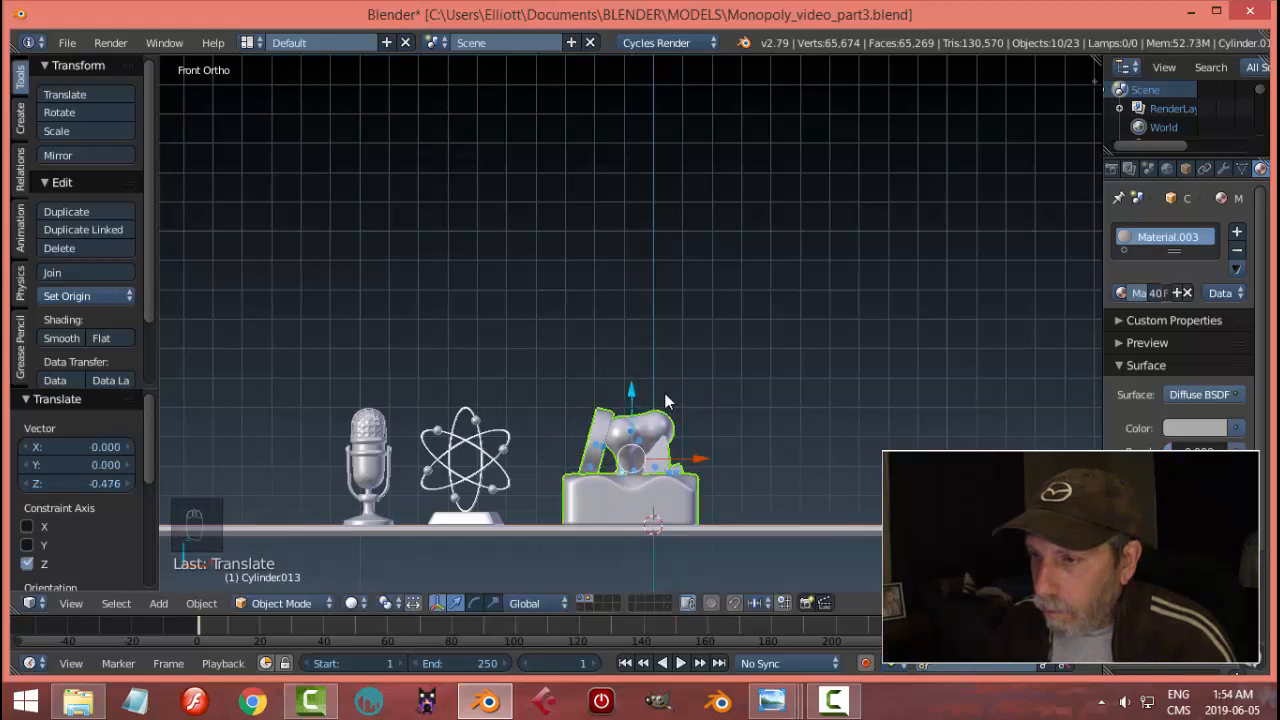
# - Scale the scene piece to about 0.832 and lower it about 0.051 along Z back onto the board
pyautogui.press('s')
pyautogui.click(721, 437)
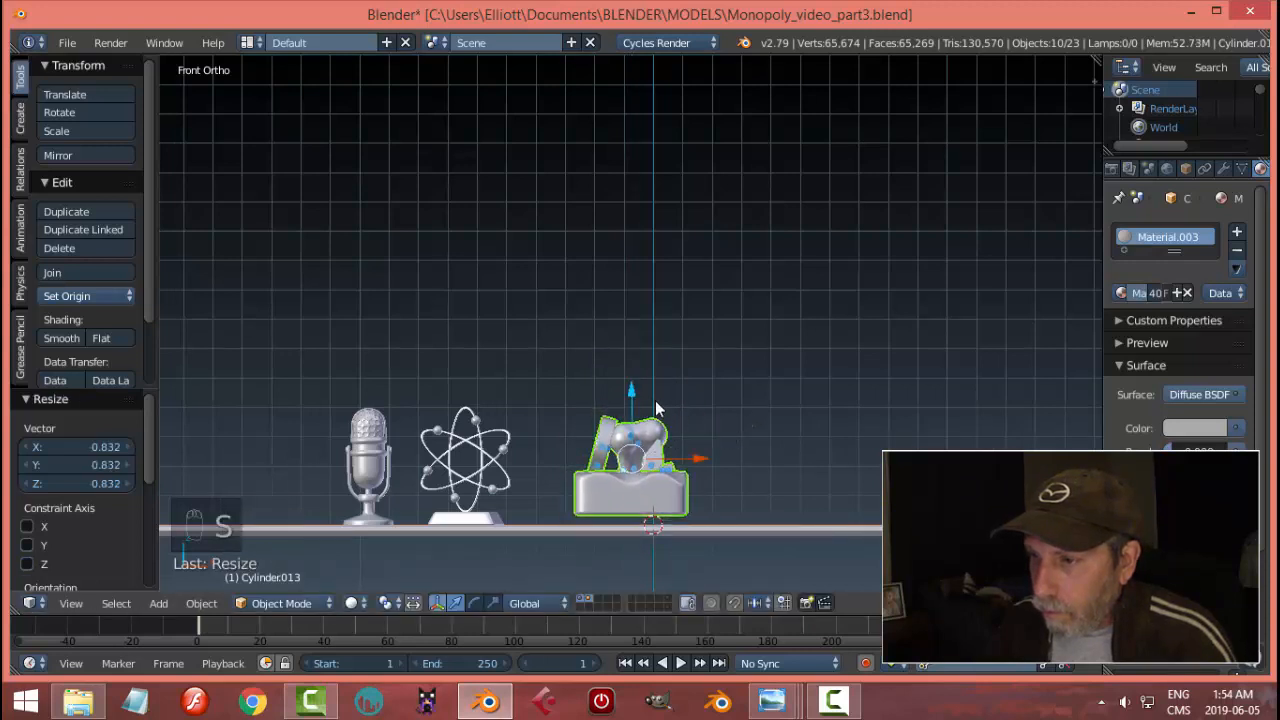
pyautogui.moveTo(636, 394); pyautogui.dragTo(633, 404)
# - Move the piece about -0.070 in Y, scale it to about 0.766, and shift it another -0.055 or so in Y
pyautogui.moveTo(633, 404); pyautogui.dragTo(722, 497, button='middle')
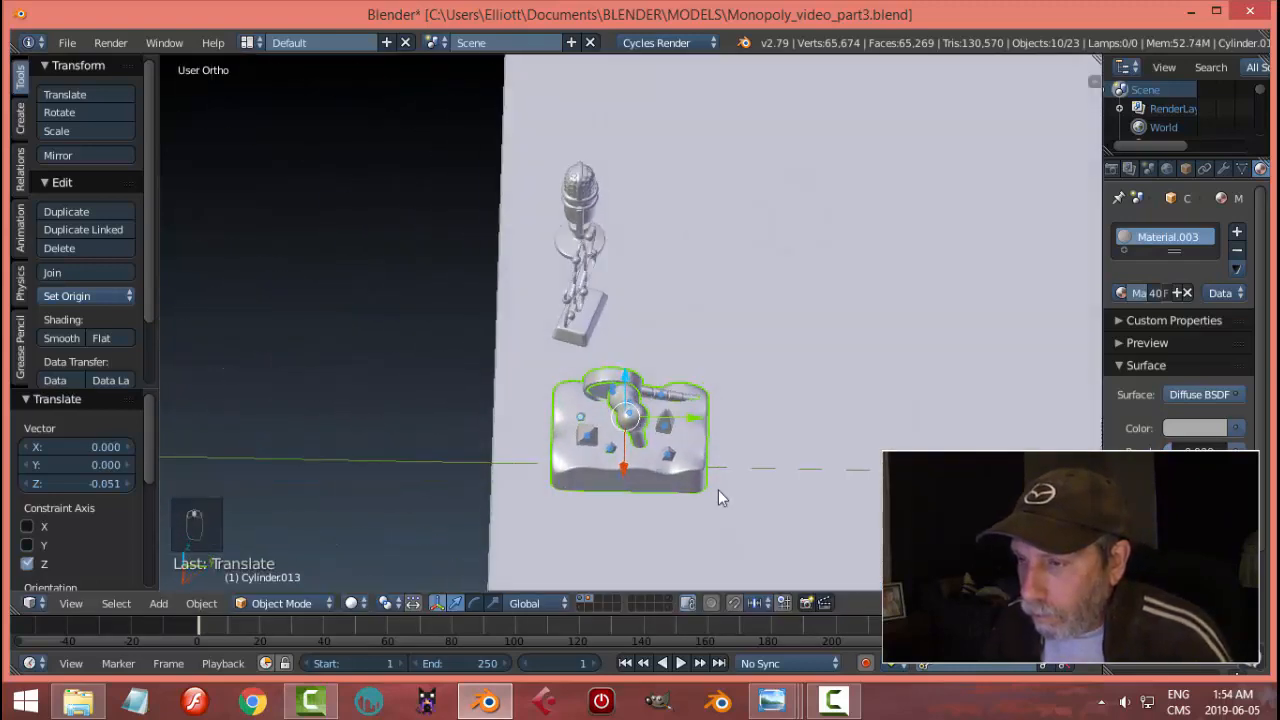
pyautogui.moveTo(697, 426); pyautogui.dragTo(676, 427)
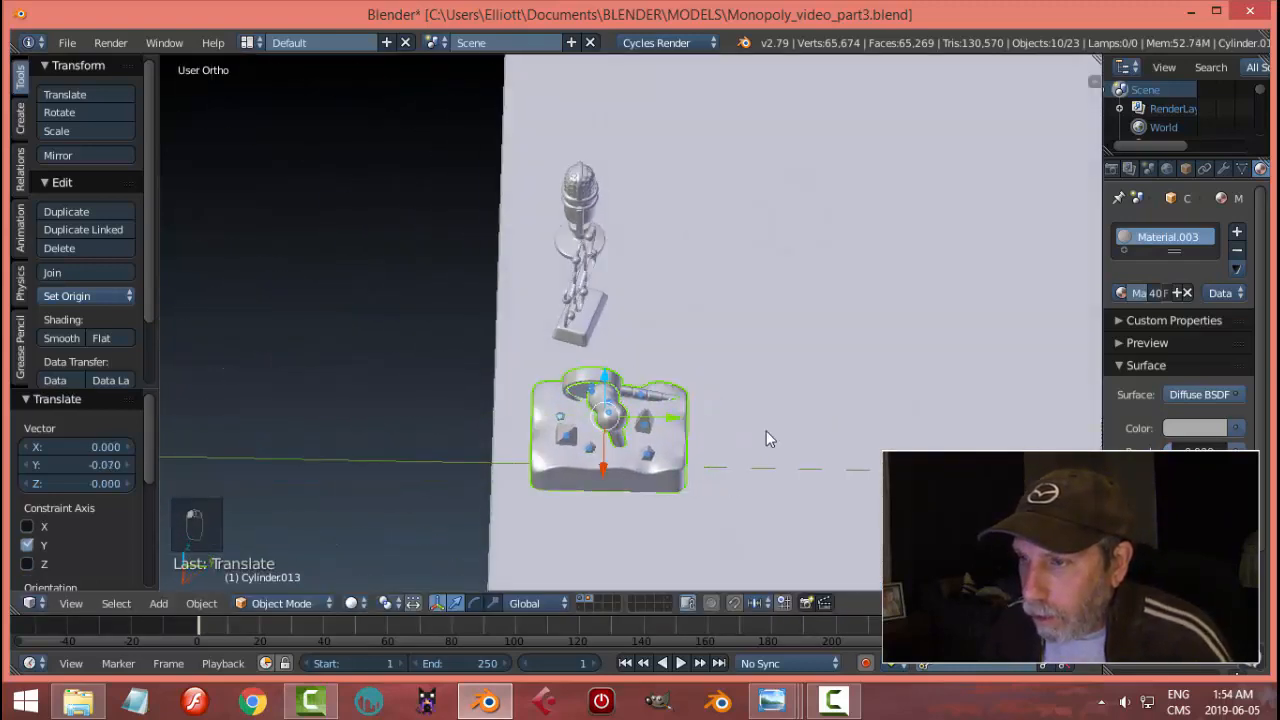
pyautogui.press('s')
pyautogui.click(735, 440)
pyautogui.moveTo(691, 387); pyautogui.dragTo(655, 424, button='middle')
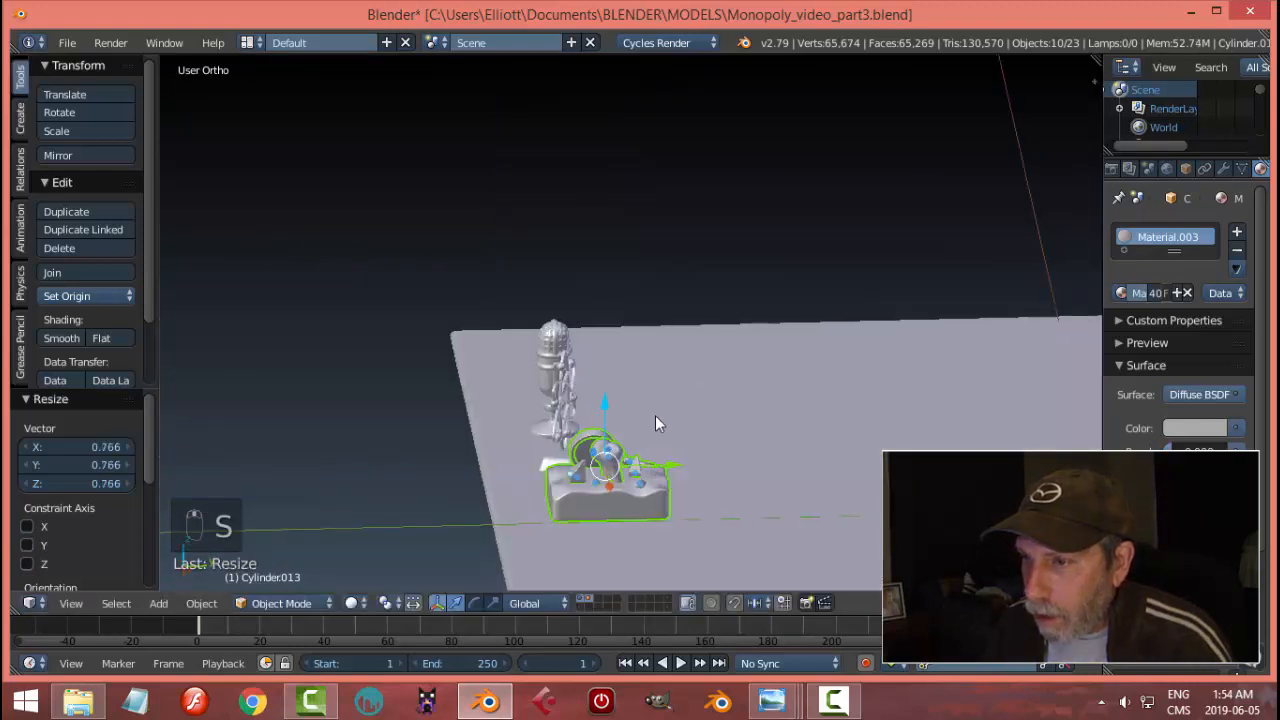
pyautogui.moveTo(670, 476); pyautogui.dragTo(654, 468)
# - Show the camera view with Material shading and move the piece along X toward the atom token and about -0.044 in Y
pyautogui.press('KP_0')
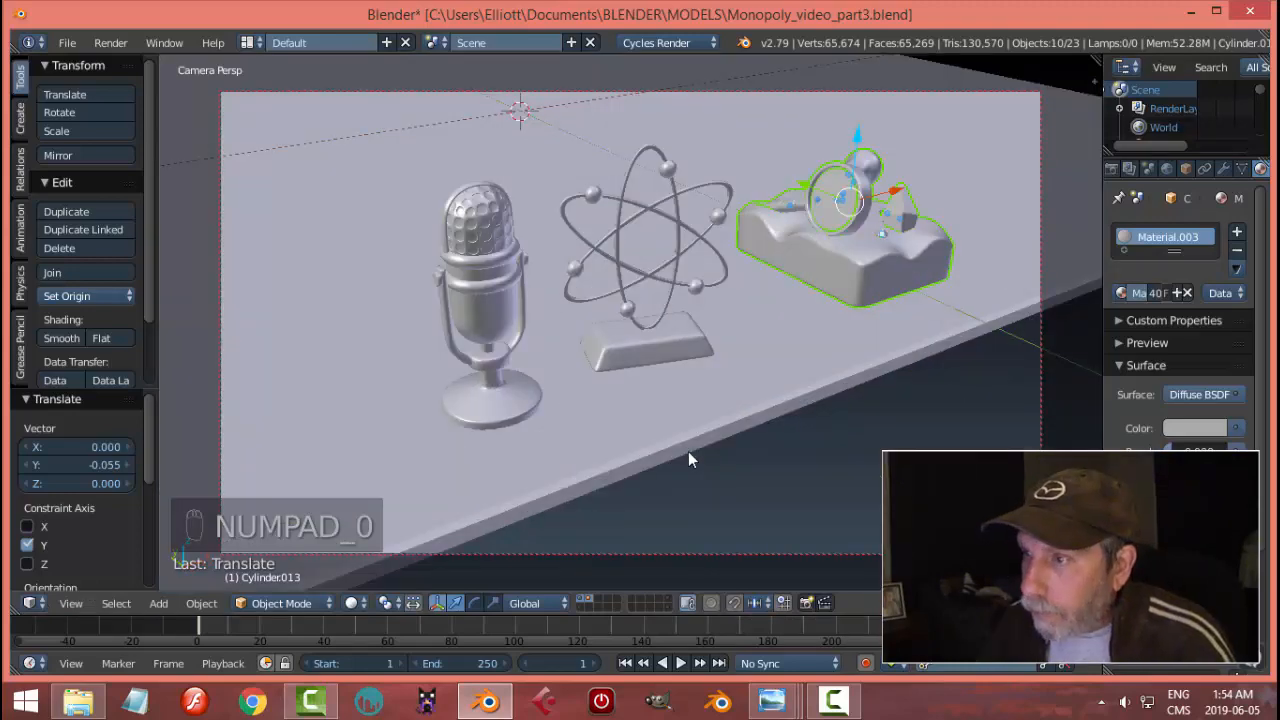
pyautogui.click(352, 603)
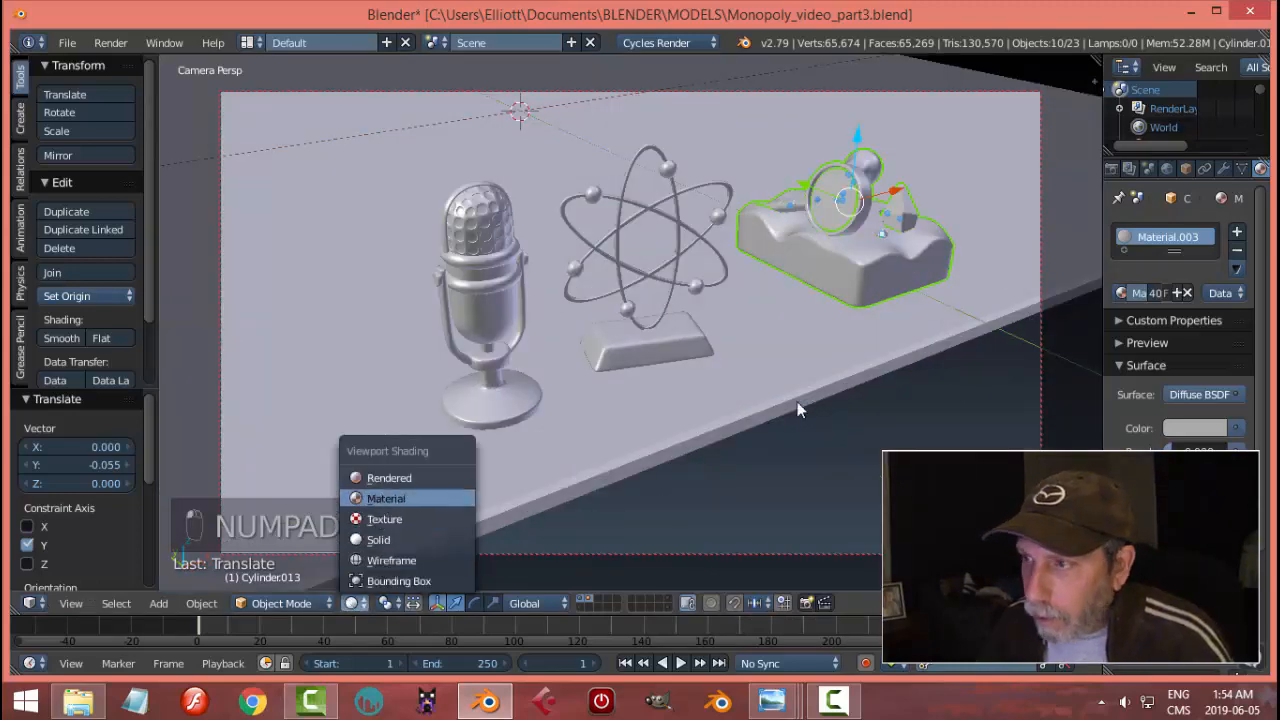
pyautogui.click(380, 500)
pyautogui.moveTo(897, 197); pyautogui.dragTo(783, 264)
pyautogui.moveTo(715, 221); pyautogui.dragTo(812, 248)
# - Leave the camera view and scale the scene piece to about 0.869 so it better fits its board space
pyautogui.press('KP_0')
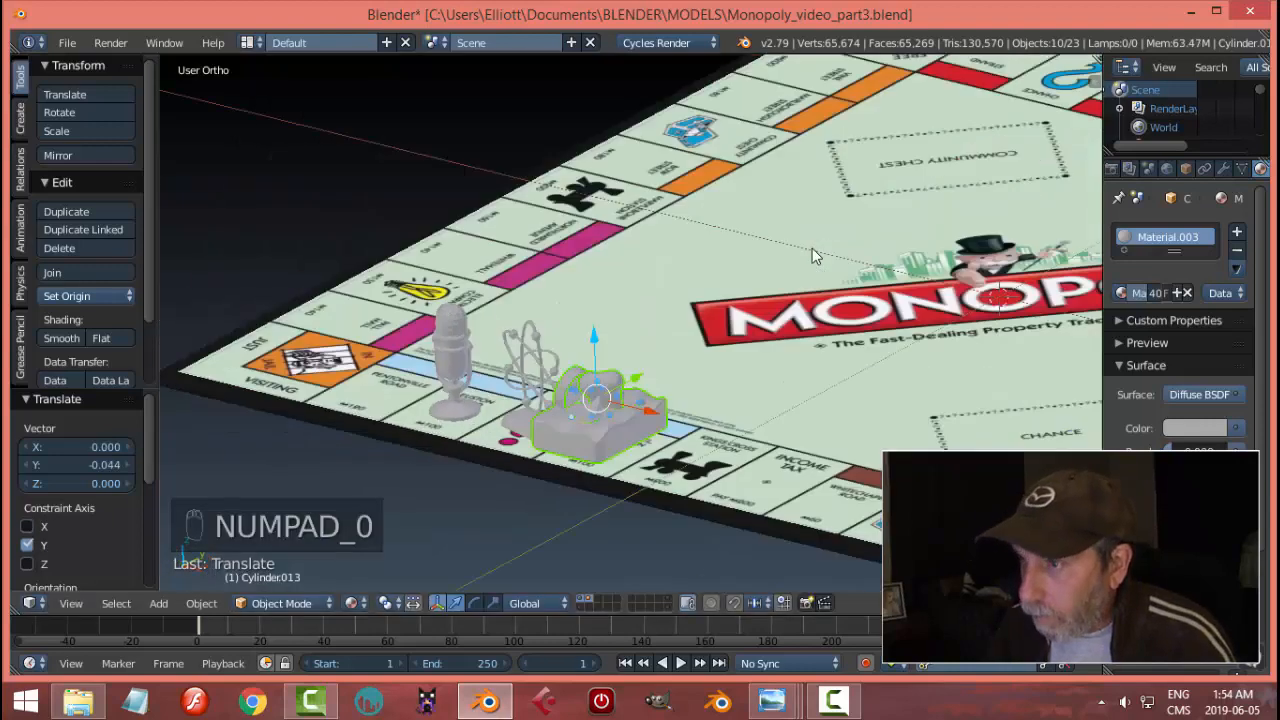
pyautogui.scroll(5, 697, 478)
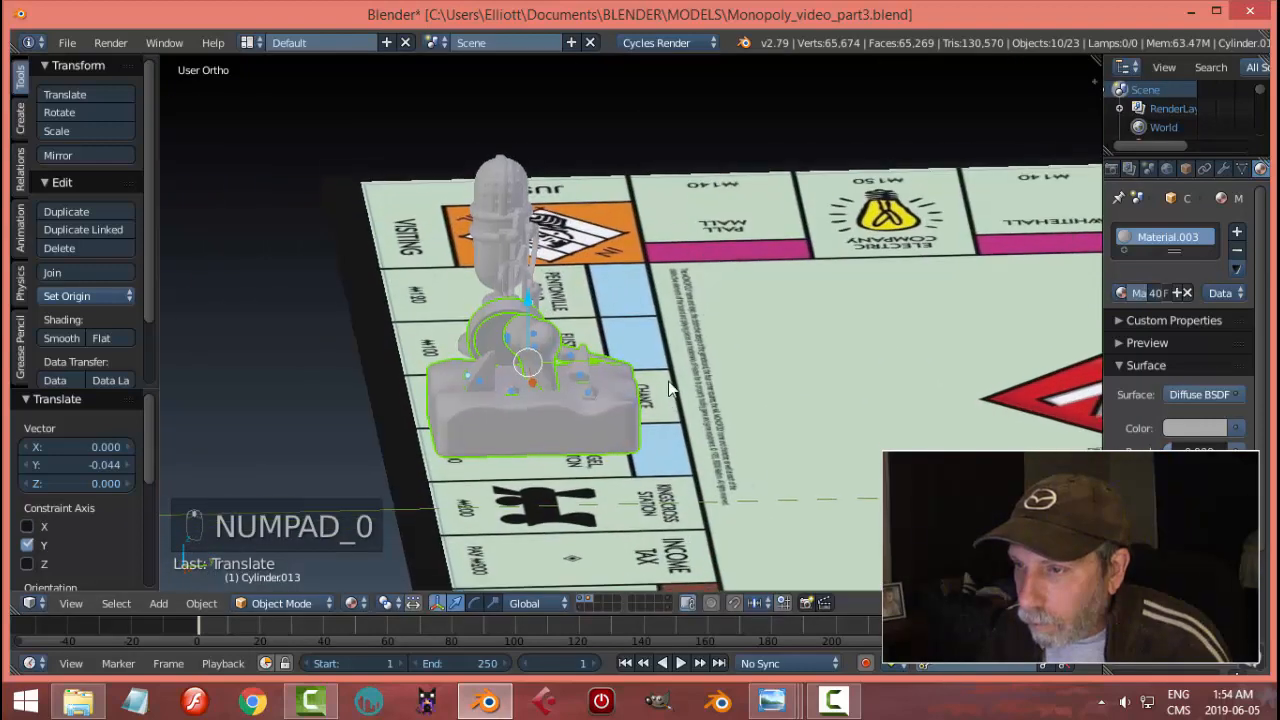
pyautogui.keyDown('shift'); pyautogui.moveTo(703, 420); pyautogui.dragTo(778, 405, button='middle'); pyautogui.keyUp('shift')
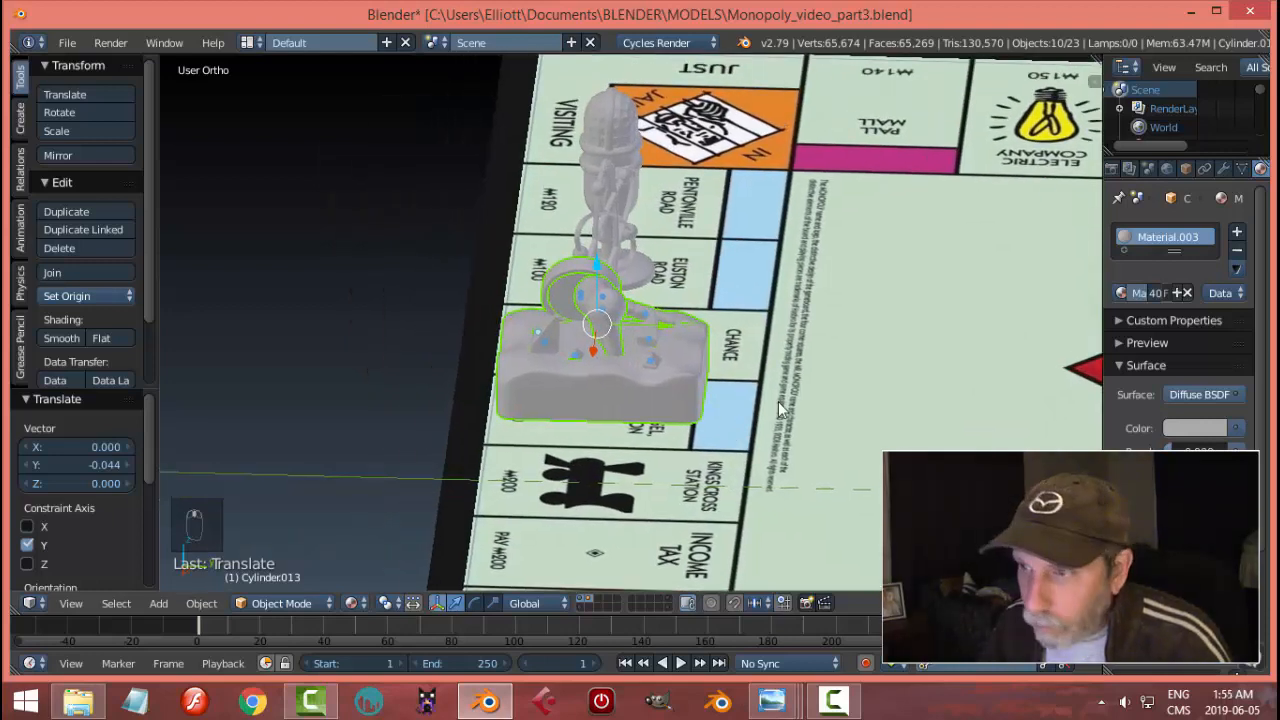
pyautogui.press('s')
pyautogui.click(737, 390)
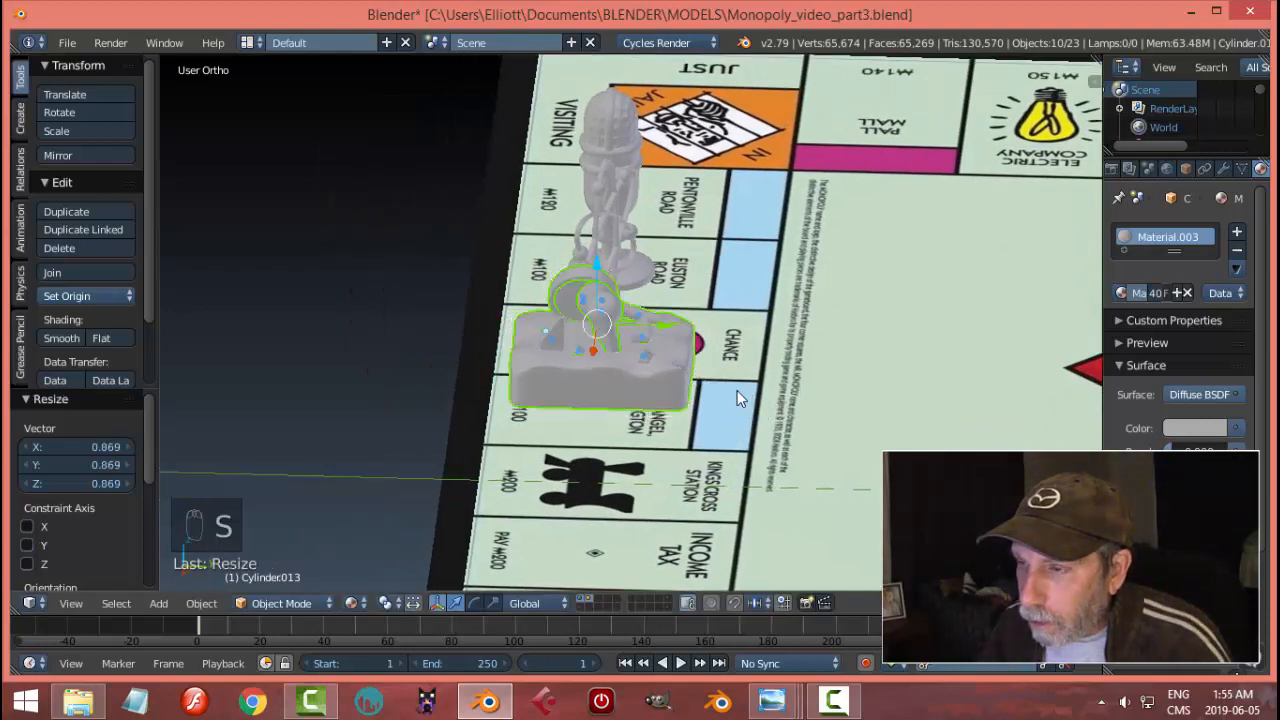
# - Lower the scene piece about 0.053 along Z onto the board and move it about 0.032 in X away from the atom
pyautogui.moveTo(737, 392); pyautogui.dragTo(631, 408, button='middle')
pyautogui.press('g')
pyautogui.press('z')
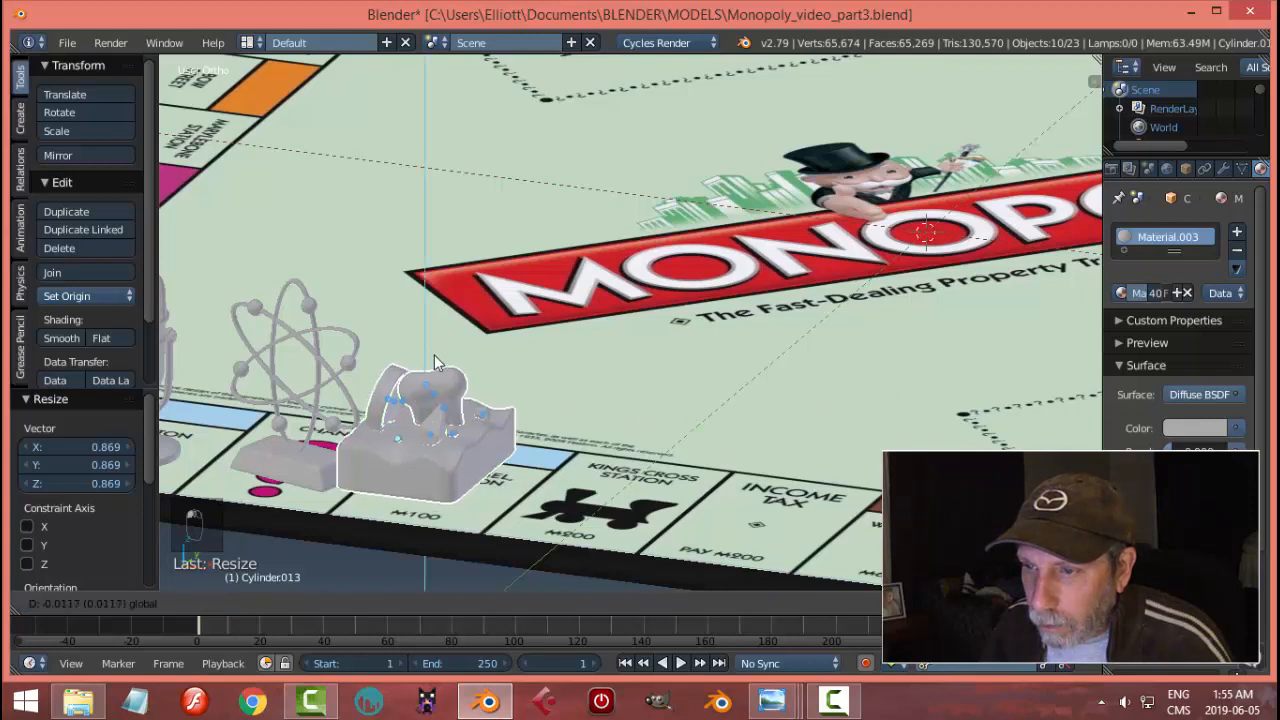
pyautogui.click(476, 437)
pyautogui.press('g')
pyautogui.press('x')
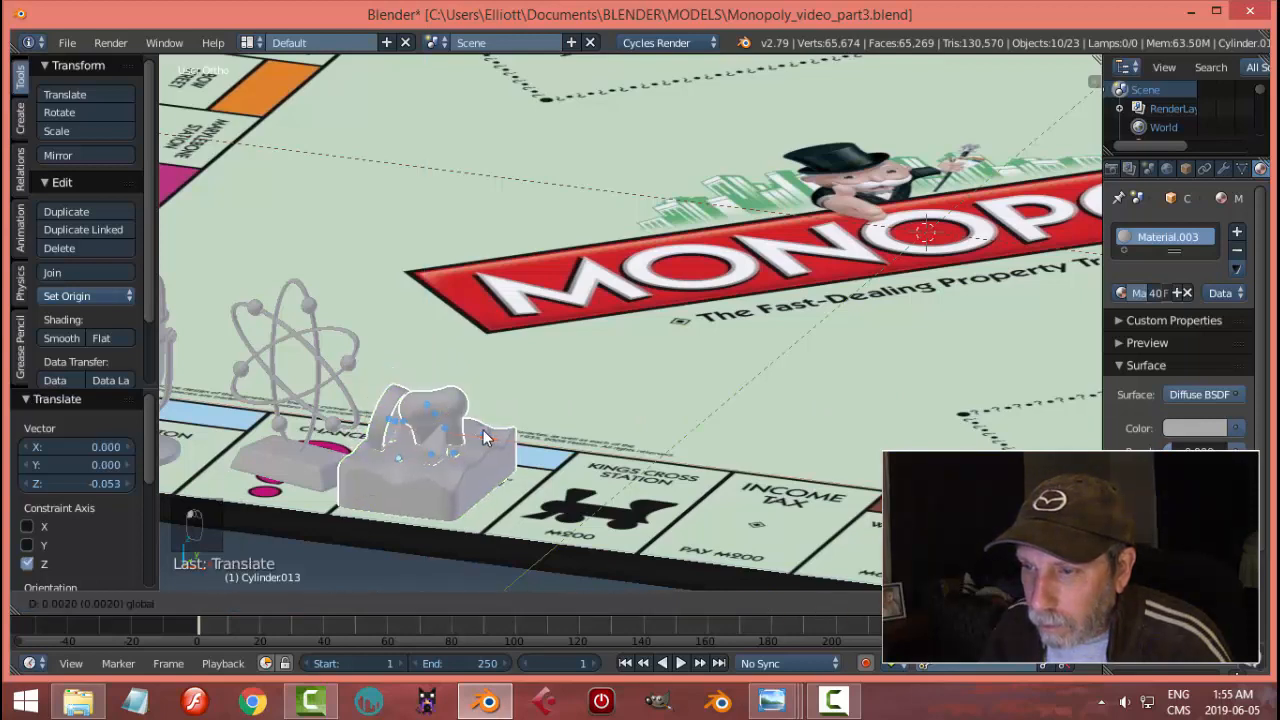
pyautogui.click(497, 434)
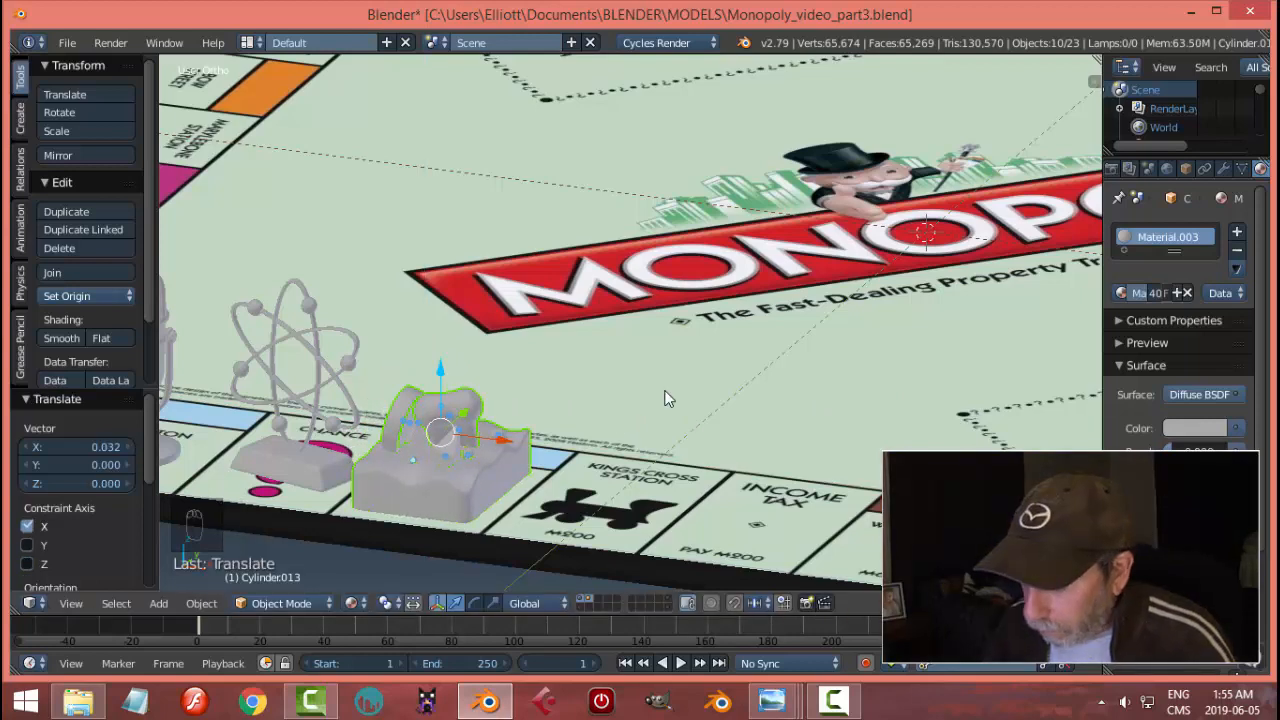
# - Deselect everything, show the layer with the lighting as well, and preview the camera view rendered
pyautogui.press('KP_0')
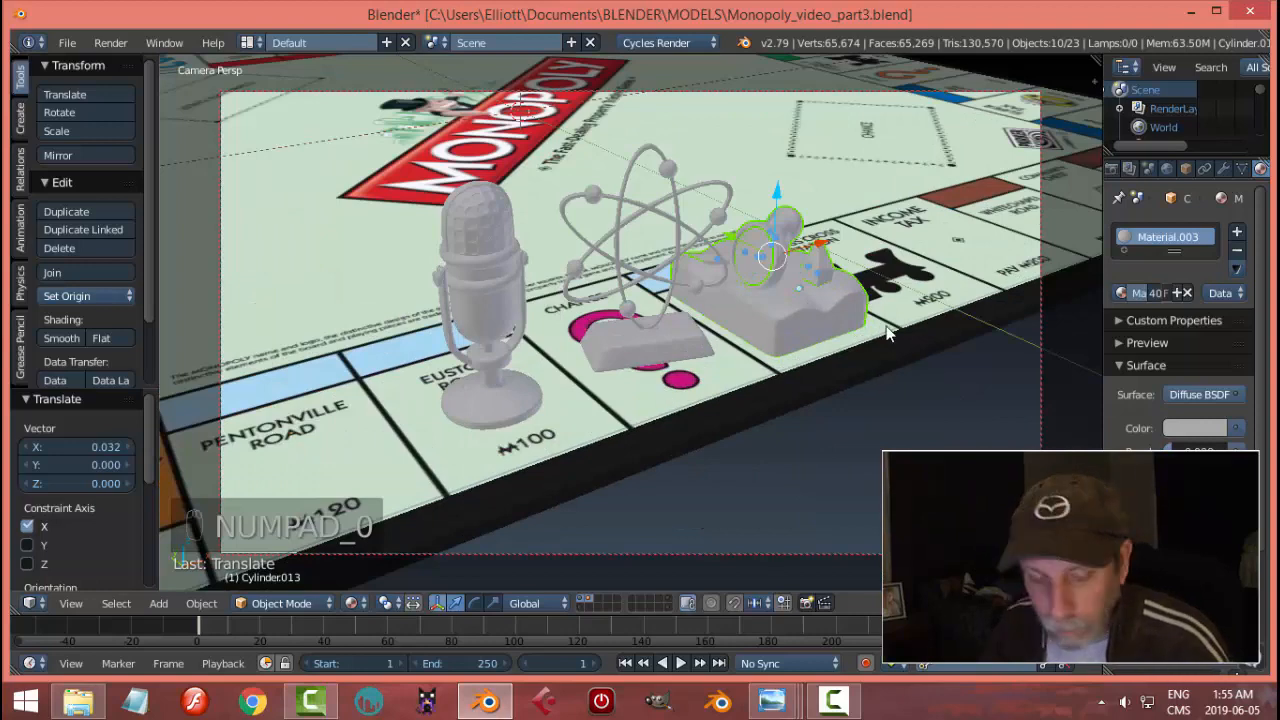
pyautogui.press('a')
pyautogui.hotkey('alt', 'h')
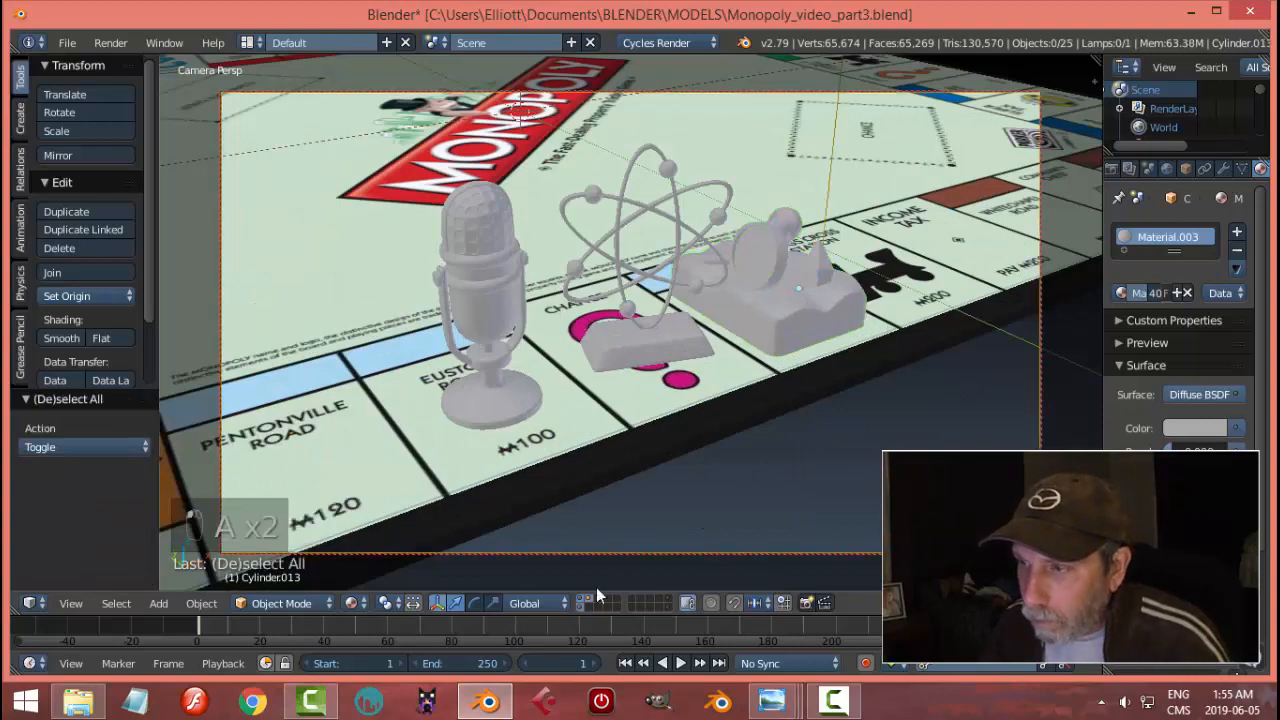
pyautogui.hotkey('shift', 'z')
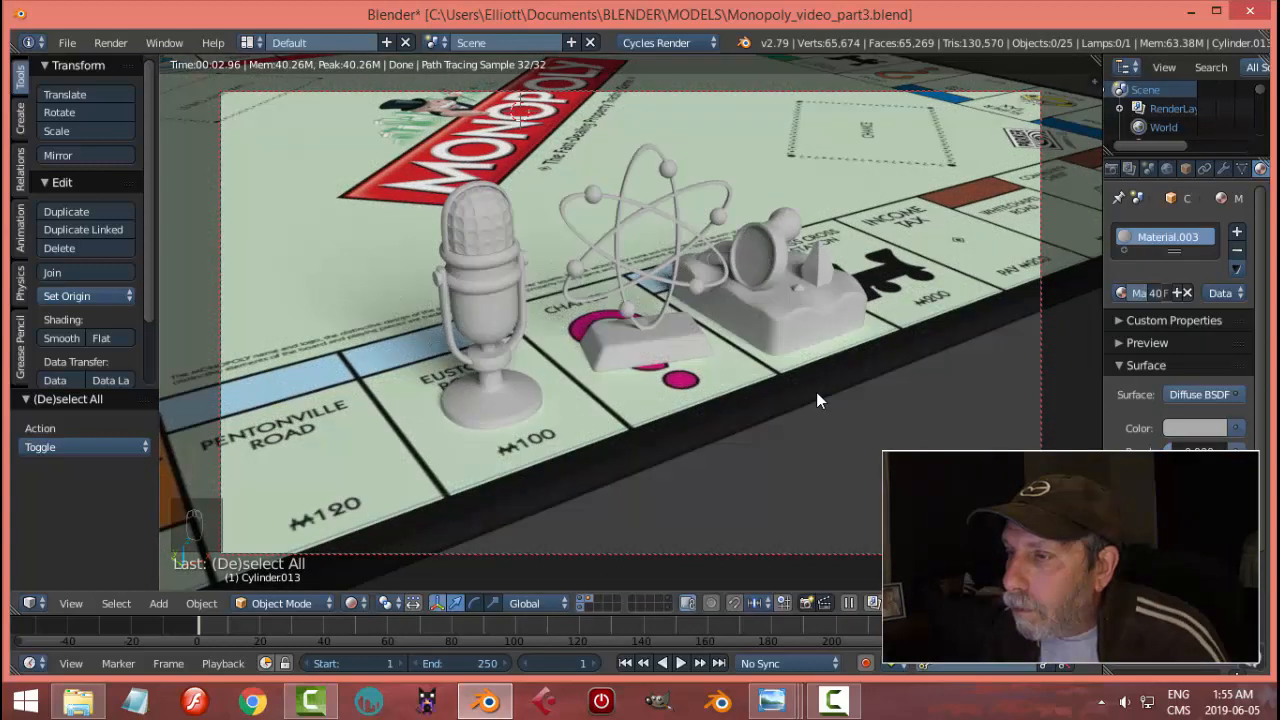
pyautogui.hotkey('shift', 'z')
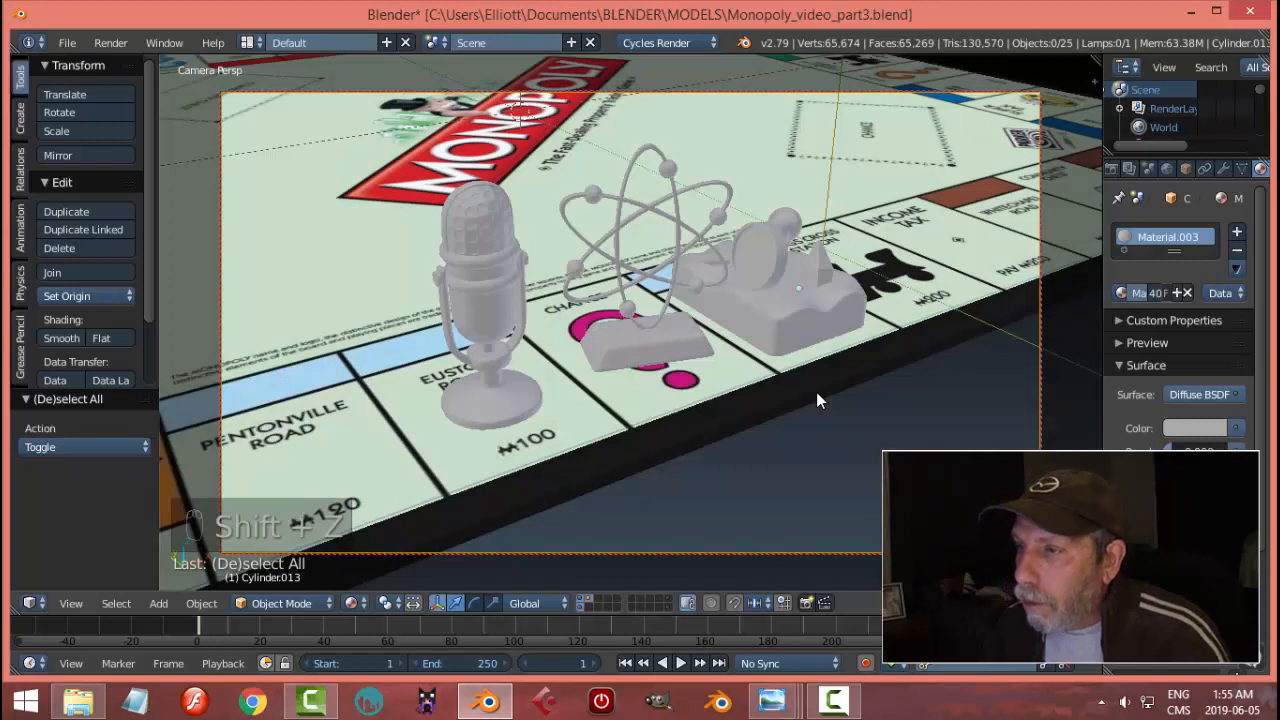
# - Select the wavy block with all members of its group and rotate the whole piece 180° about the global Z axis
pyautogui.rightClick(790, 312)
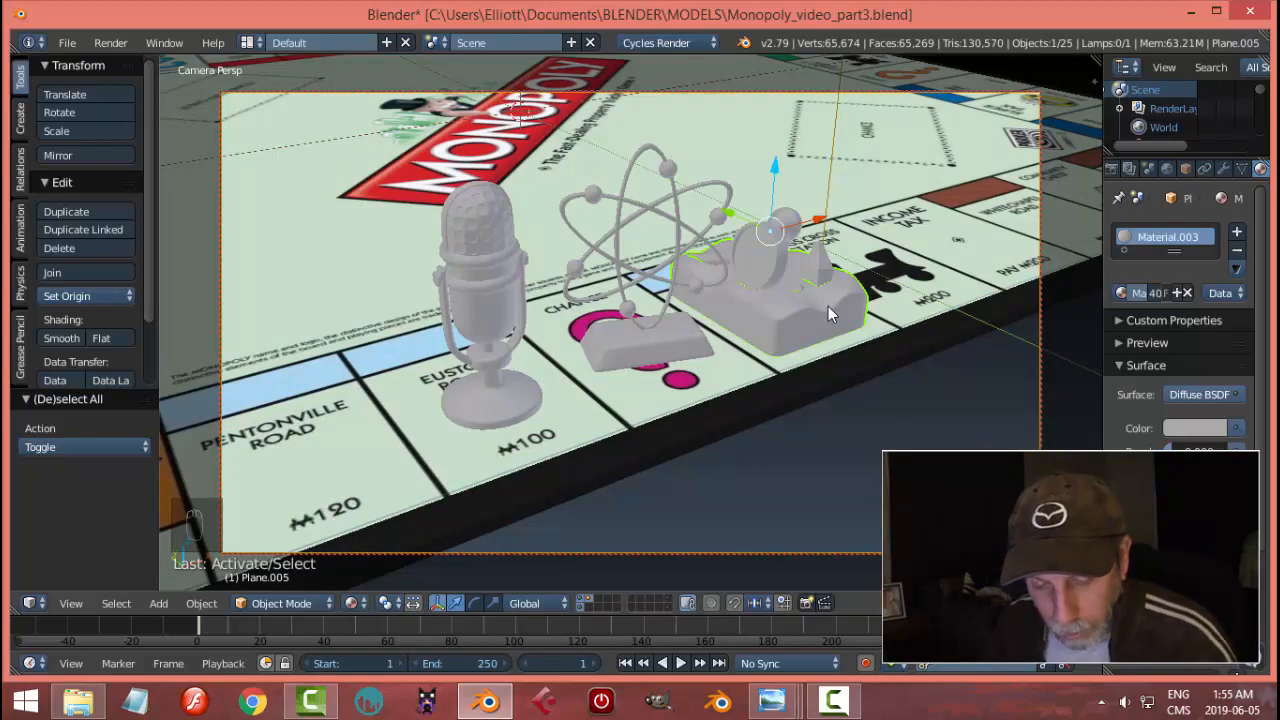
pyautogui.hotkey('shift', 'g')
pyautogui.click(828, 306)
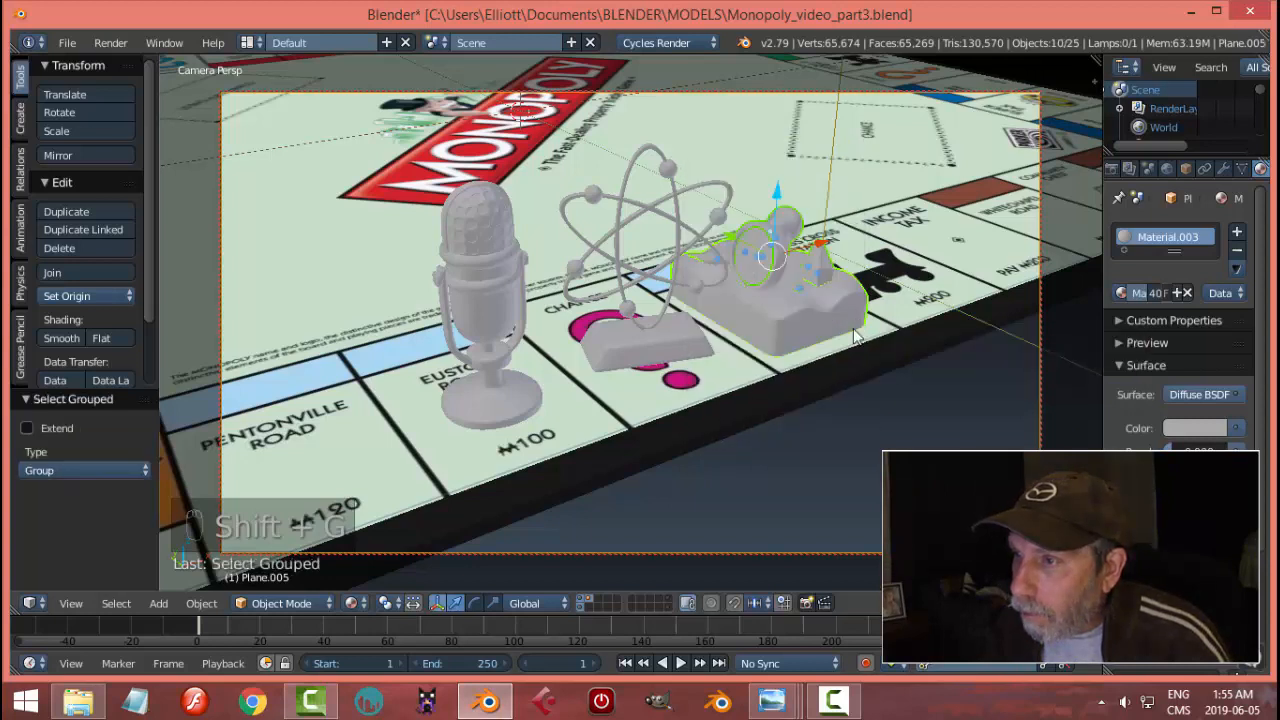
pyautogui.press('r')
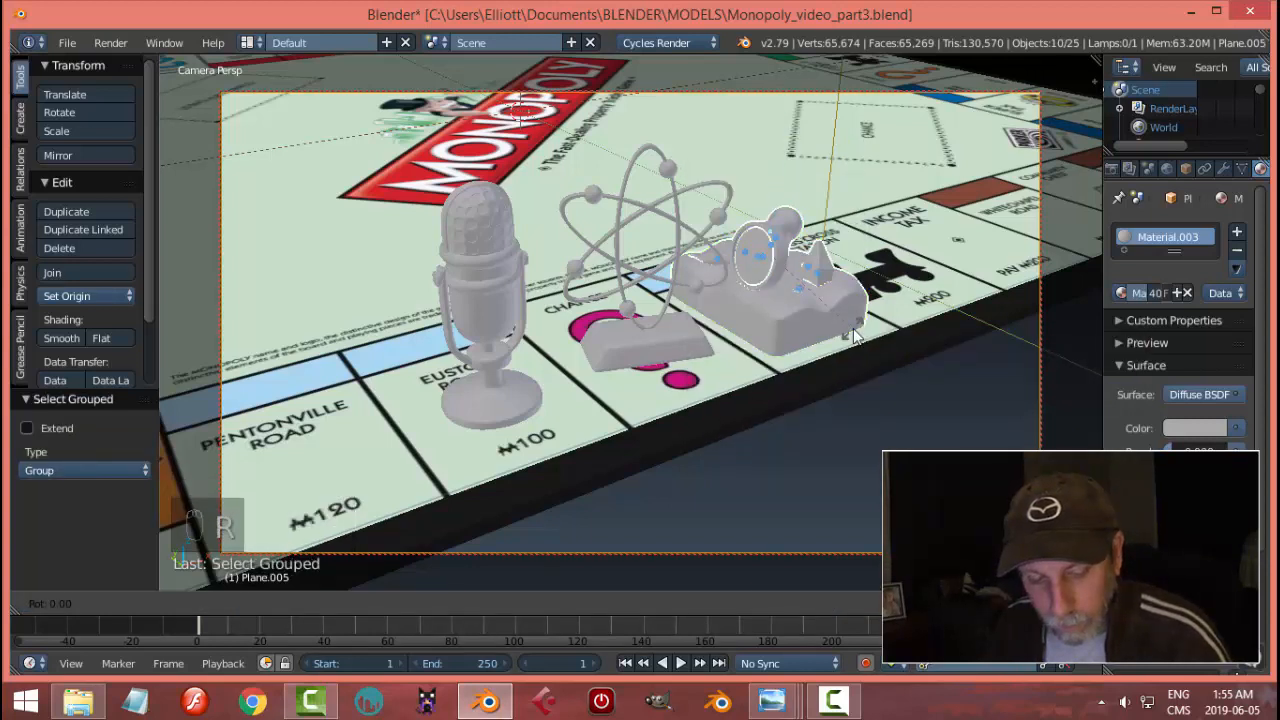
pyautogui.write('80')
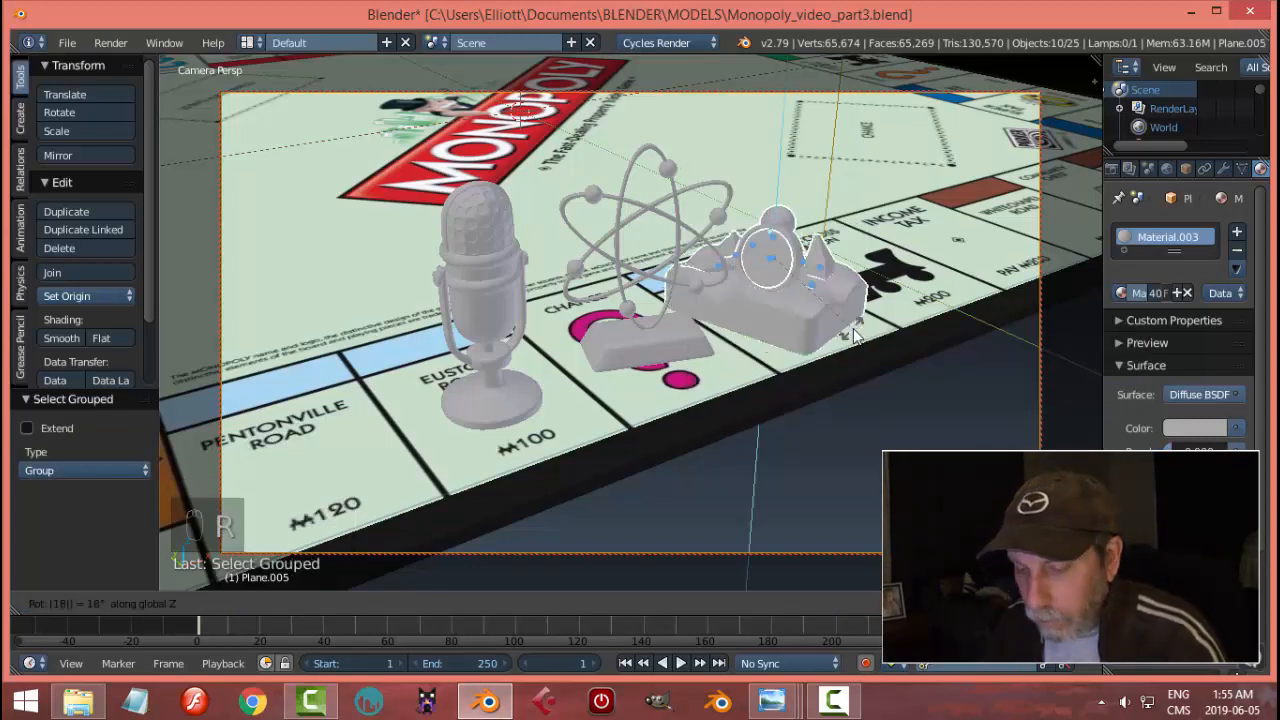
pyautogui.press('Return')
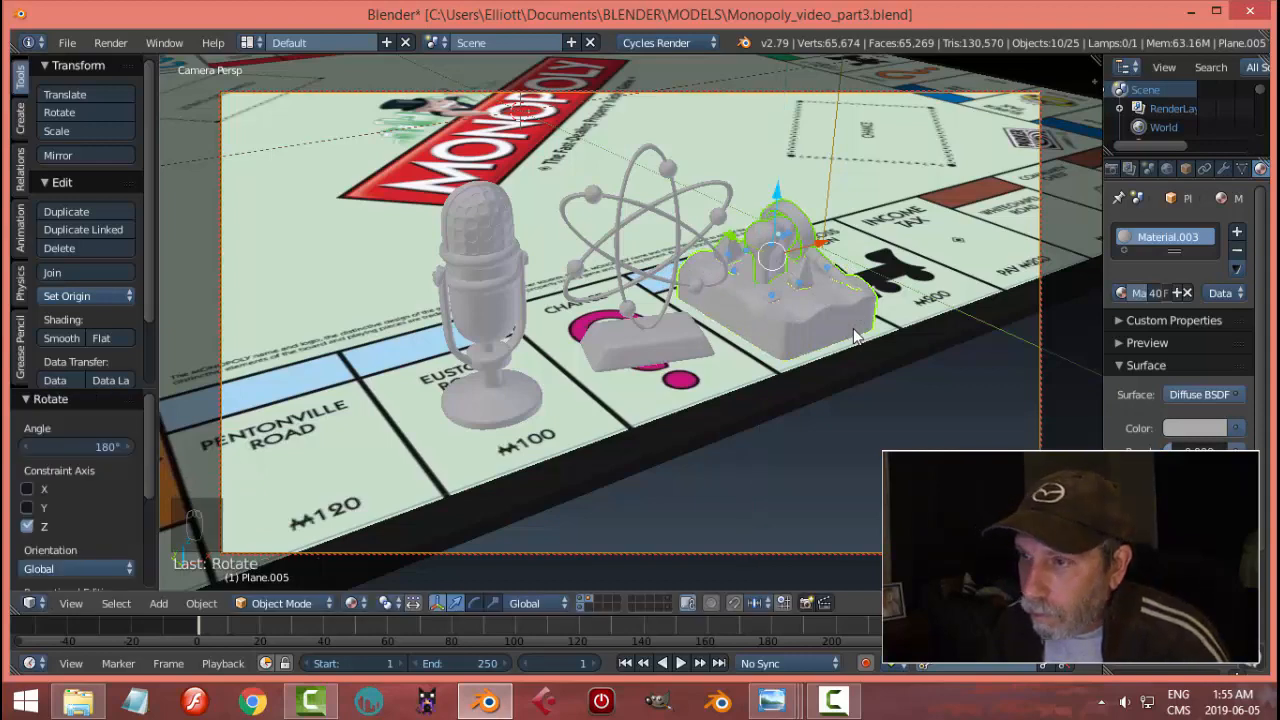
# - Check the turned scene piece in a rendered preview of the camera view
pyautogui.hotkey('shift', 'z')
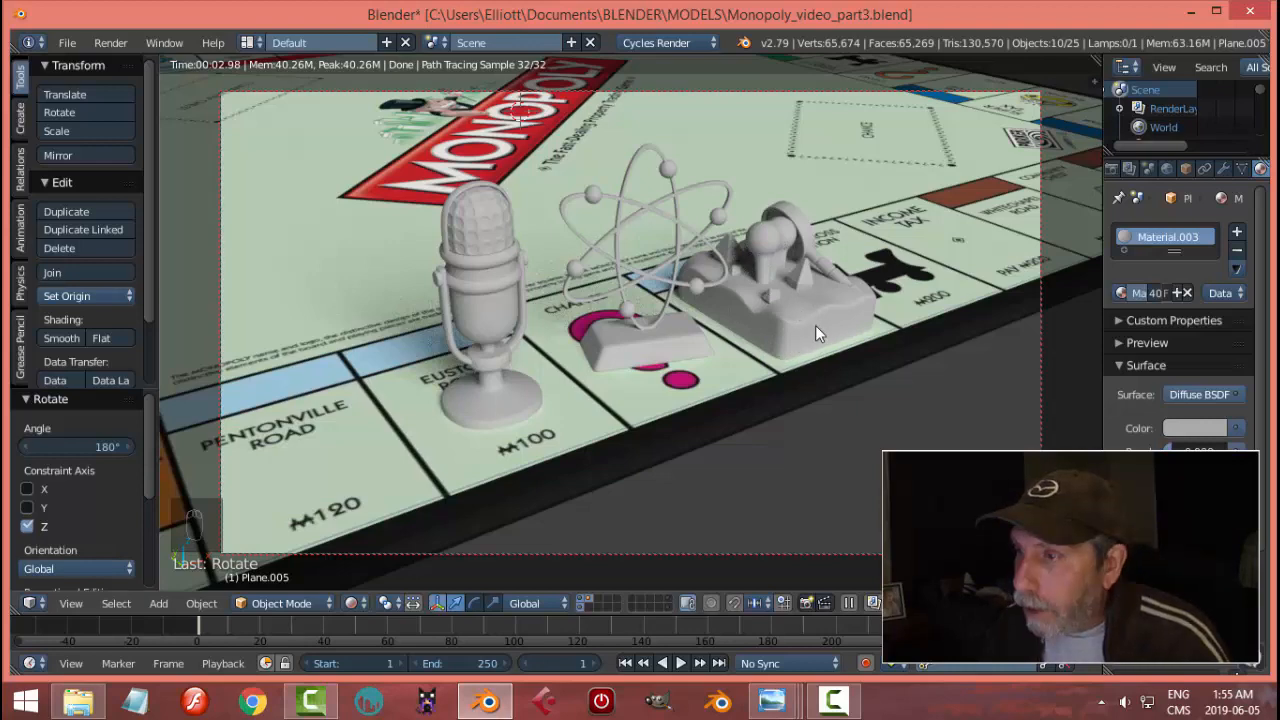
pyautogui.hotkey('shift', 'z')
pyautogui.press('KP_0')
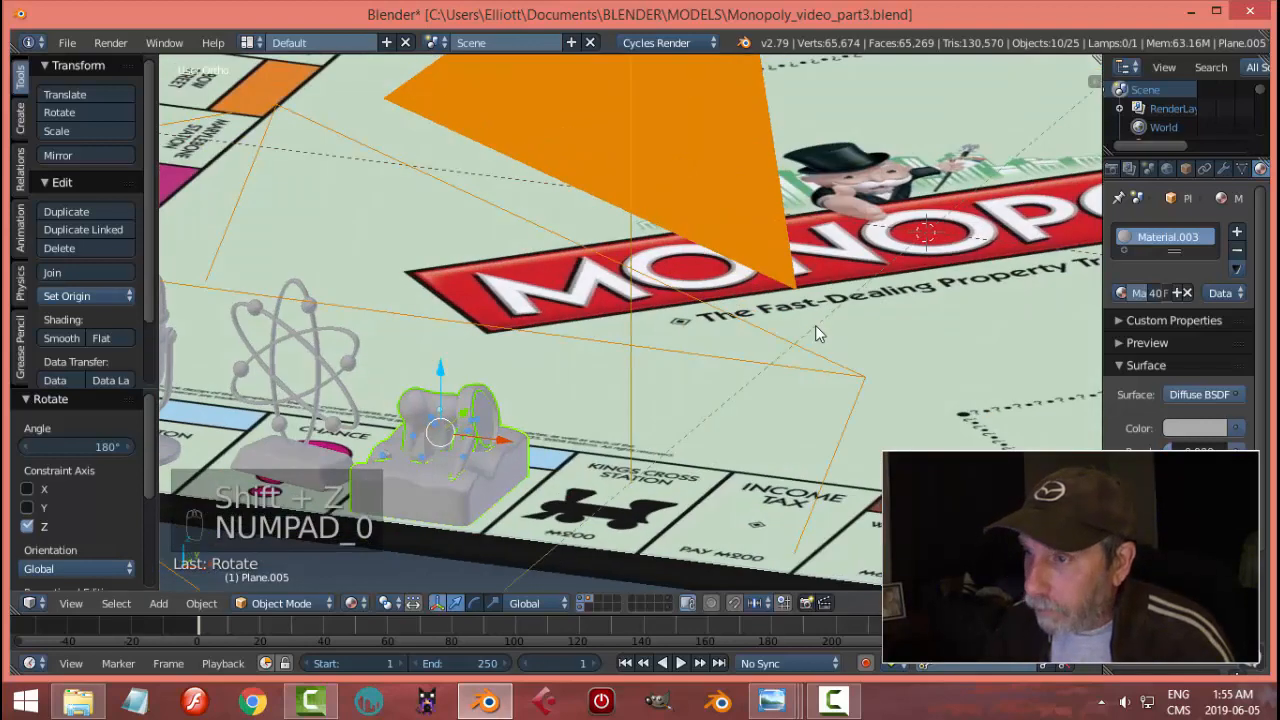
# - Select the scene piece's wavy base block in the front view and open its mesh for editing in wireframe display
pyautogui.press('a')
pyautogui.press('a')
pyautogui.press('KP_1')
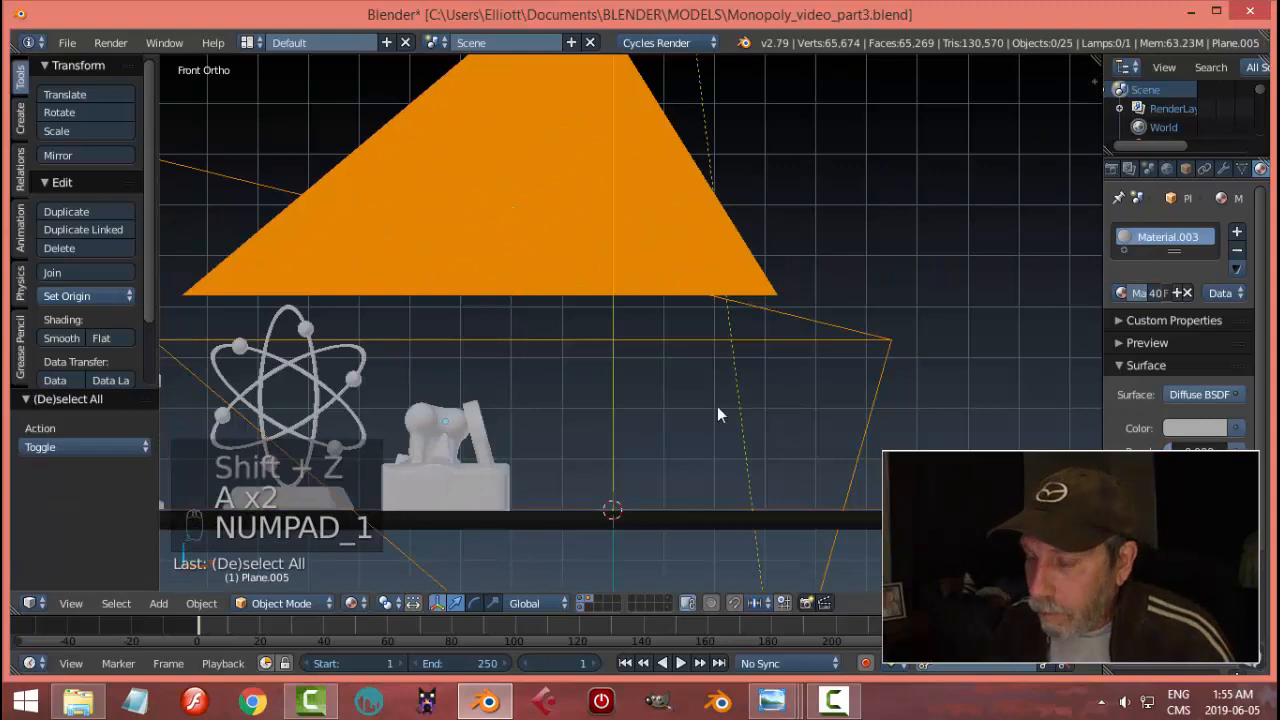
pyautogui.scroll(3, 700, 428)
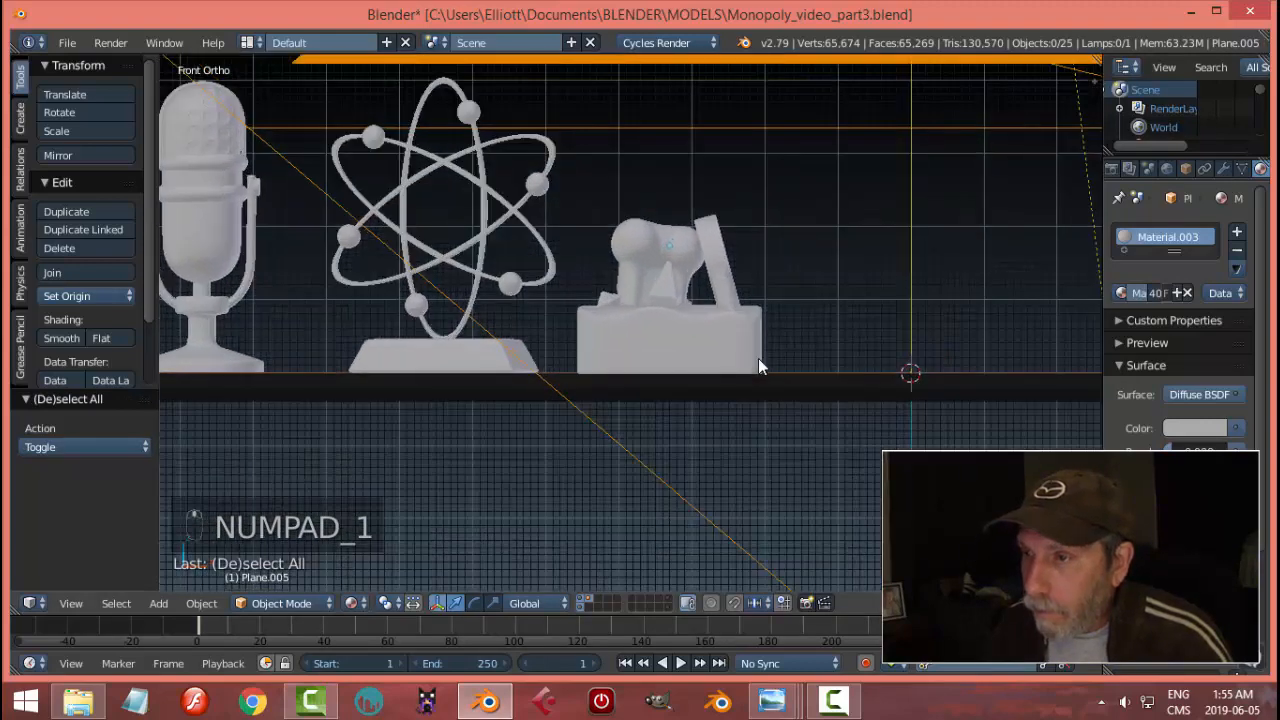
pyautogui.scroll(-2, 787, 366)
pyautogui.rightClick(728, 318)
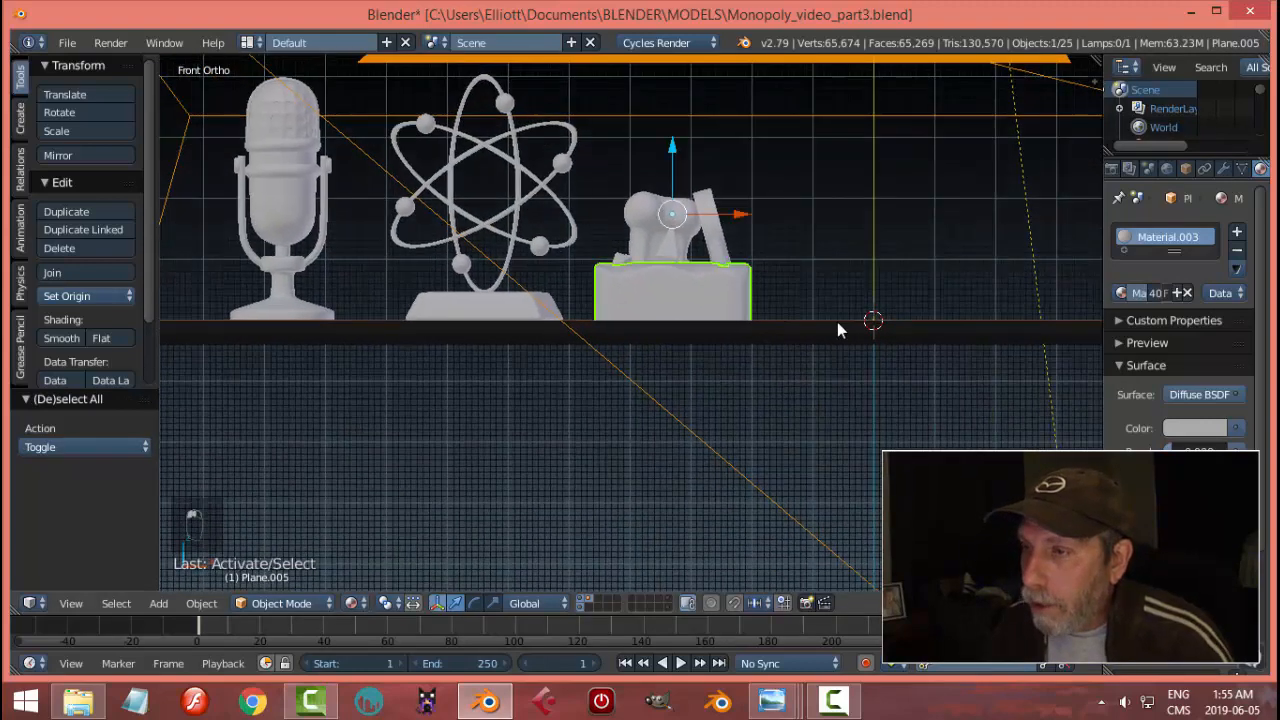
pyautogui.press('Tab')
pyautogui.click(974, 322)
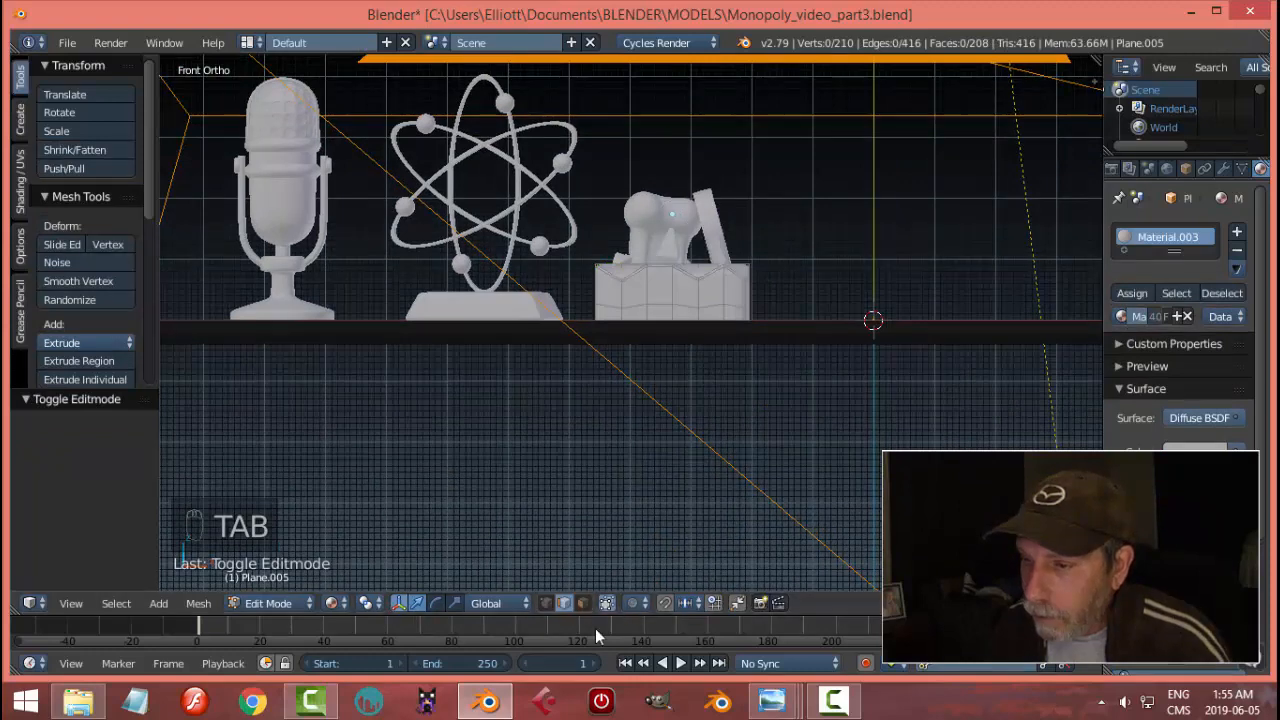
pyautogui.press('z')
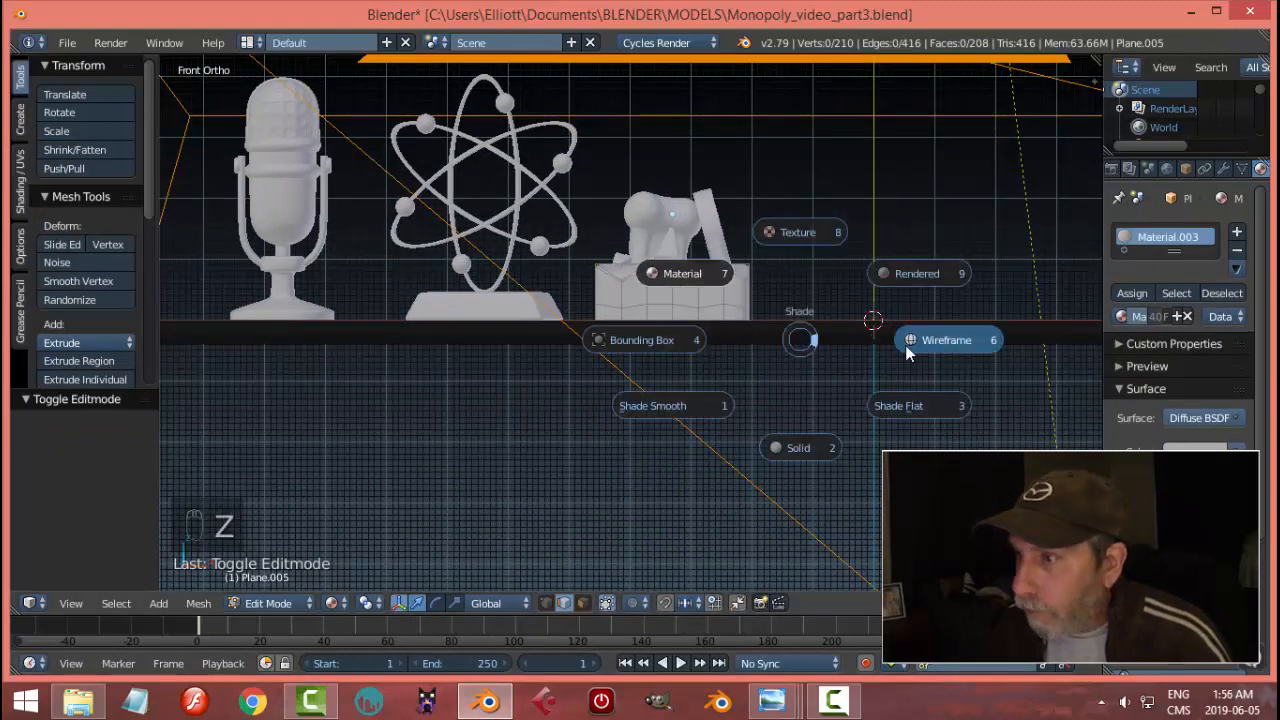
pyautogui.click(903, 337)
pyautogui.scroll(1, 790, 372)
pyautogui.scroll(2, 823, 329)
# - Select the lower portion of the base block's mesh and move it down about 0.022 along Z
pyautogui.press('b')
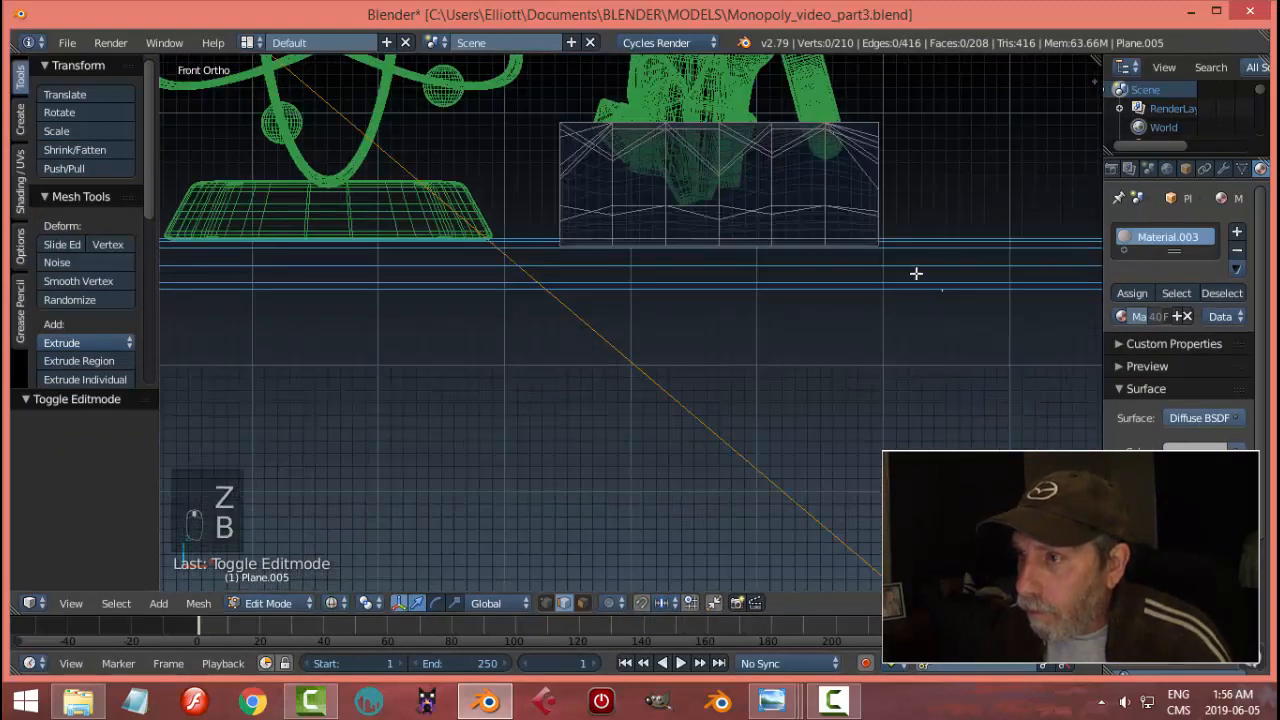
pyautogui.moveTo(942, 291); pyautogui.dragTo(504, 202)
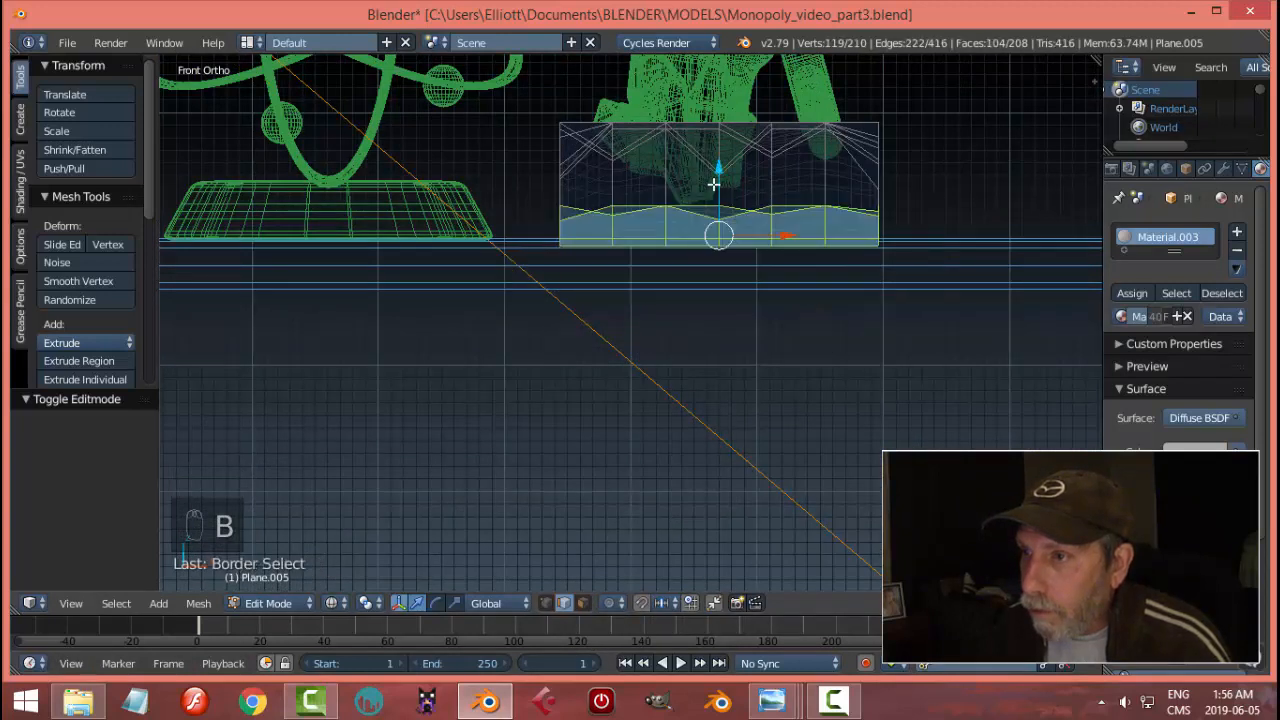
pyautogui.press('g')
pyautogui.press('z')
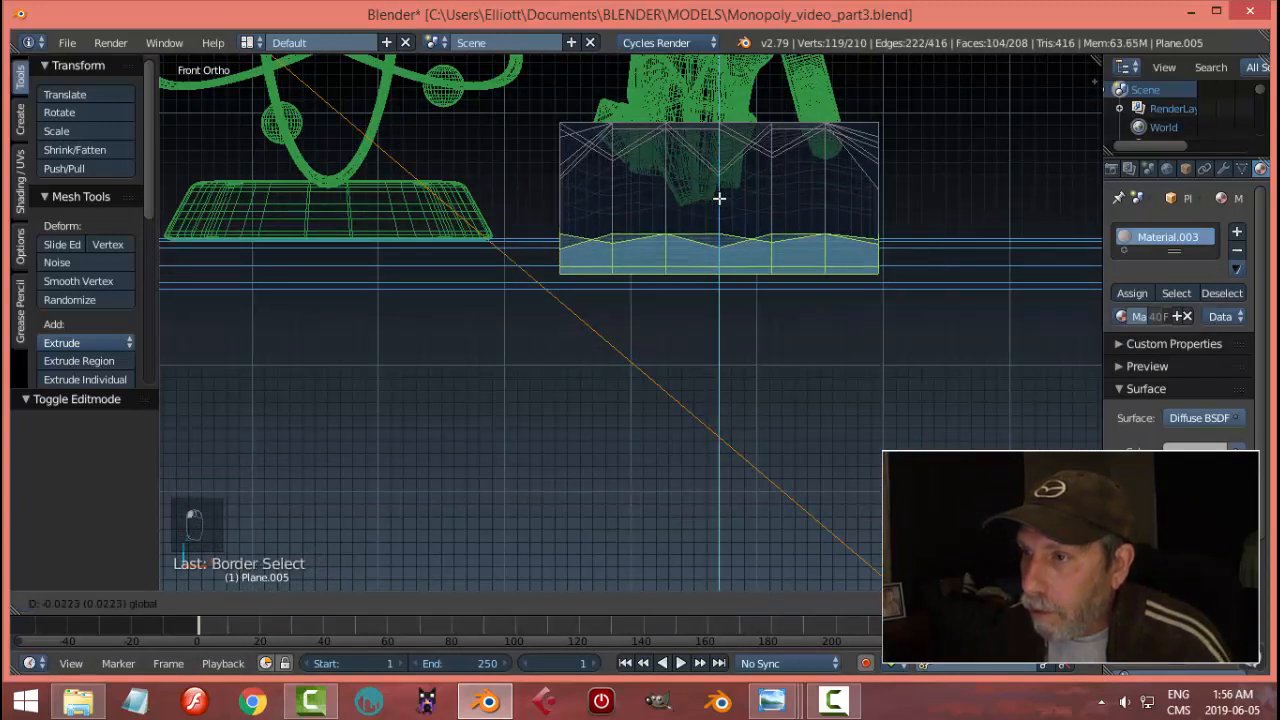
pyautogui.click(719, 198)
pyautogui.press('a')
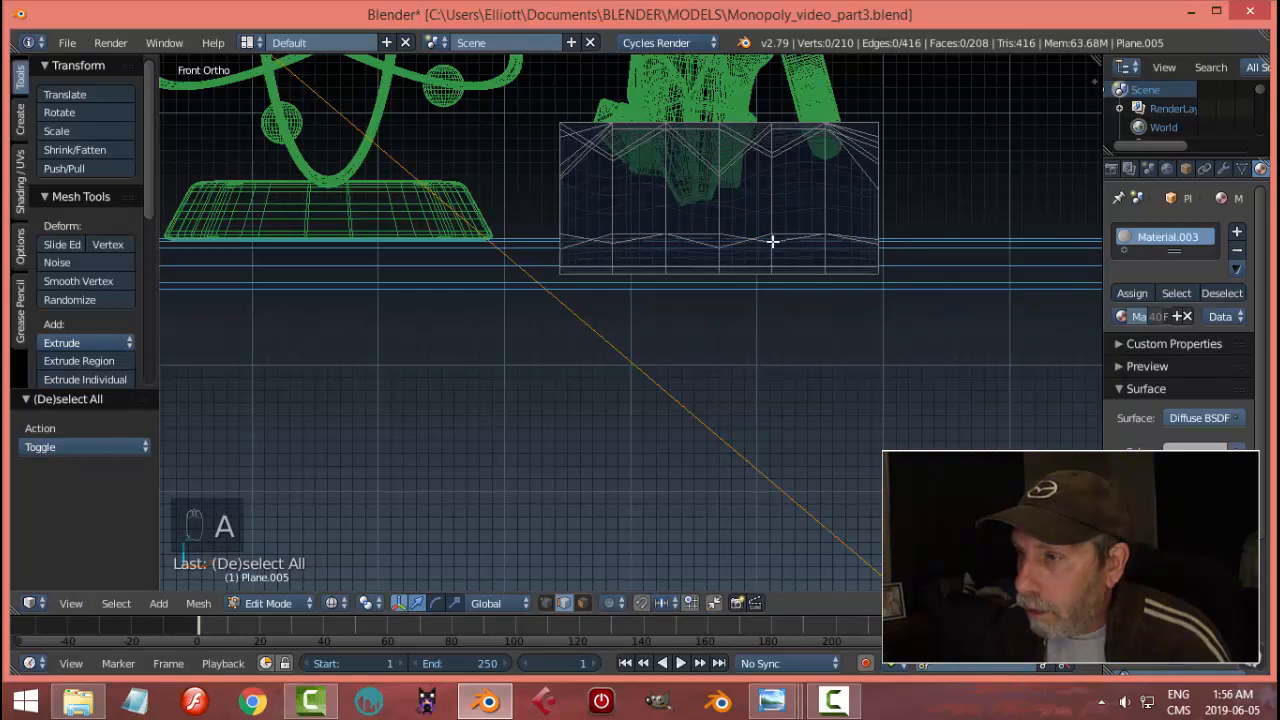
# - Flatten the wavy edge loop near the block's base by scaling it to 0 along Z, and lower the loop slightly
pyautogui.keyDown('alt'); pyautogui.rightClick(772, 240); pyautogui.keyUp('alt')
pyautogui.press('a')
pyautogui.keyDown('alt'); pyautogui.rightClick(768, 238); pyautogui.keyUp('alt')
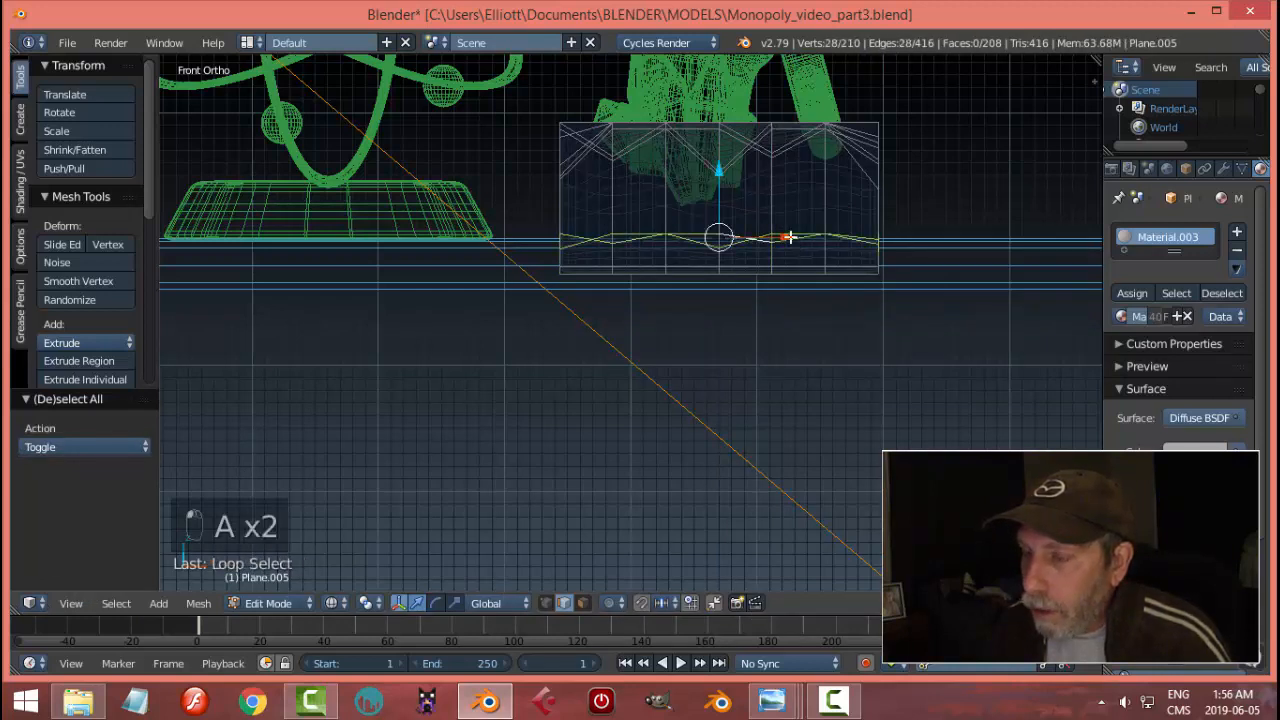
pyautogui.press('a')
pyautogui.keyDown('alt'); pyautogui.rightClick(768, 238); pyautogui.keyUp('alt')
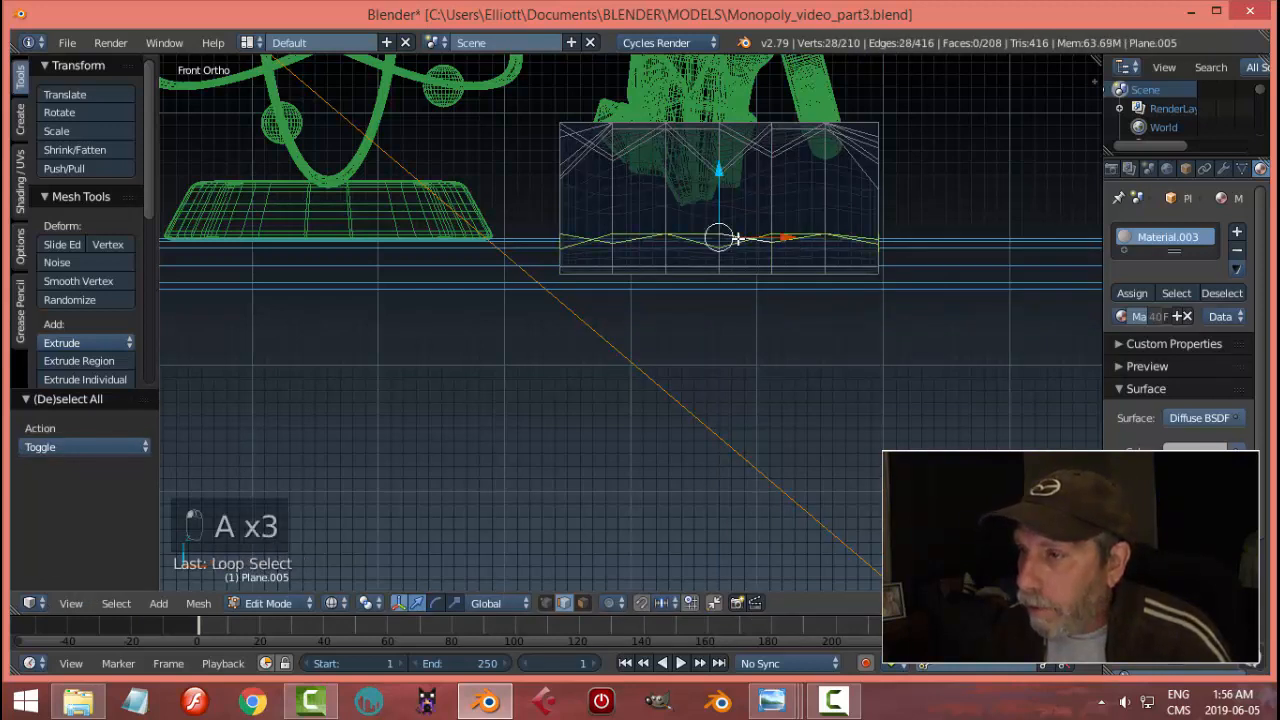
pyautogui.press('s')
pyautogui.press('z')
pyautogui.press('0')
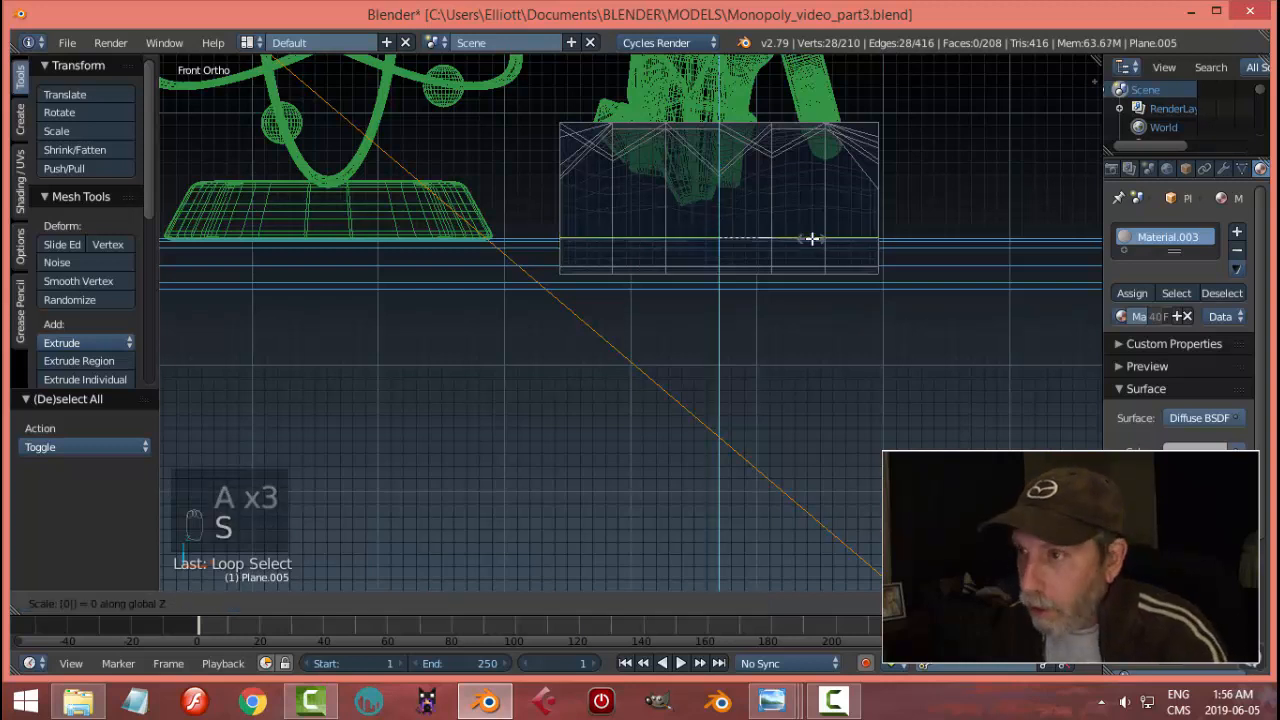
pyautogui.press('Return')
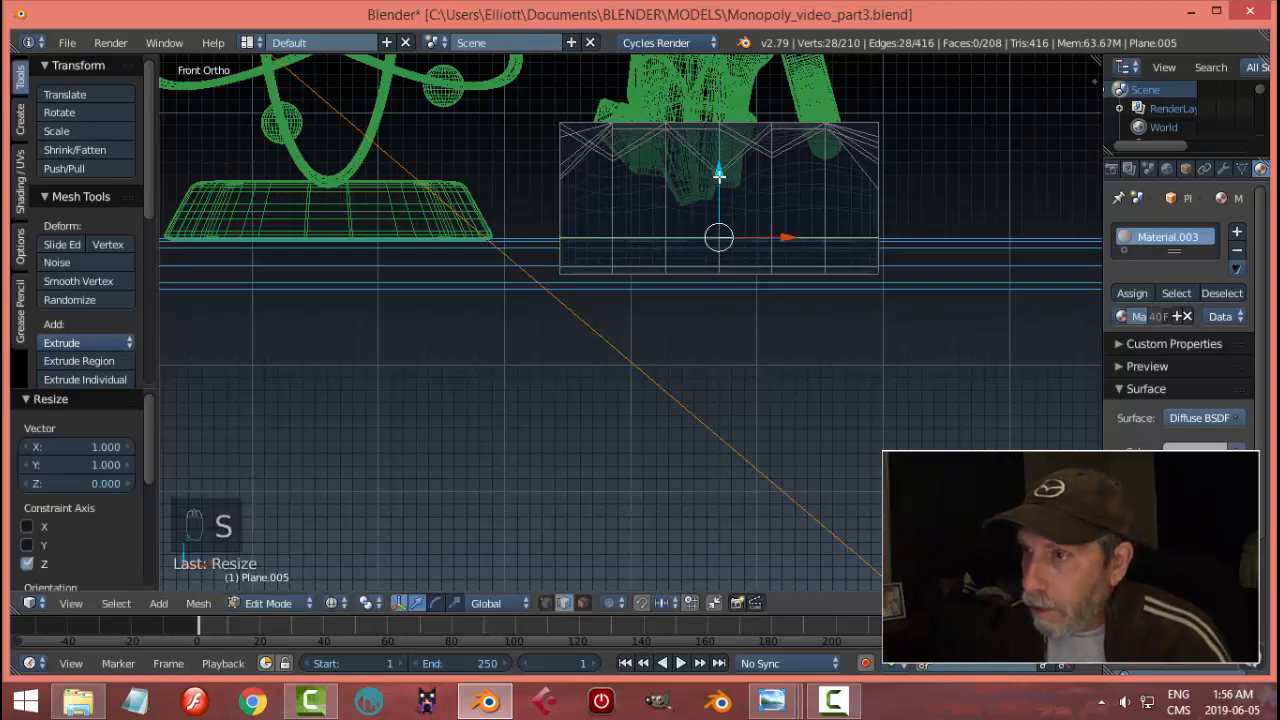
pyautogui.moveTo(719, 175); pyautogui.dragTo(791, 191)
pyautogui.press('a')
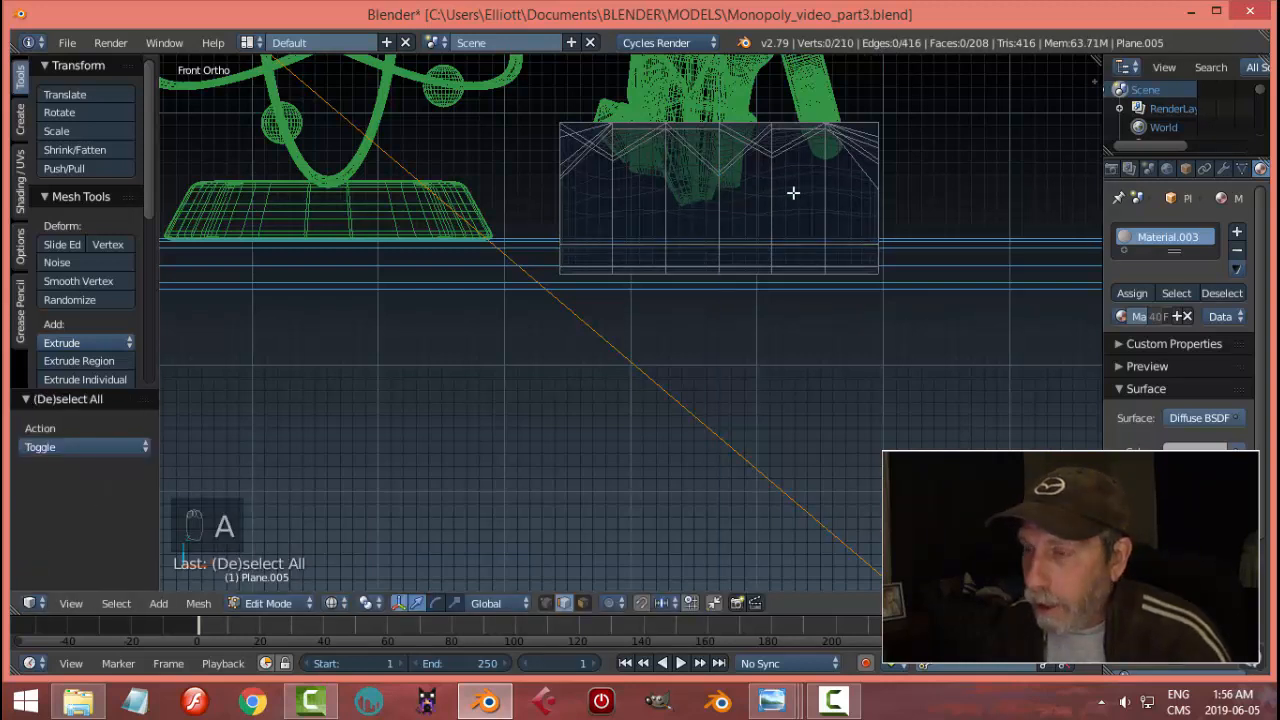
# - Return the base block to Object Mode and display the scene in solid shading
pyautogui.press('Tab')
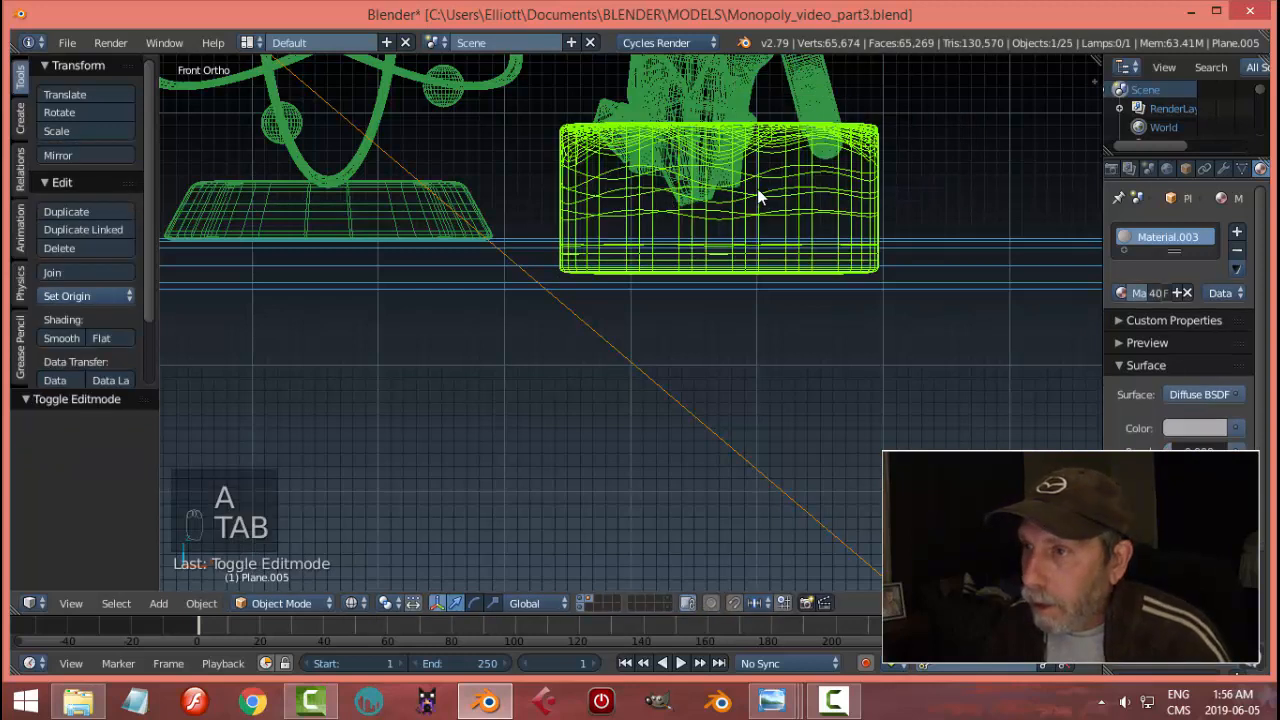
pyautogui.press('z')
pyautogui.click(770, 295)
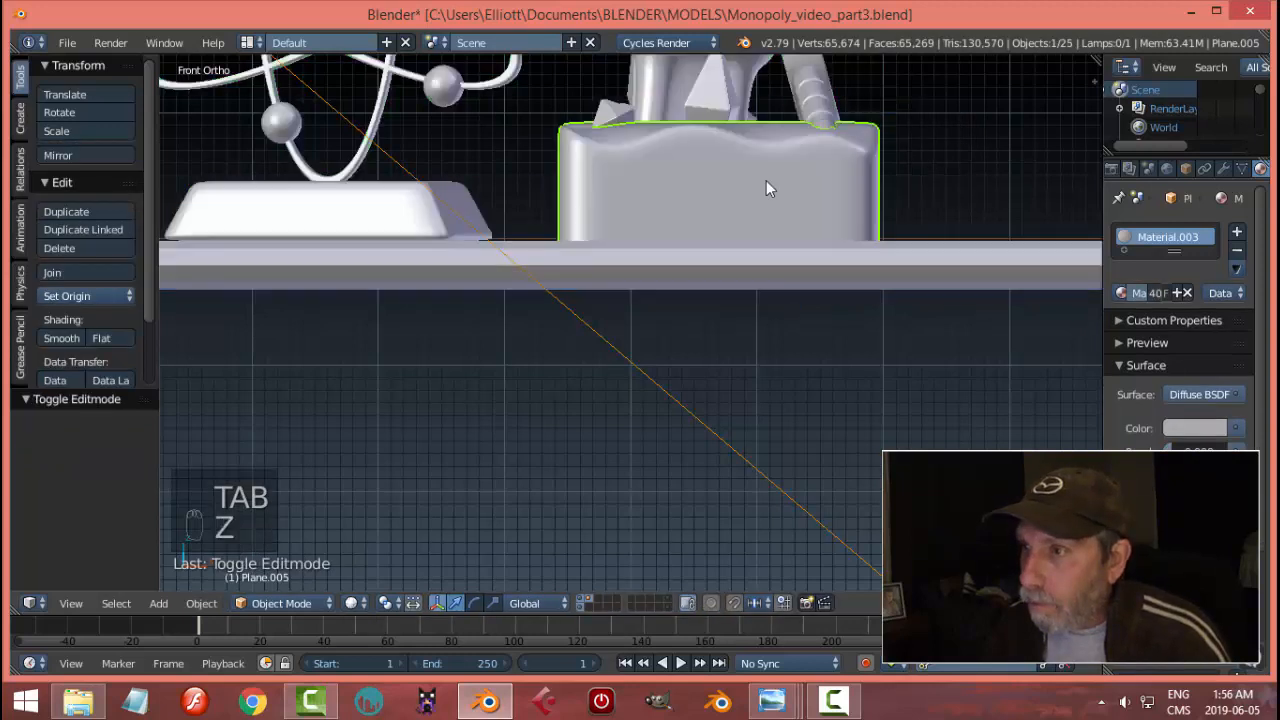
# - Select all members of the block's group and raise the whole scene piece 0.024 along Z onto the board
pyautogui.hotkey('shift', 'g')
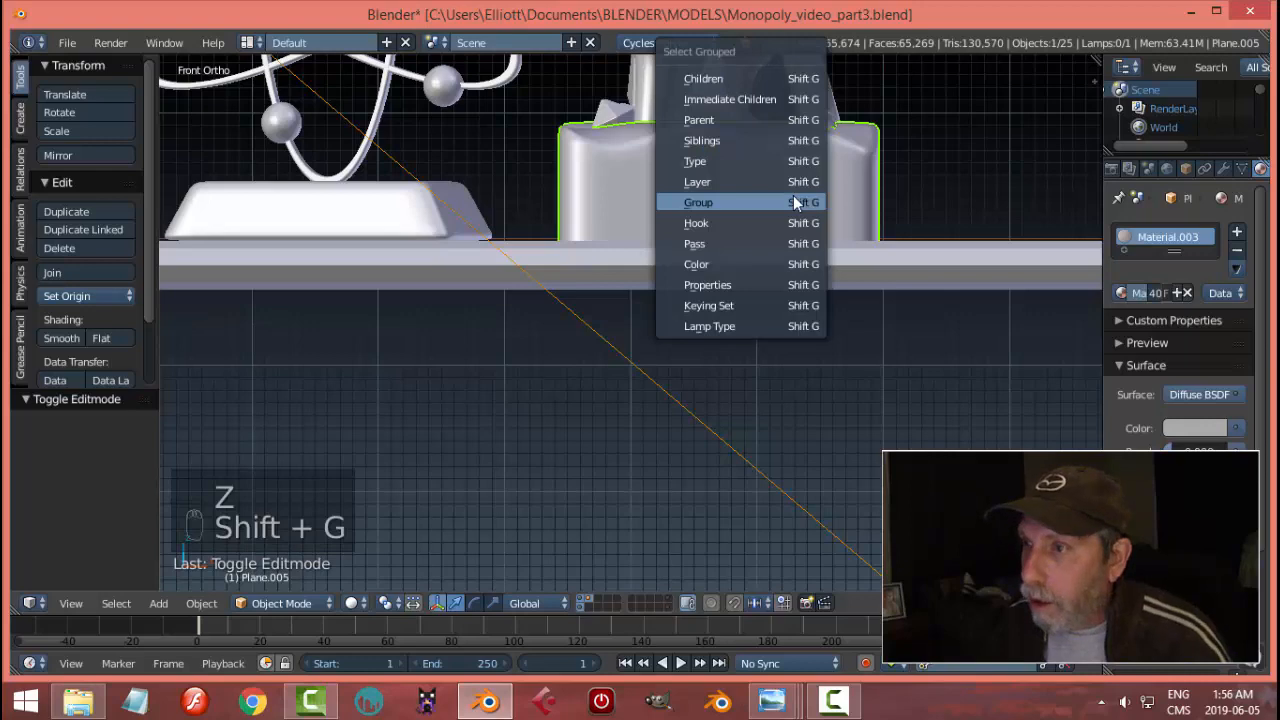
pyautogui.click(788, 200)
pyautogui.scroll(-2, 787, 200)
pyautogui.moveTo(691, 92); pyautogui.dragTo(694, 54)
pyautogui.moveTo(694, 586); pyautogui.dragTo(717, 100)
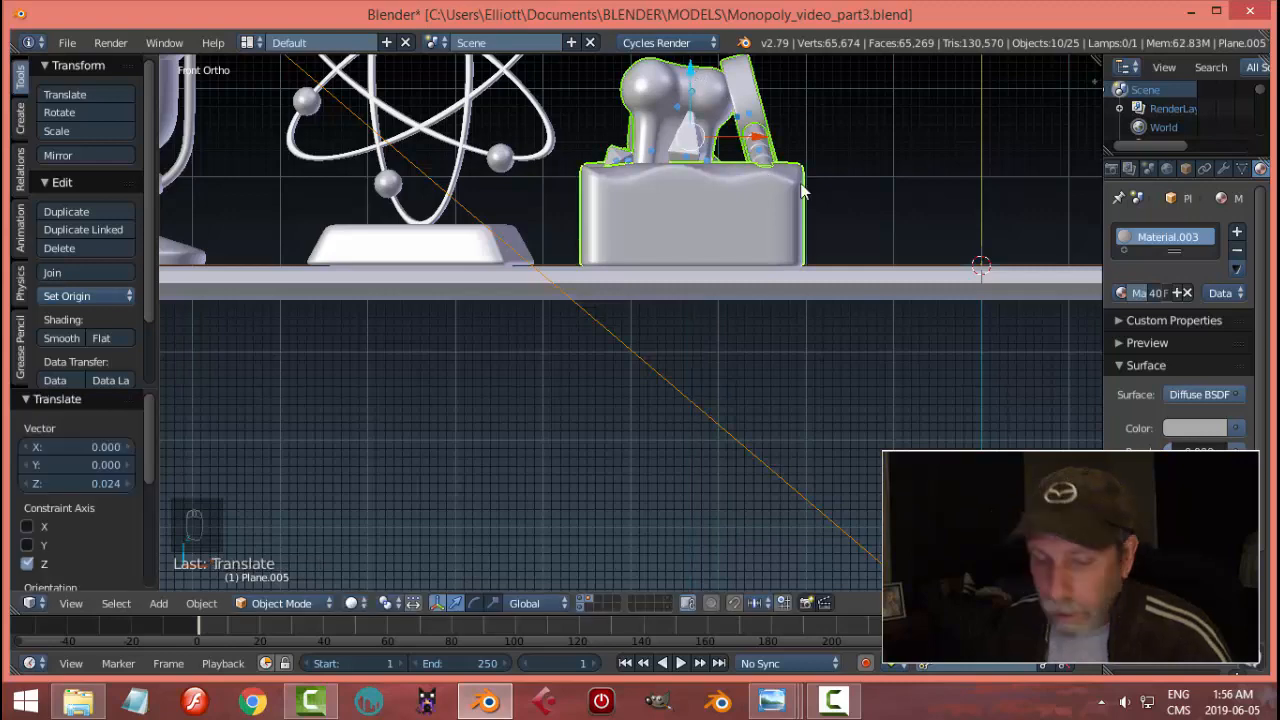
# - Deselect everything and check the raised scene piece in a rendered preview of the camera view
pyautogui.press('a')
pyautogui.press('KP_0')
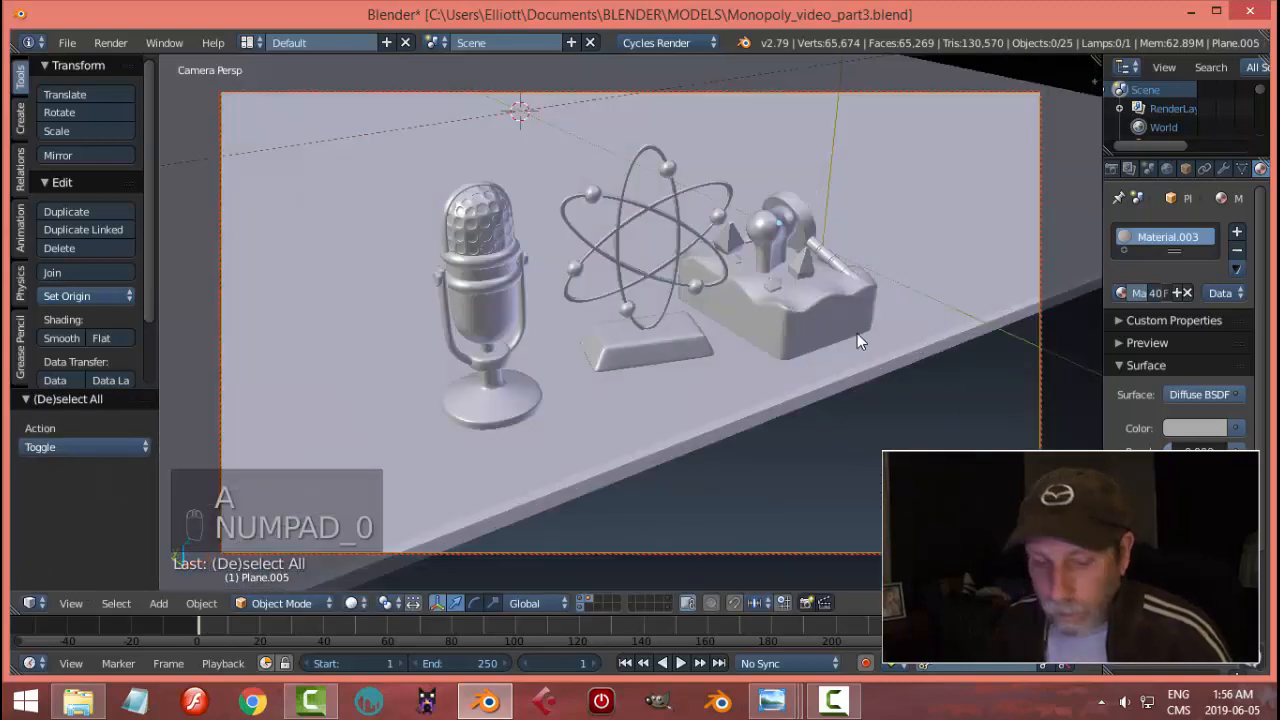
pyautogui.hotkey('shift', 'z')
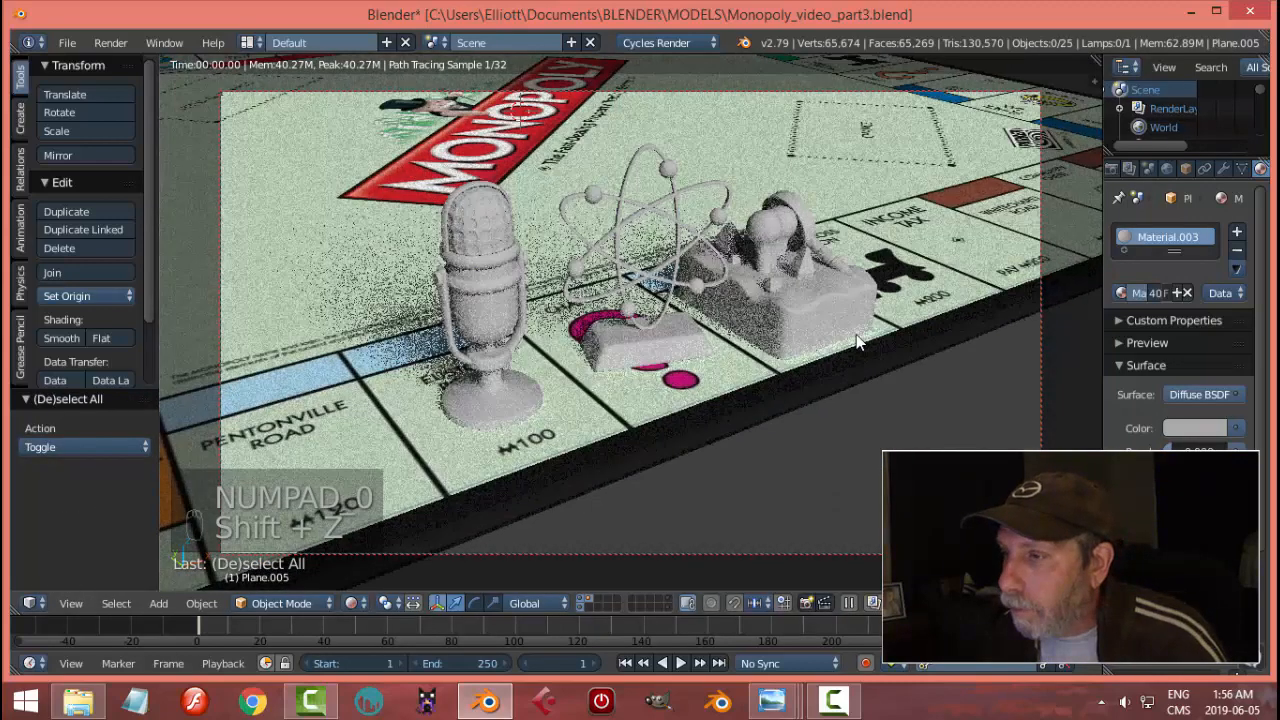